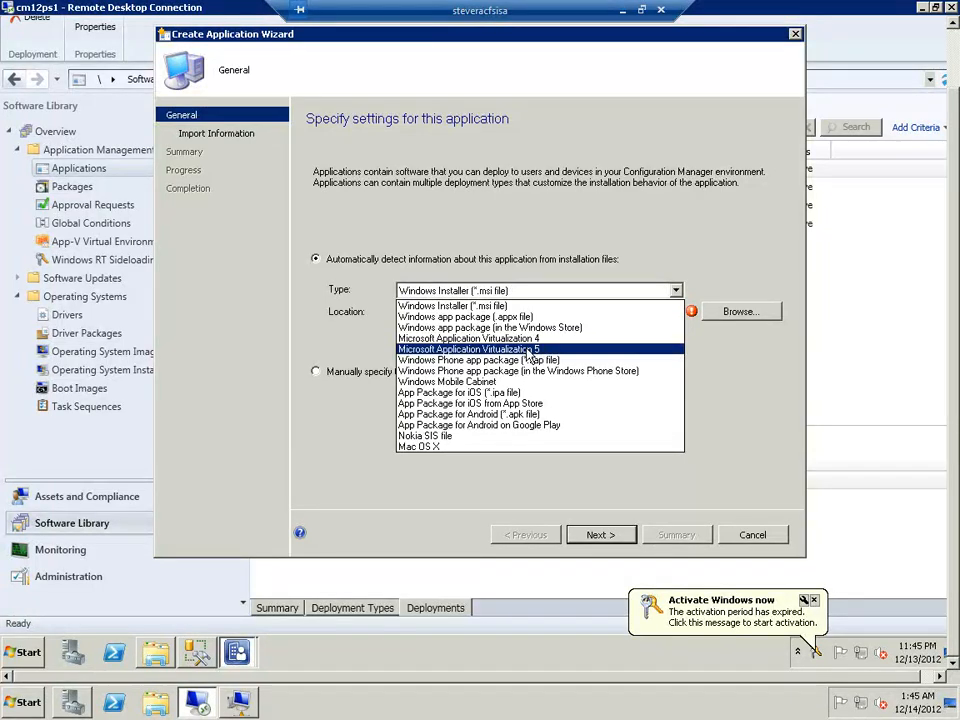
Cancel the Create Application Wizard and discard its unsaved changes
click(741, 538)
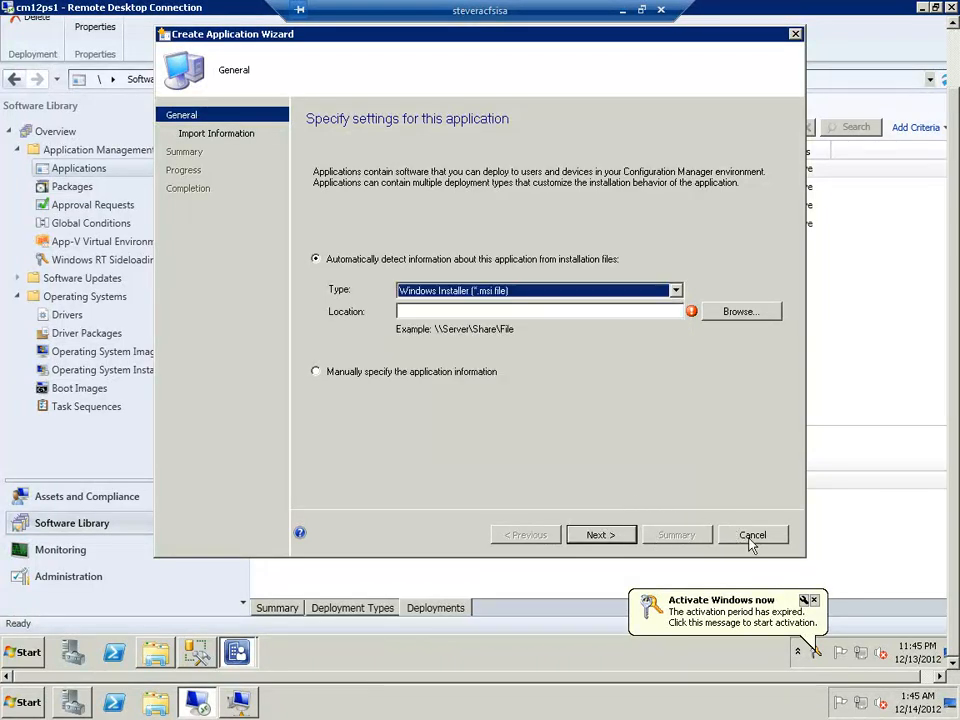
click(752, 537)
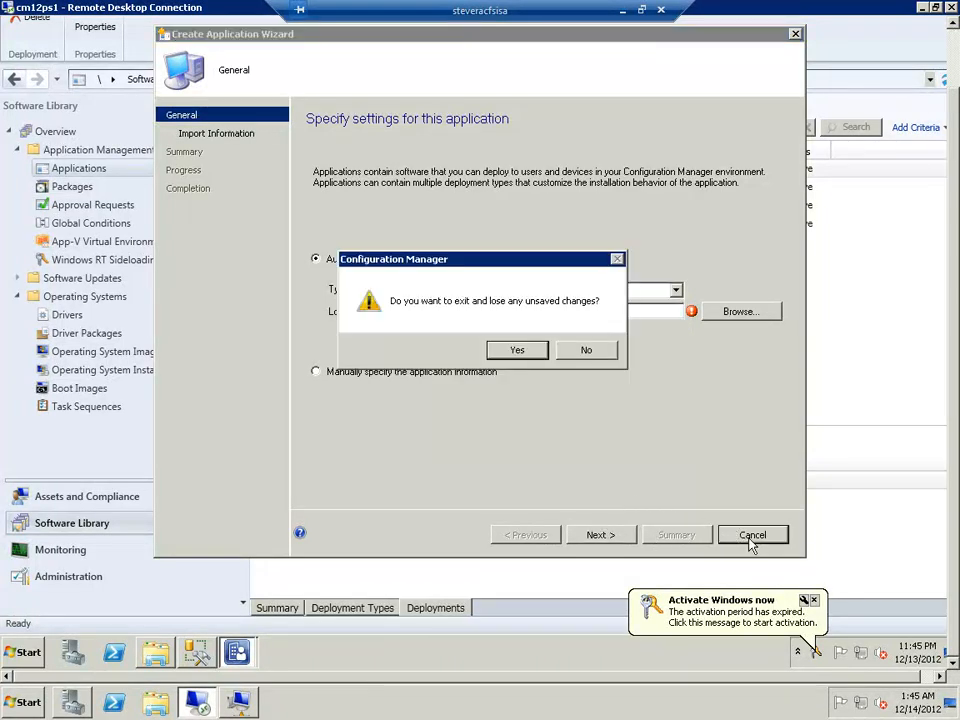
click(518, 351)
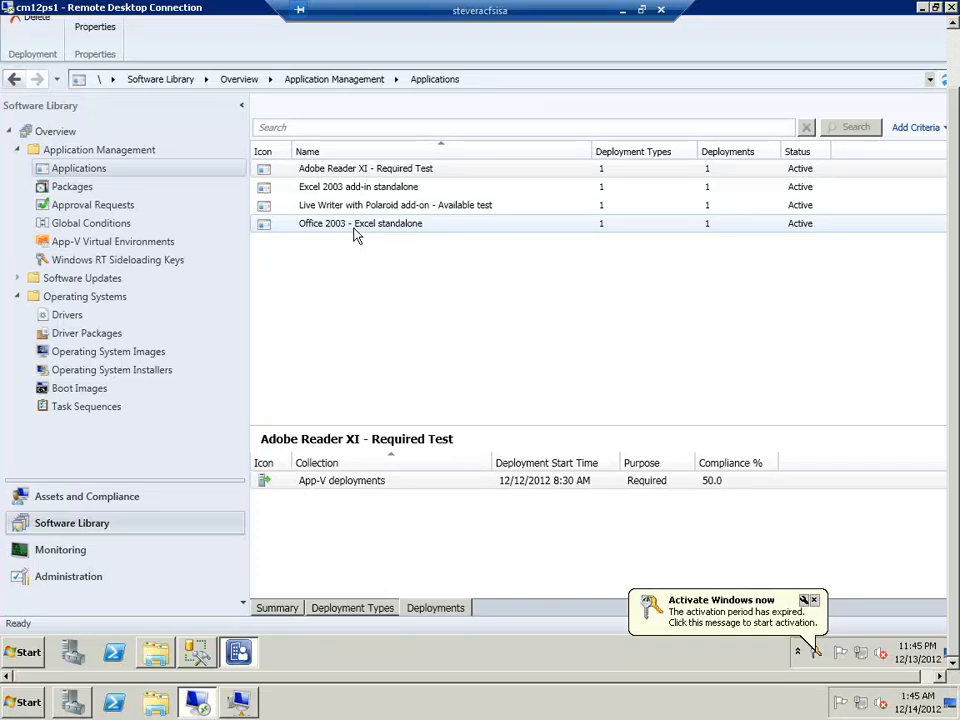
Check the application installation statuses in the client virtual machine's Software Center and return to the Configuration Manager console
click(241, 705)
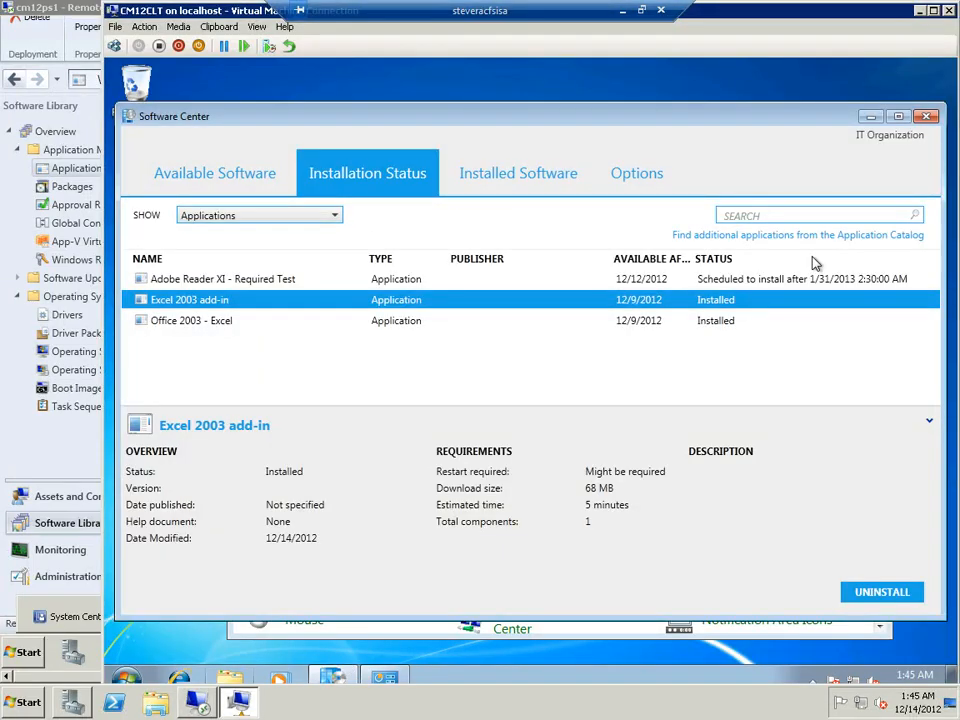
click(922, 11)
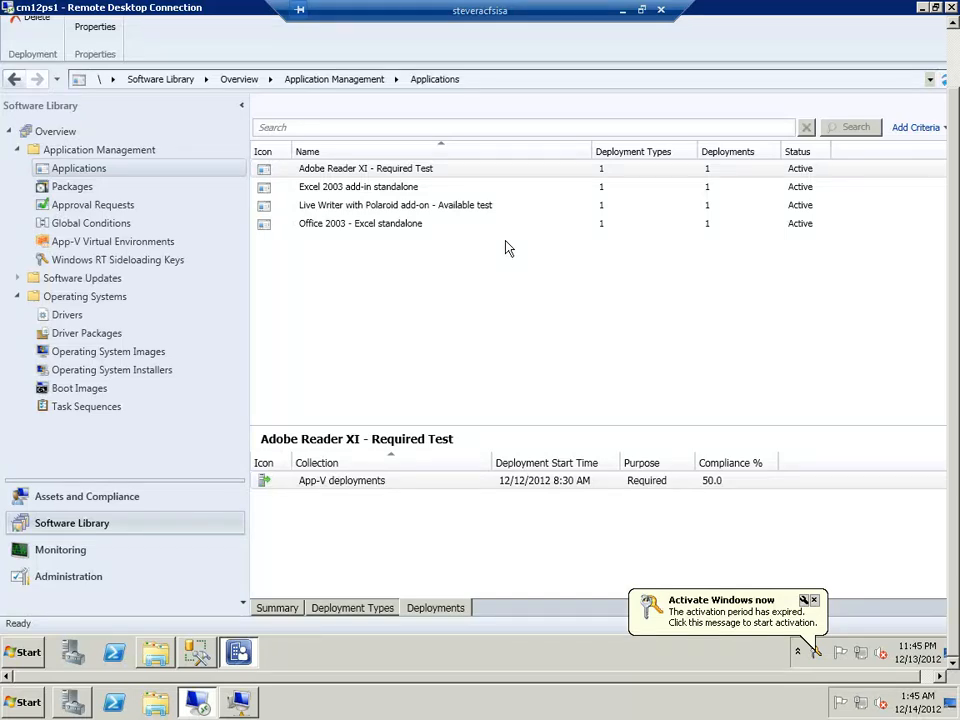
Open the properties of the Office 2003 - Excel standalone application and review its general, Application Catalog and reference relationship settings
click(397, 232)
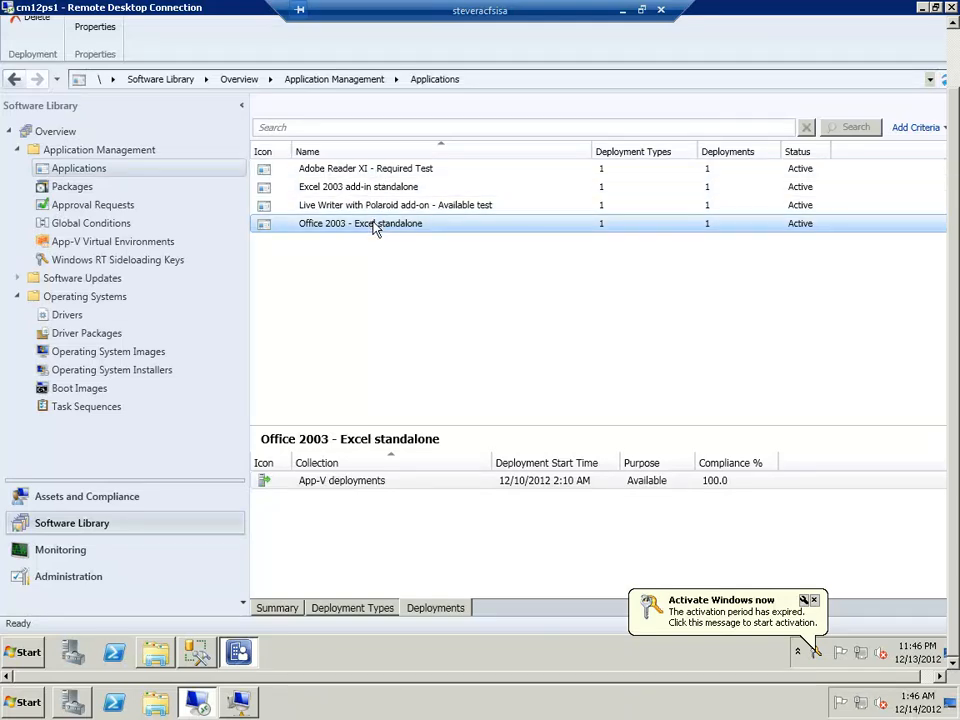
double_click(374, 224)
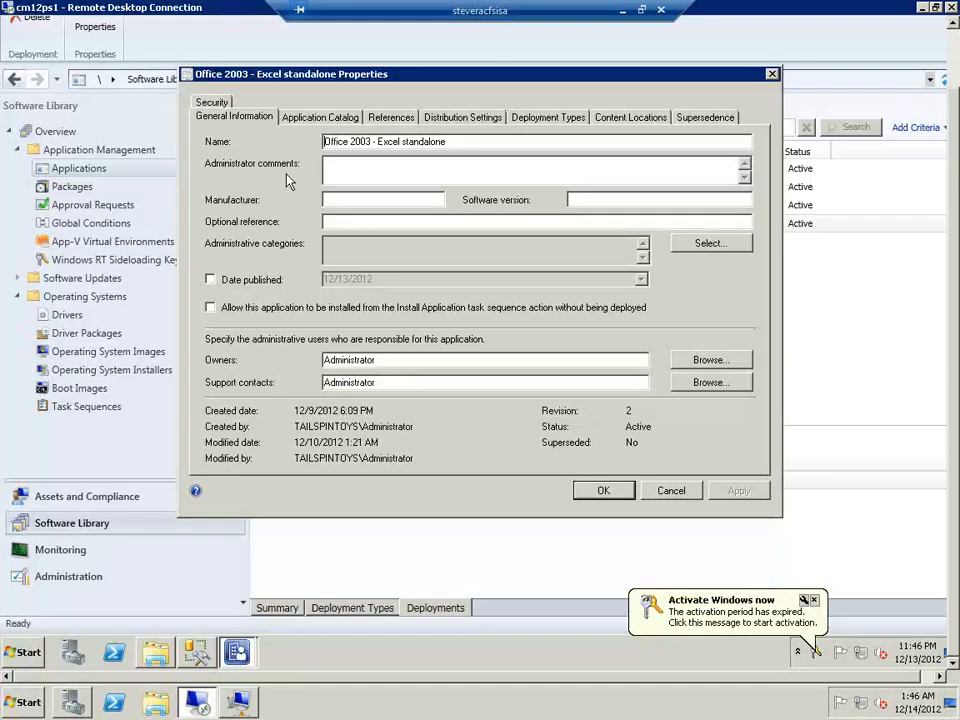
click(318, 119)
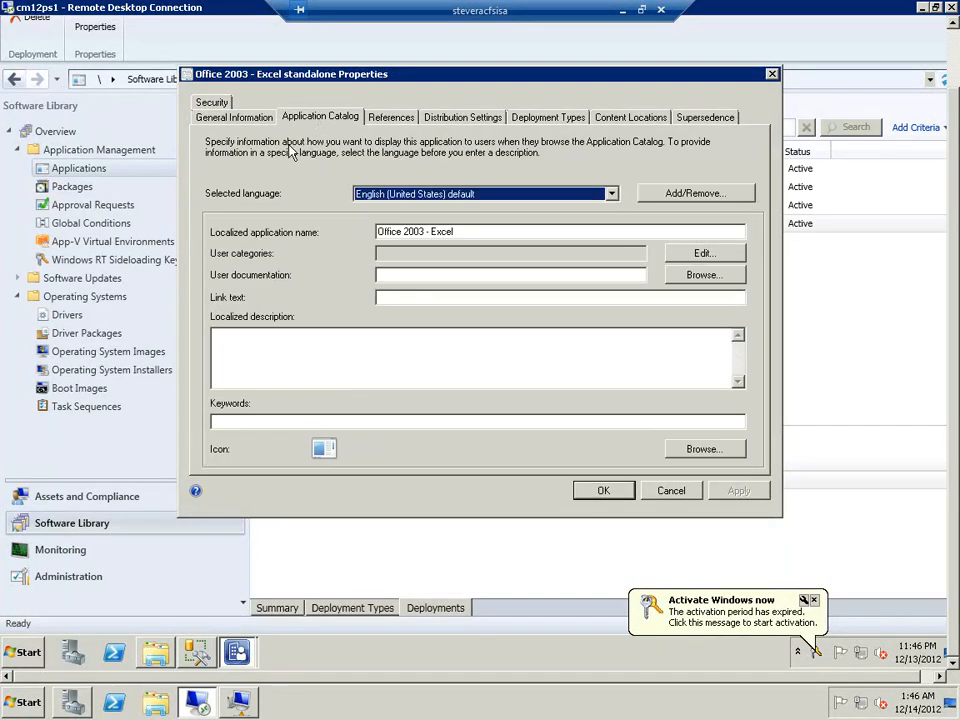
click(240, 118)
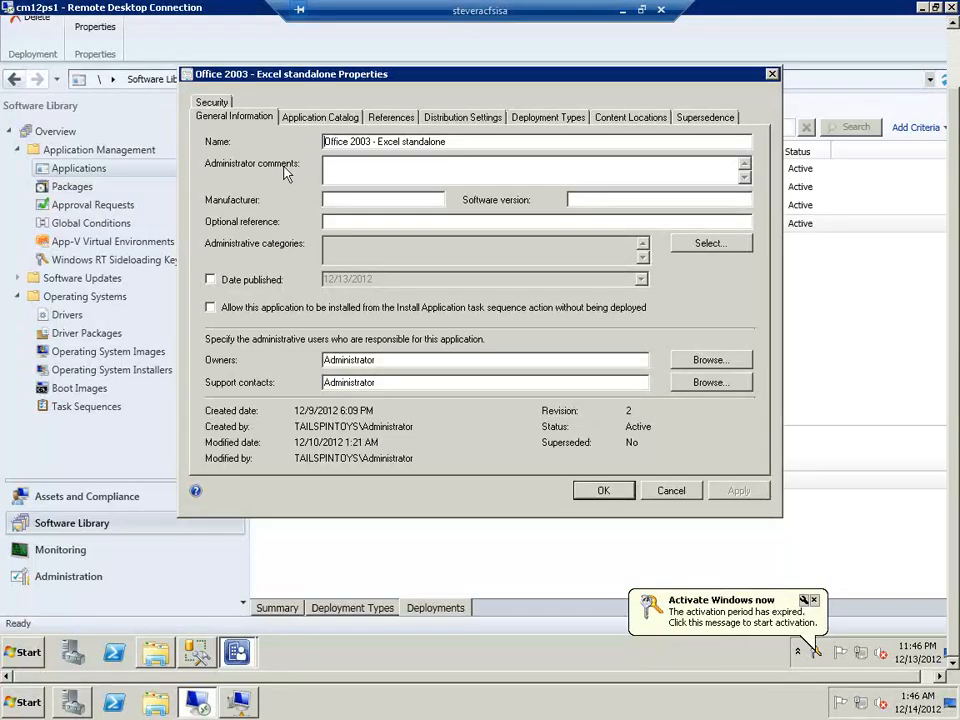
click(390, 118)
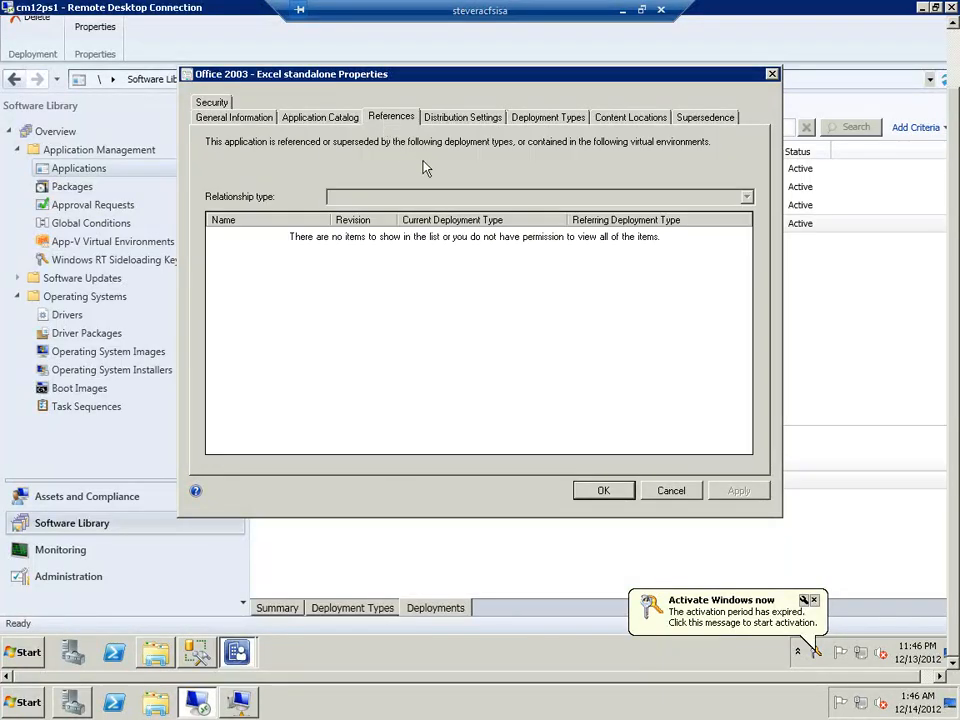
click(380, 200)
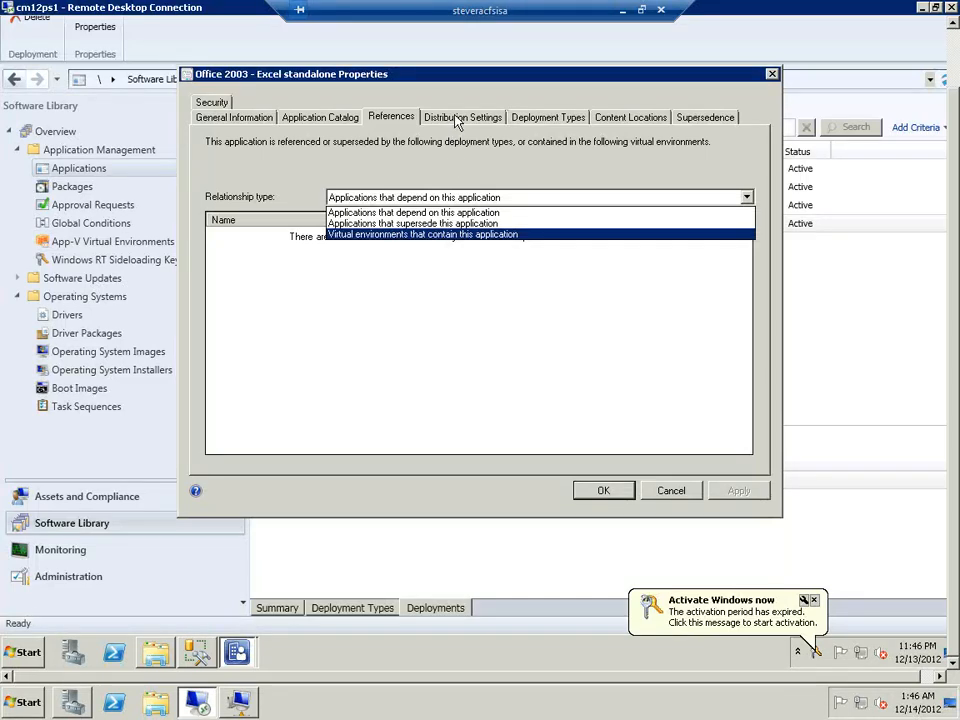
click(456, 197)
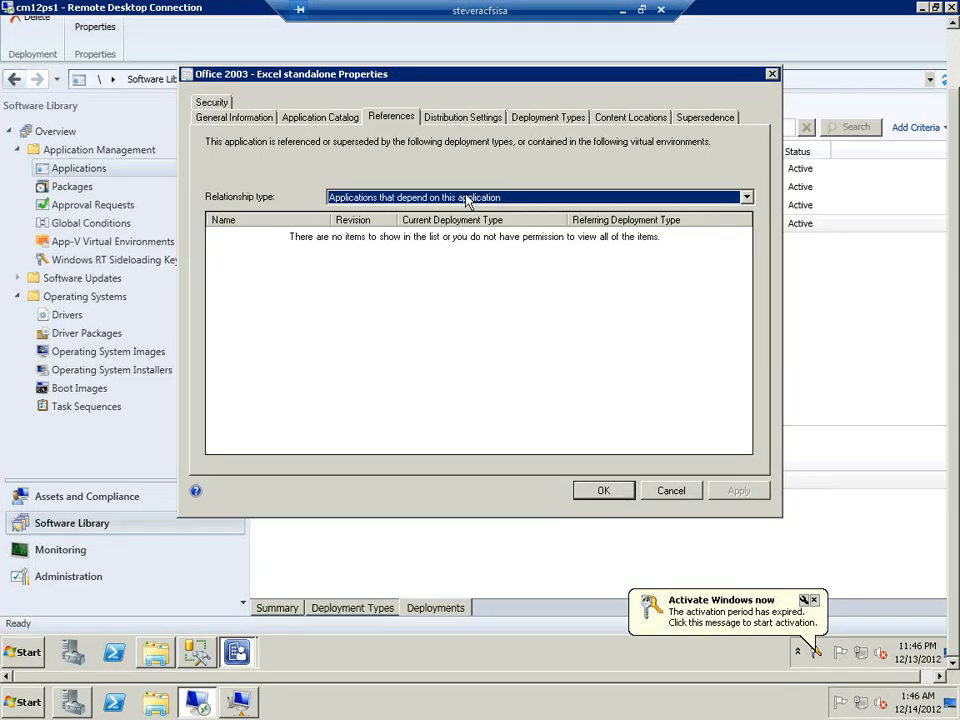
Review the application's distribution priority options, content locations and supersedence settings
click(478, 119)
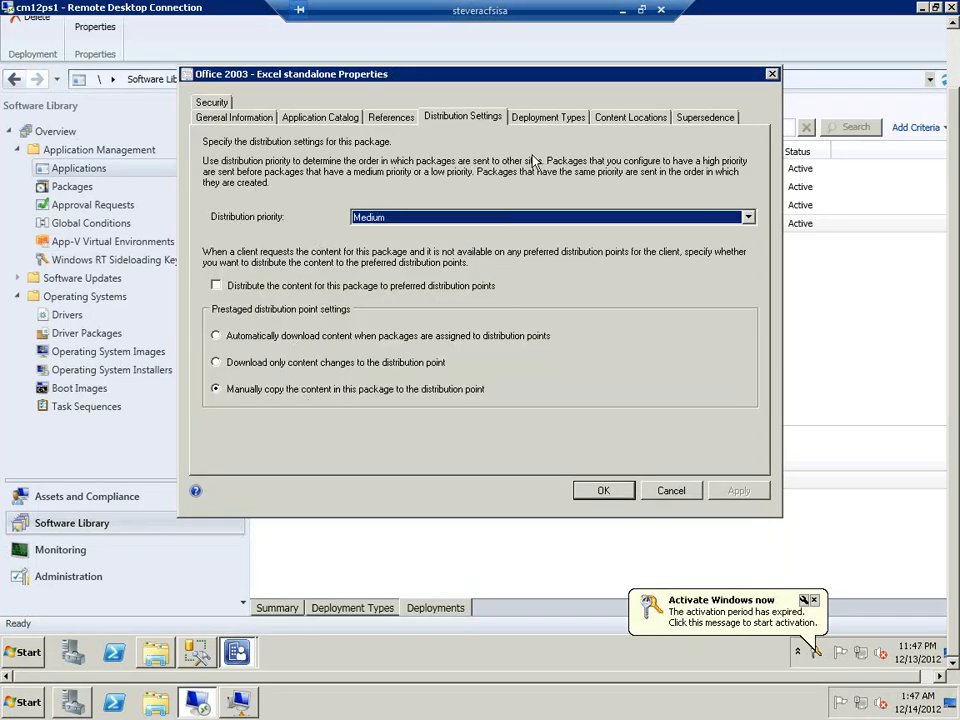
click(748, 217)
click(748, 219)
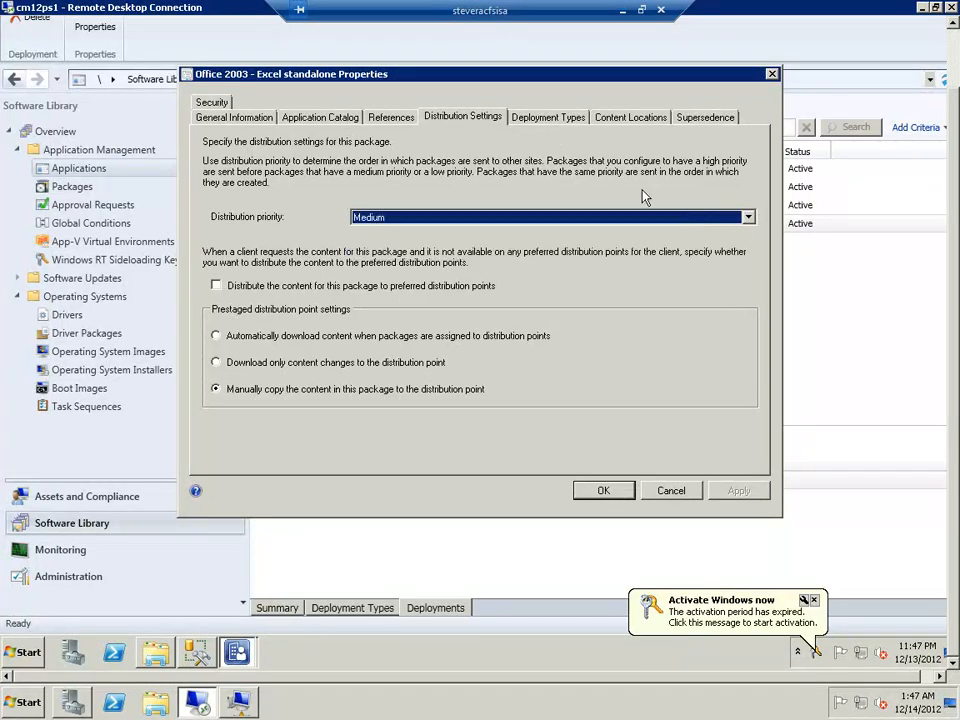
click(627, 117)
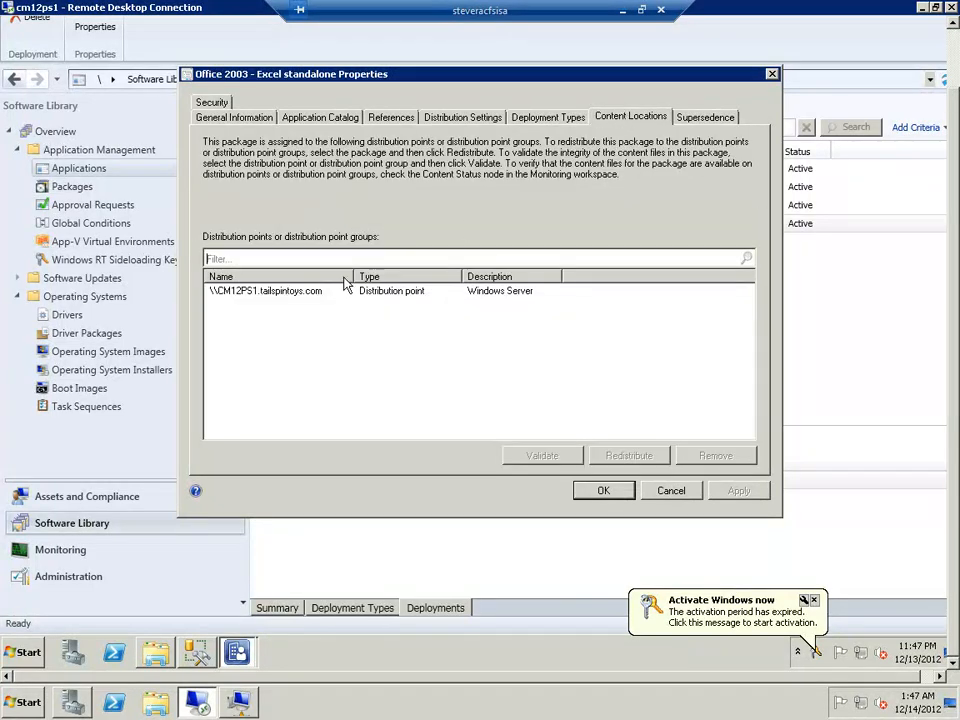
click(706, 118)
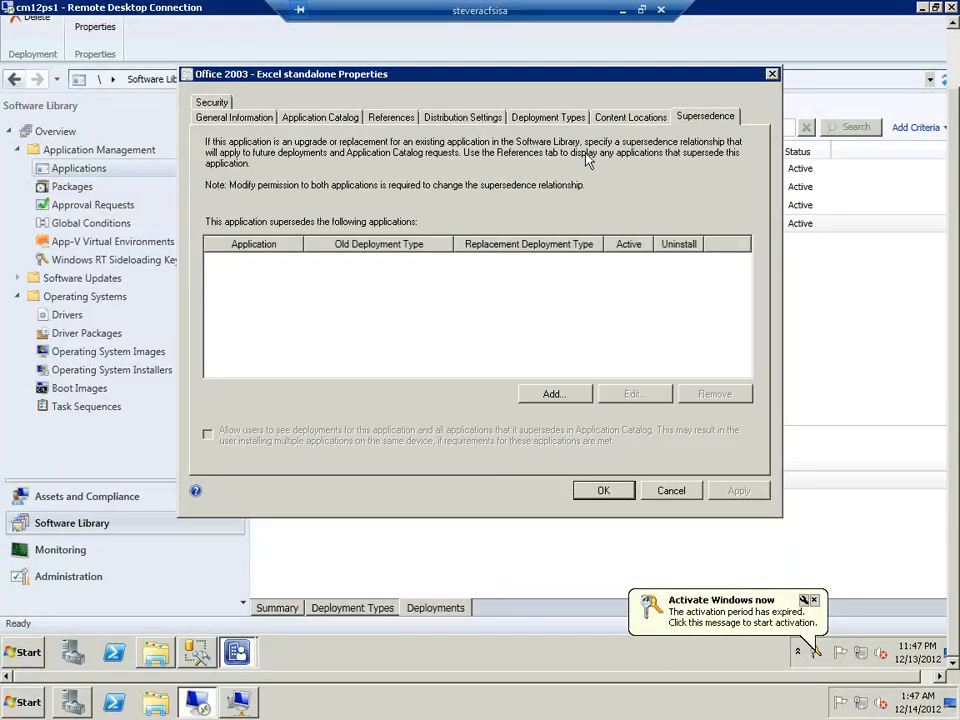
Open the application's App-V 5 deployment type for editing and review its requirements, dependencies, virtual environments and general information
click(549, 117)
click(462, 236)
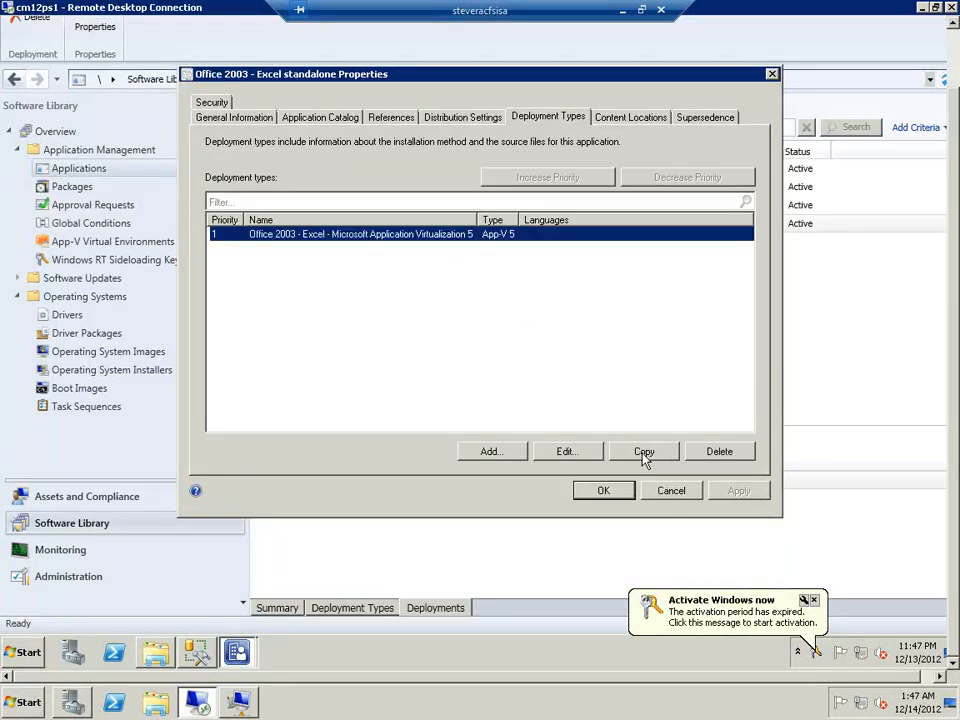
click(566, 451)
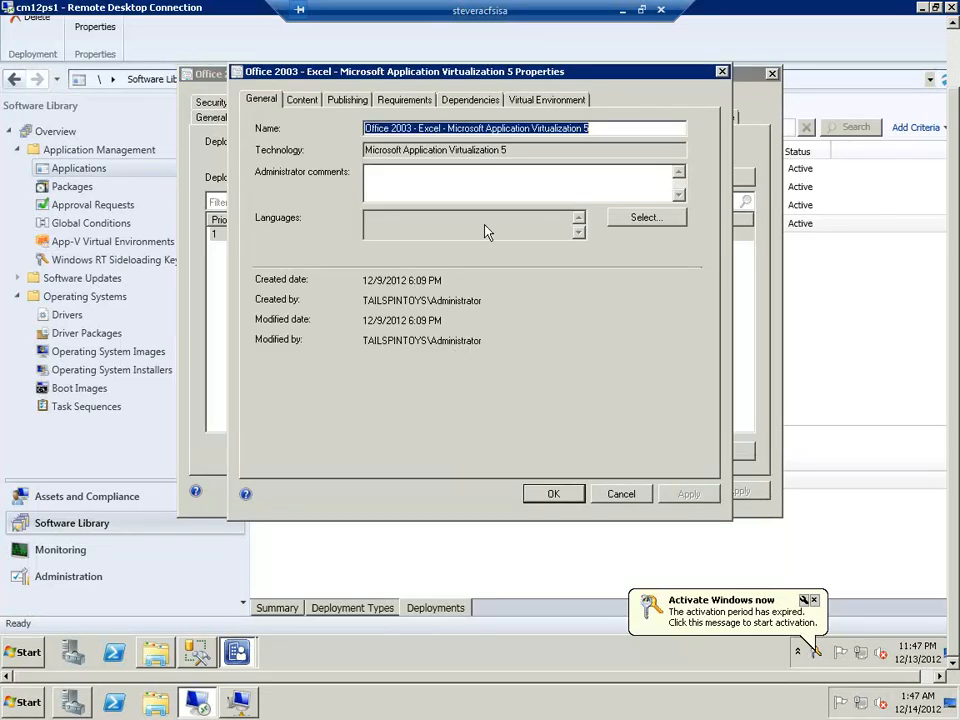
click(410, 103)
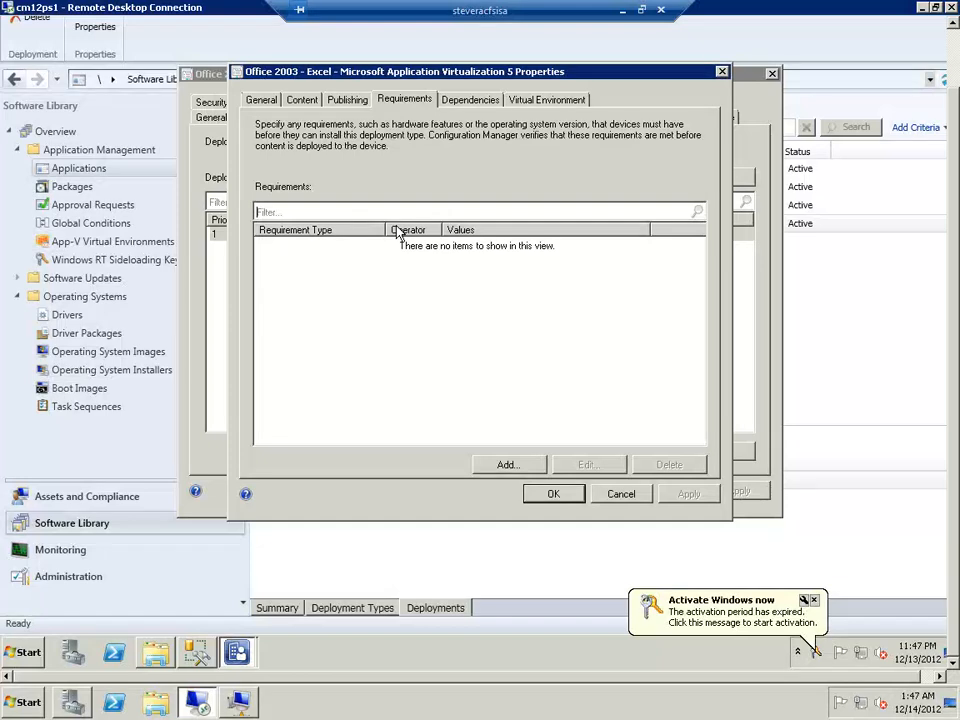
click(447, 104)
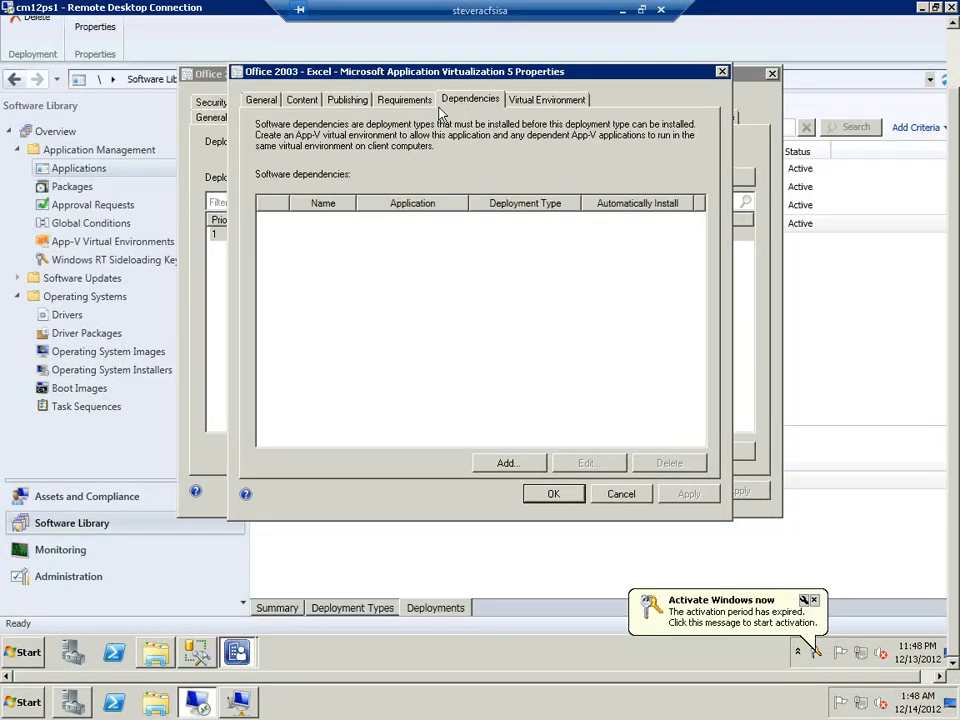
click(540, 100)
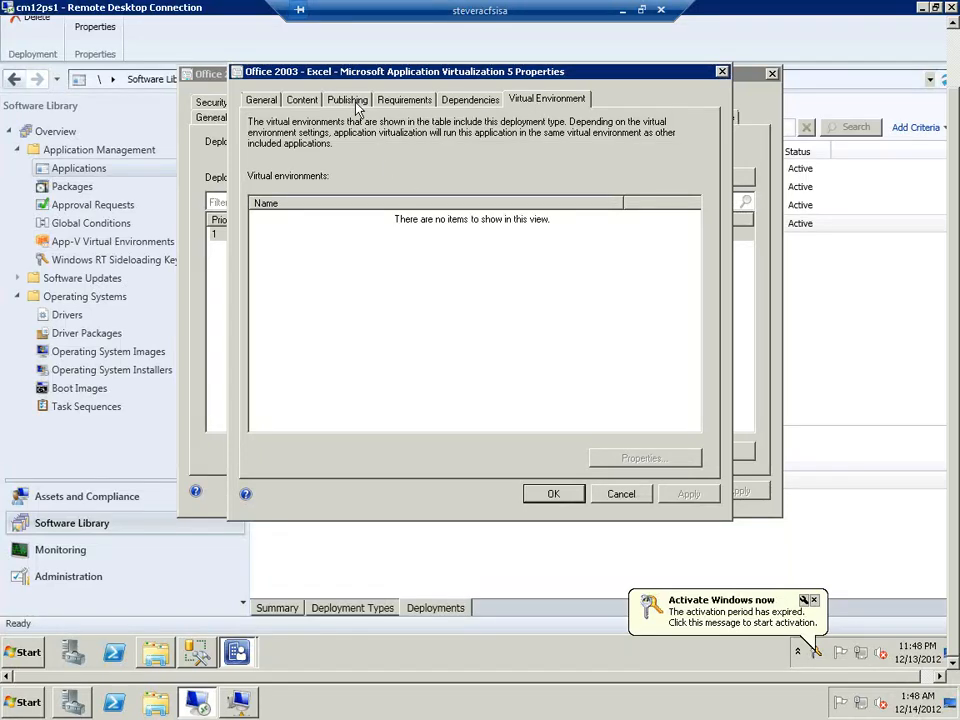
click(259, 101)
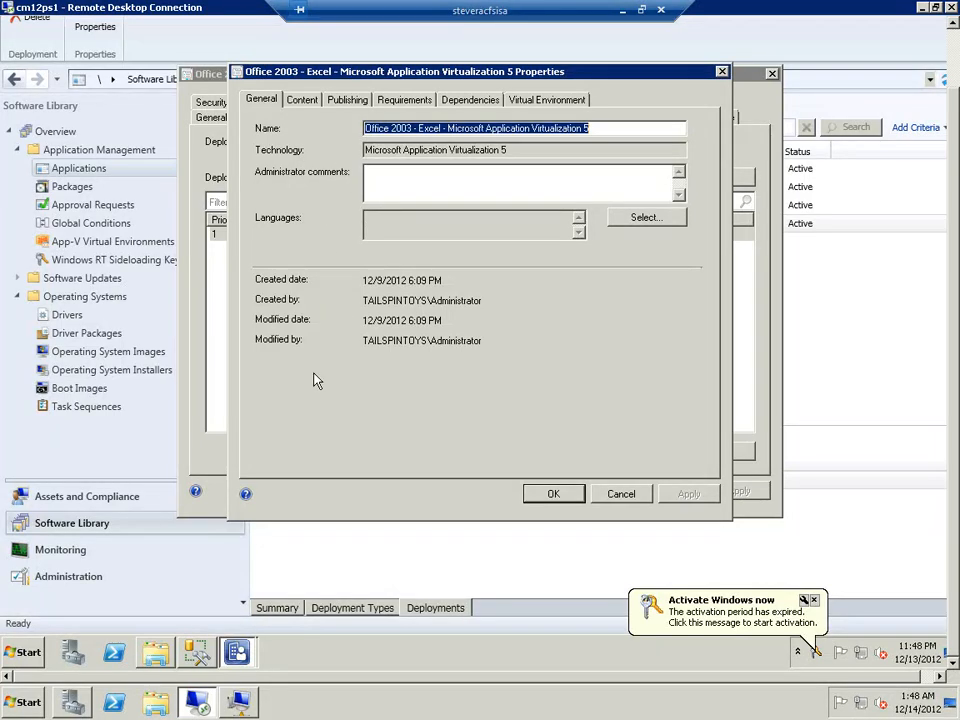
Examine the deployment type's content settings, including the deployment options for fast and for slow or unreliable network boundaries
click(299, 100)
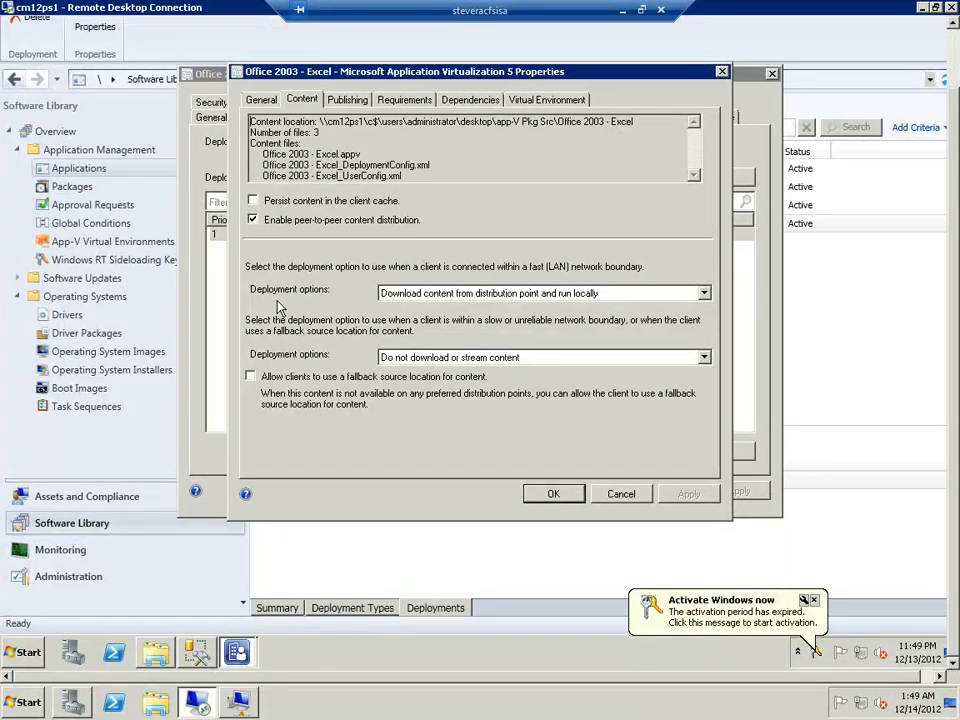
click(441, 303)
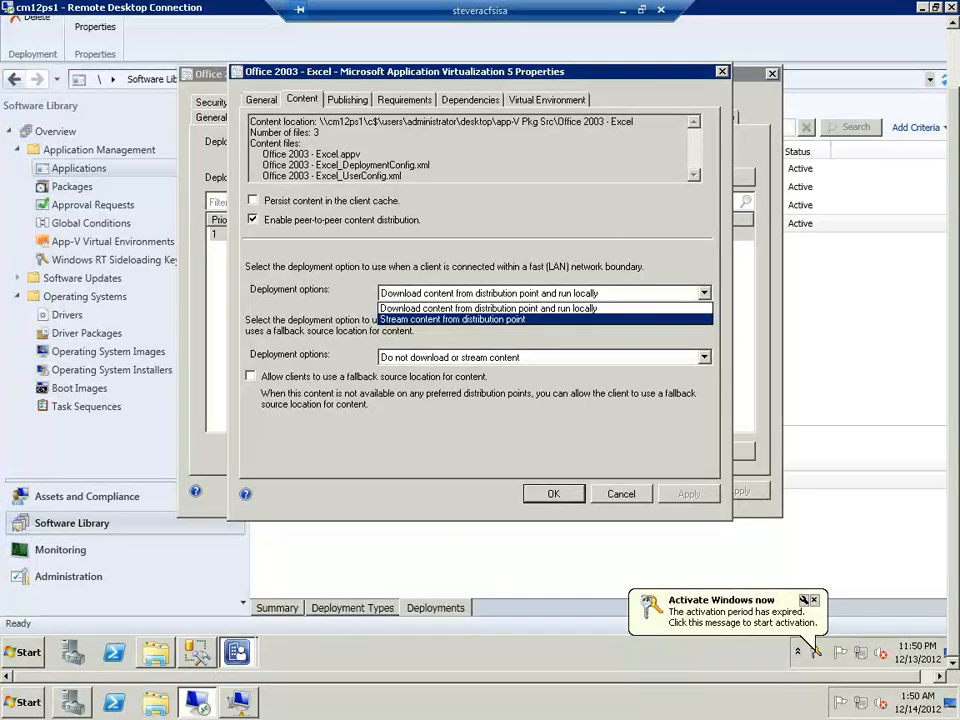
click(465, 309)
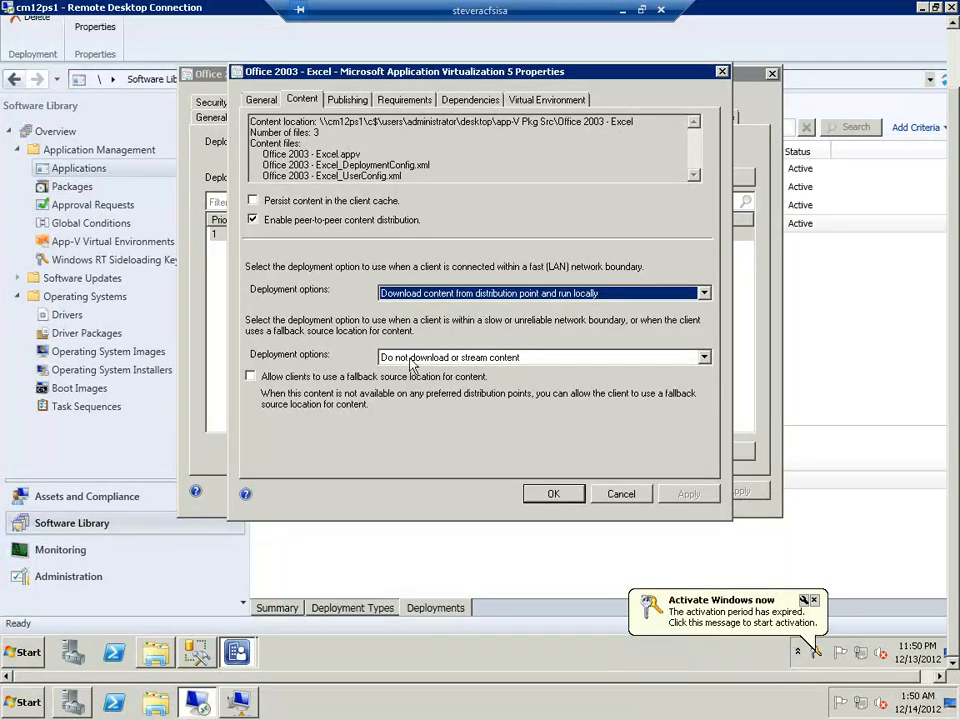
click(589, 358)
click(576, 371)
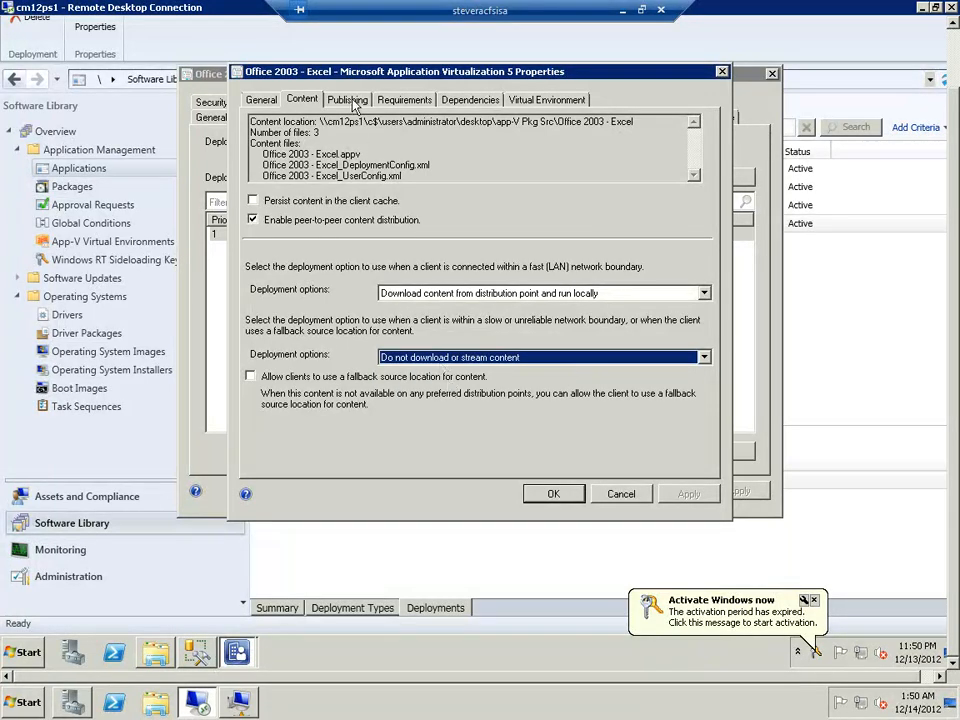
Review the items published by the deployment type and accept both the deployment type and application properties
click(340, 100)
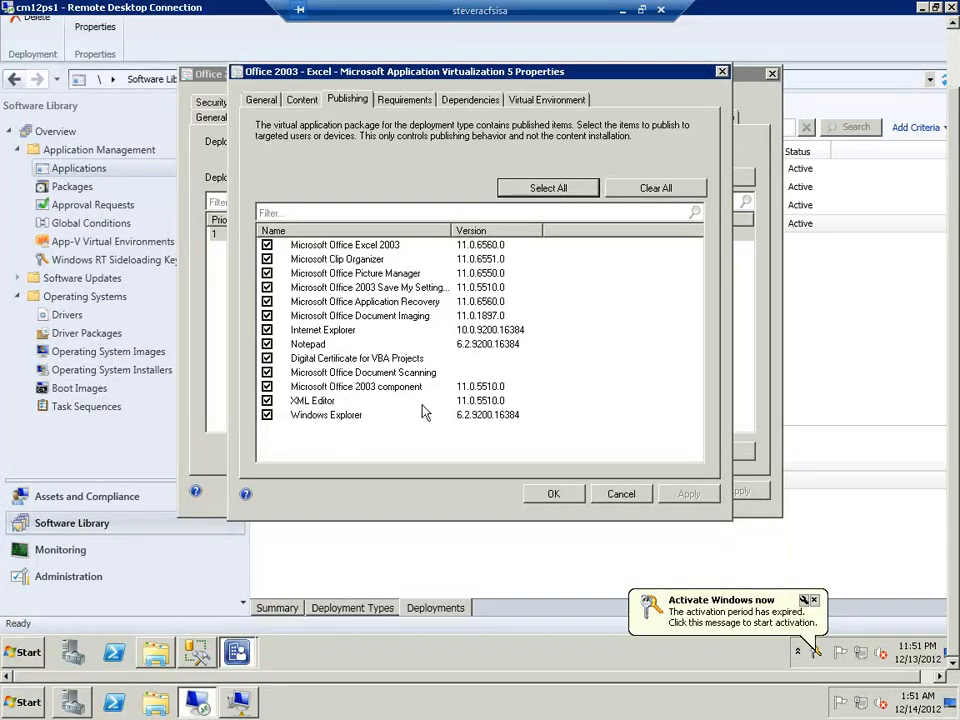
click(553, 493)
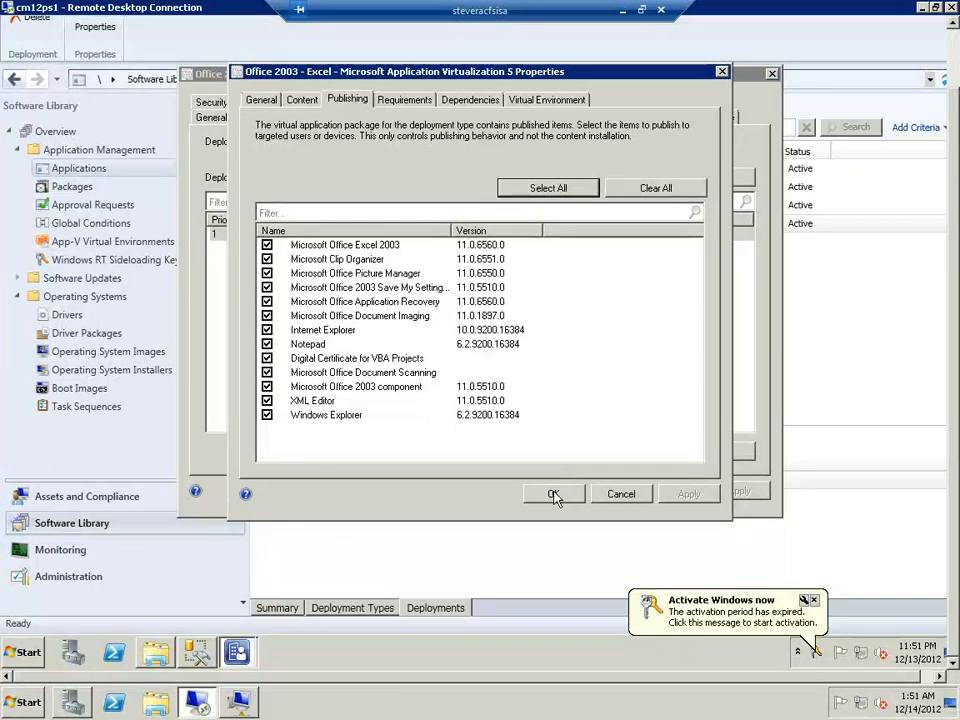
click(604, 490)
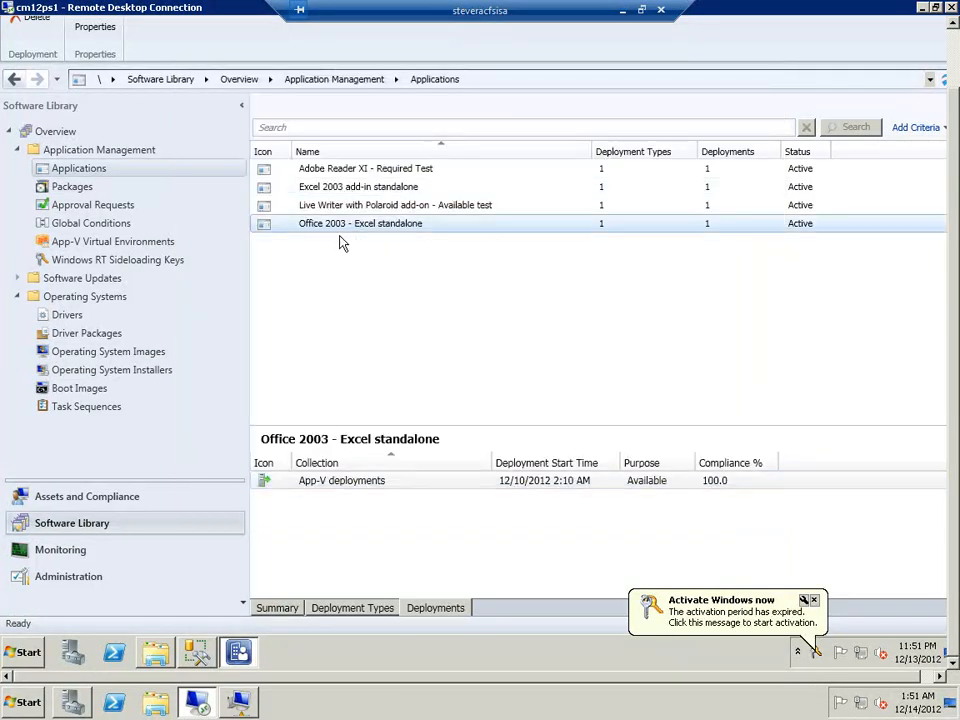
Review the App-V deployments deployment's general, content, deployment, scheduling, user experience and alert settings, and close its properties without saving
right_click(368, 490)
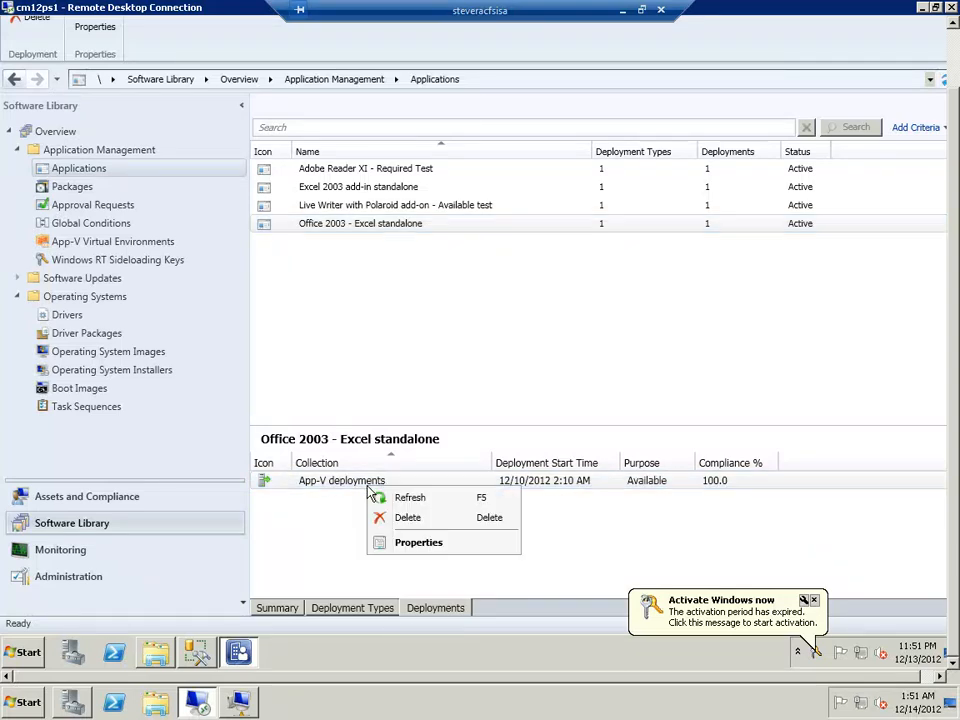
click(412, 542)
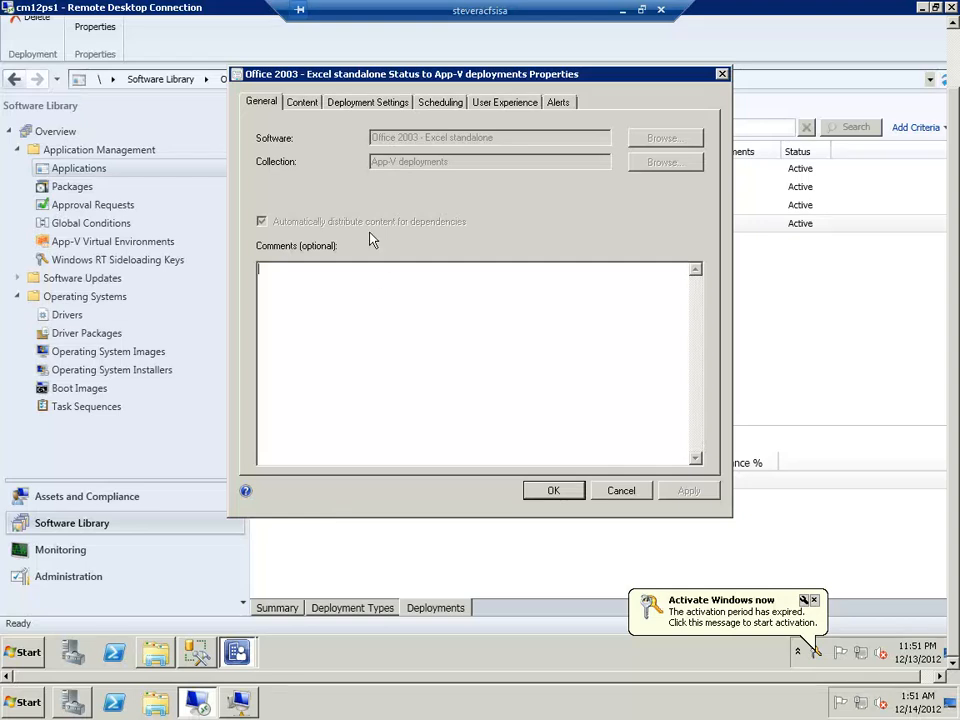
click(303, 103)
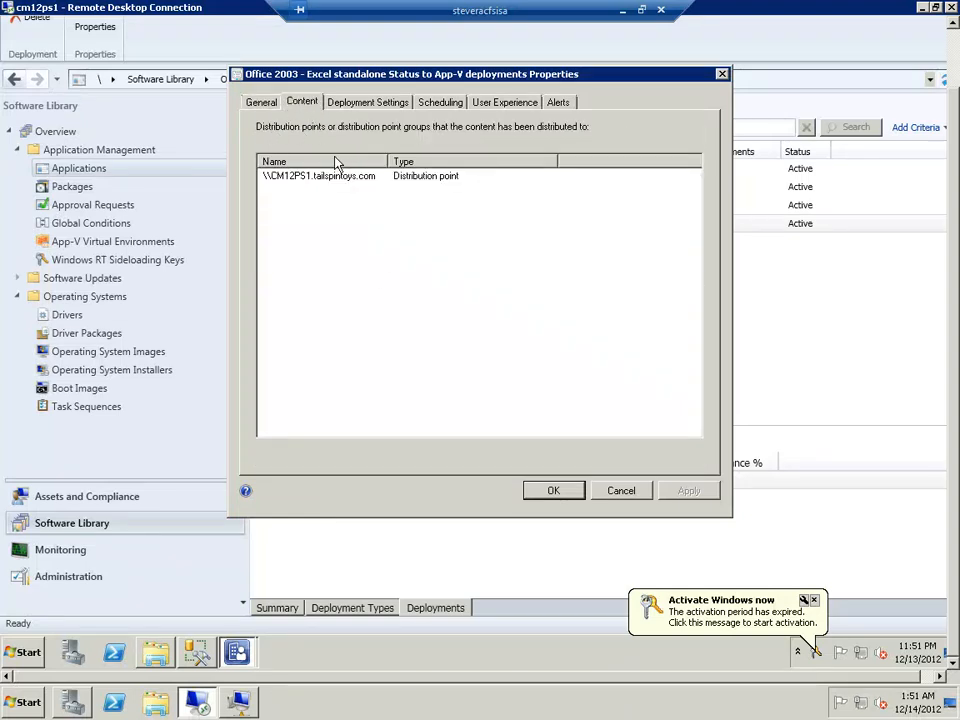
click(259, 104)
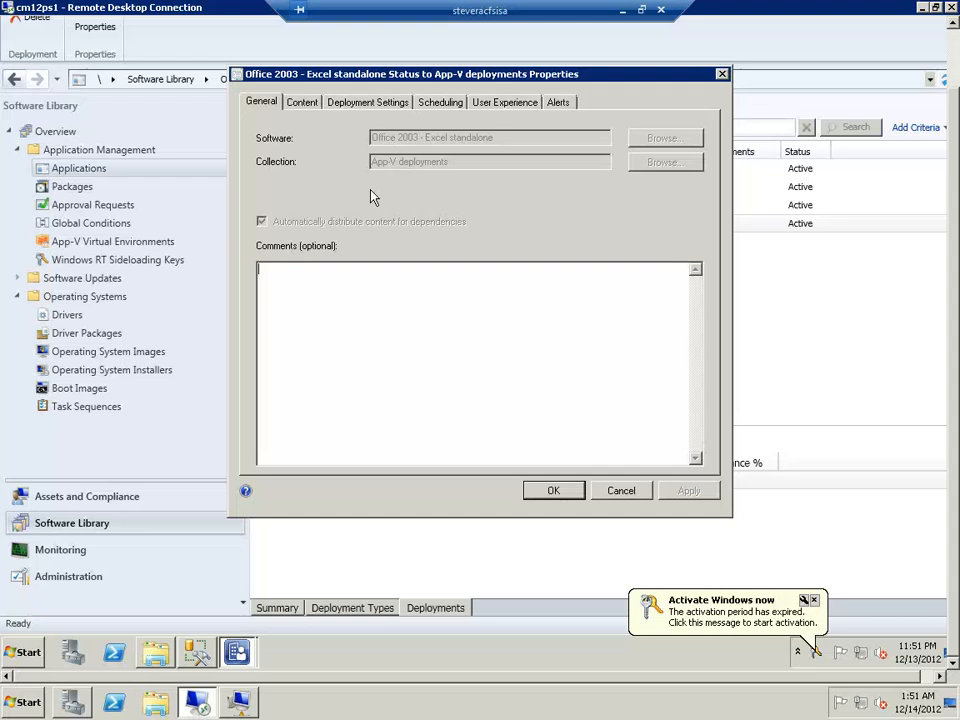
click(385, 104)
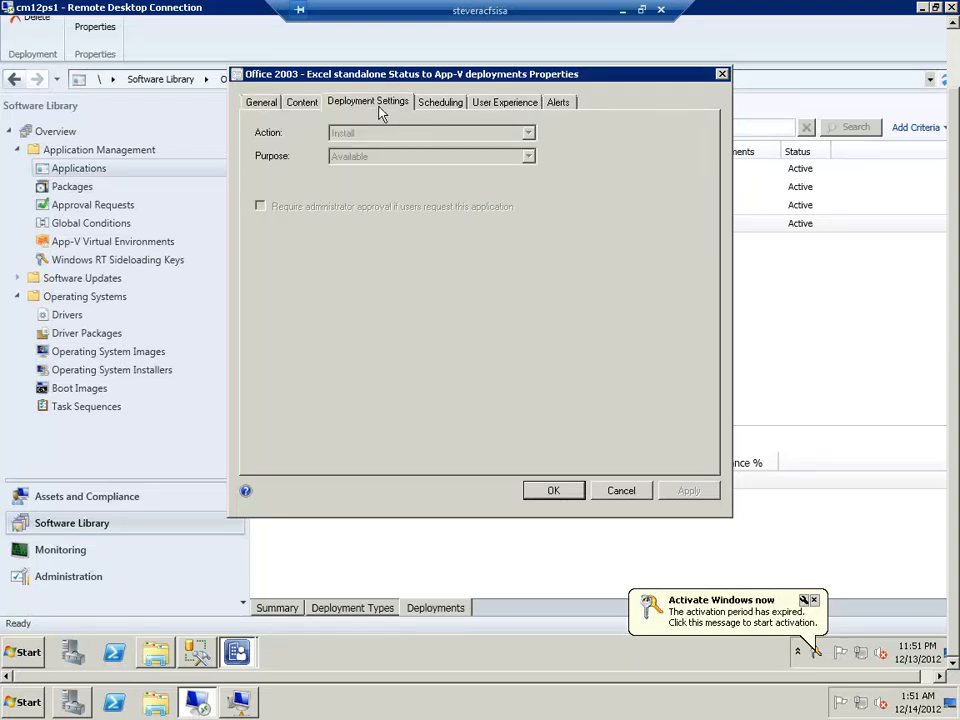
click(448, 103)
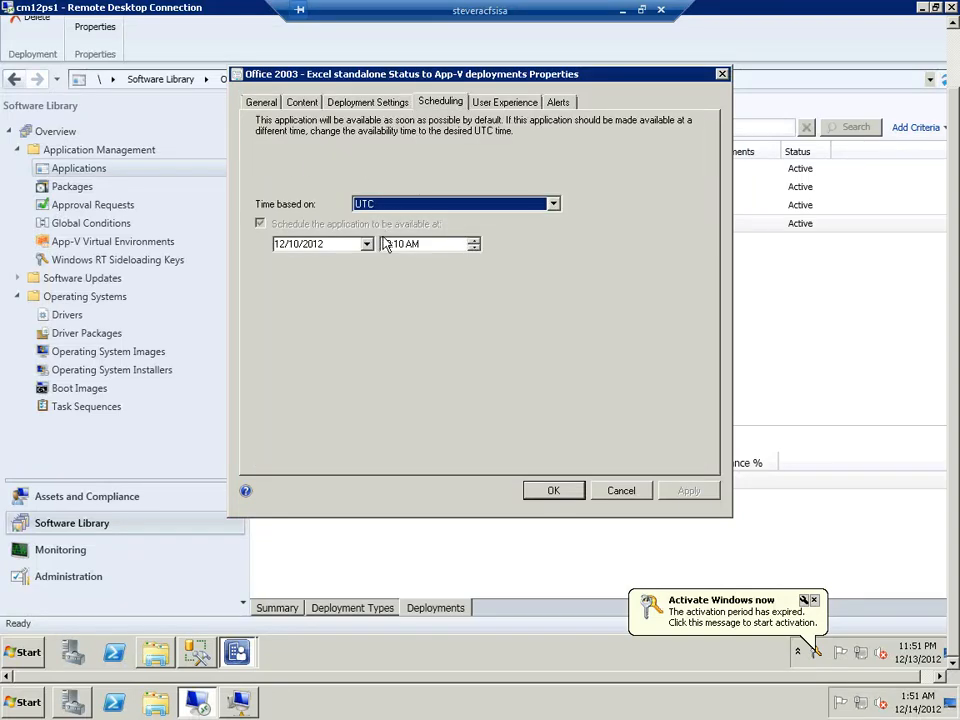
click(508, 104)
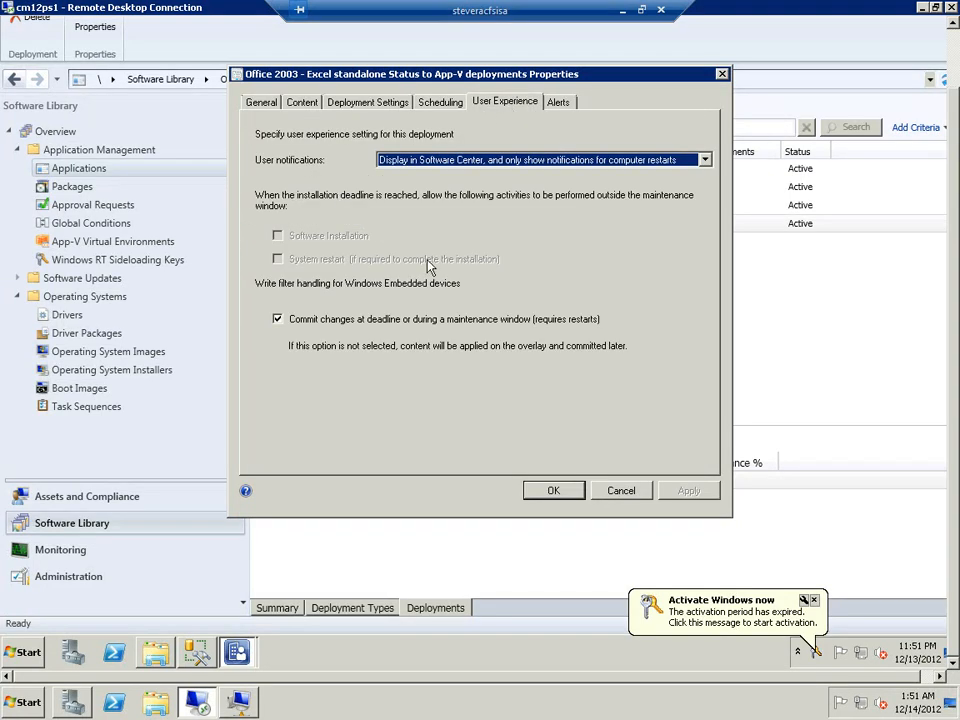
click(560, 101)
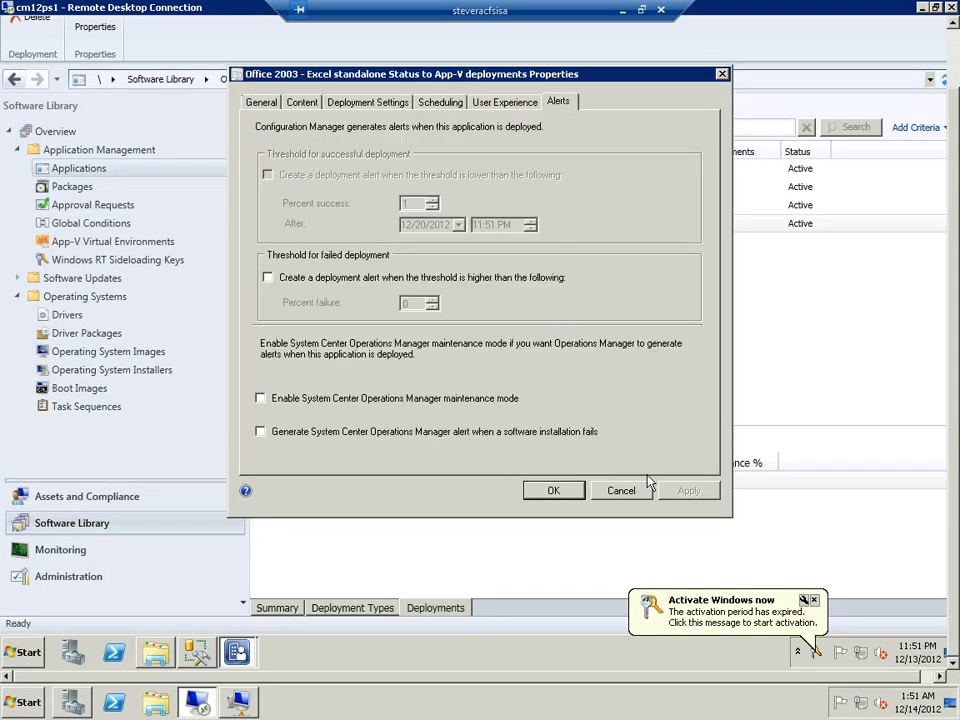
click(620, 490)
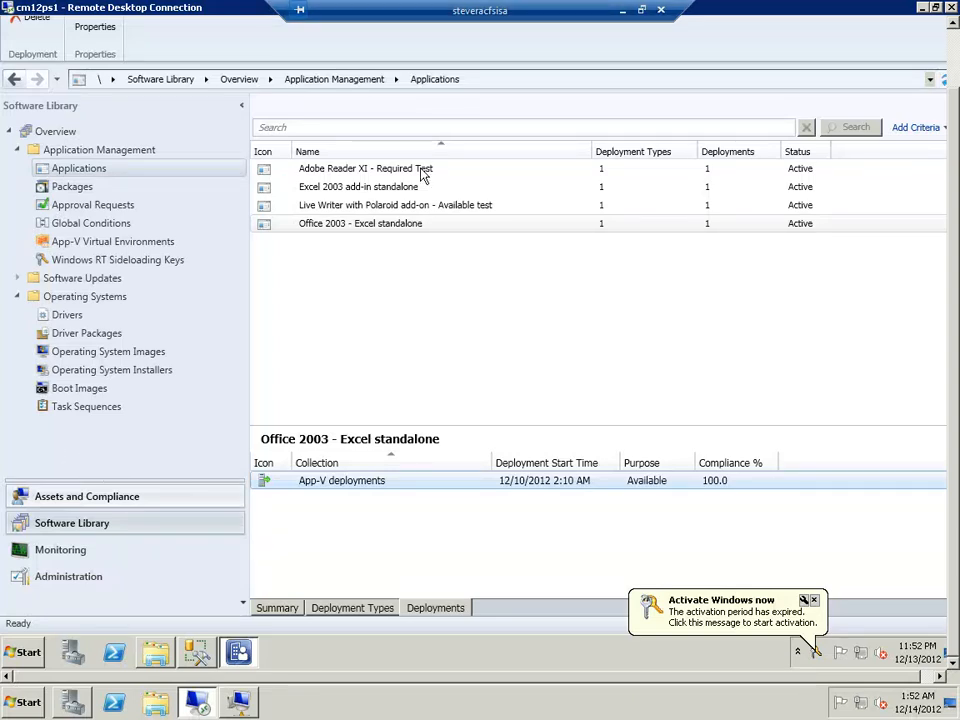
Take the remote desktop session out of full screen, move it off the slide show, and advance to the App-V in action slide
double_click(447, 20)
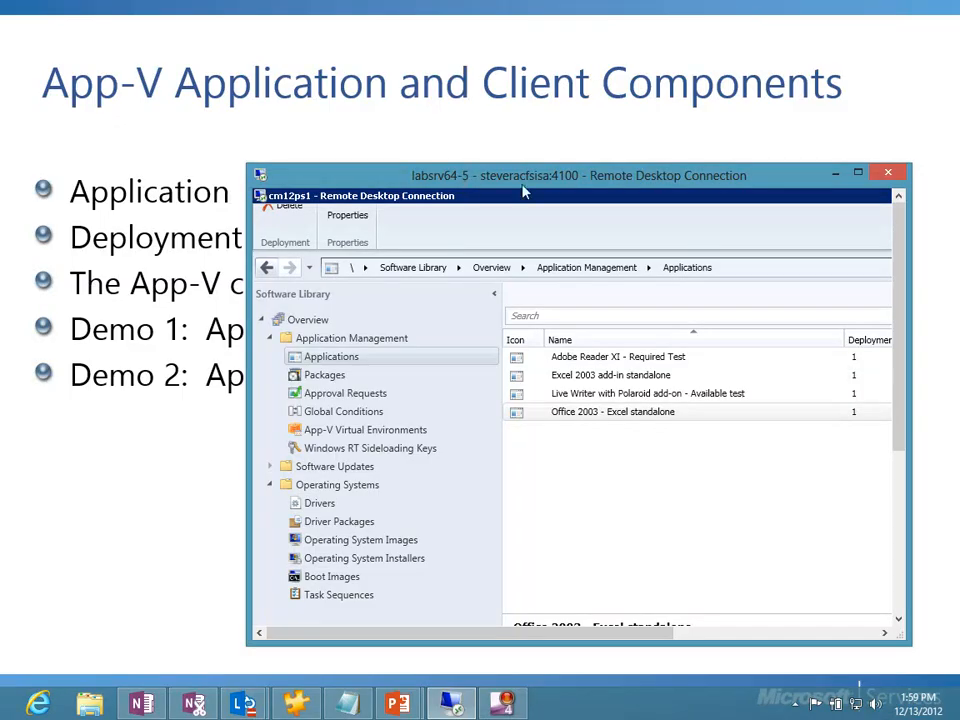
drag(522, 186, 959, 206)
click(390, 320)
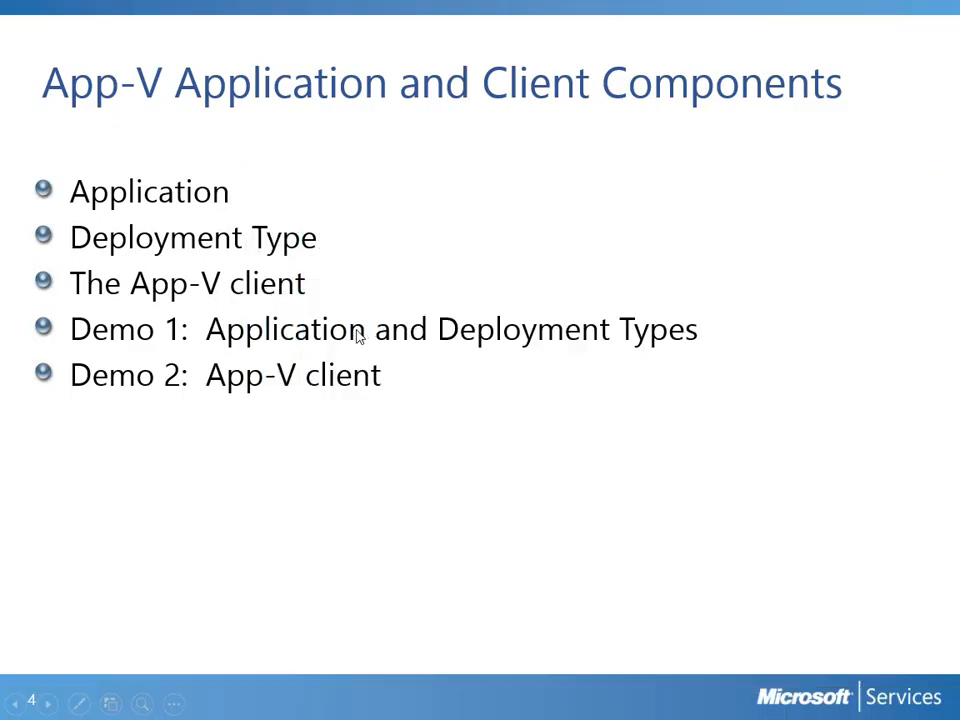
click(298, 342)
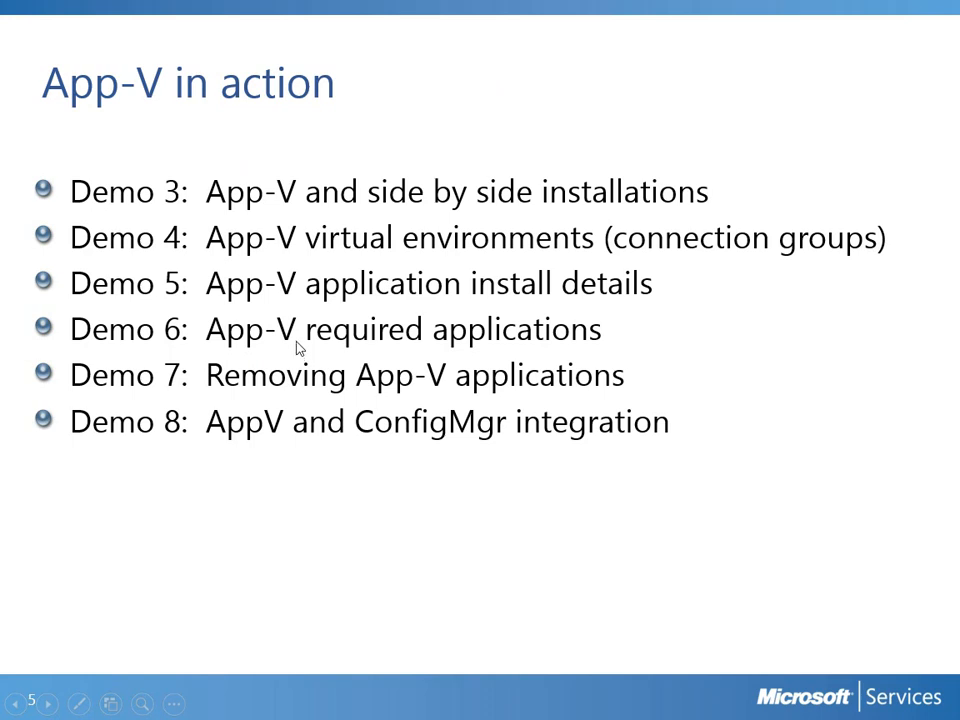
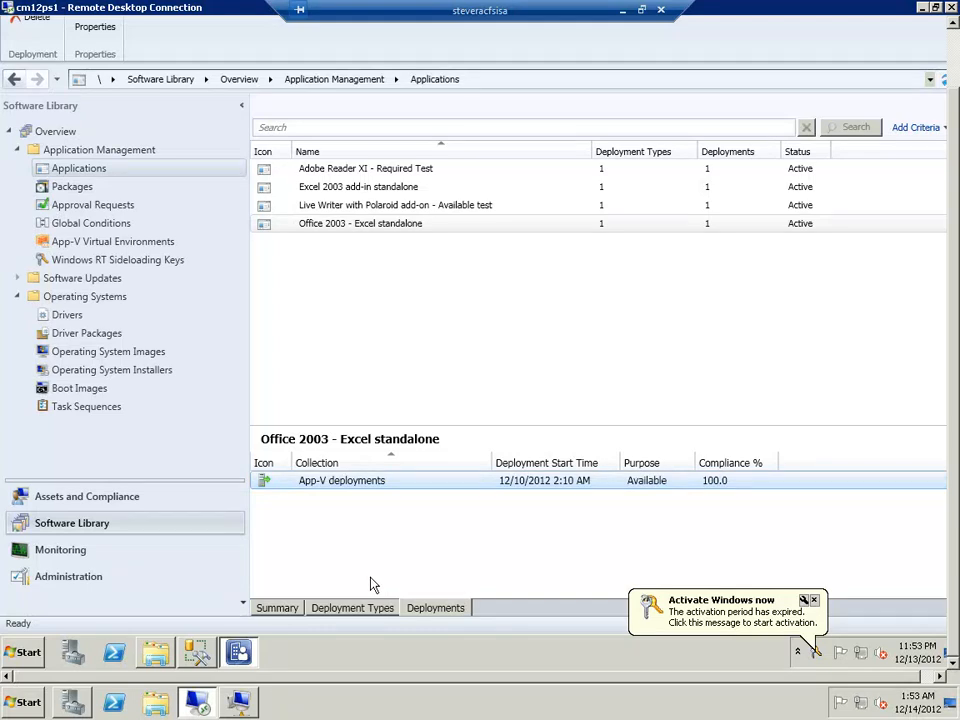
Switch to the CM12CLT virtual machine and show the installation details of Office 2003 - Excel in Software Center
click(318, 224)
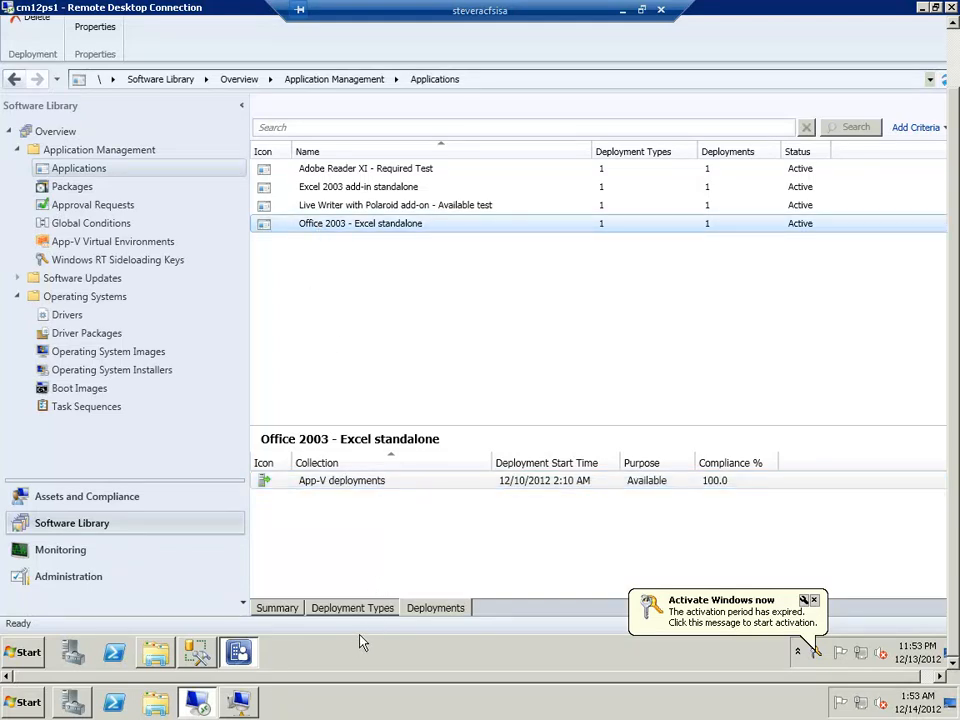
mouse_move(245, 706)
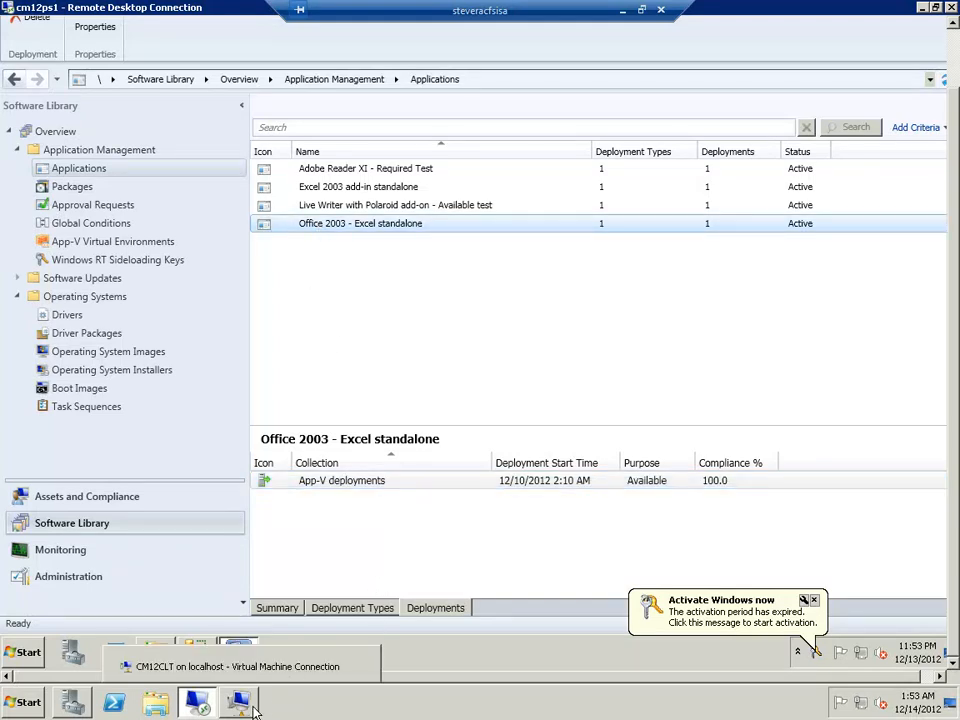
click(230, 664)
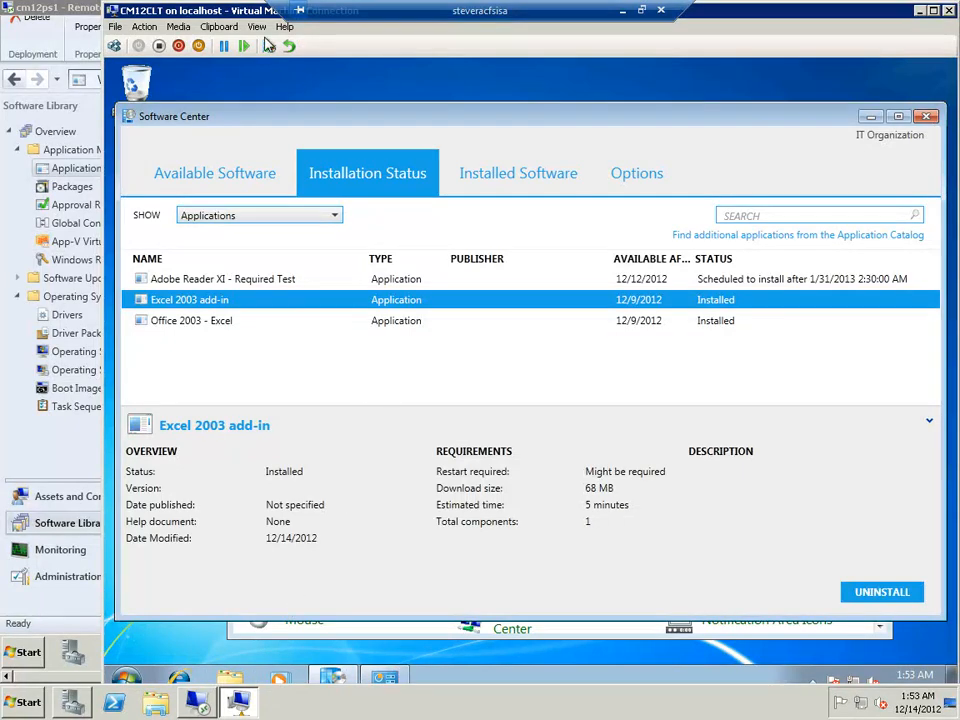
drag(242, 11, 182, 10)
click(140, 320)
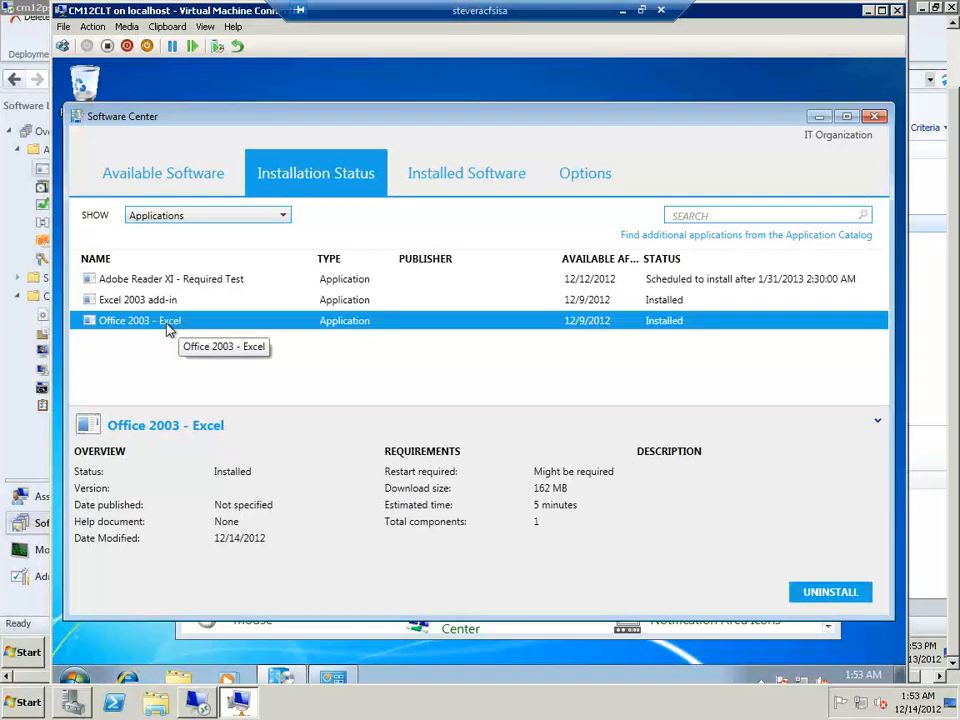
Launch Microsoft Excel 2010 on the client and accept the recommended settings in the Office 2010 welcome dialog
click(70, 682)
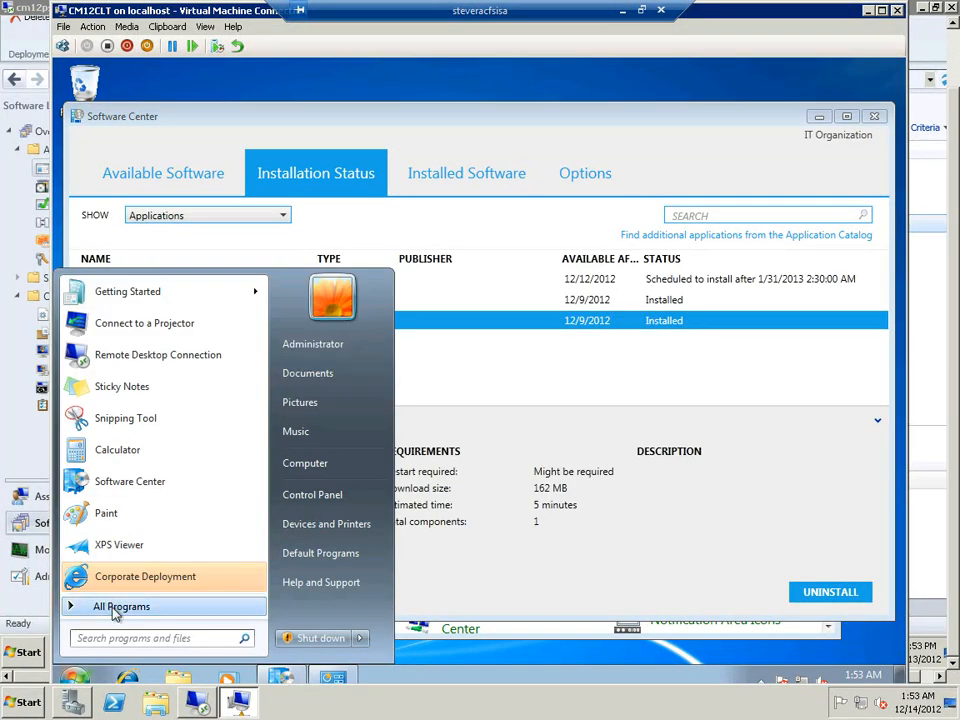
click(88, 607)
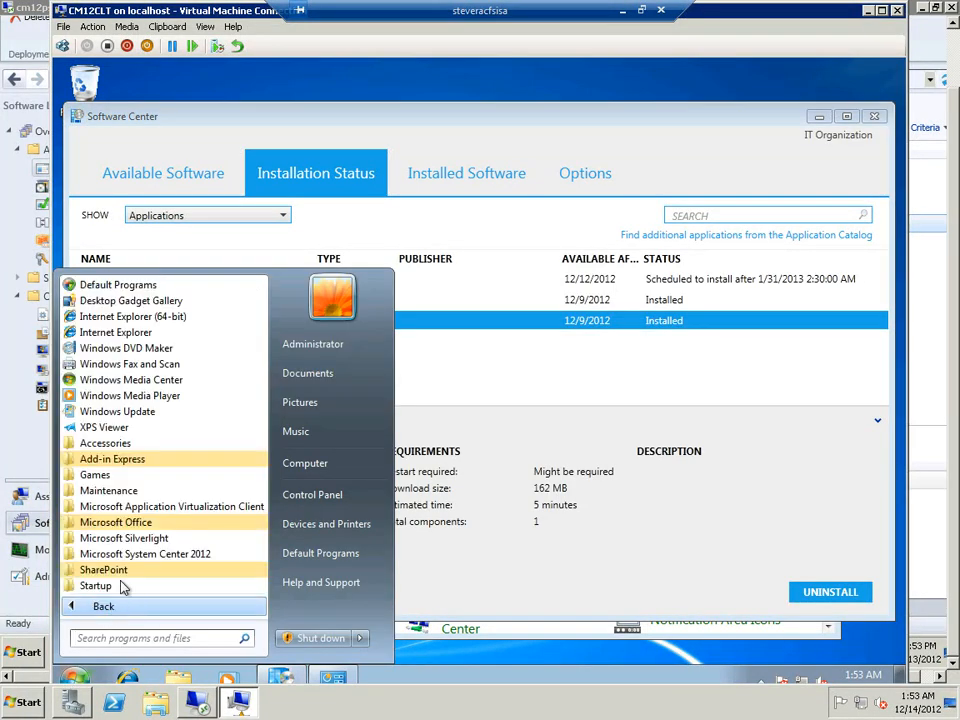
click(118, 522)
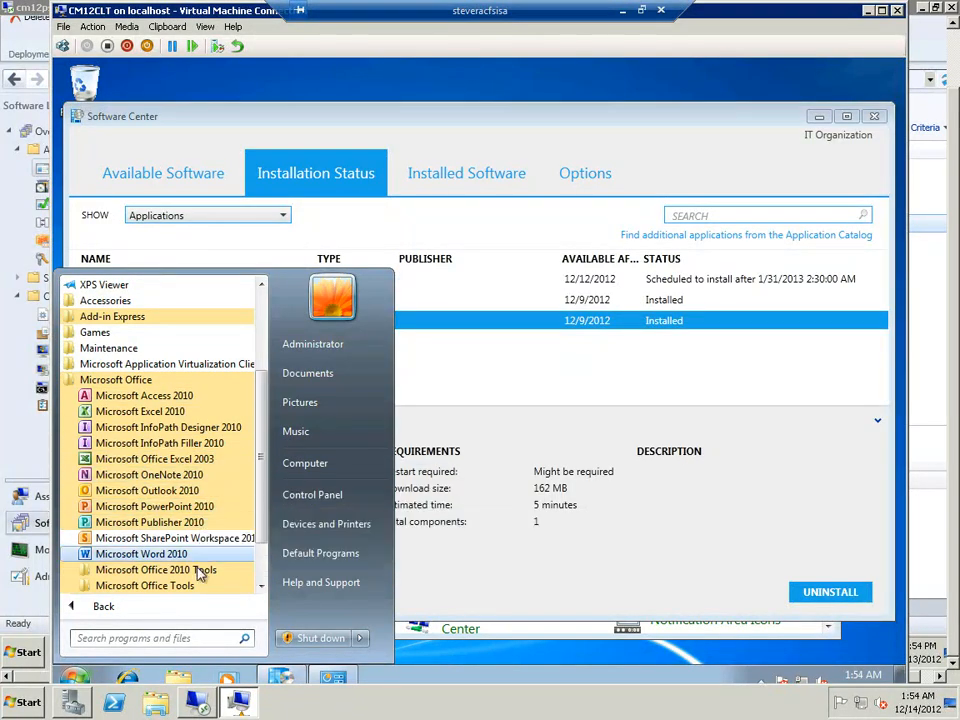
click(150, 414)
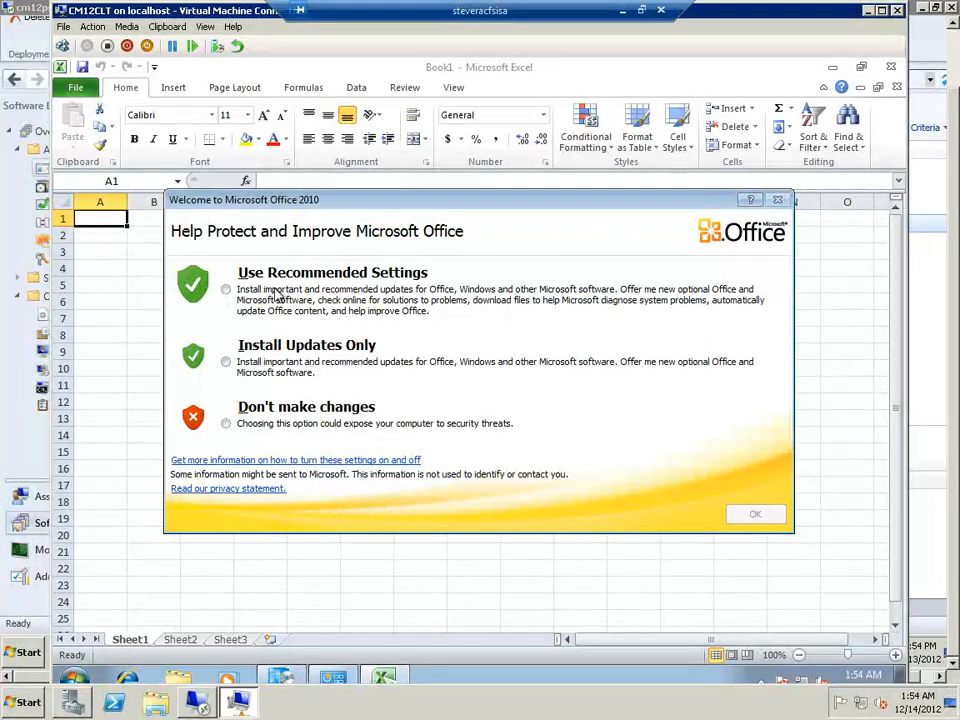
click(226, 290)
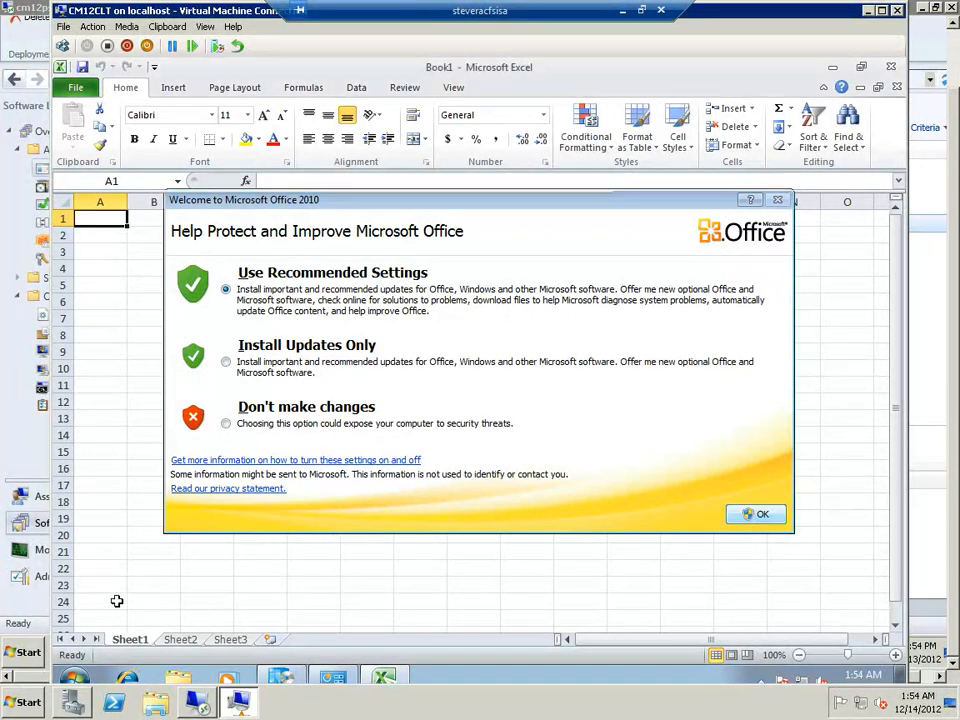
key(Return)
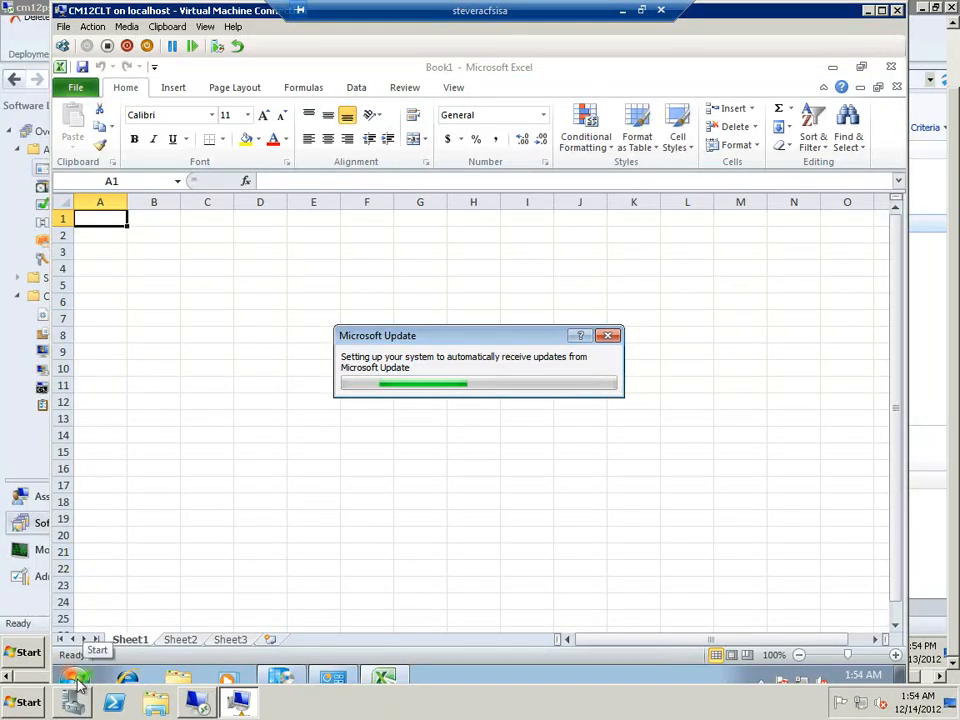
Launch the virtualized Microsoft Office Excel 2003 alongside the running Excel 2010
click(78, 679)
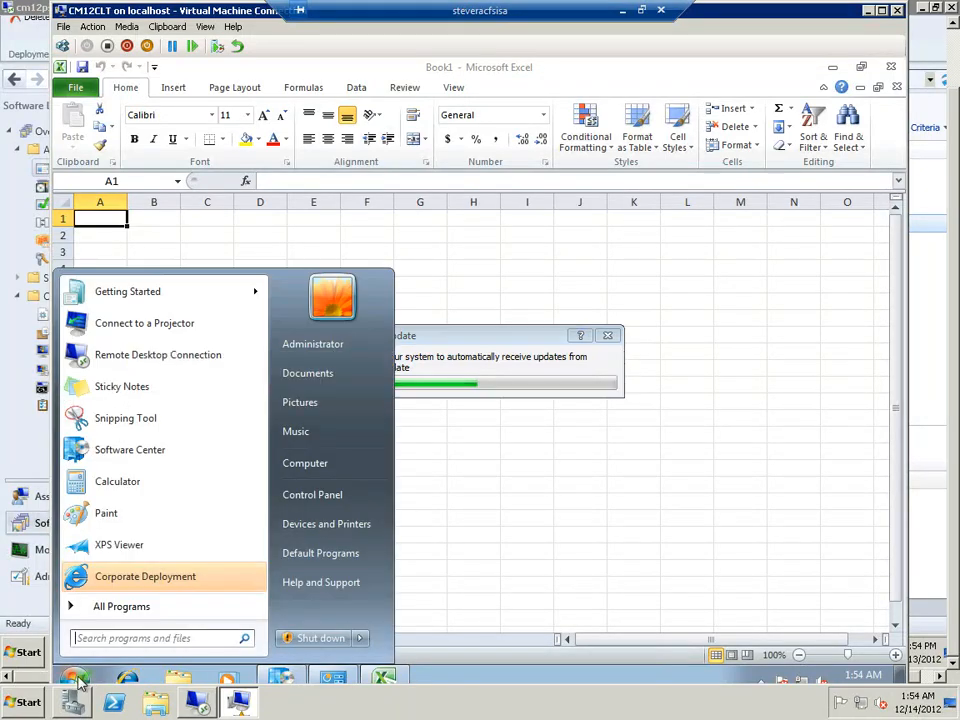
click(120, 606)
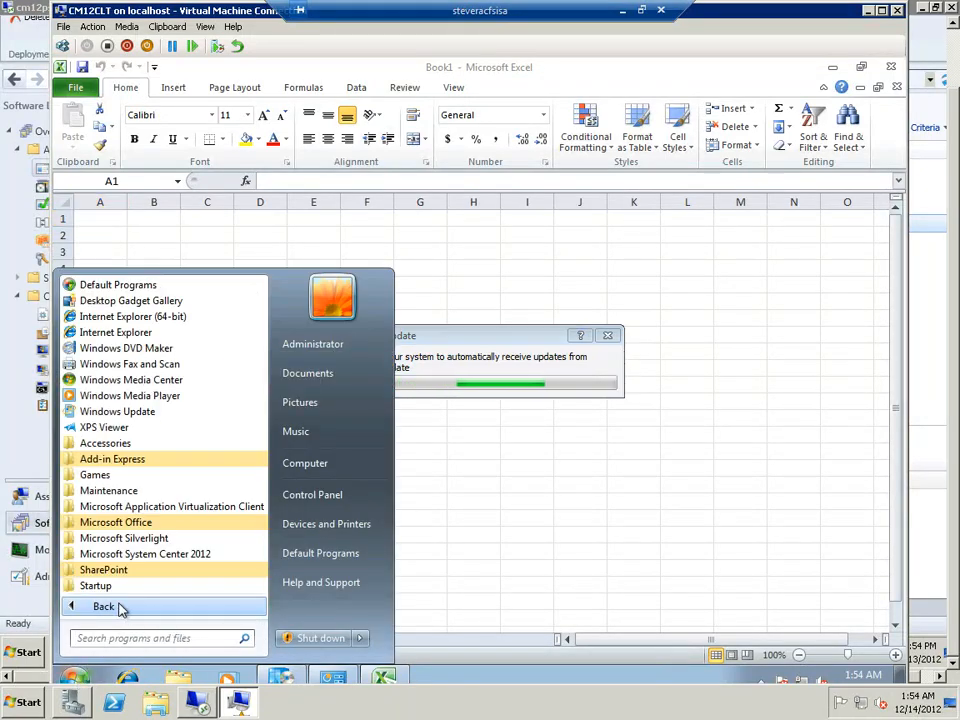
click(118, 522)
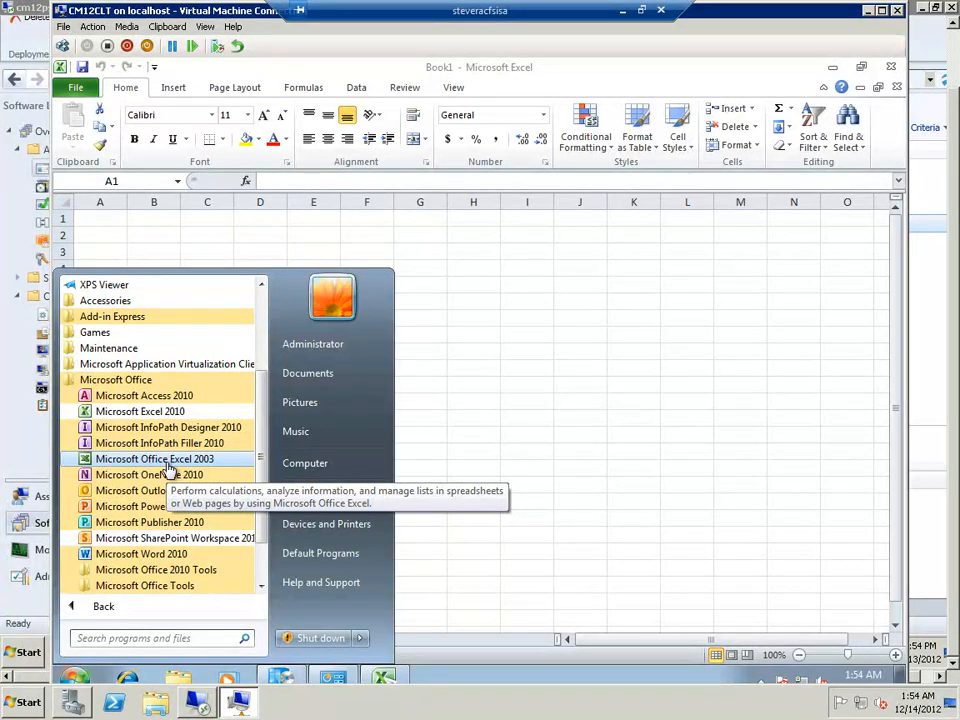
click(166, 462)
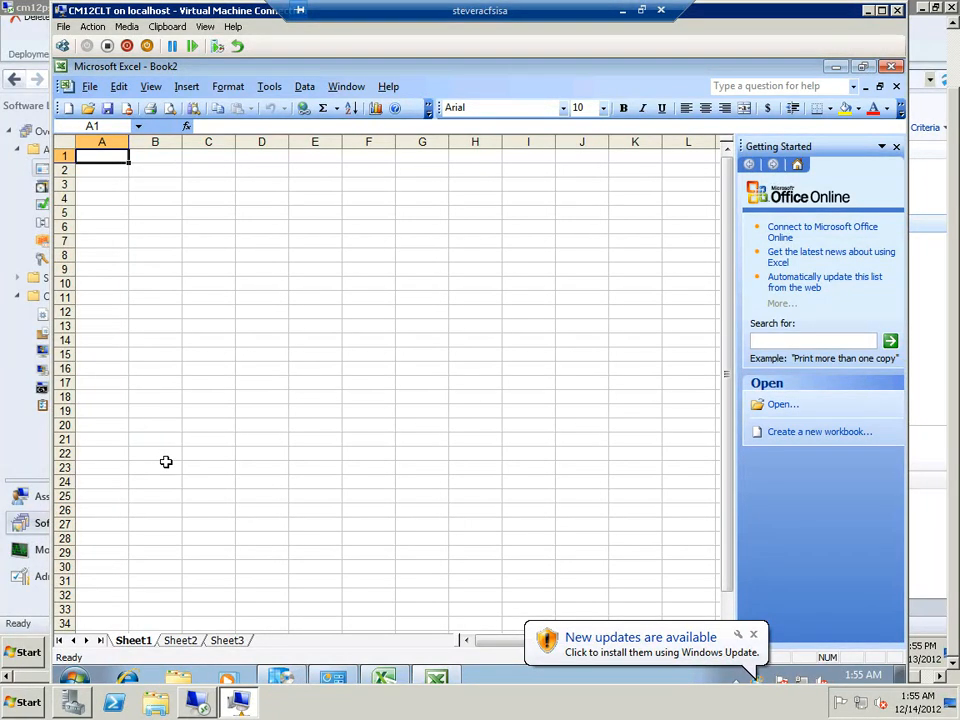
Review the client's installed programs in Programs and Features, and close the Control Panel window
click(73, 682)
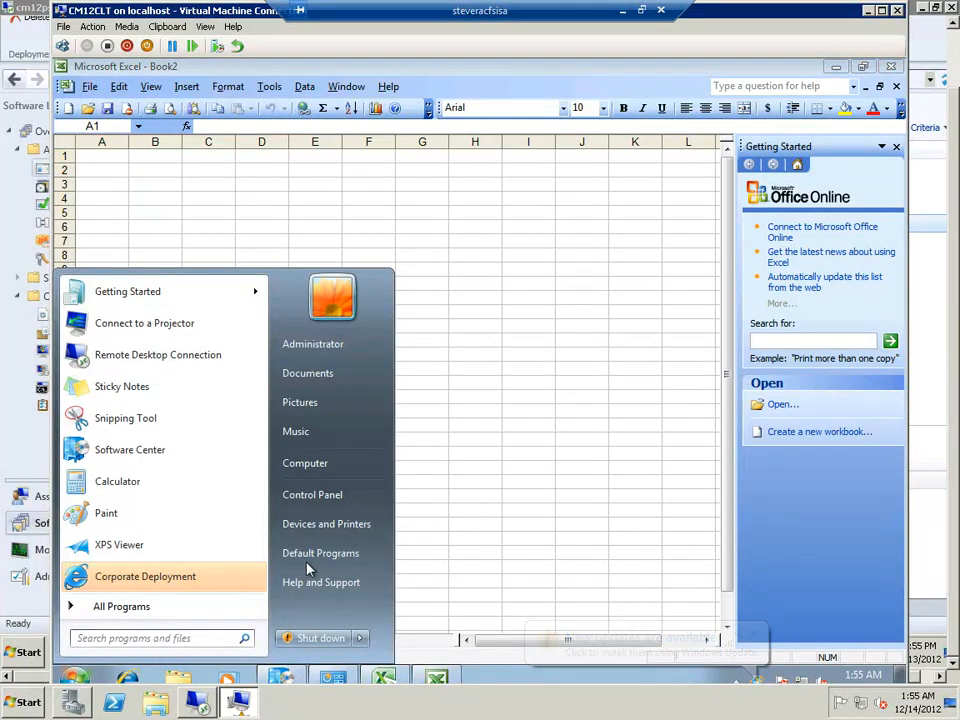
click(316, 498)
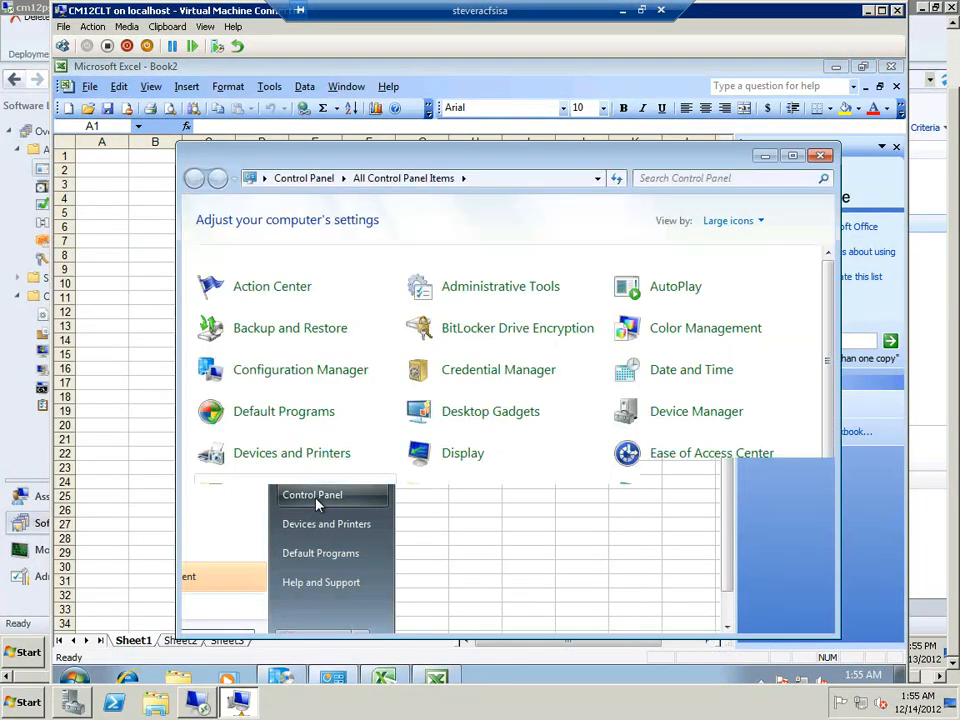
scroll(420, 505, down, 1)
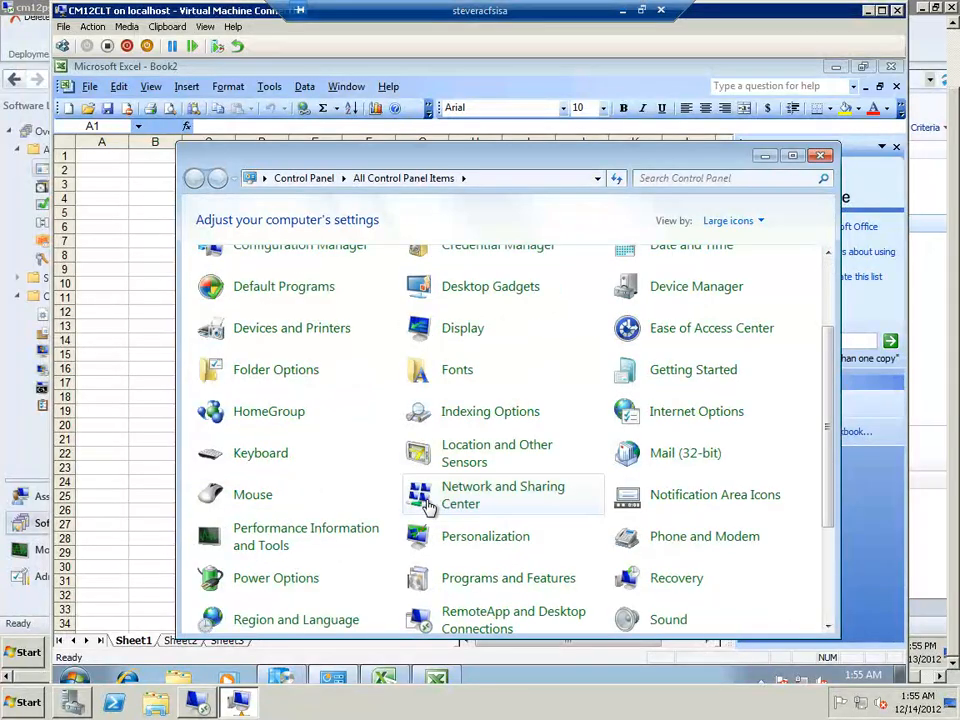
click(508, 578)
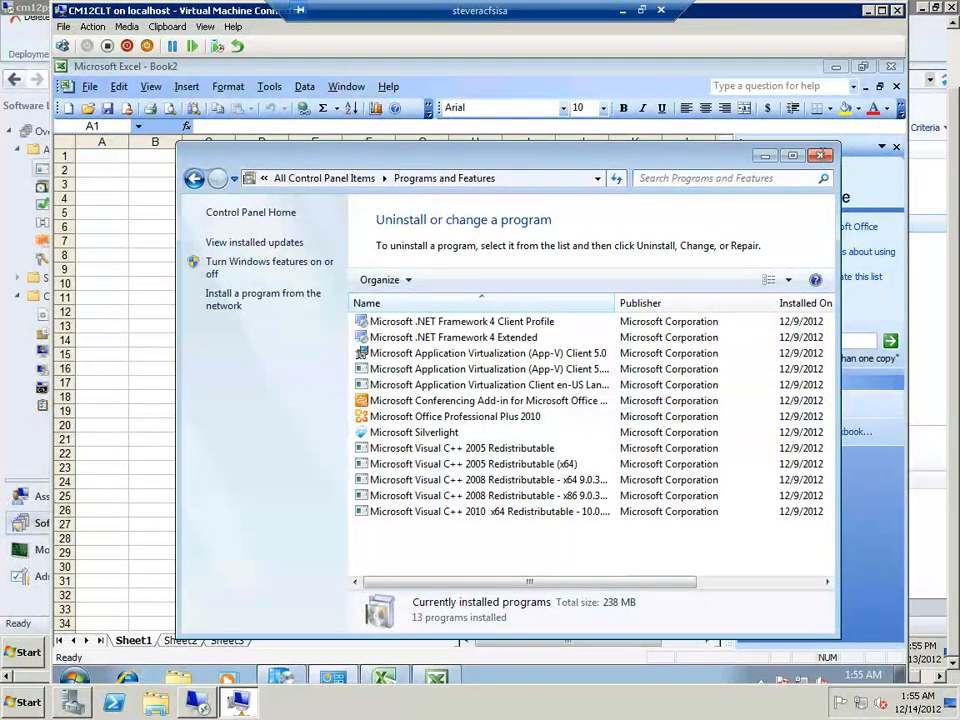
click(447, 677)
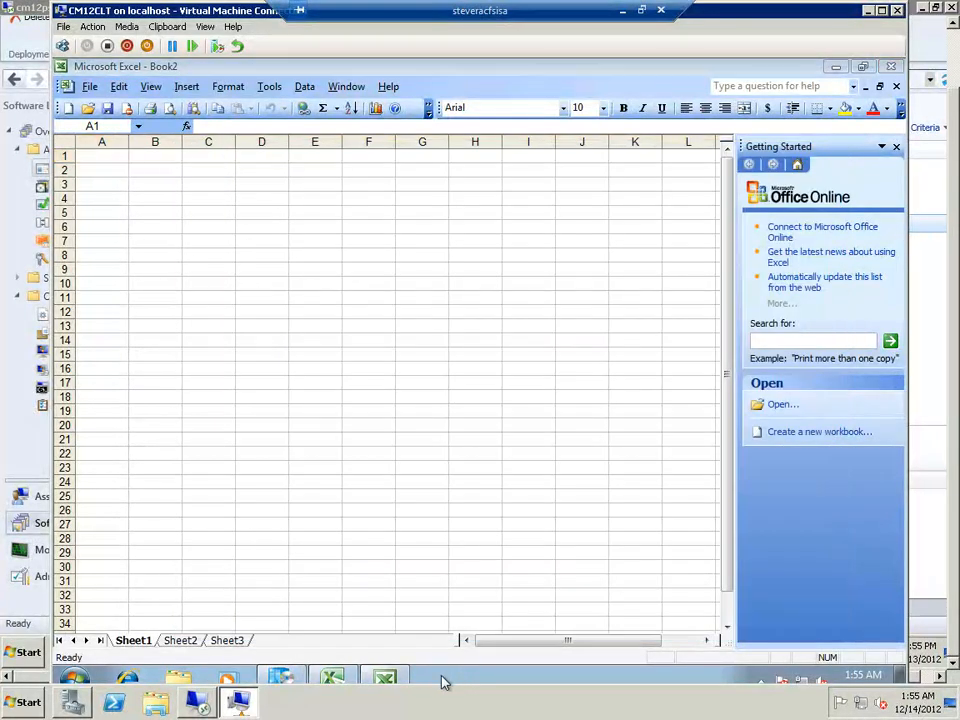
Open Windows Task Manager and inspect the running applications, including both Excel instances
right_click(443, 679)
click(497, 622)
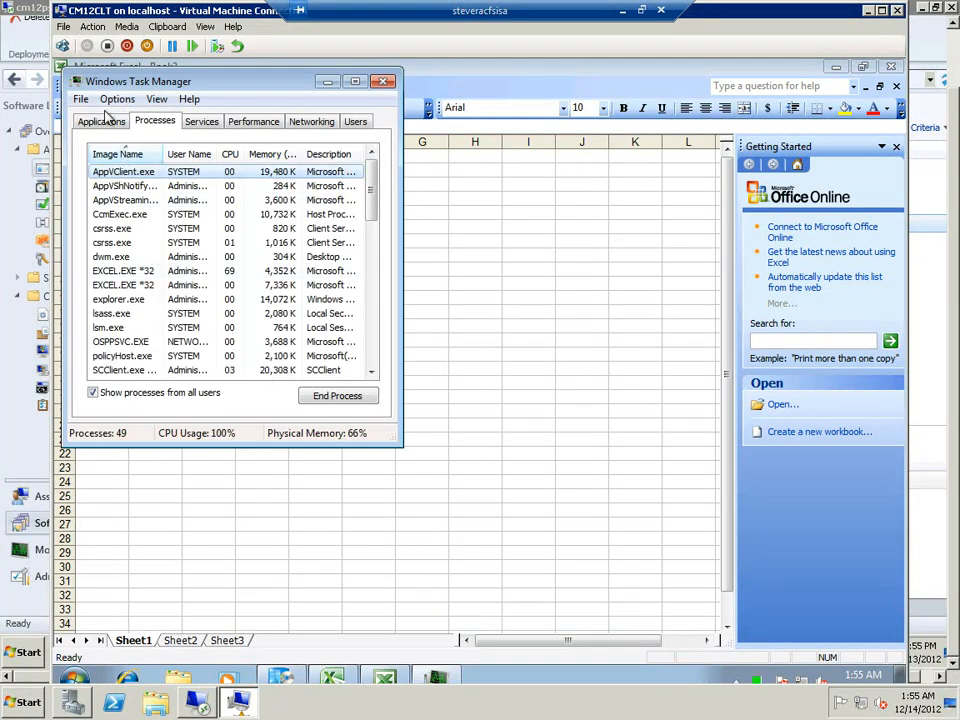
click(103, 121)
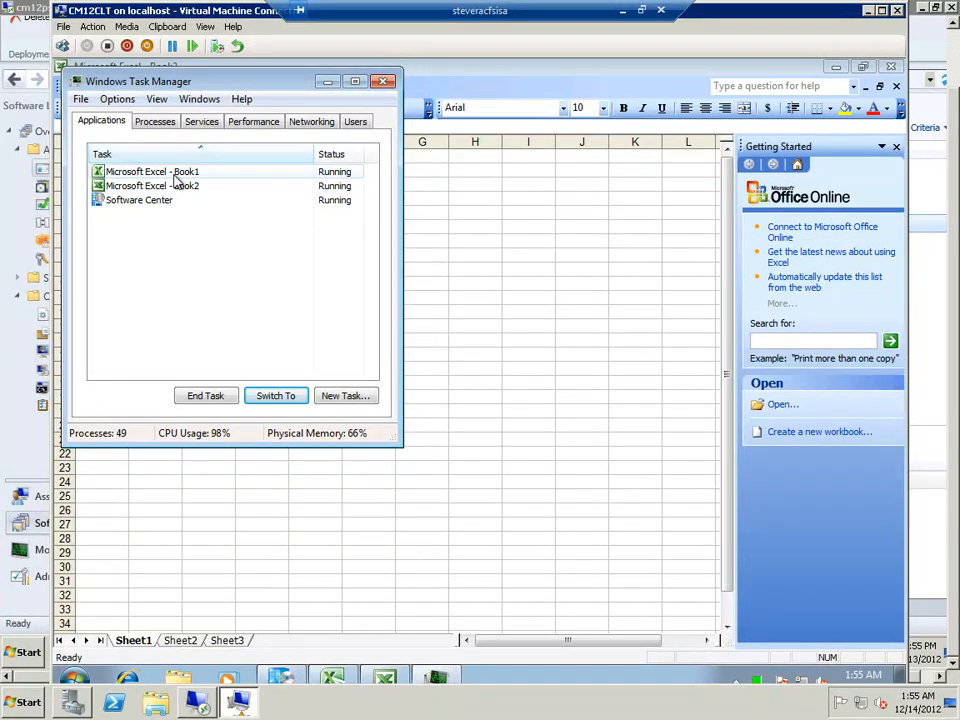
click(188, 186)
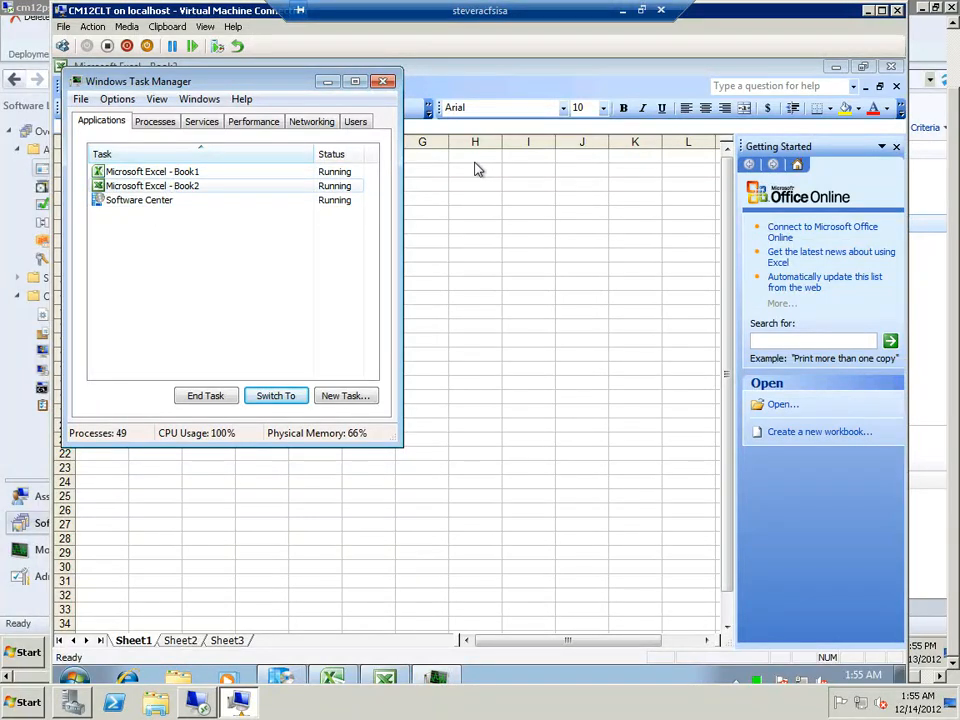
Close Excel 2003, Excel 2010 and Task Manager, returning to Software Center
click(891, 68)
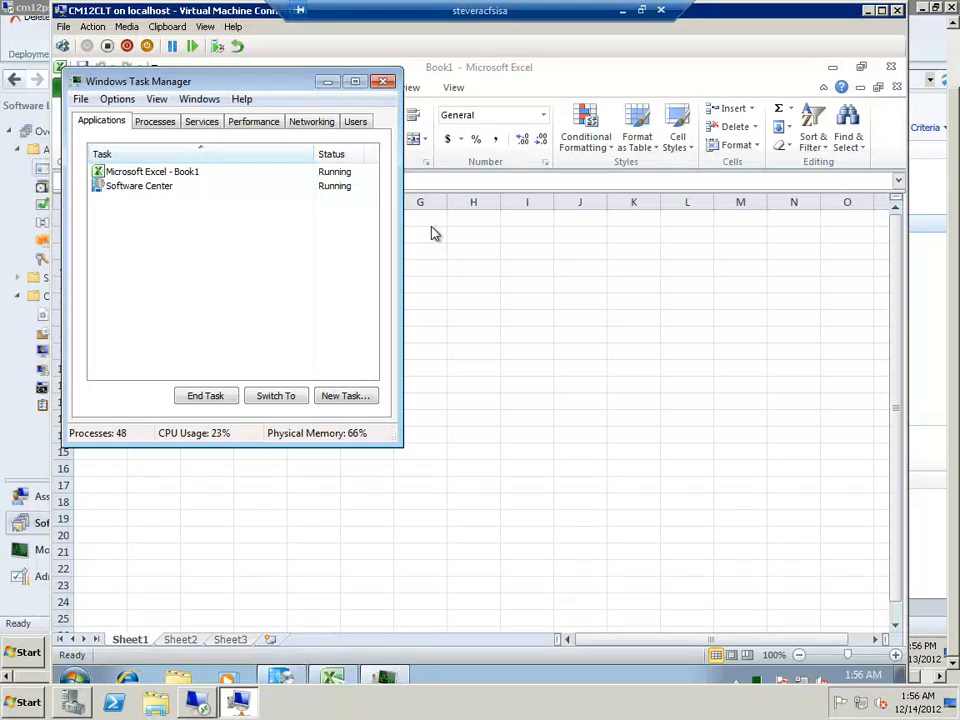
click(889, 67)
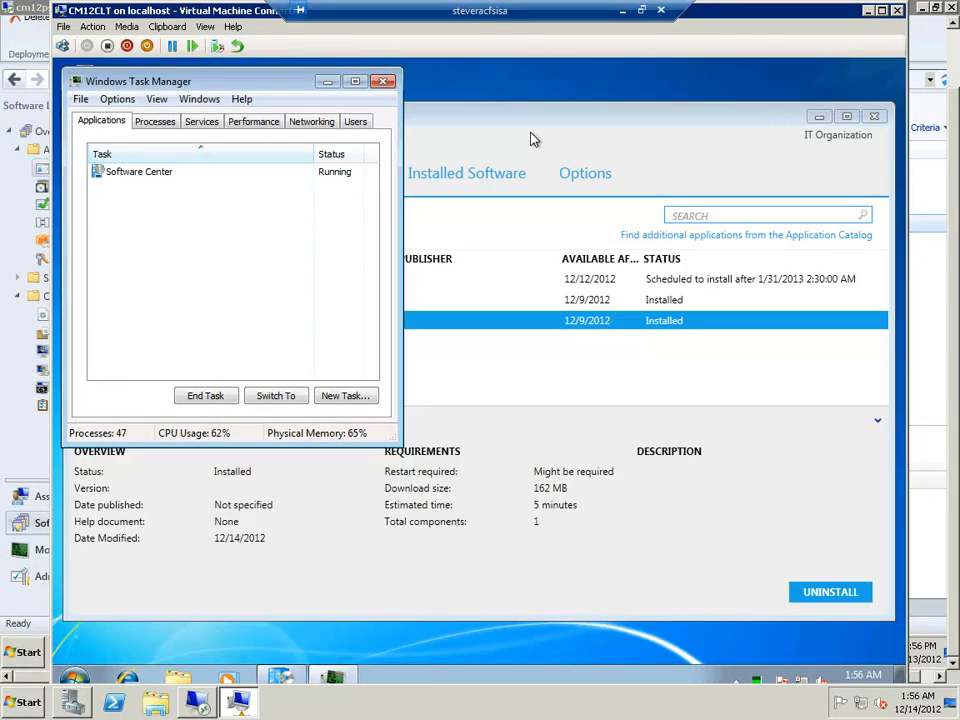
click(383, 81)
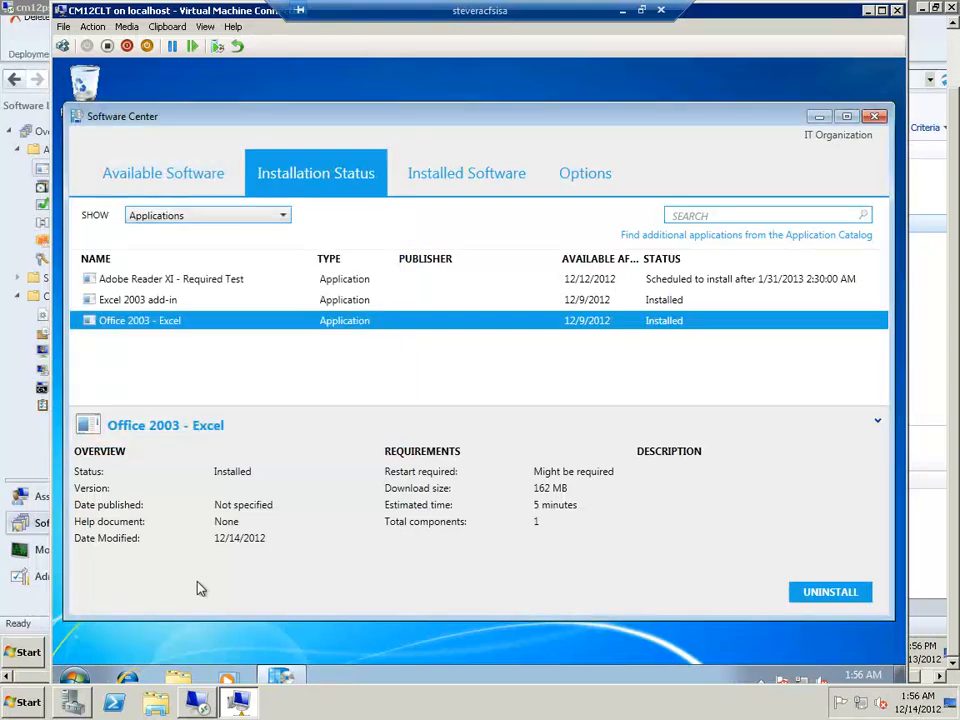
Start Microsoft Office Excel 2003 again from the client's Microsoft Office programs
click(82, 677)
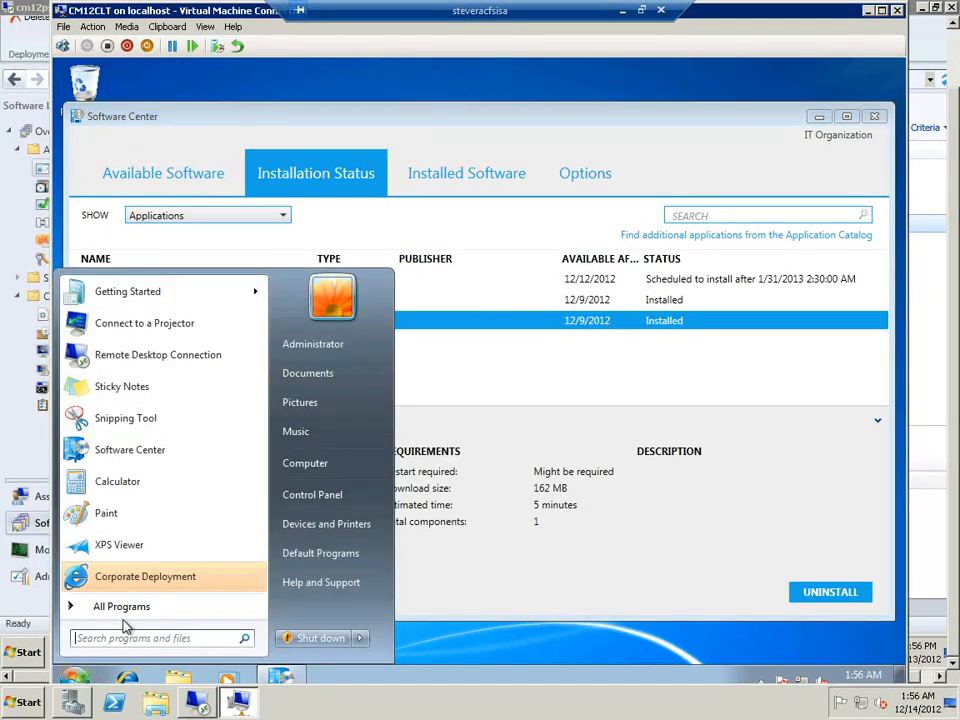
click(96, 612)
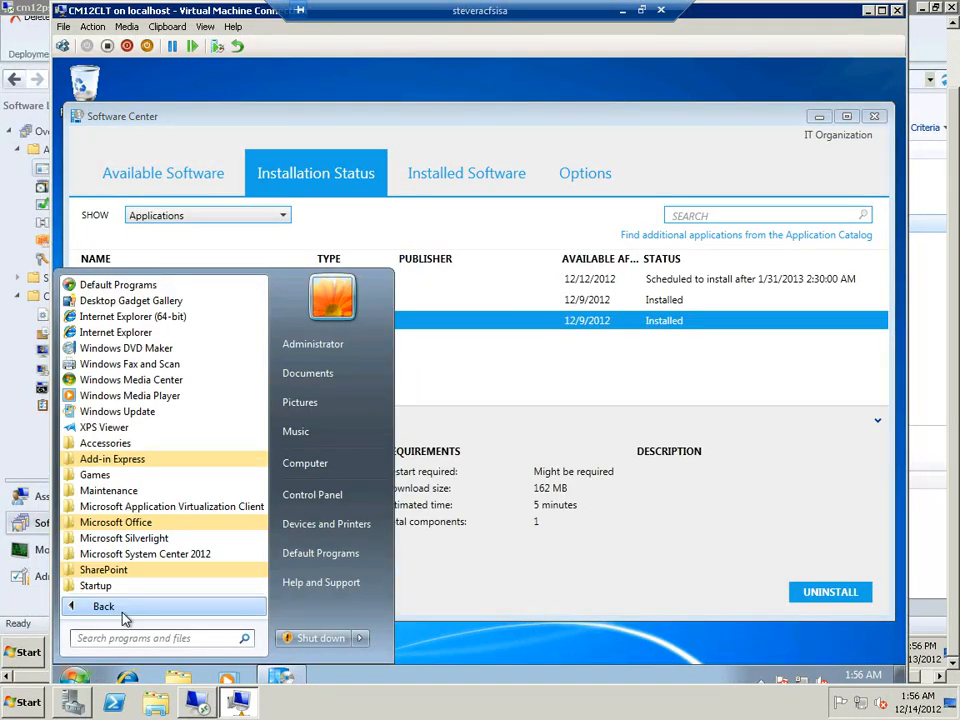
click(145, 528)
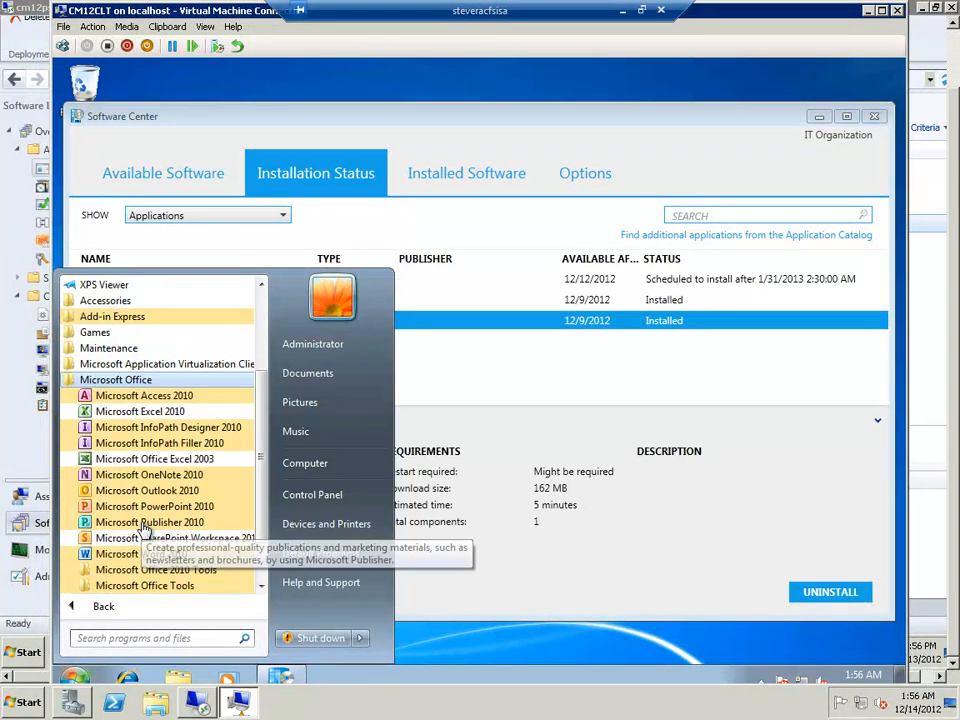
click(169, 462)
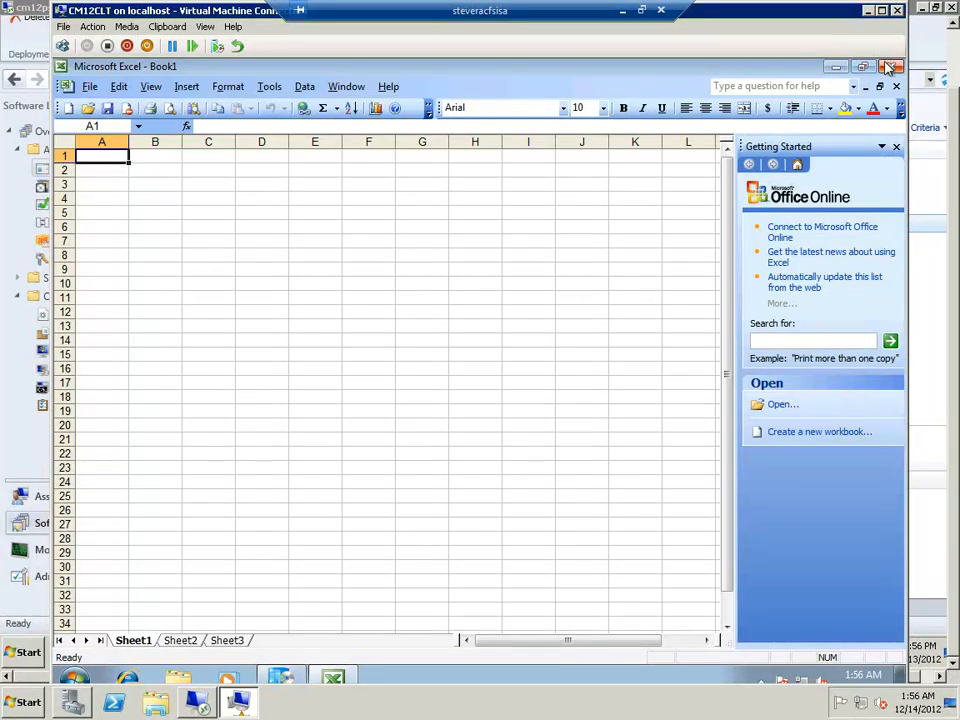
Browse the client's Desktop folder from Excel 2003's Open dialog, and close the dialog without opening a file
click(92, 88)
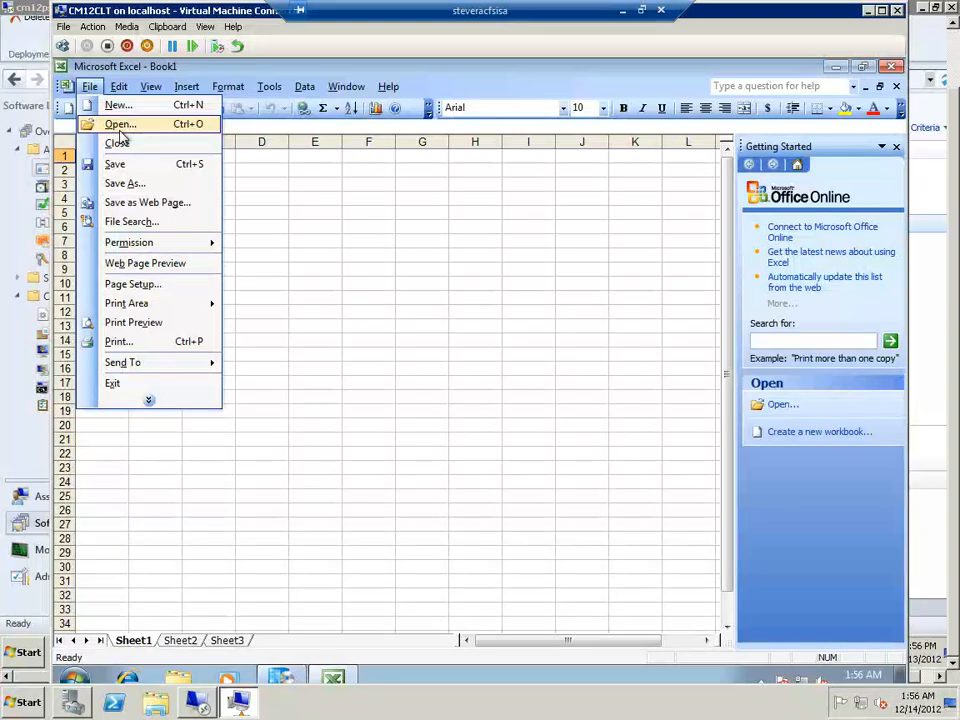
click(119, 125)
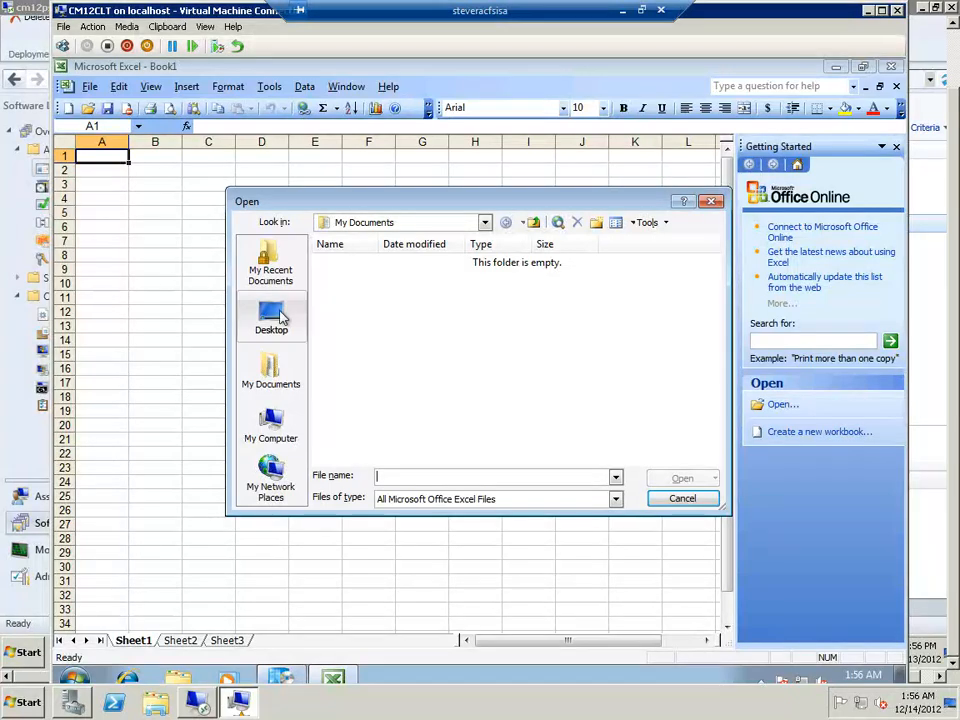
click(272, 318)
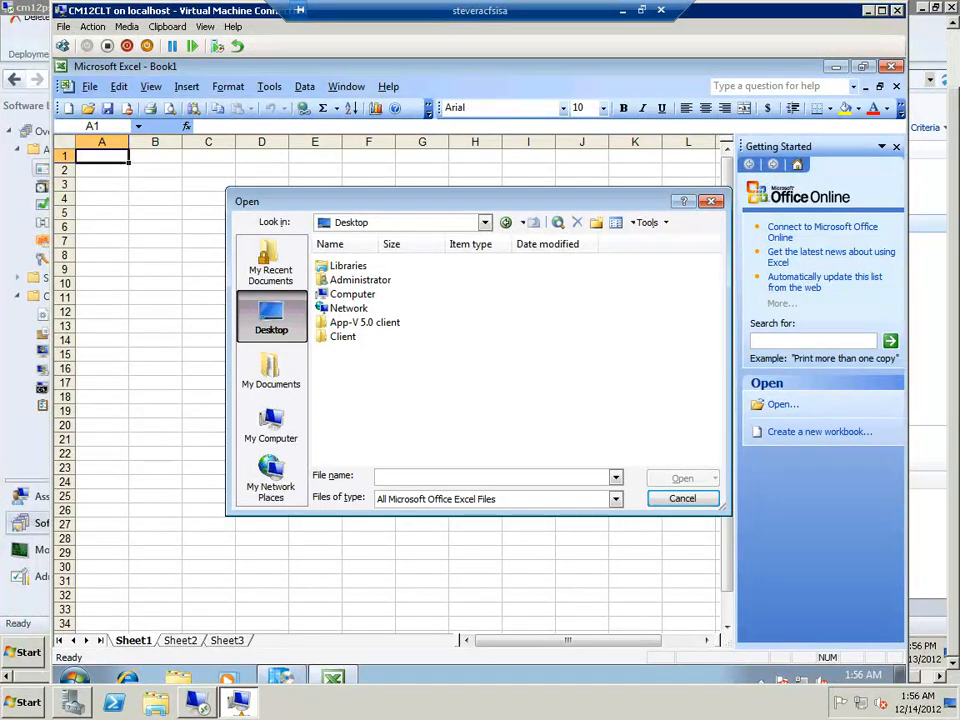
click(713, 203)
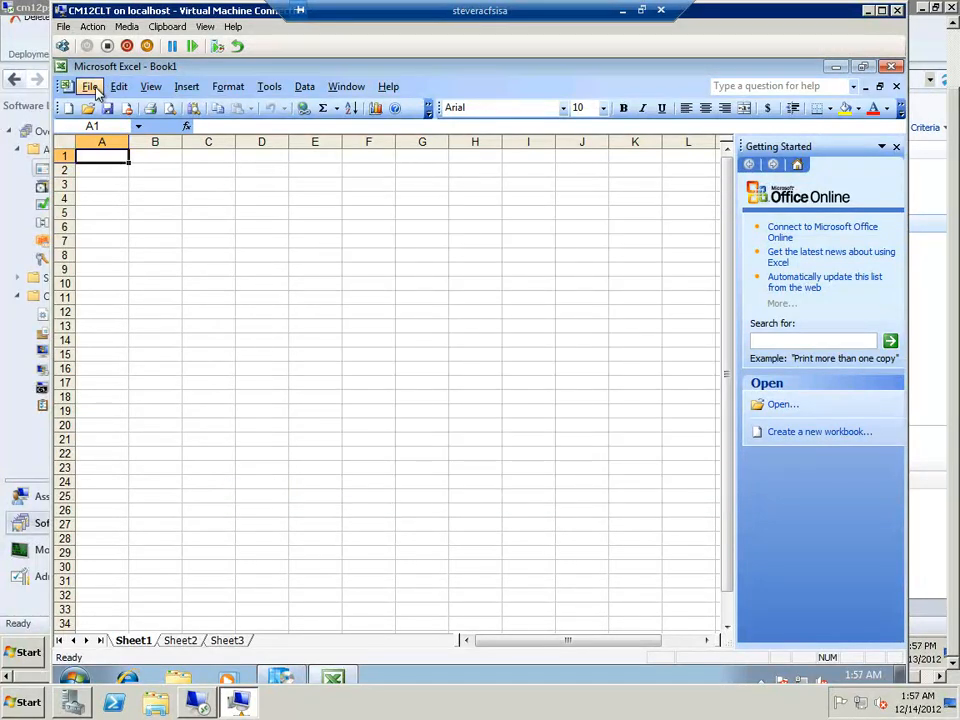
Check the available printers in Excel 2003's Print dialog, cancel printing and close Excel 2003
click(88, 88)
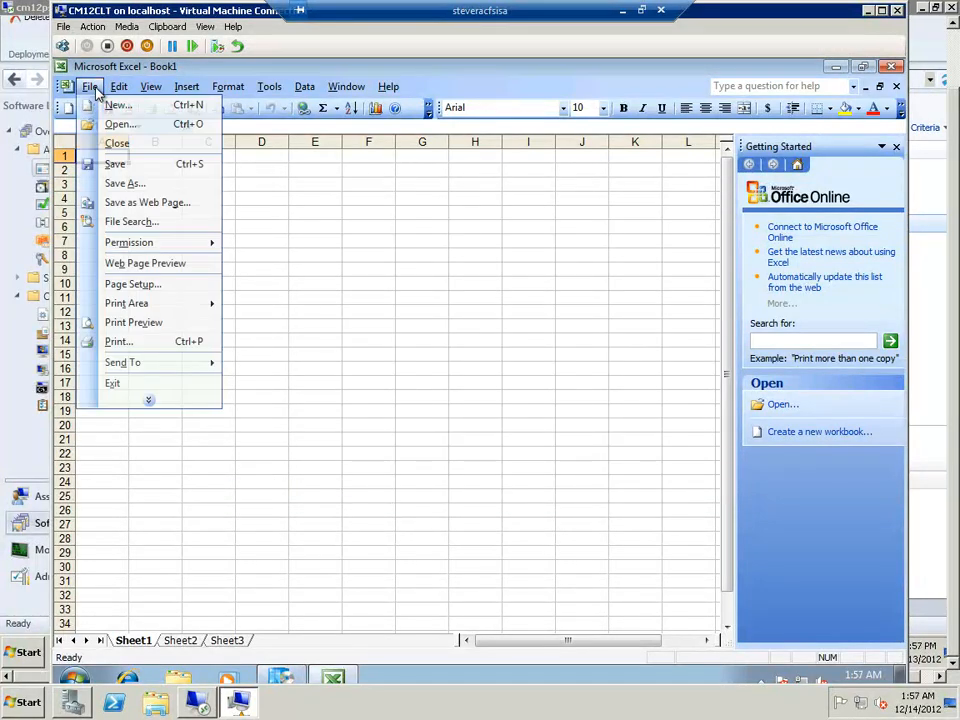
click(133, 342)
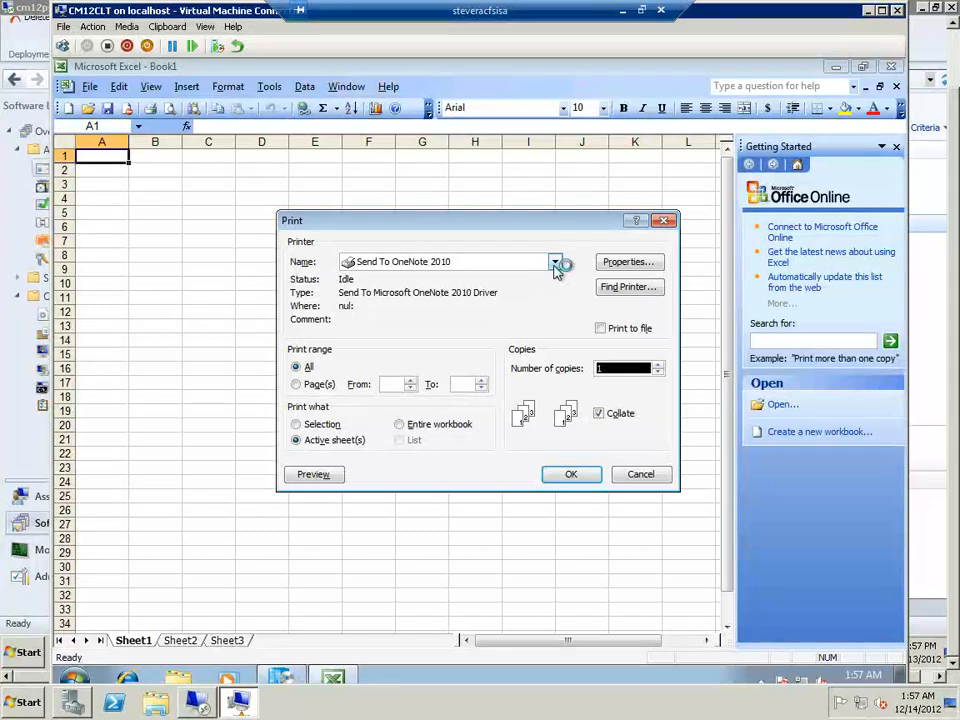
click(556, 263)
click(562, 272)
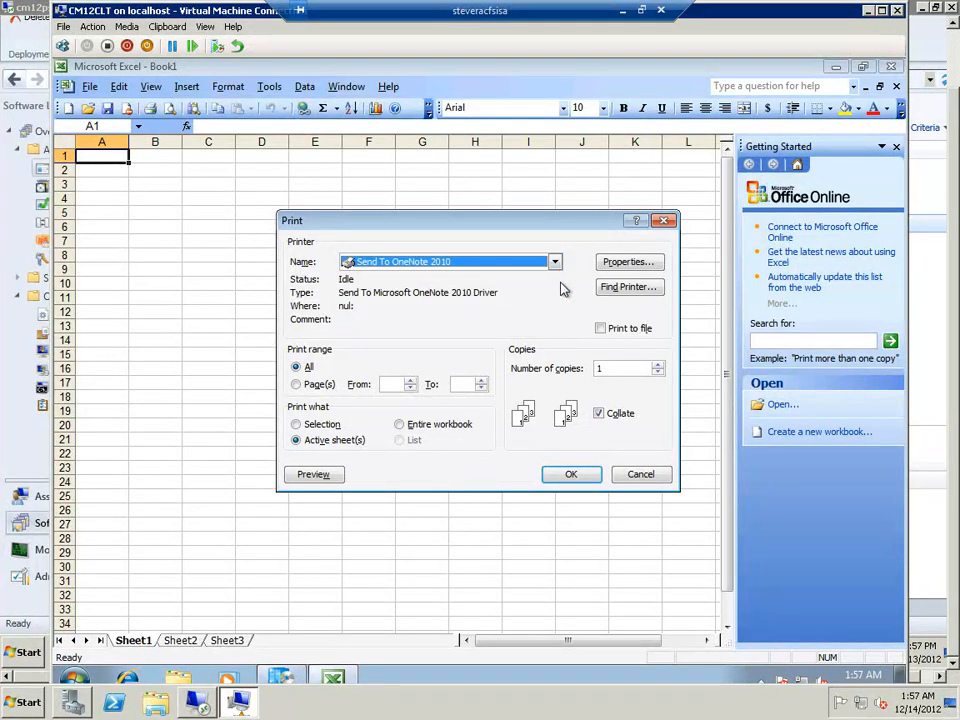
click(647, 477)
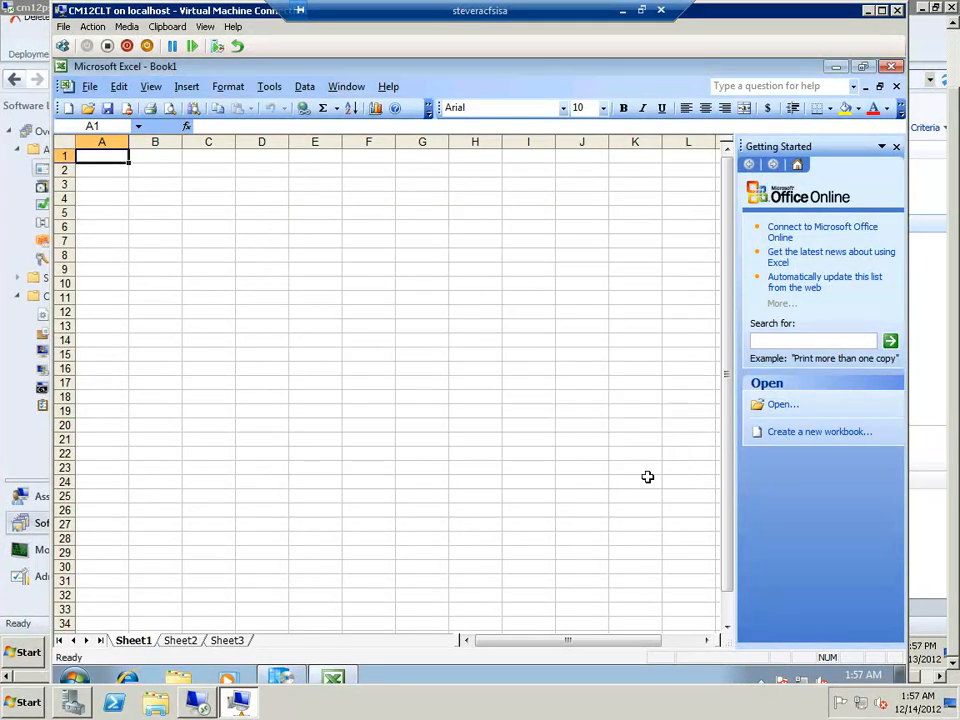
click(894, 67)
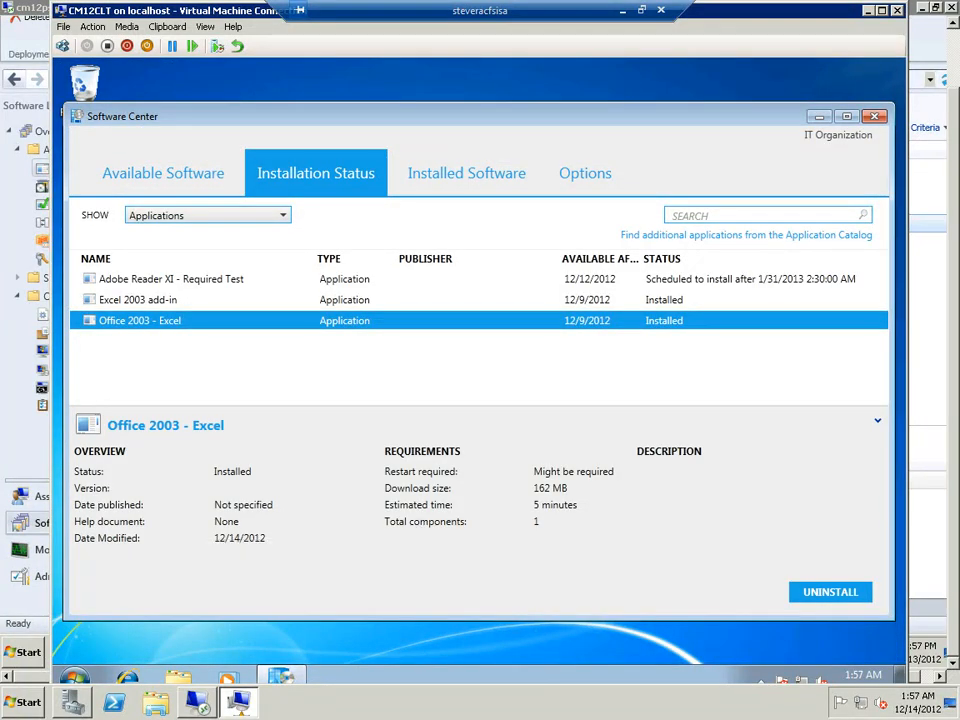
View the Excel 2003 add-in's details in Software Center, and read and close the Ultimate Suite for Microsoft Excel Read Me from Add-in Express
click(154, 304)
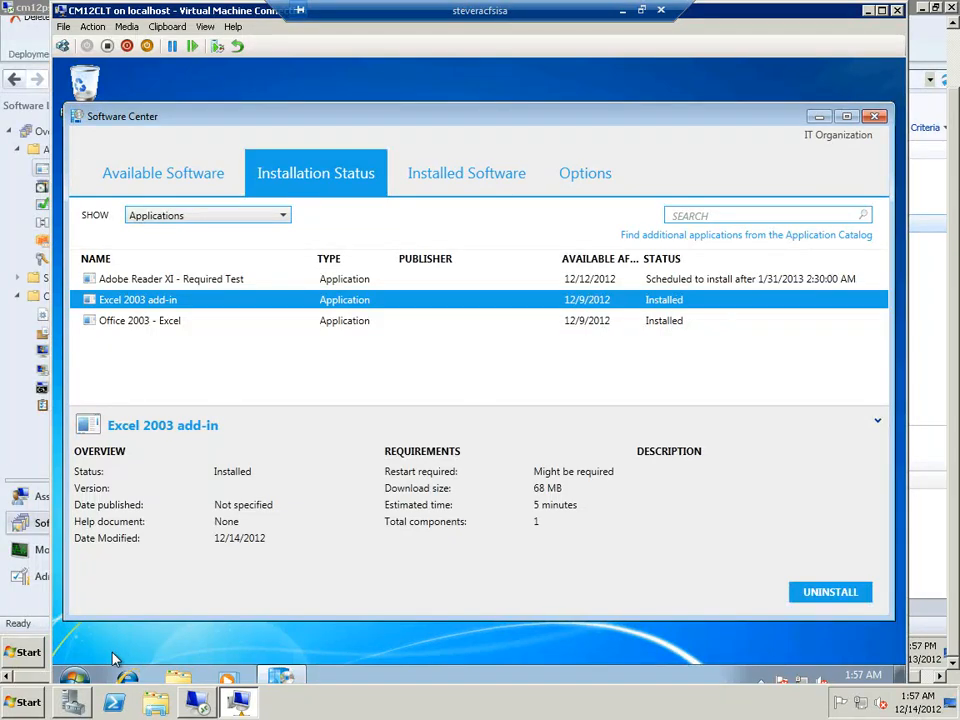
click(78, 680)
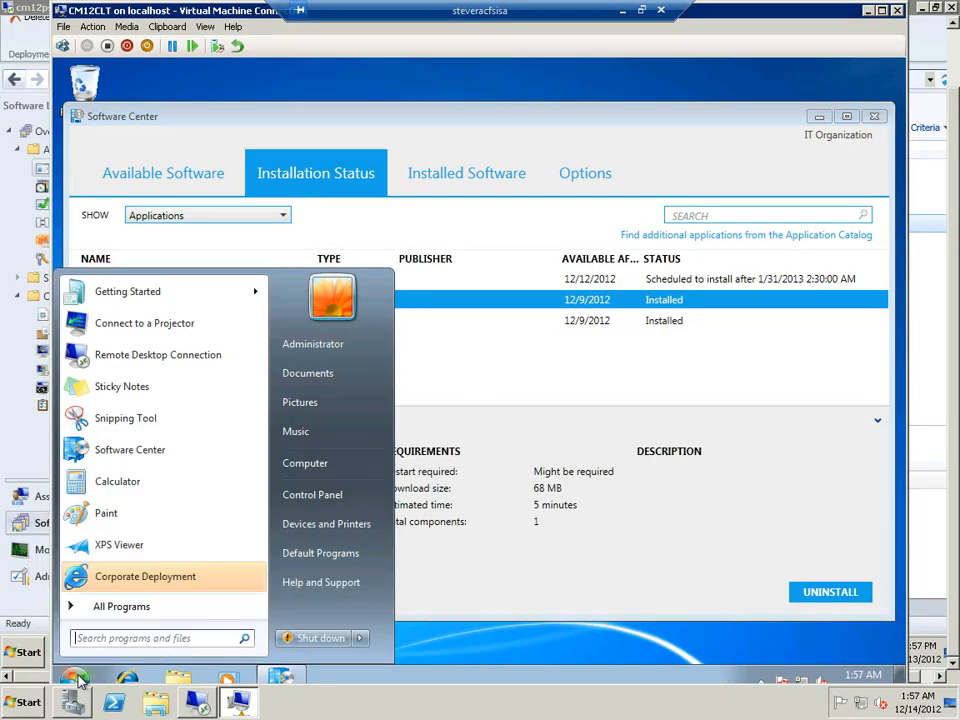
click(130, 607)
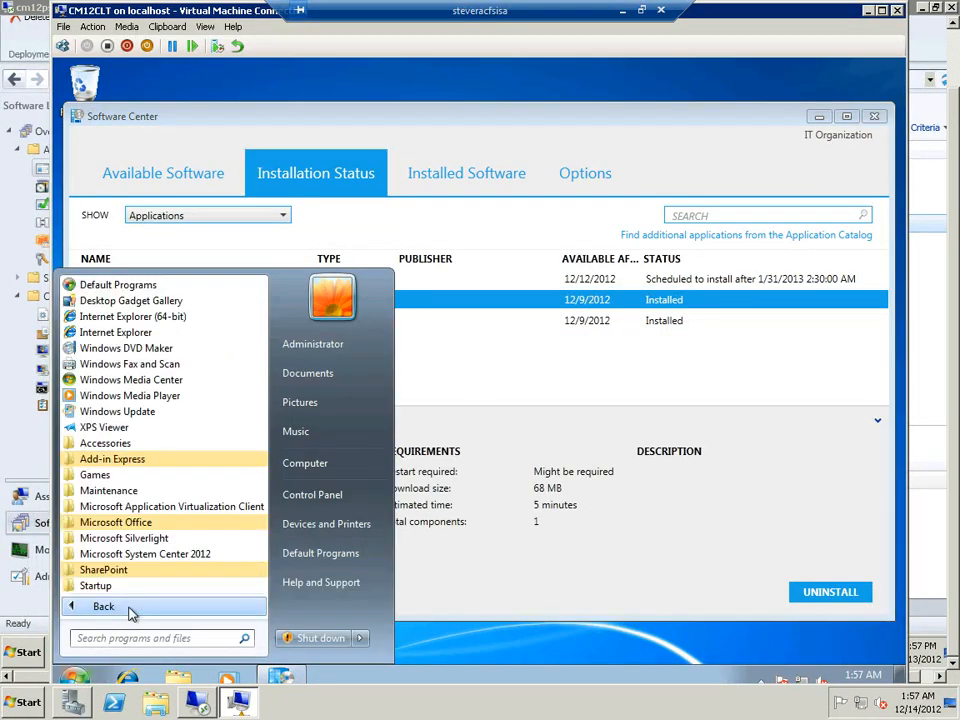
click(124, 463)
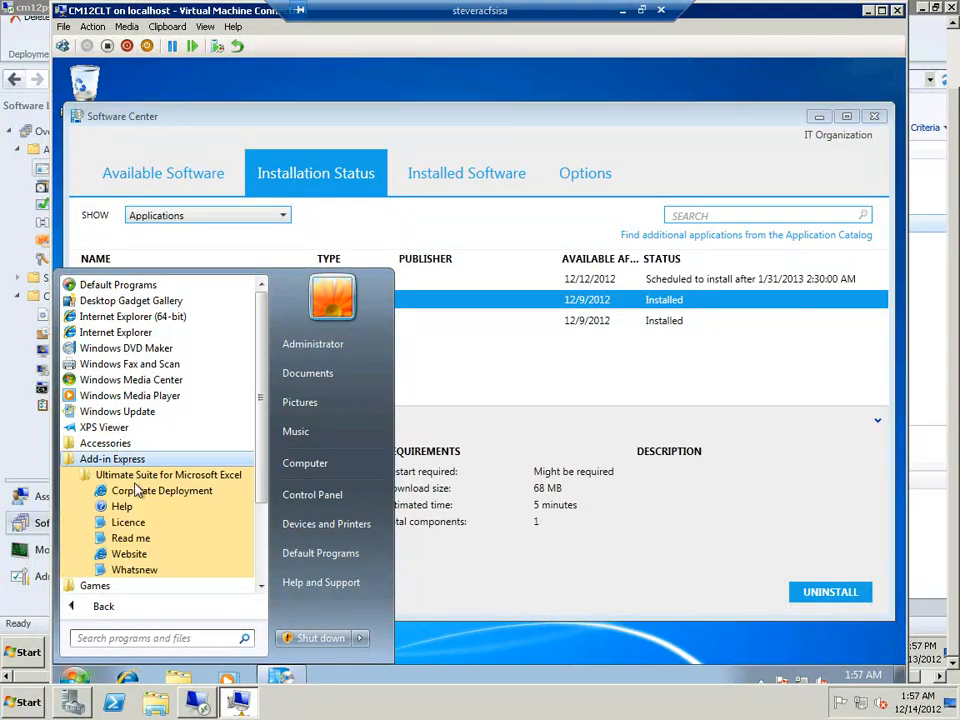
click(132, 539)
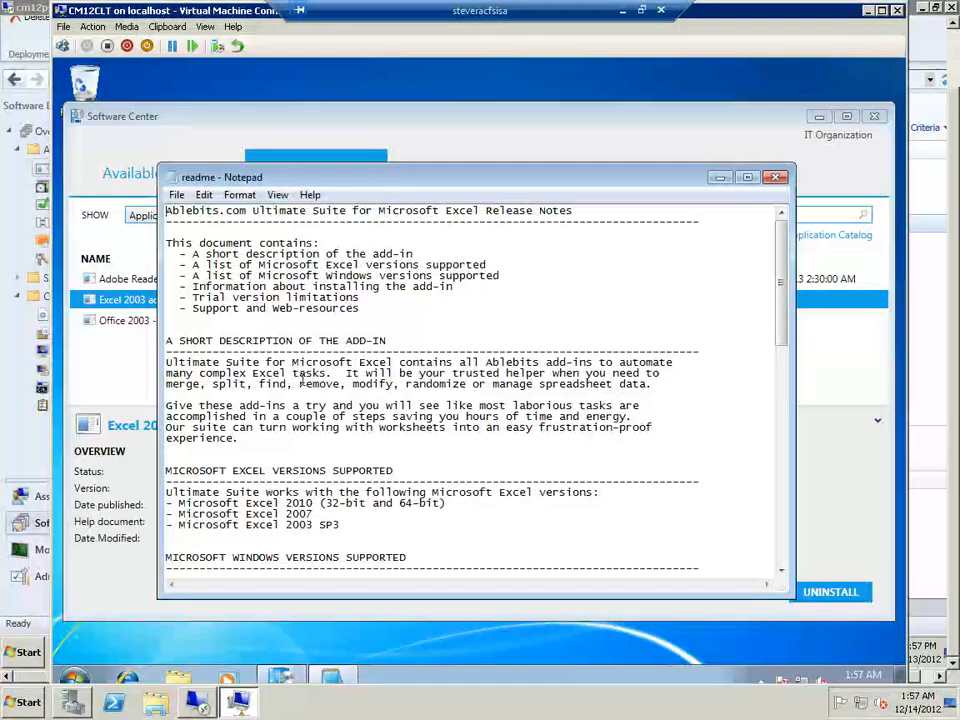
click(776, 178)
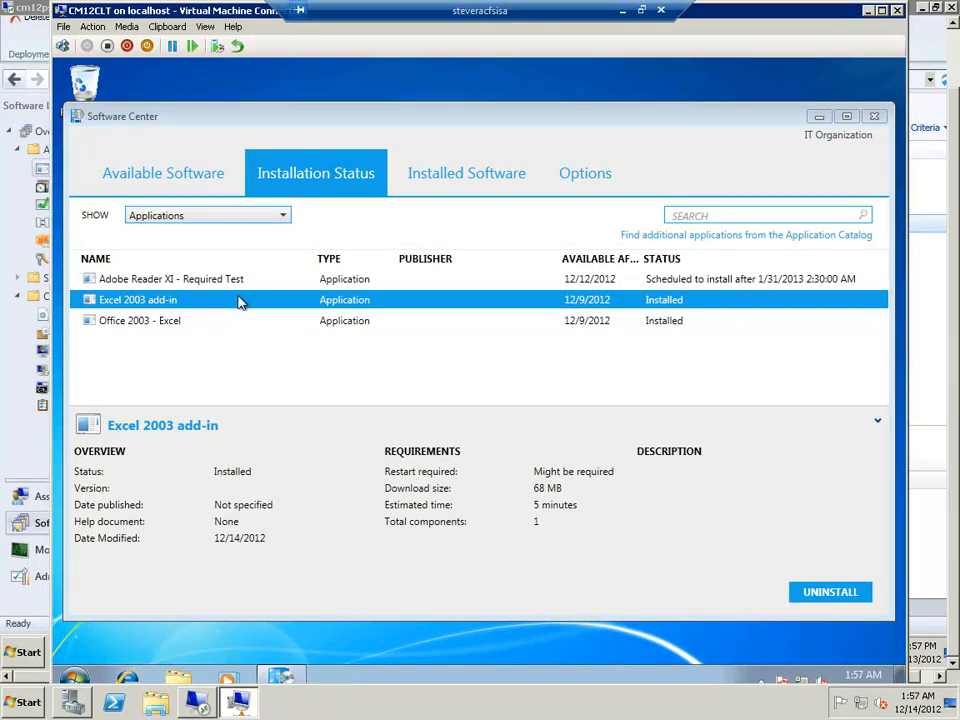
Switch to the Configuration Manager console and inspect the deployments of Live Writer with Polaroid add-on and Excel 2003 add-in standalone
click(199, 706)
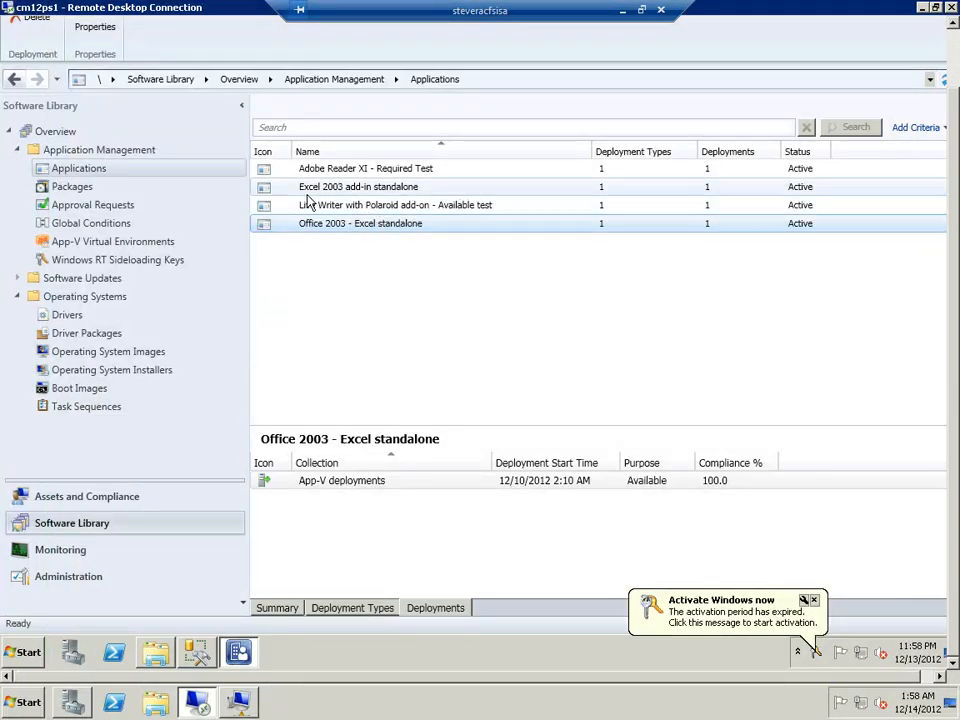
click(393, 211)
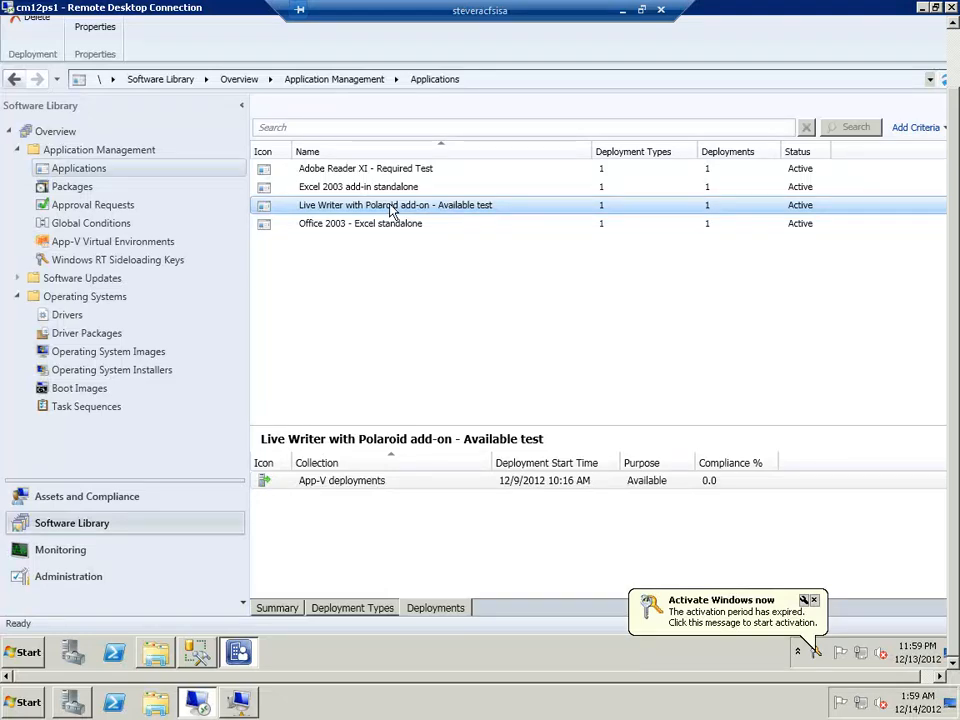
click(368, 187)
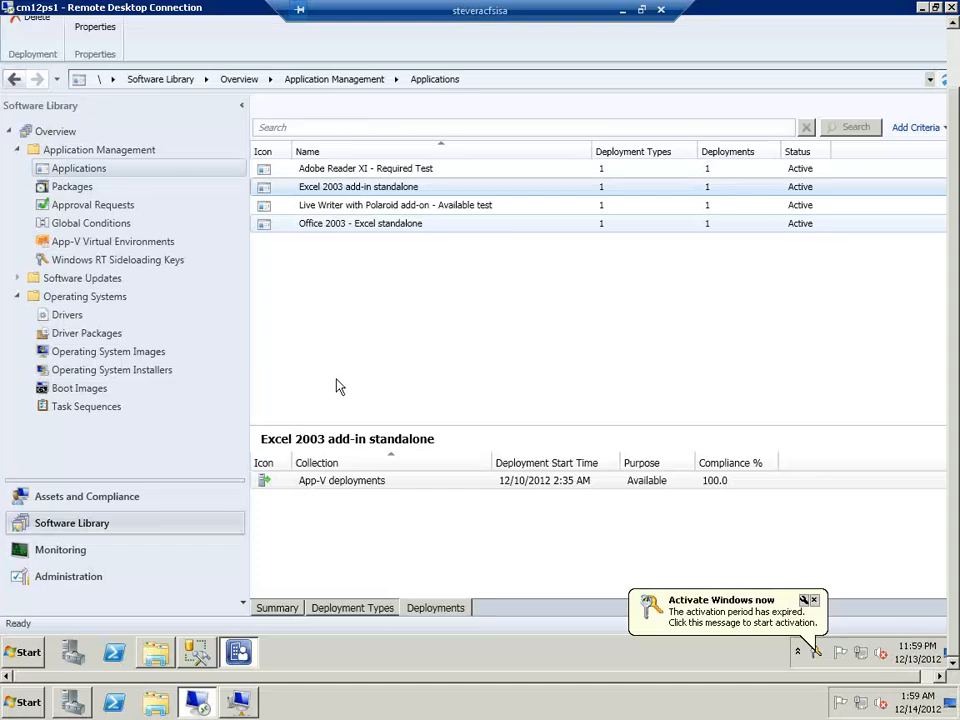
Return to the CM12CLT client and try to open the App-V client interface from its hidden notification icons
click(239, 703)
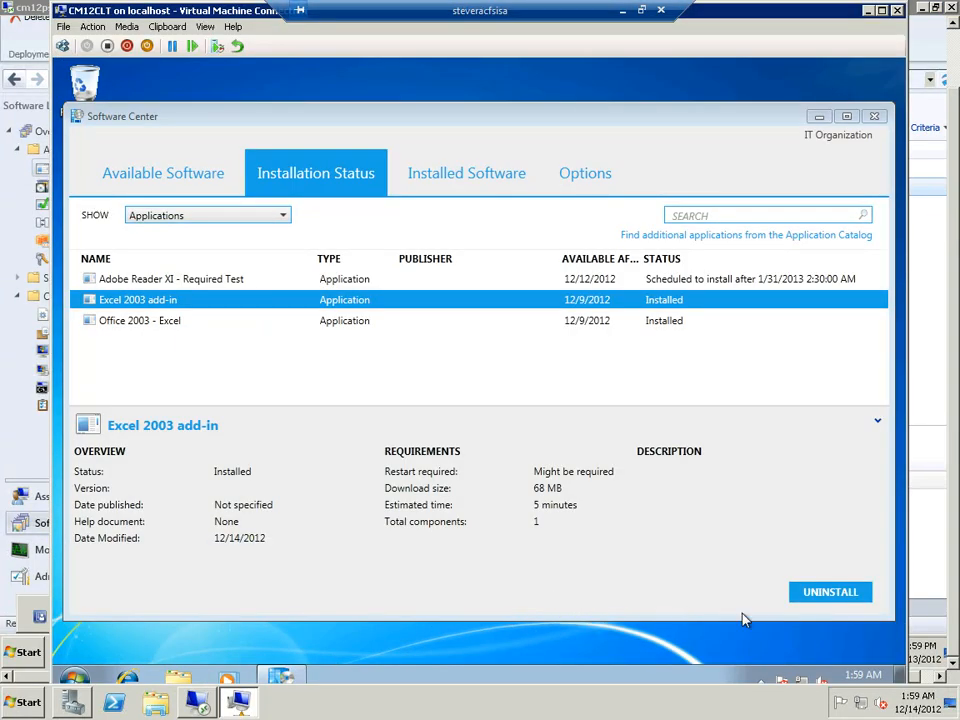
click(762, 682)
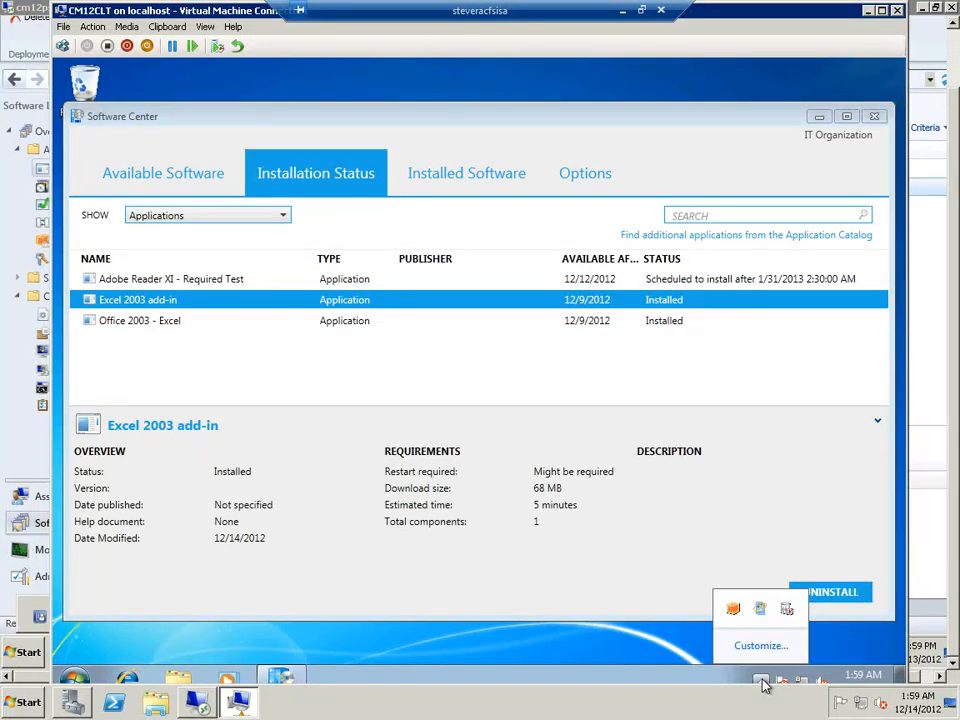
double_click(736, 612)
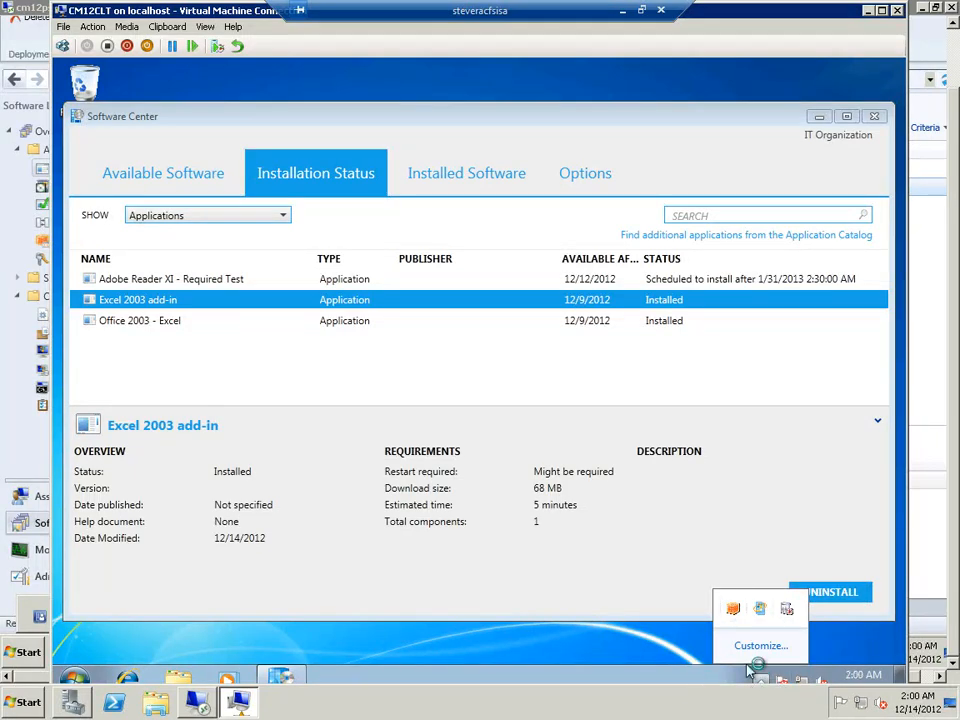
click(536, 597)
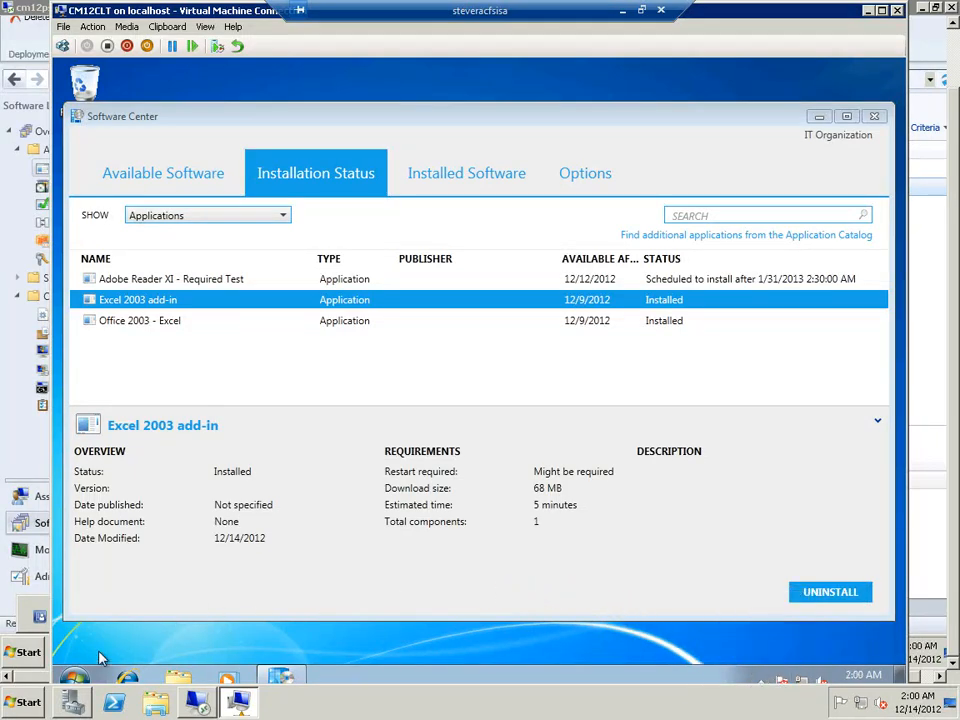
Launch AppVClientUX from the Client folder under Program Files\Microsoft Application Virtualization on the C: drive, and check the hidden notification icons
click(74, 677)
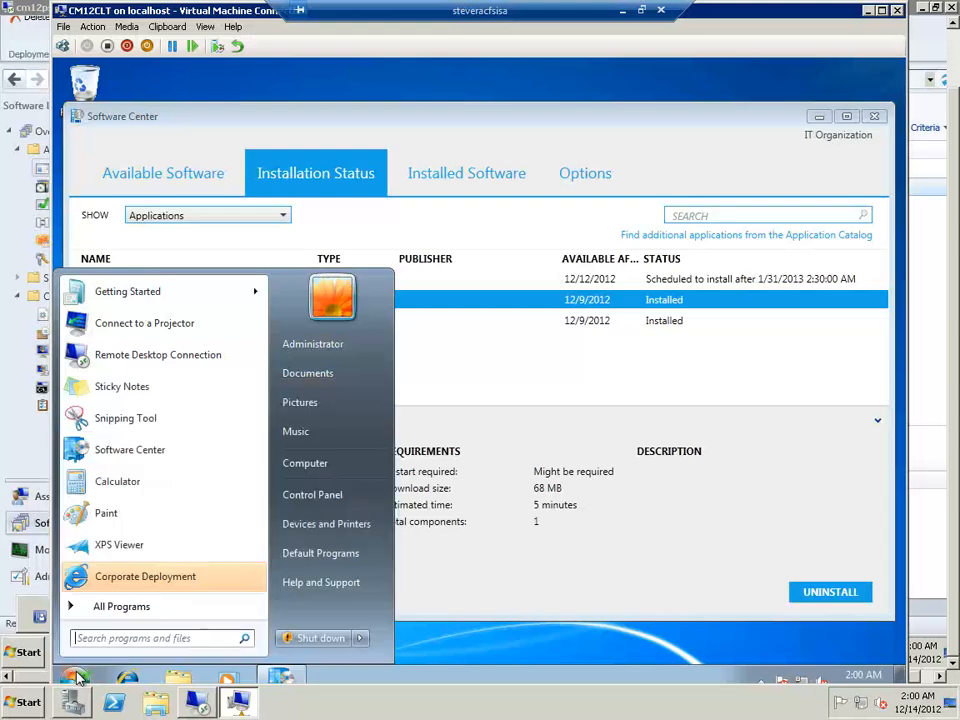
click(308, 465)
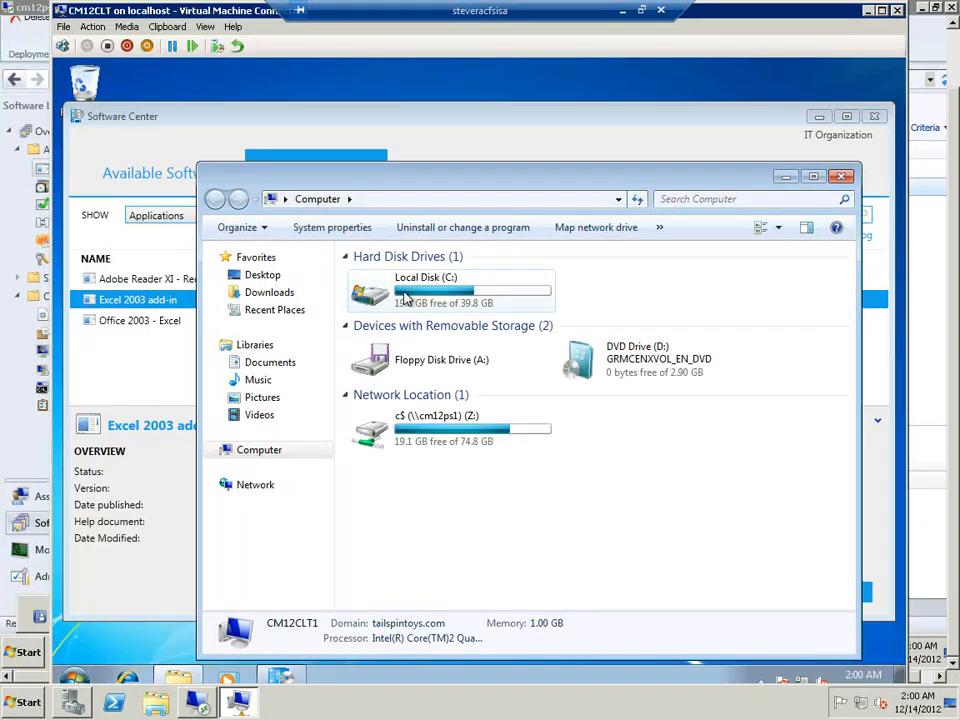
click(406, 294)
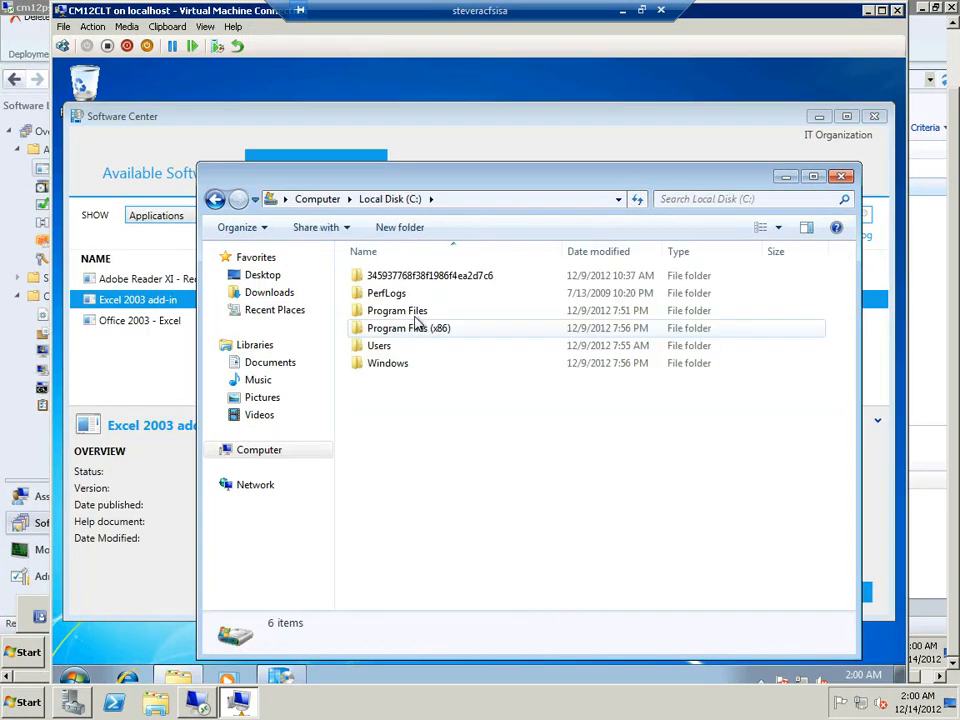
click(418, 318)
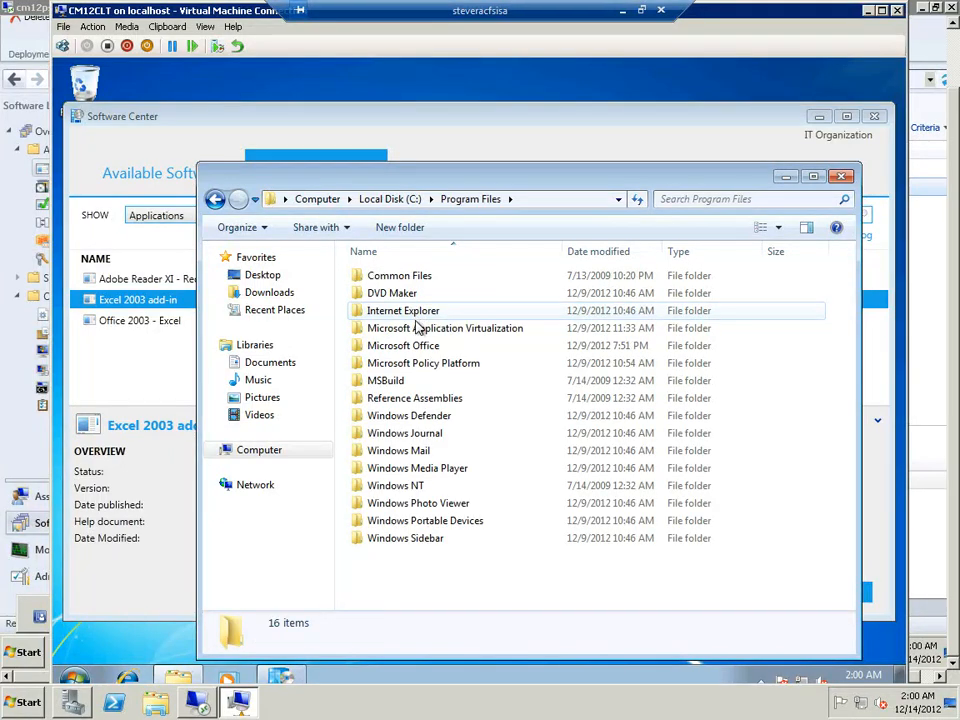
double_click(418, 330)
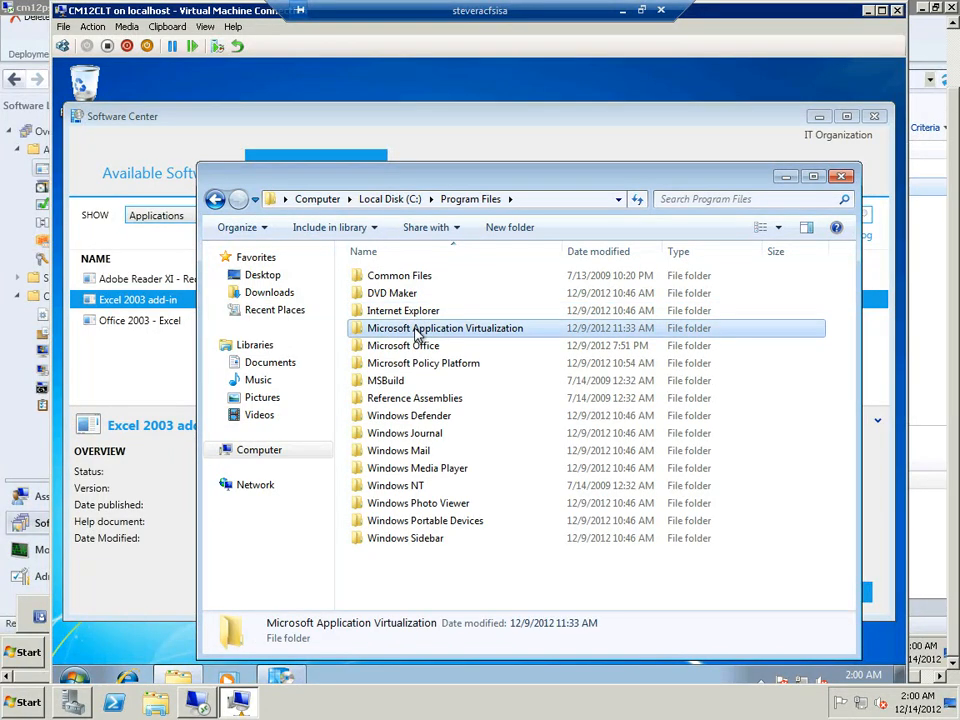
click(383, 278)
double_click(384, 279)
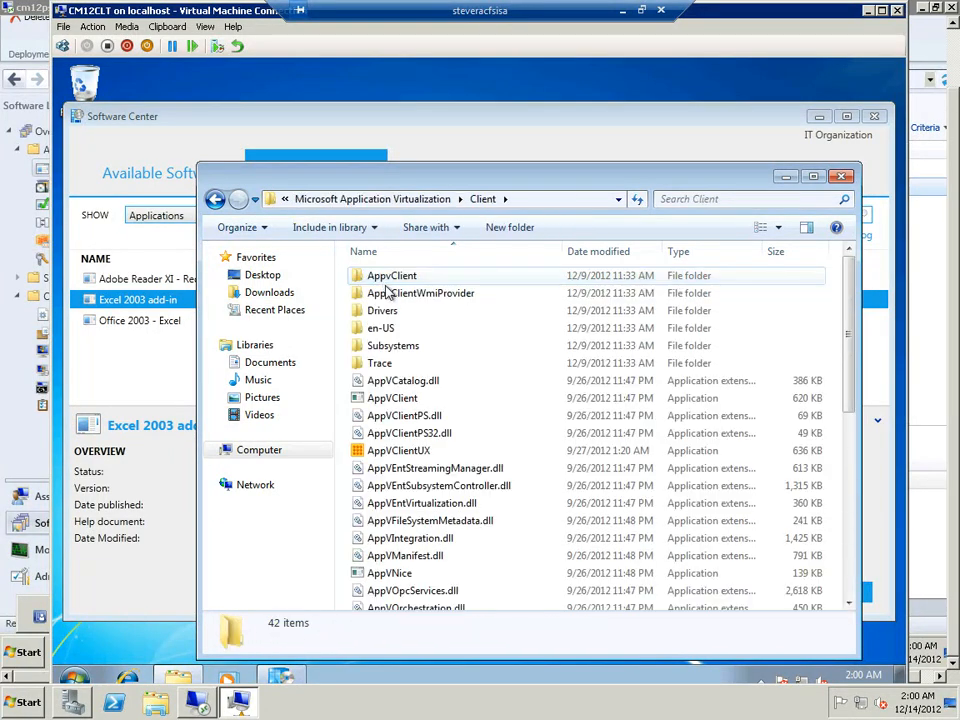
click(390, 452)
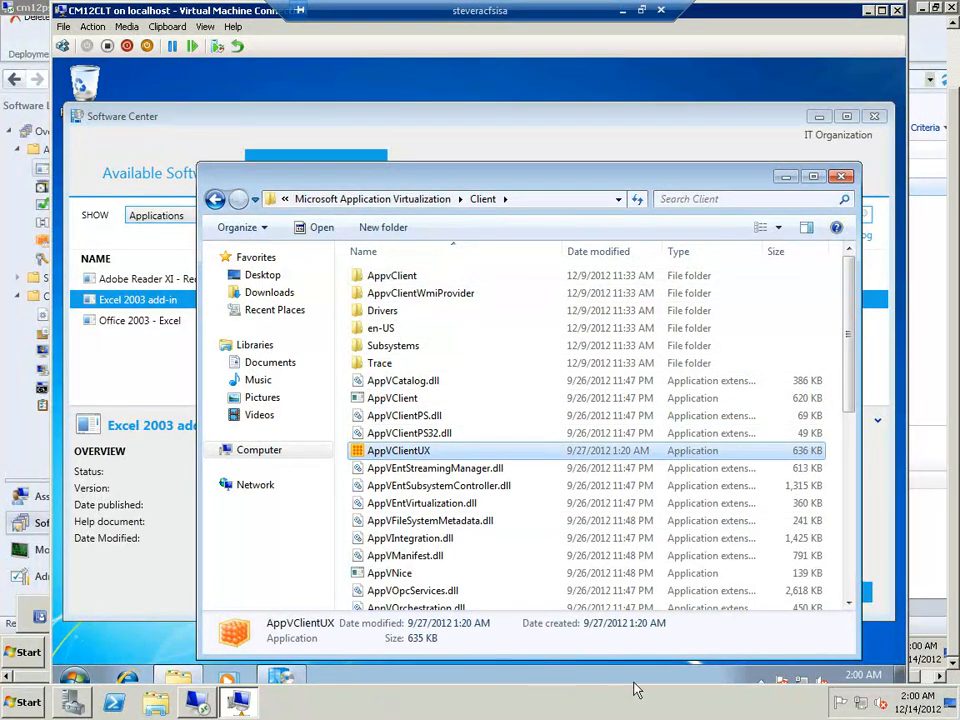
click(760, 682)
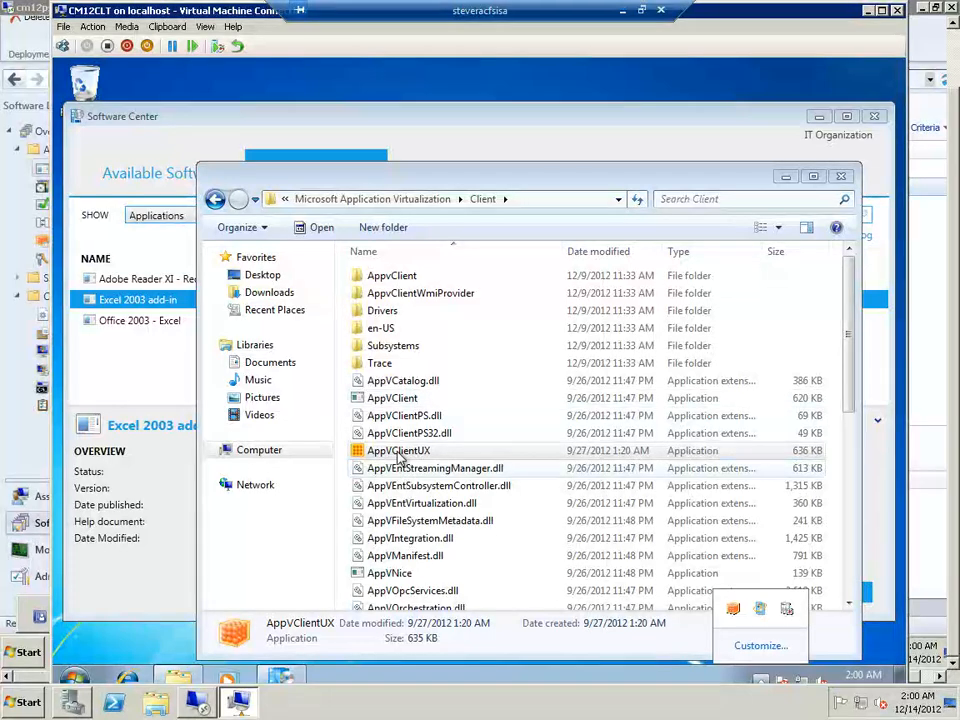
click(80, 90)
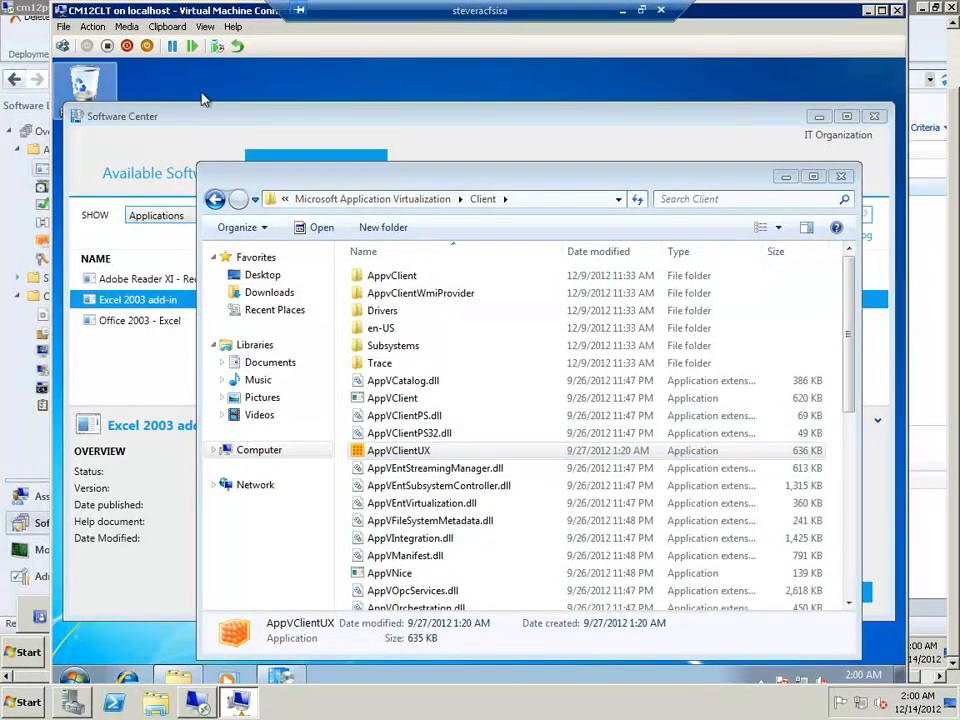
click(201, 94)
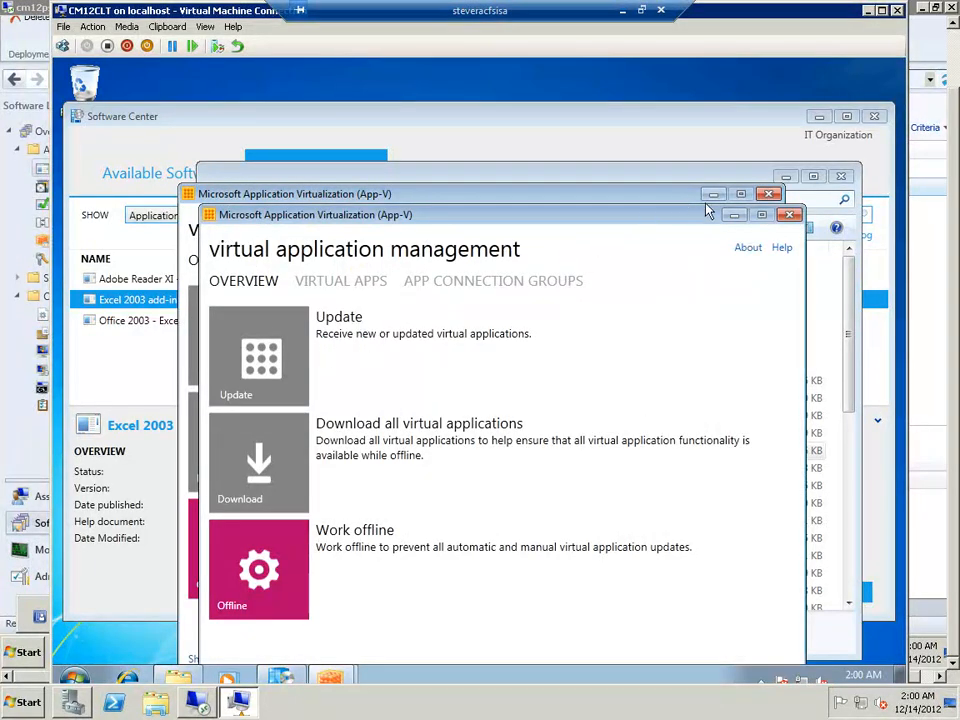
Close the duplicate App-V window, minimize the folder window and move the remaining App-V window up fully into view
click(790, 216)
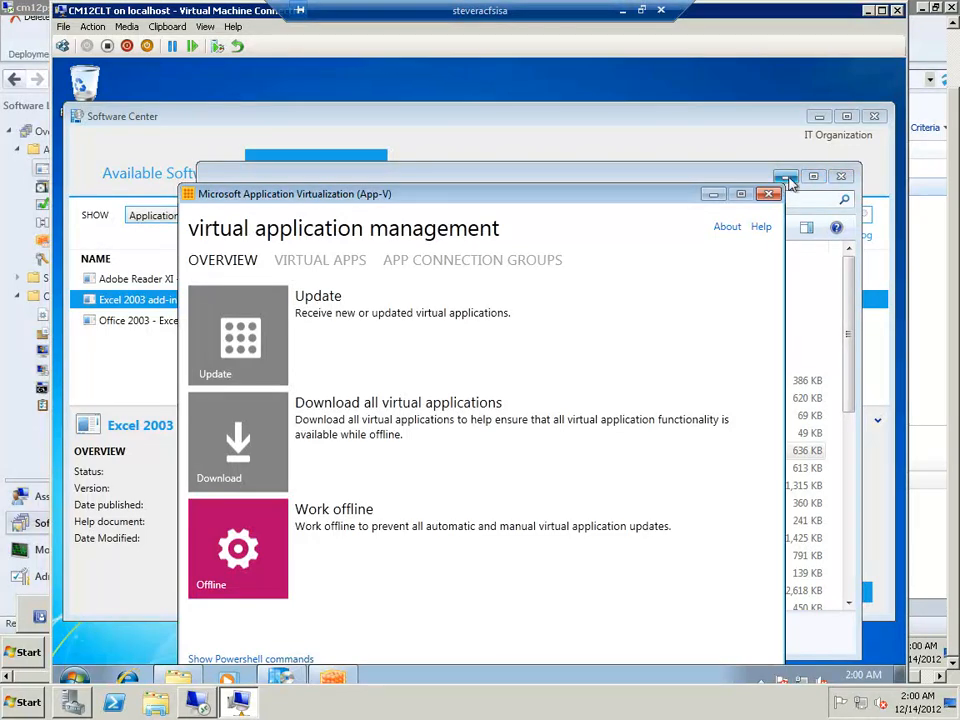
click(790, 178)
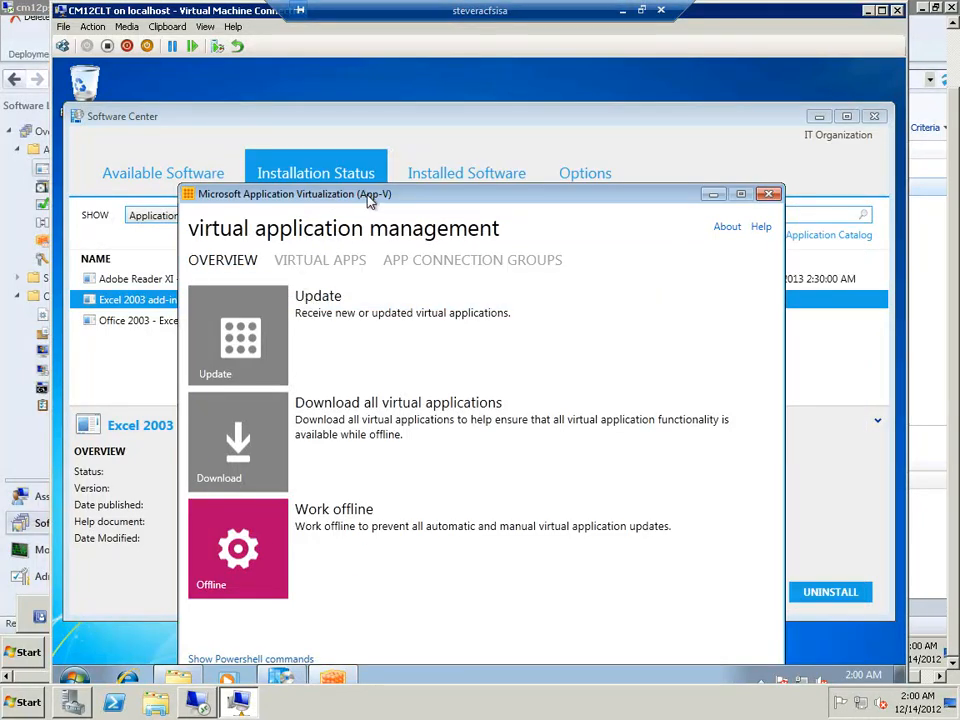
drag(369, 198, 379, 134)
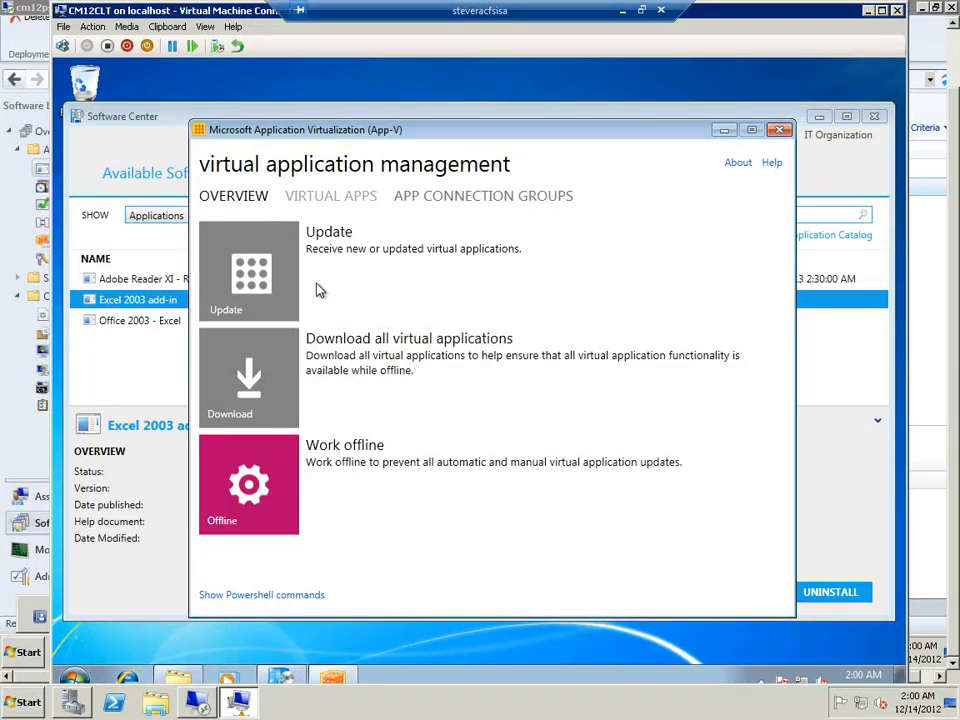
Examine the App-V client's virtual apps and app connection groups, minimize its window and switch back to the Configuration Manager console
click(336, 200)
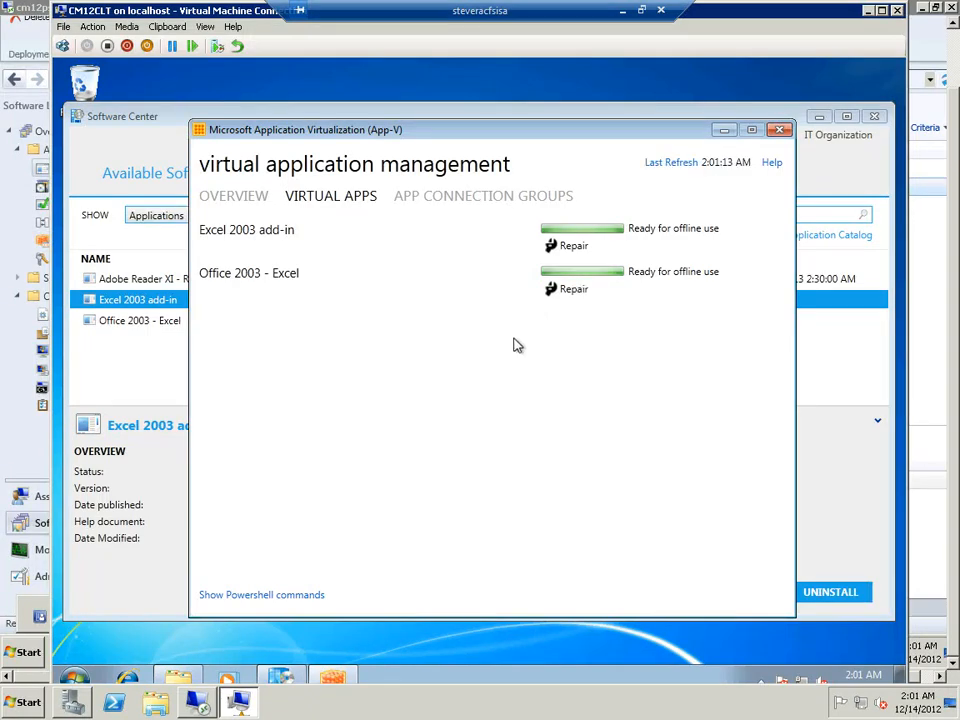
click(438, 198)
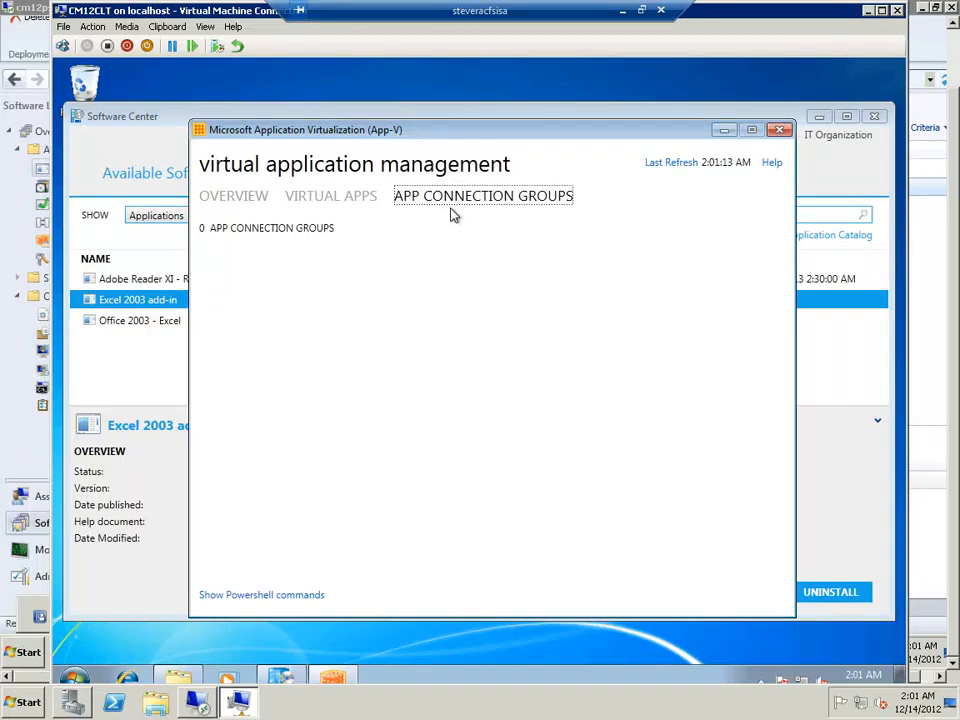
click(724, 131)
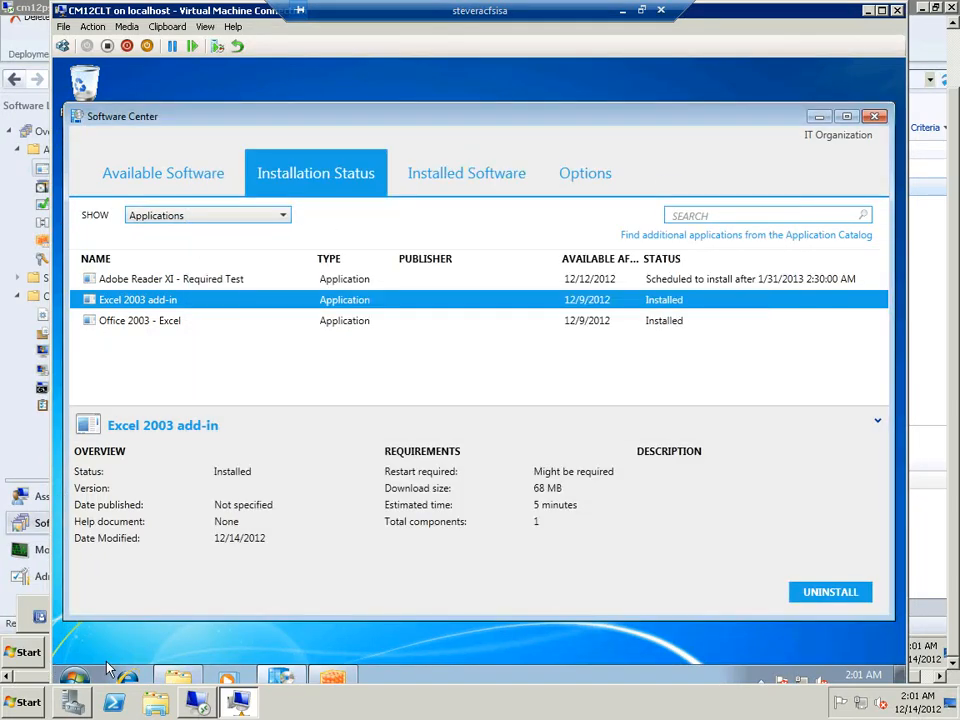
click(190, 706)
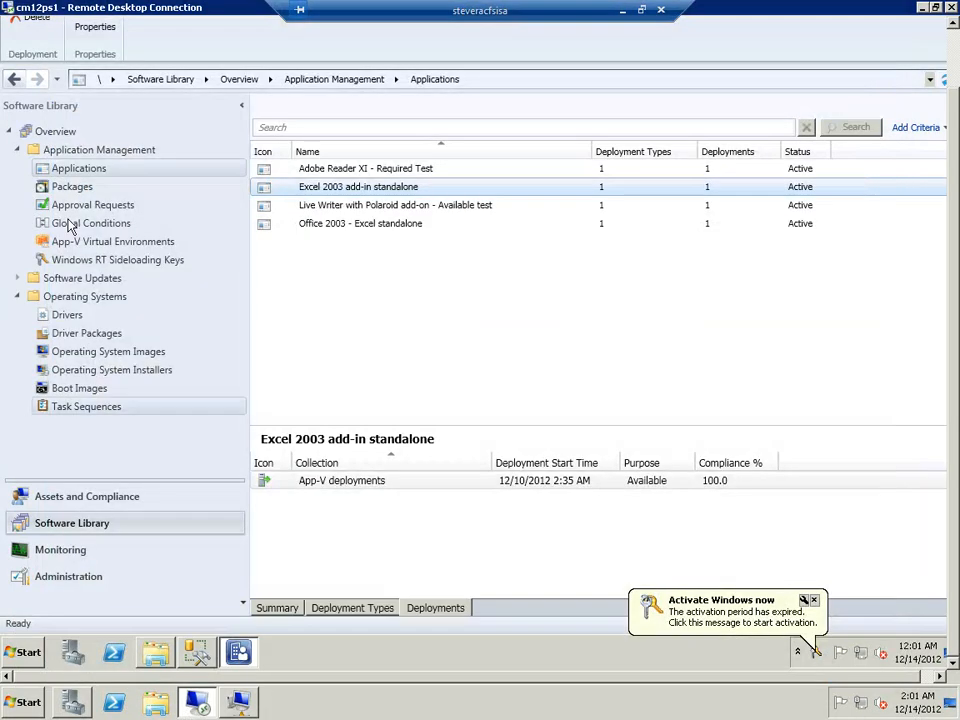
Start creating an App-V virtual environment in the Software Library and name it Test
click(75, 246)
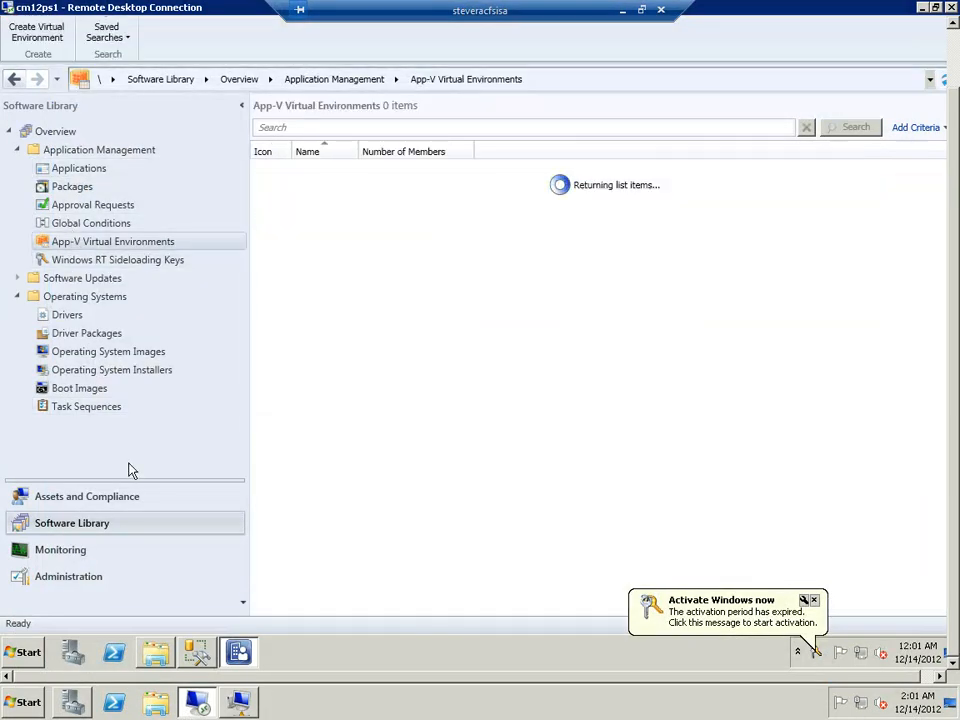
click(90, 169)
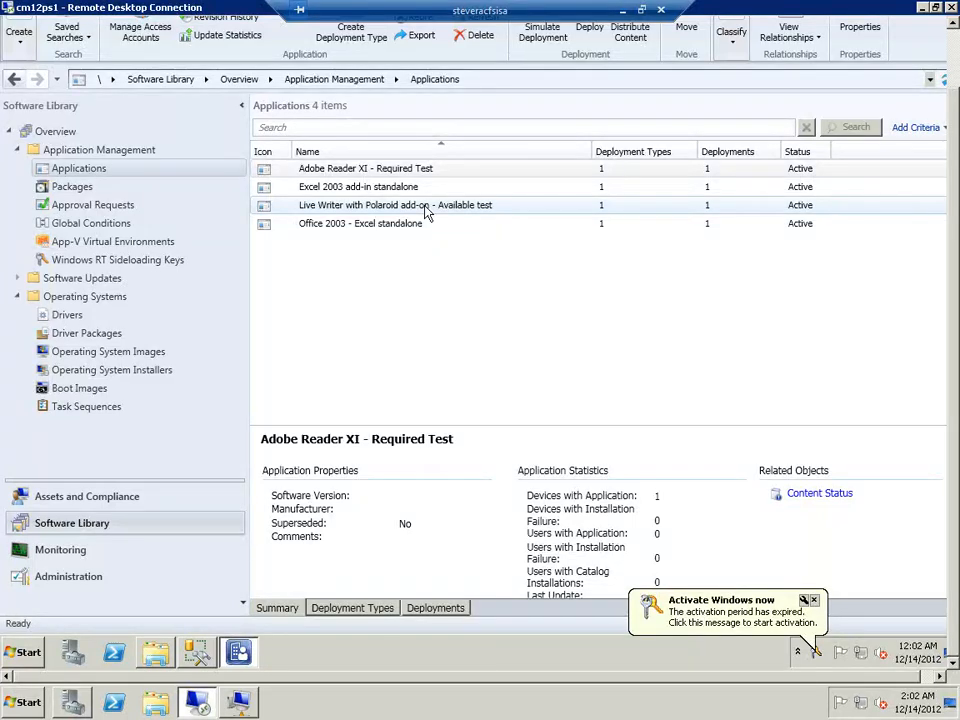
click(165, 245)
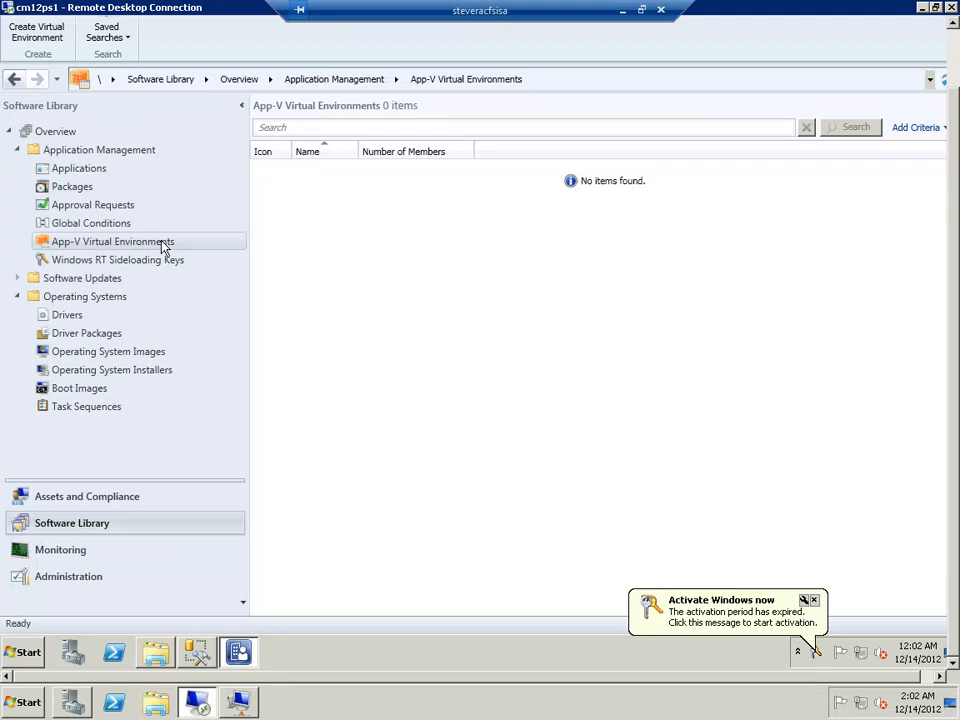
right_click(165, 245)
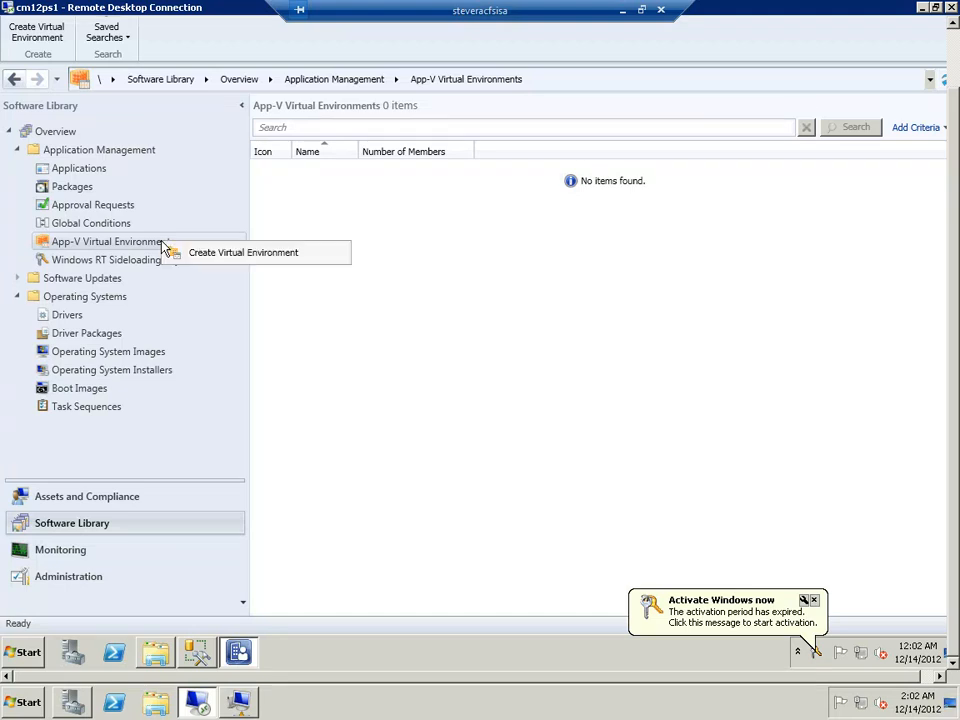
click(210, 256)
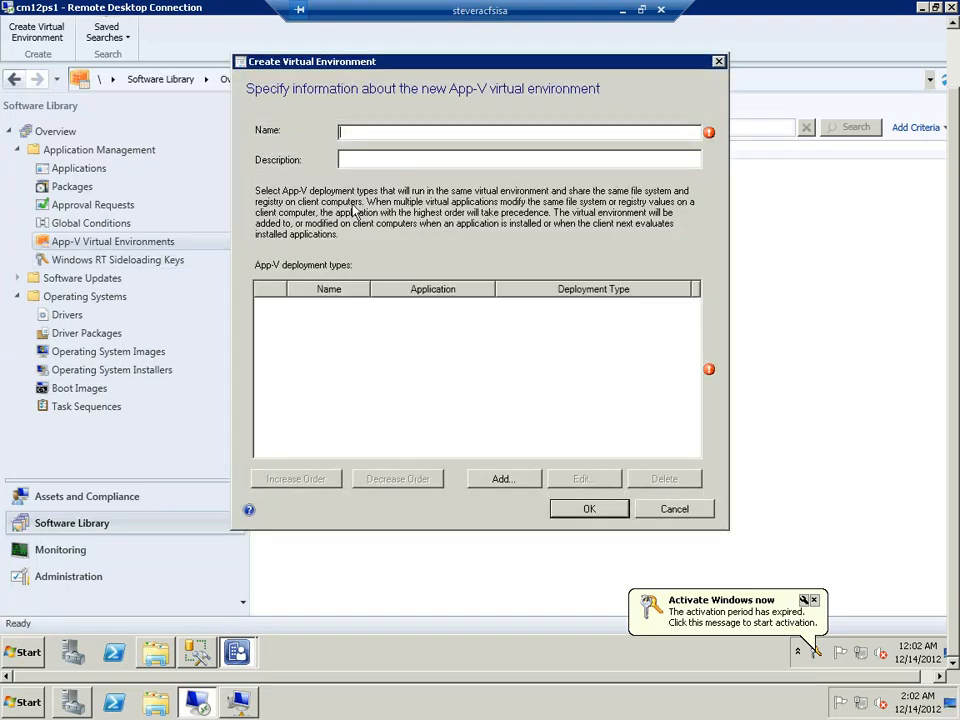
text(Test)
Add an application group named Group containing Office 2003 - Excel standalone with its Microsoft Application Virtualization 5 deployment type
click(503, 480)
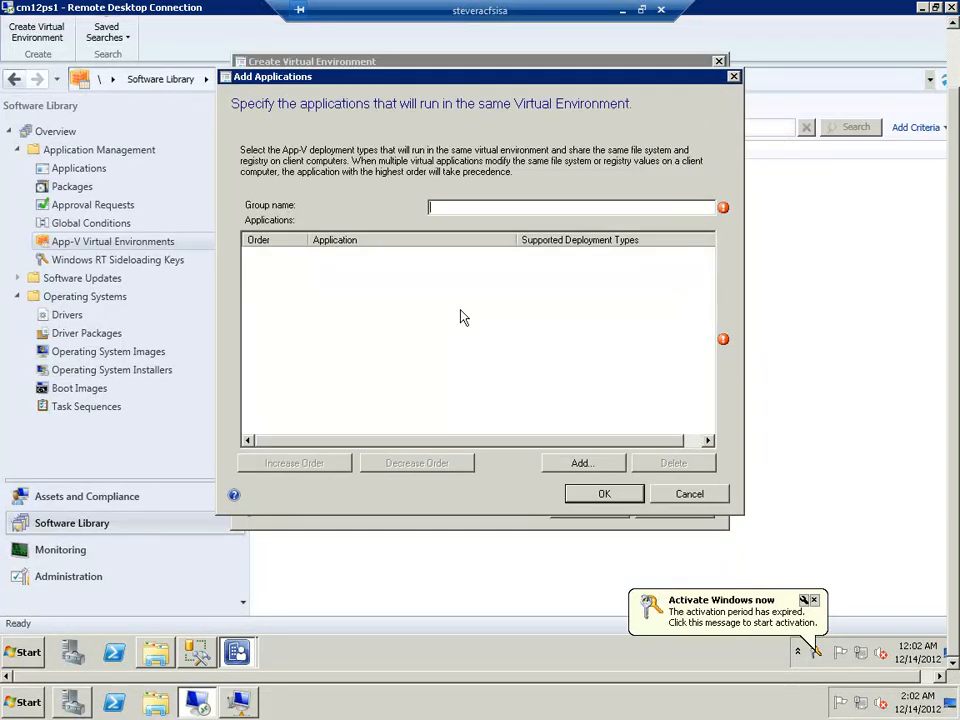
text(Group)
click(553, 466)
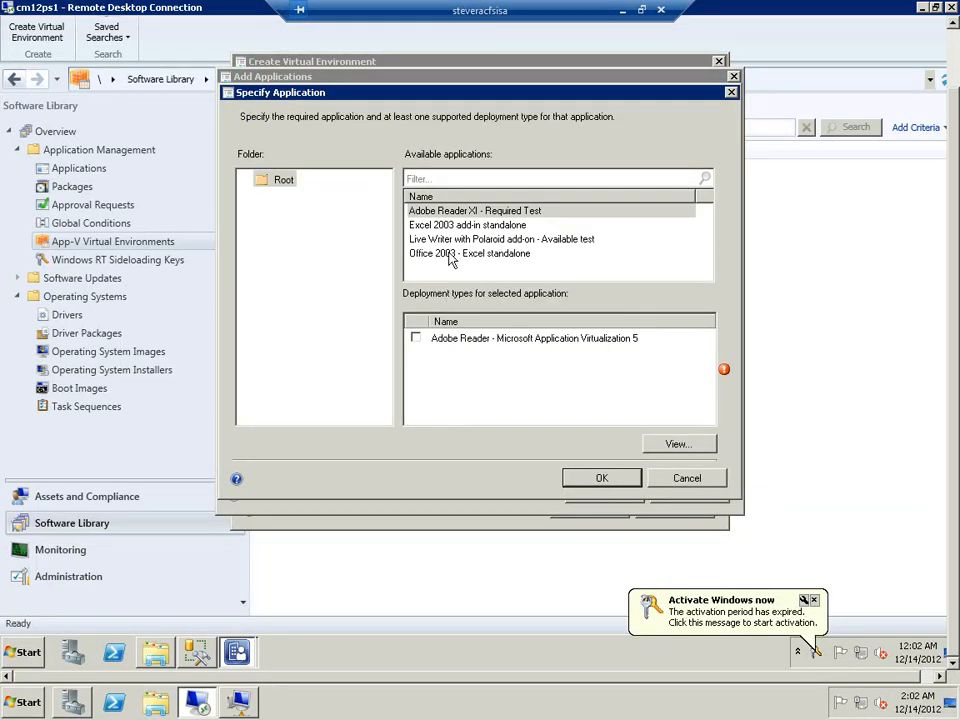
click(450, 256)
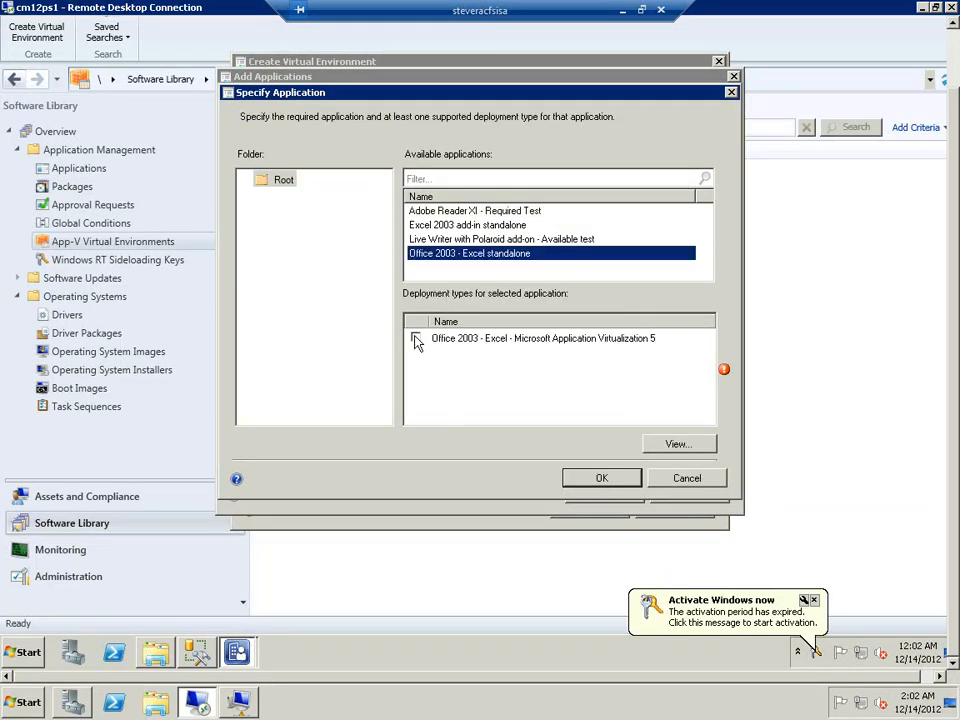
click(416, 338)
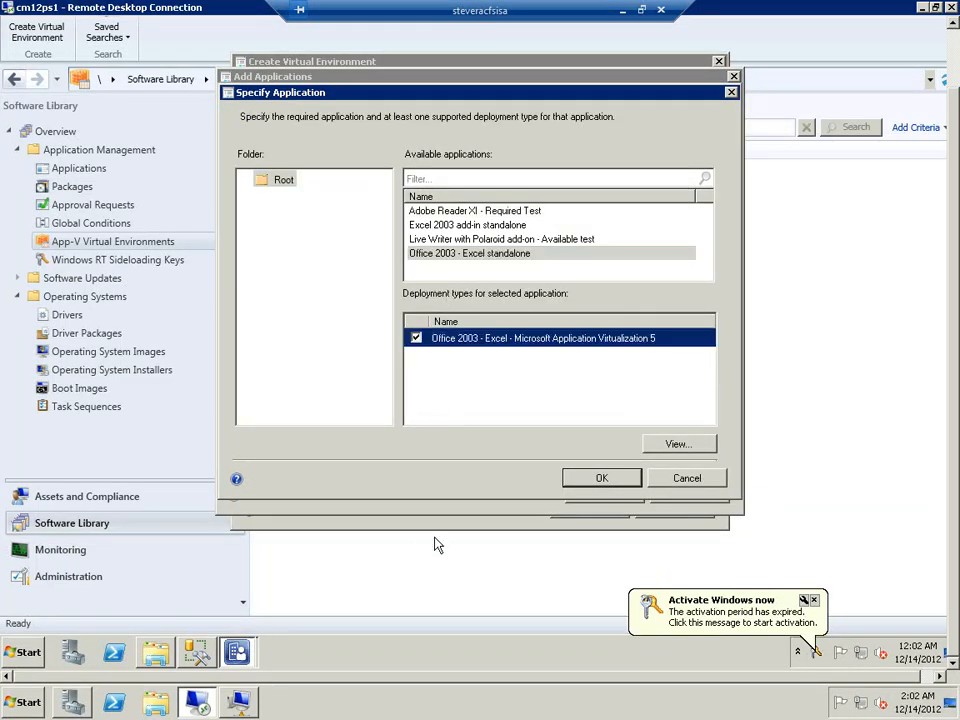
click(612, 490)
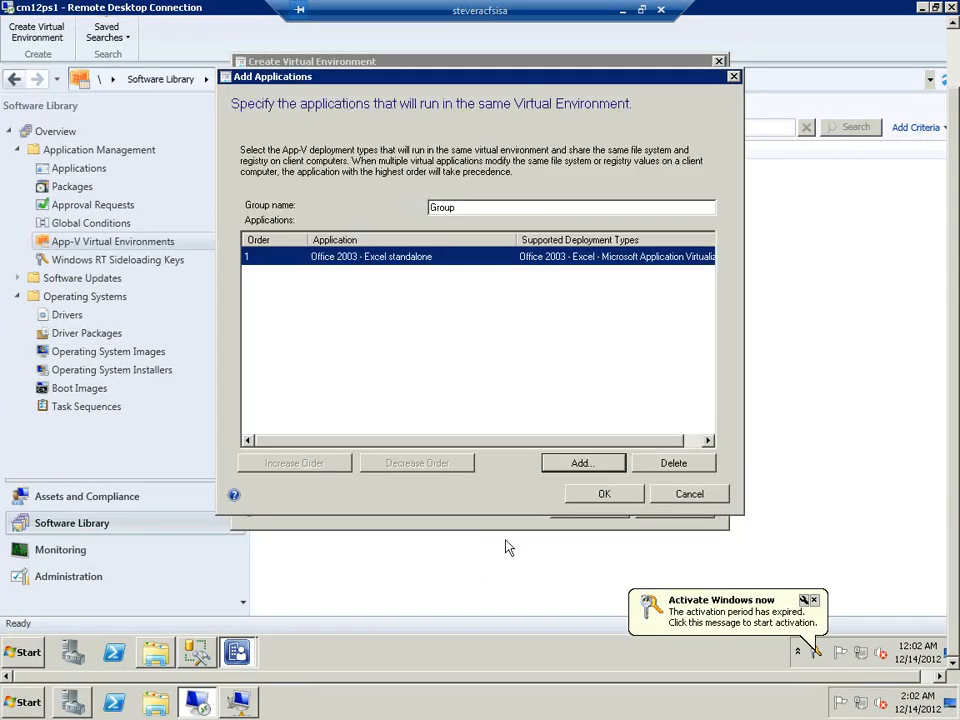
Add Excel 2003 add-in standalone with its App-V 5 deployment type to the group and save the virtual environment
click(584, 465)
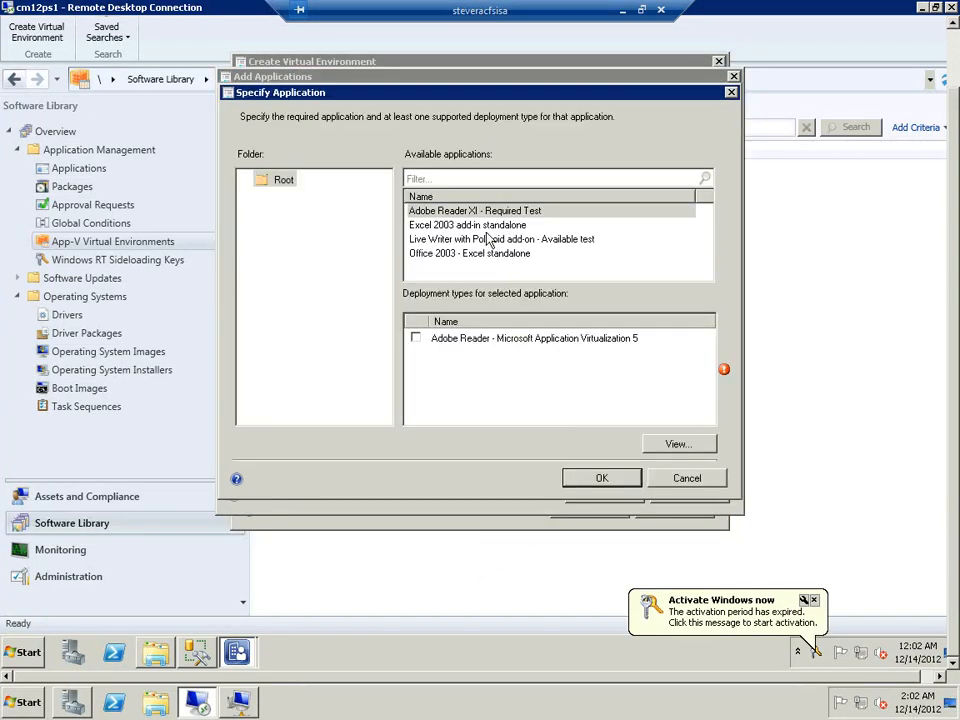
click(489, 225)
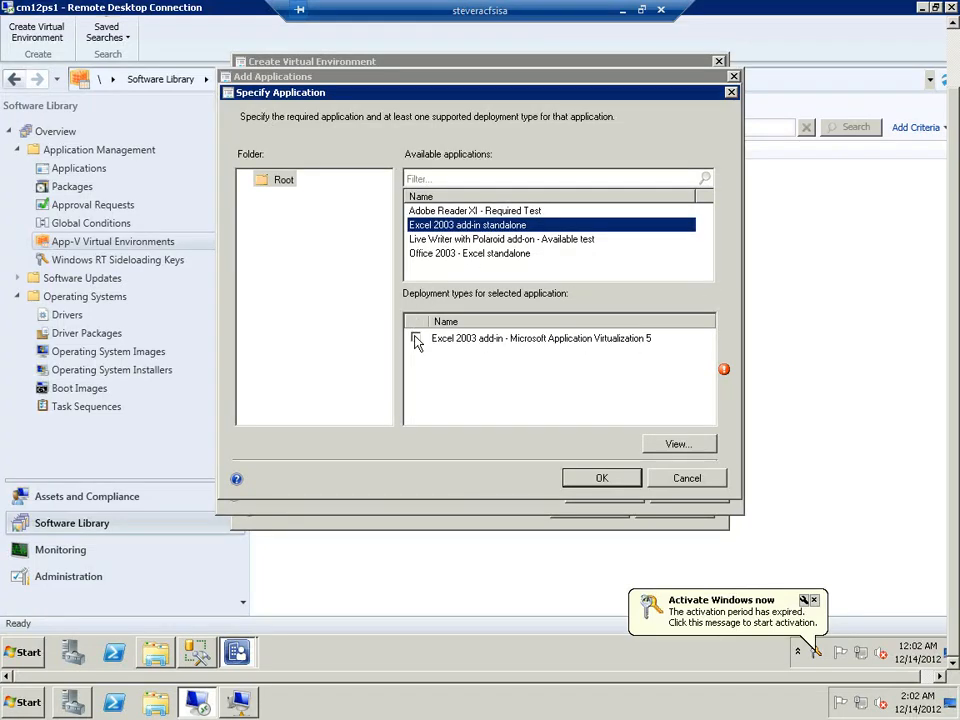
click(415, 339)
click(609, 479)
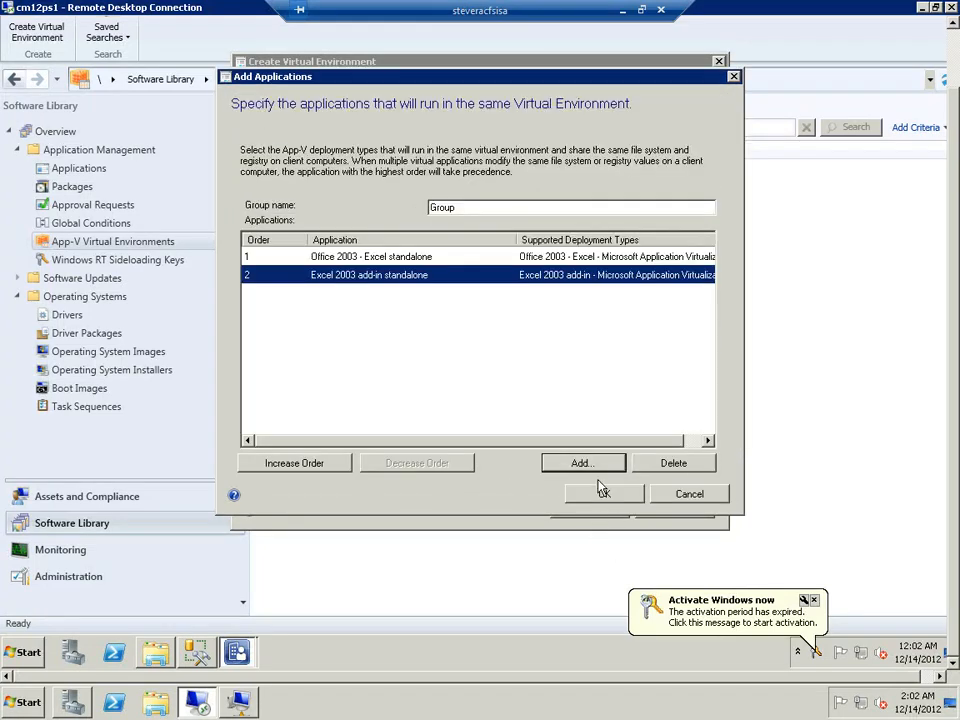
click(597, 496)
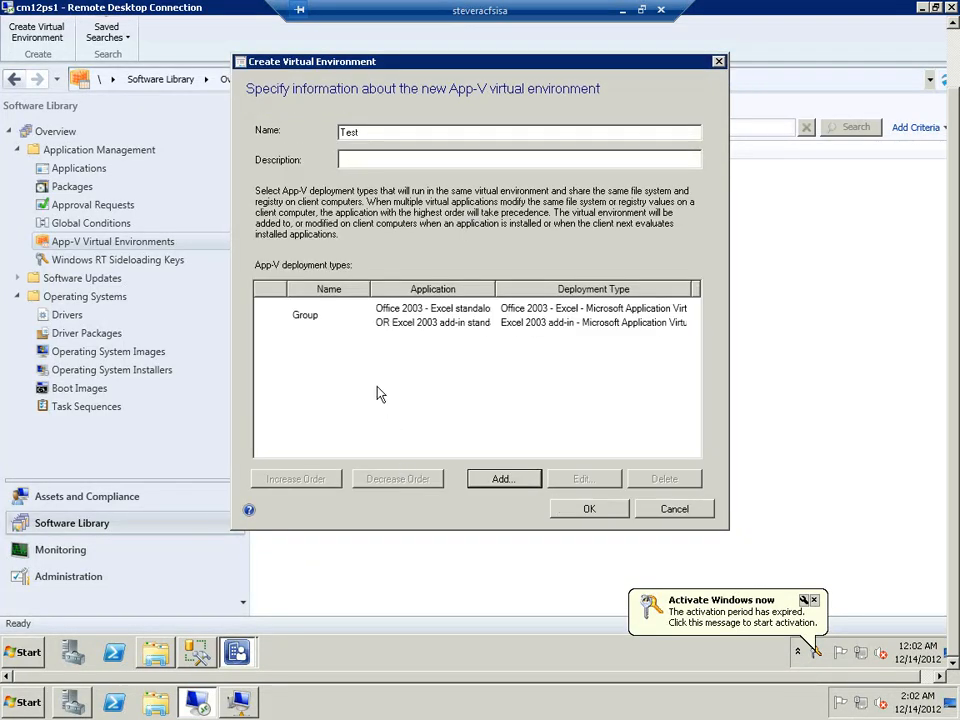
click(606, 511)
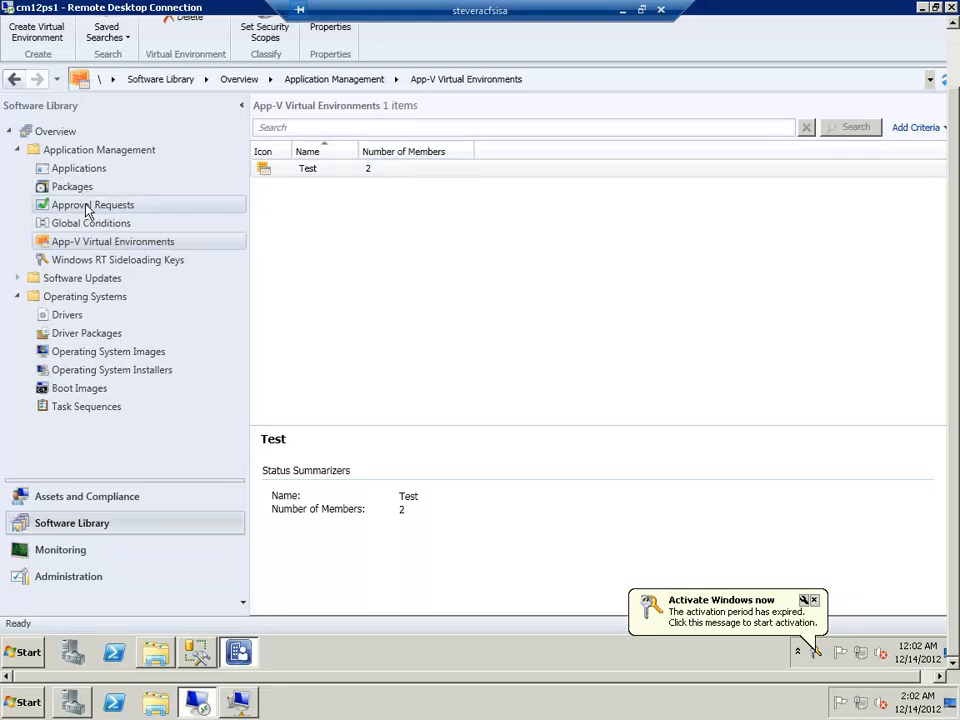
Open the properties of the Office 2003 - Excel standalone deployment type and view its virtual environments
click(79, 170)
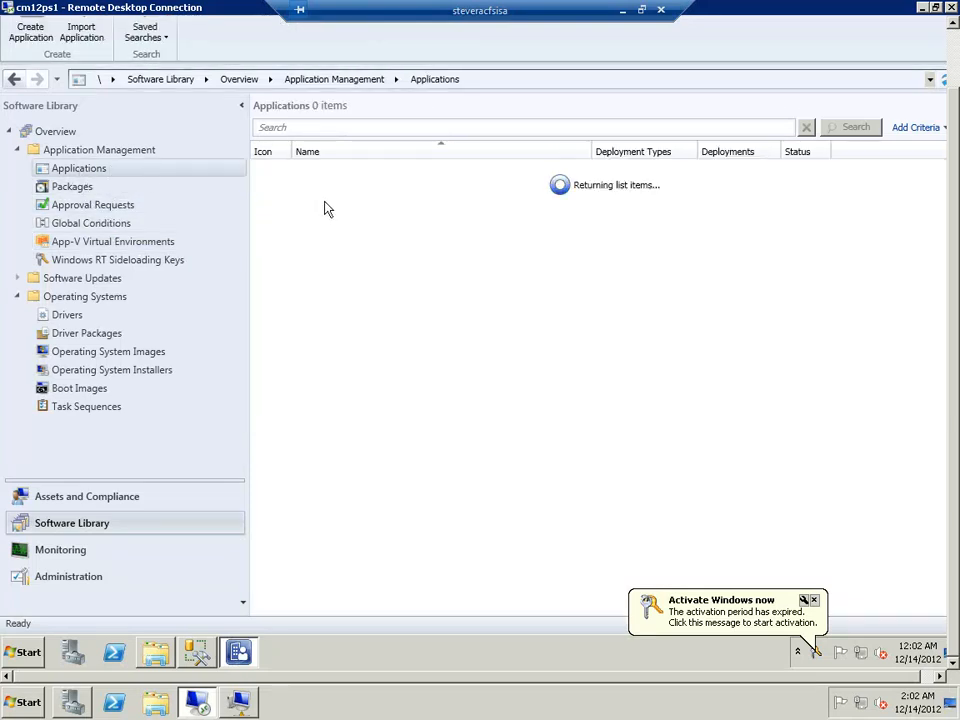
click(335, 224)
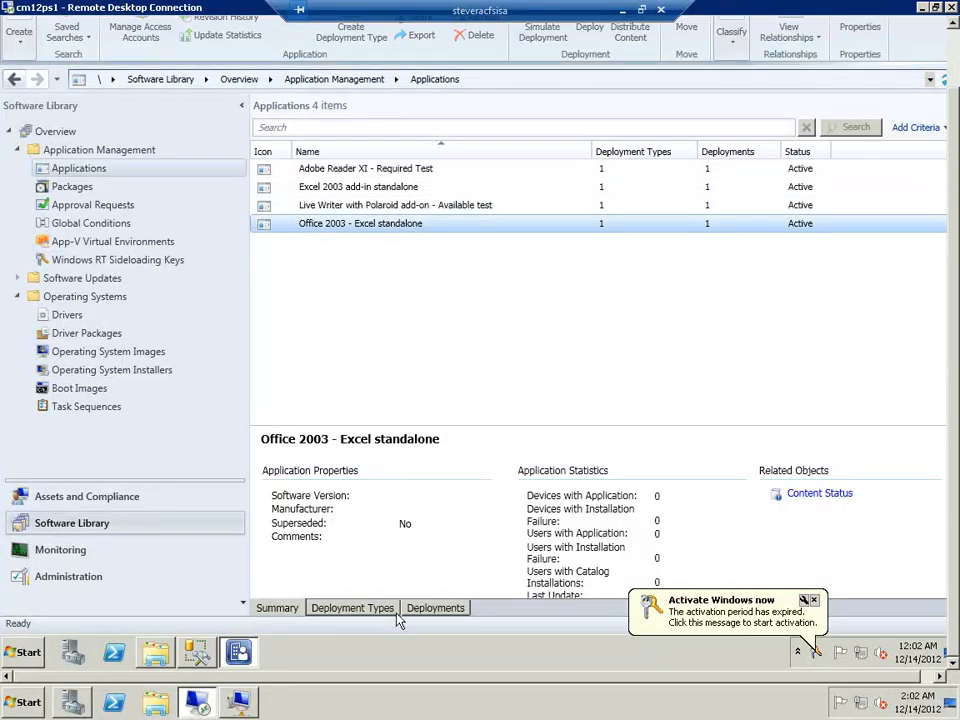
click(377, 609)
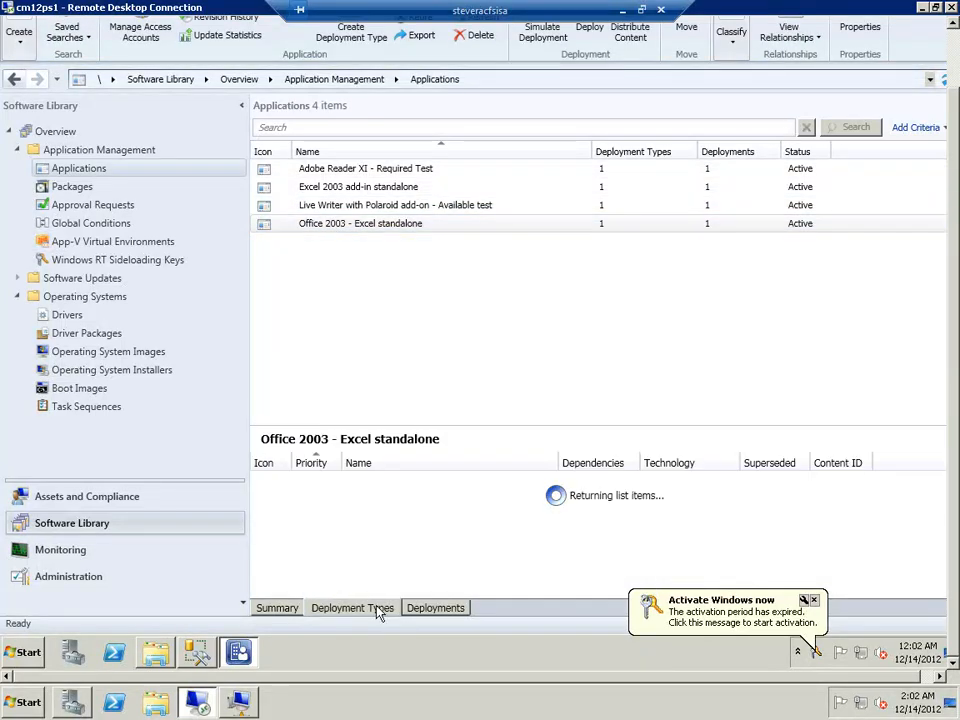
click(418, 483)
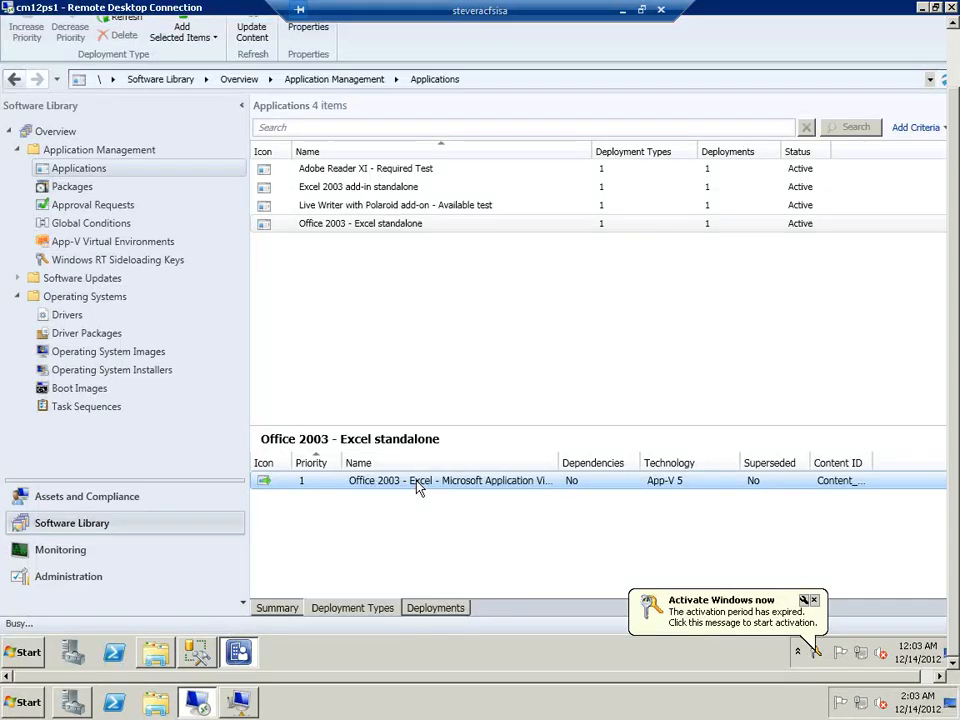
double_click(418, 483)
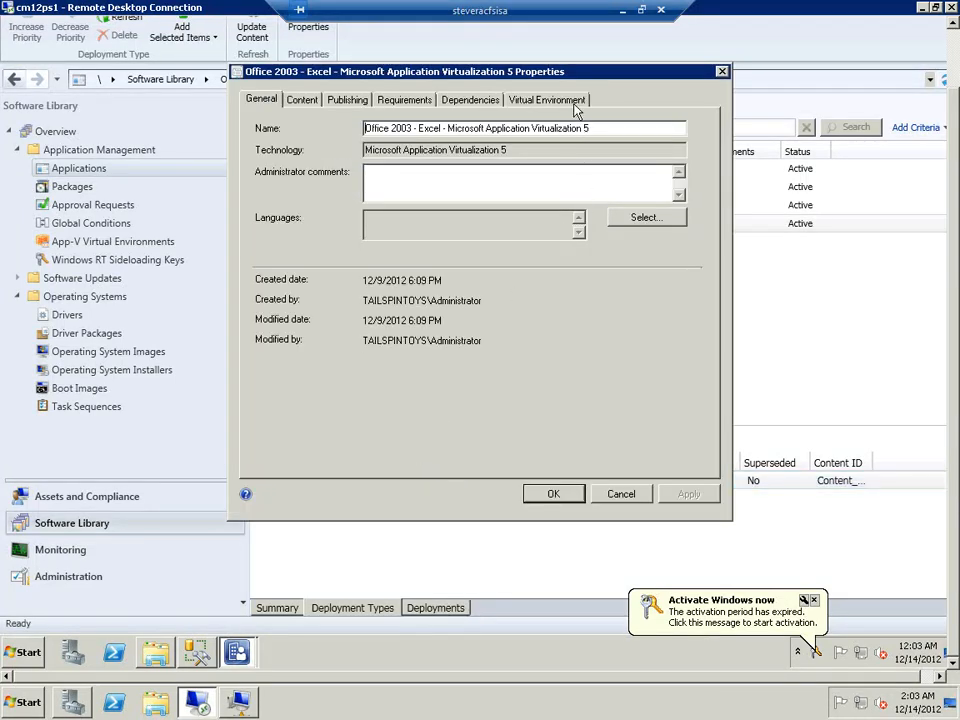
click(547, 99)
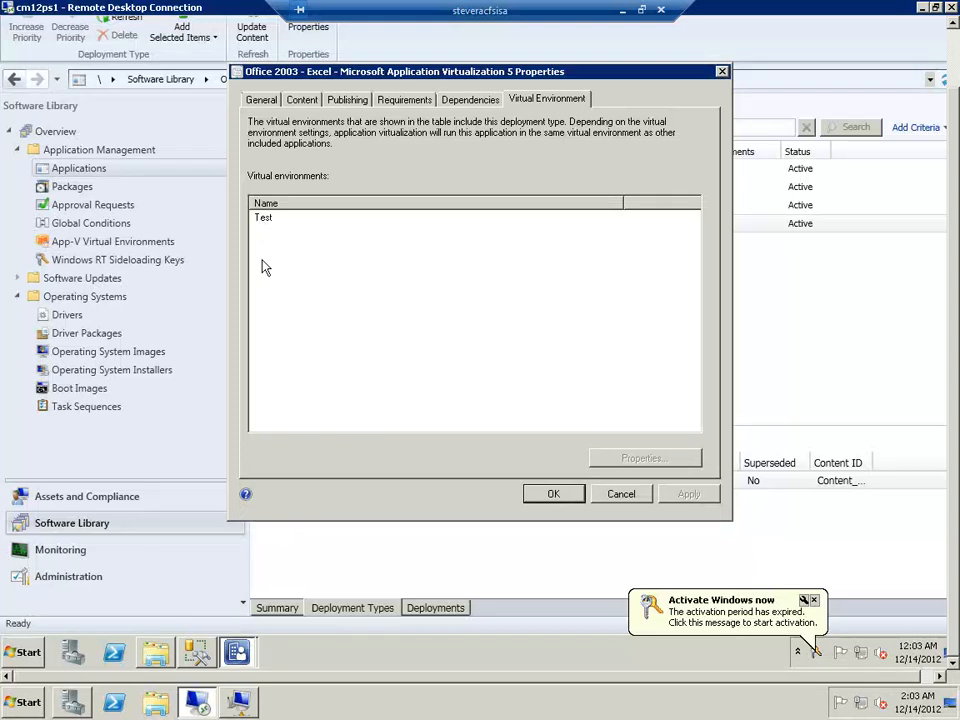
Inspect the Test virtual environment's properties and application group, then close both properties dialogs without saving
click(264, 218)
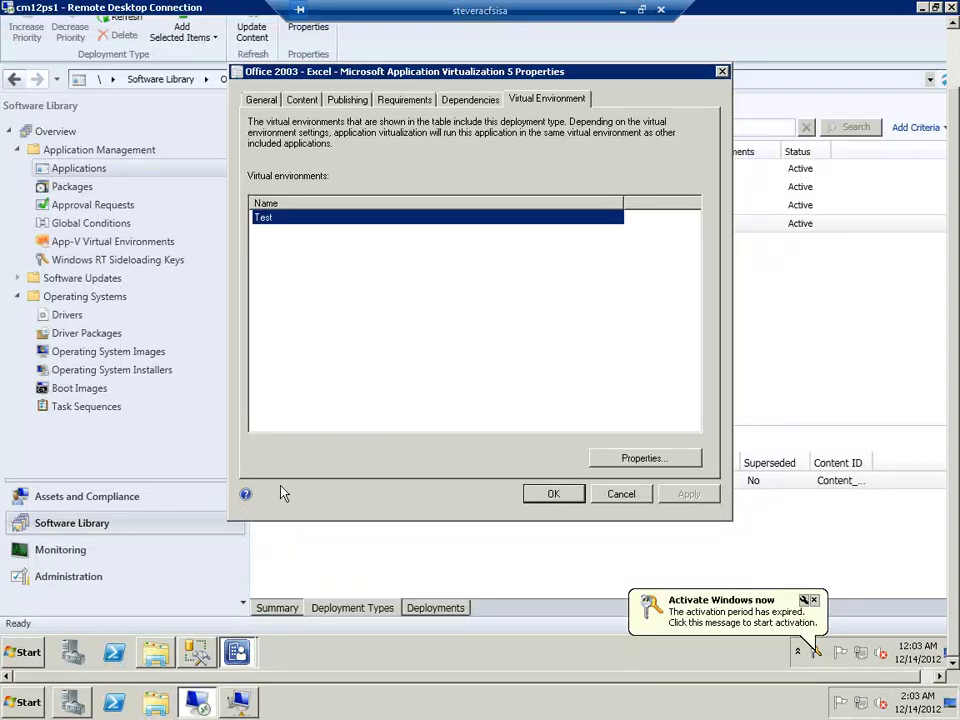
click(673, 457)
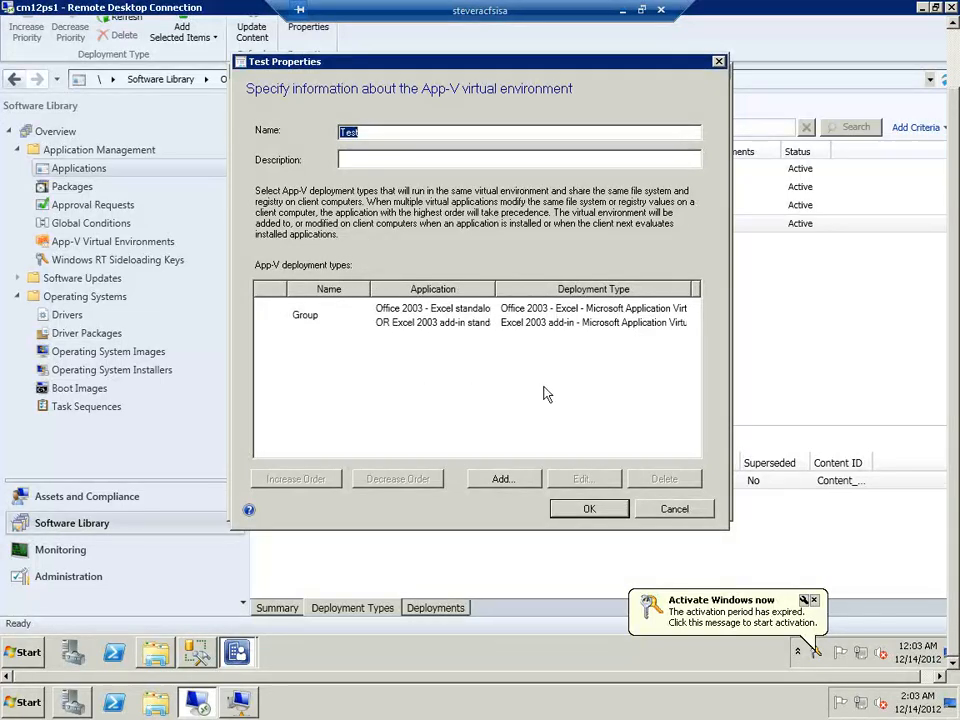
click(495, 325)
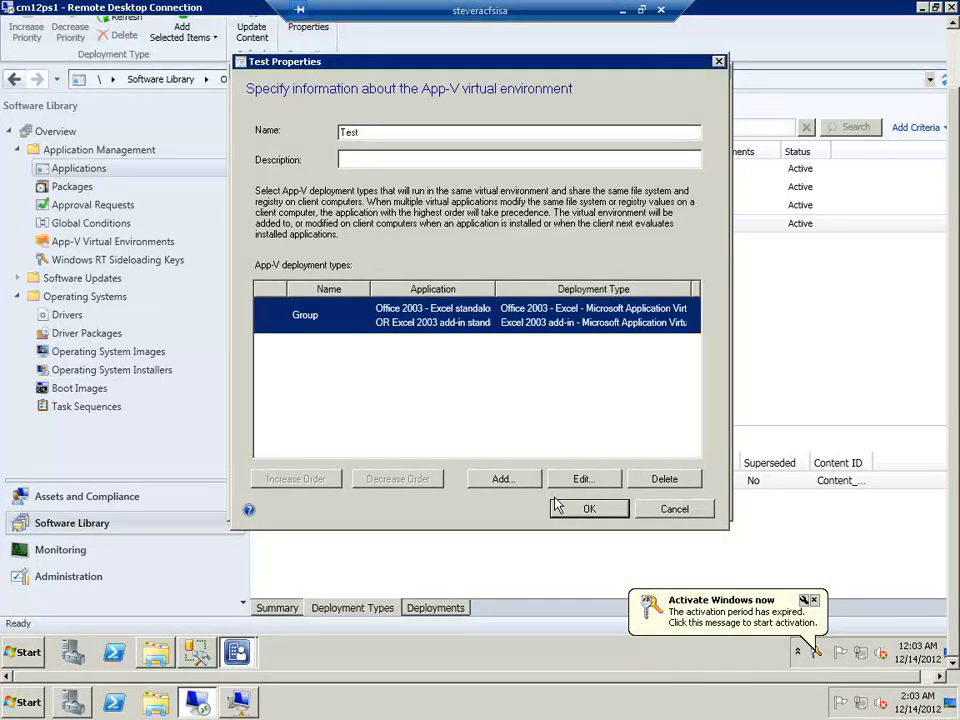
click(665, 510)
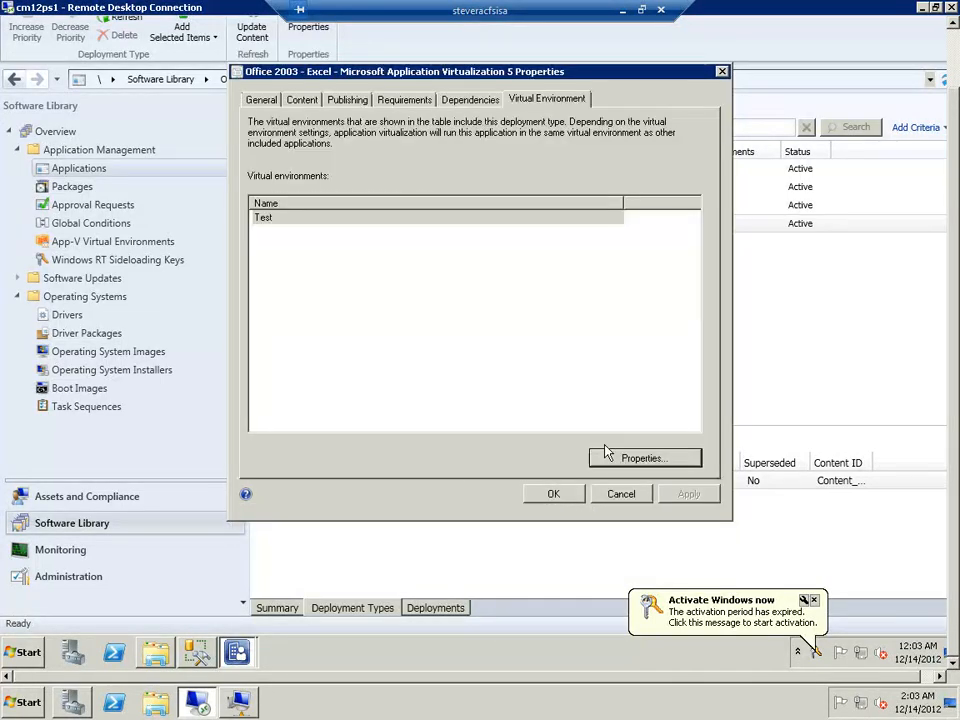
click(620, 494)
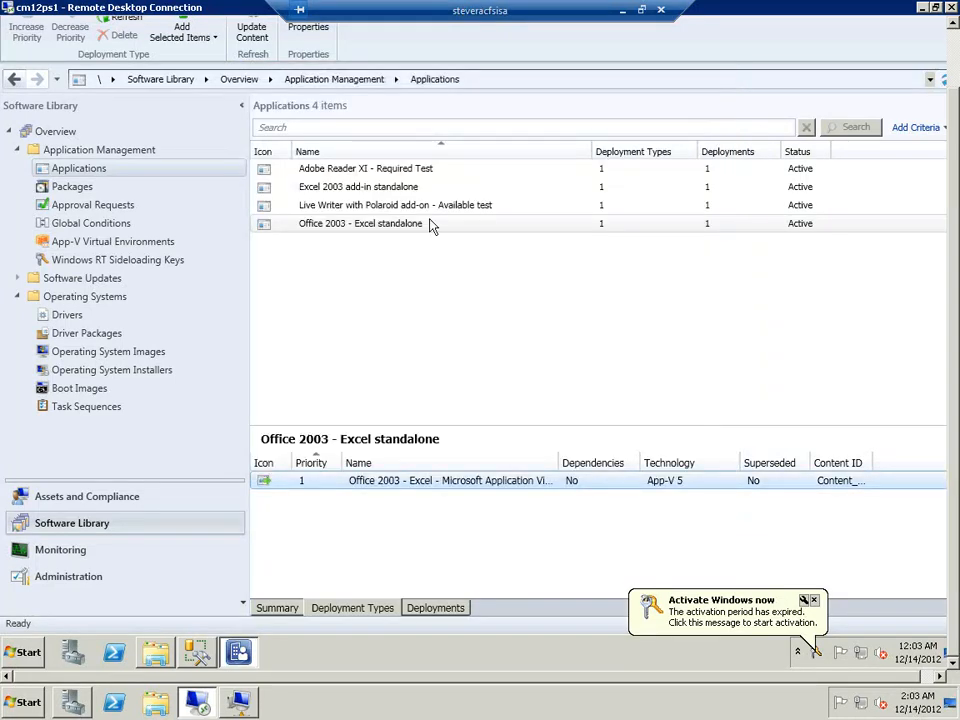
Check the virtual environments of the Excel 2003 add-in standalone deployment type and close its properties without changes
click(363, 190)
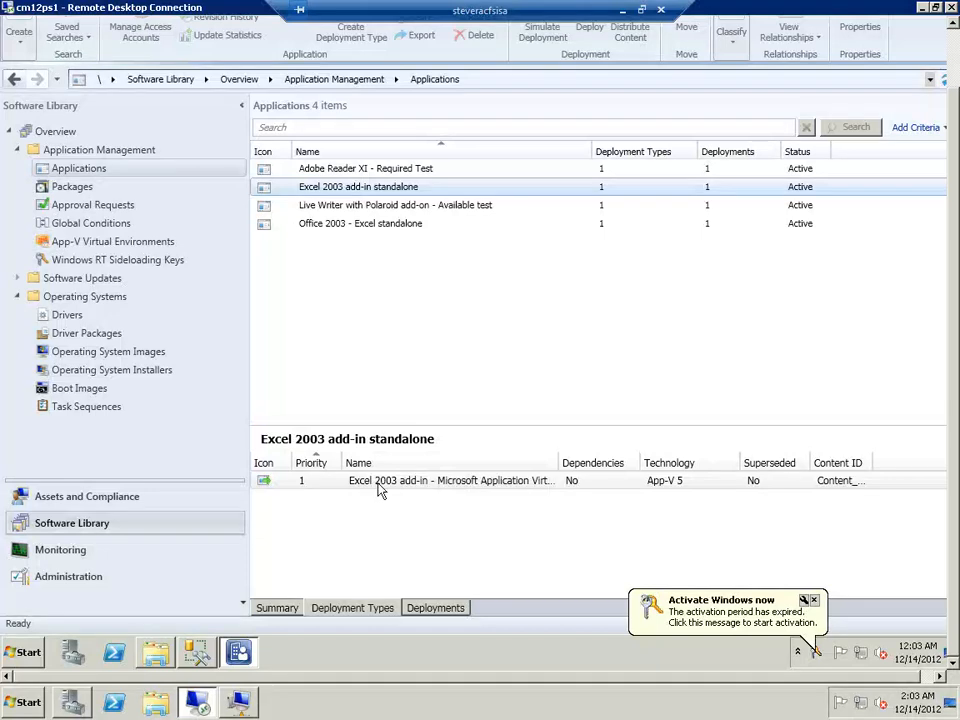
click(379, 485)
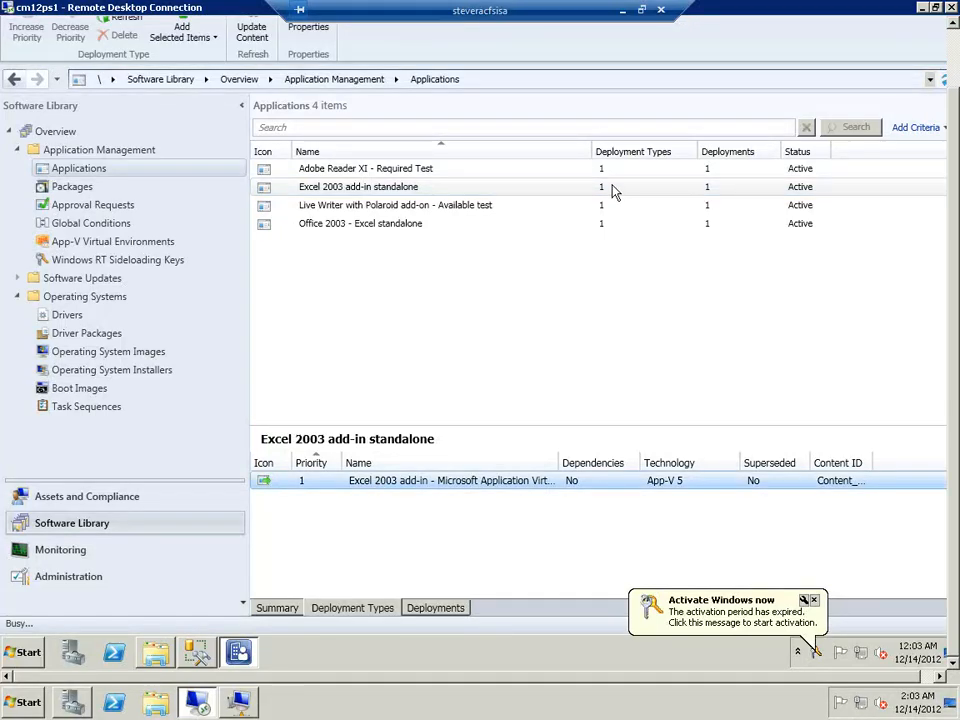
click(562, 99)
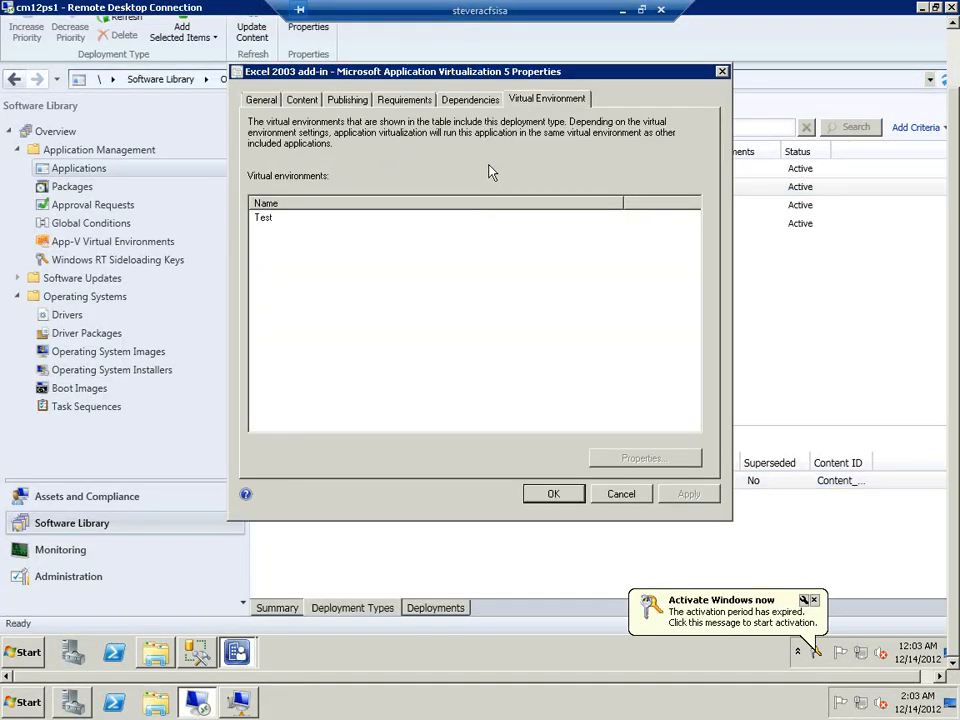
click(289, 224)
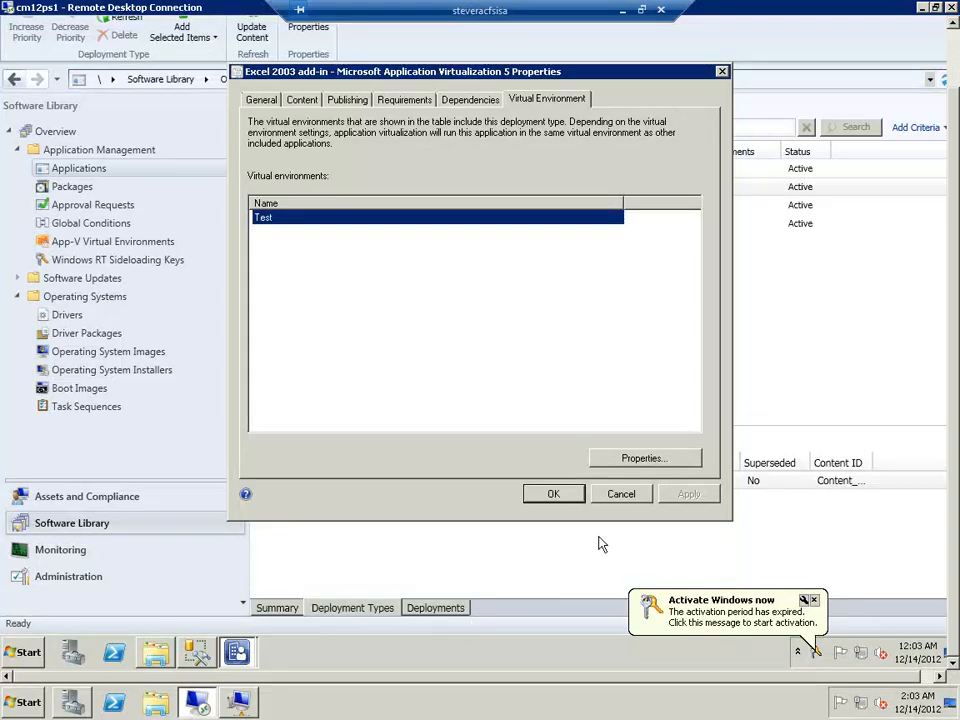
click(620, 494)
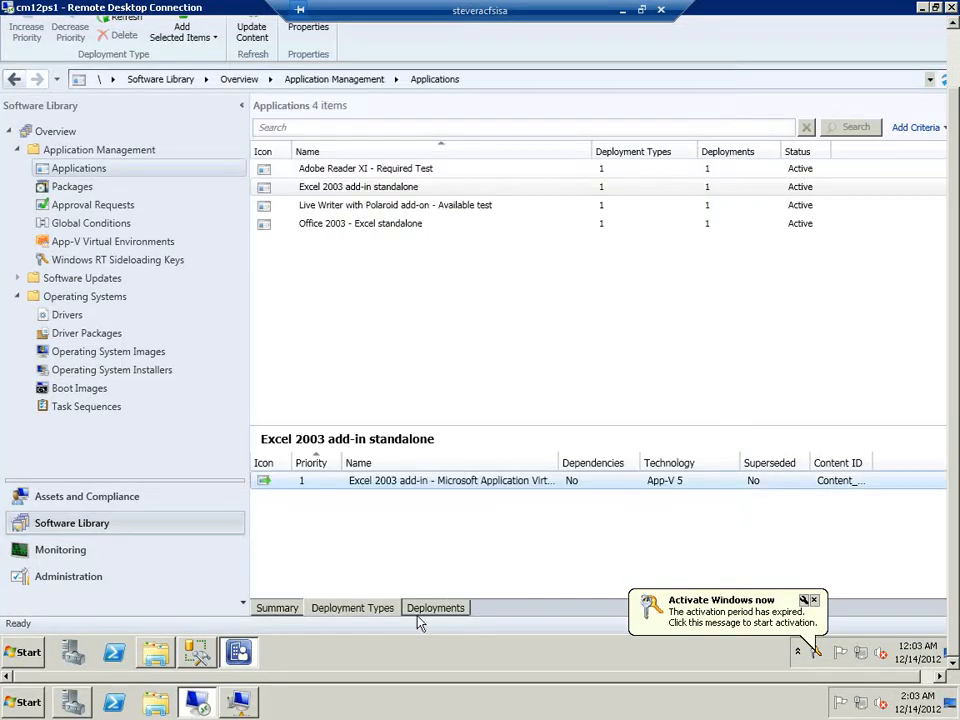
Look at Software Center on the CM12CLT client, return to the Configuration Manager console and show the actions available for the Test virtual environment
click(250, 706)
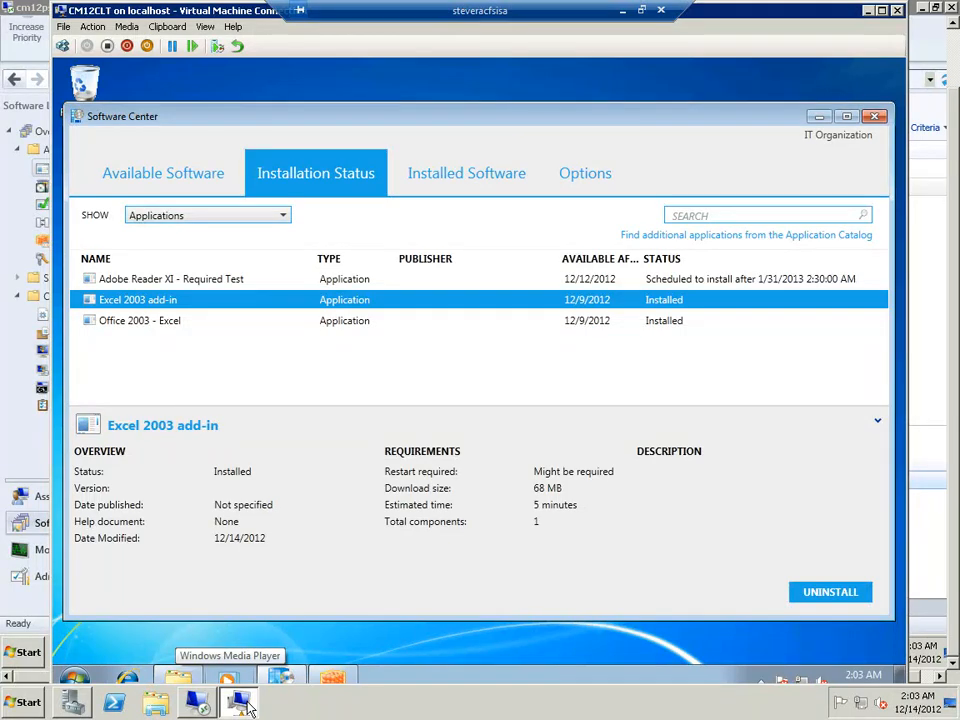
click(201, 705)
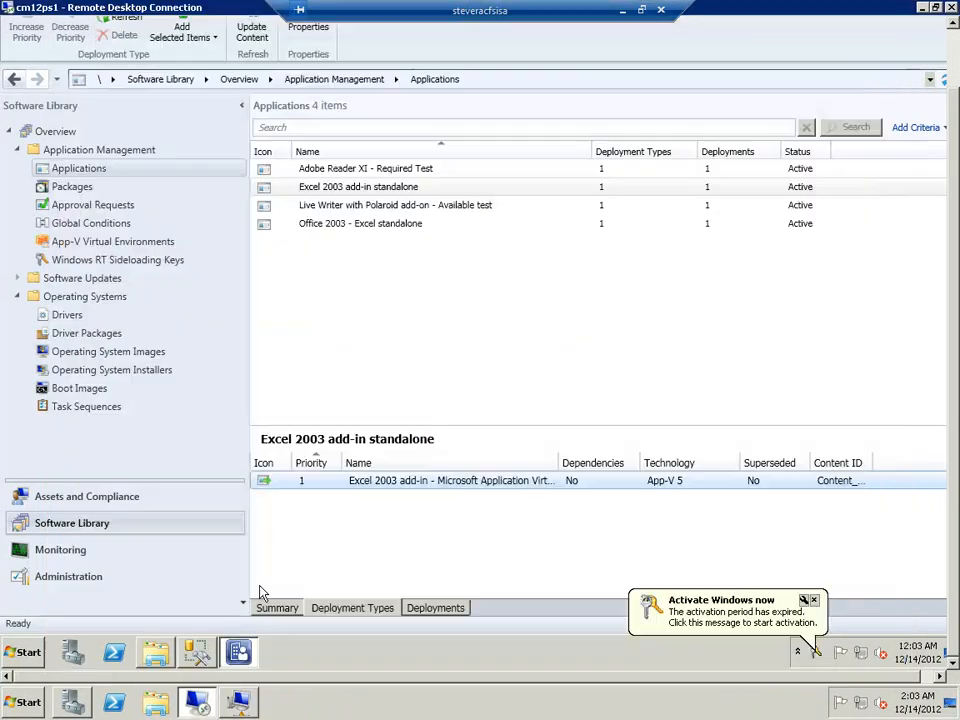
click(118, 241)
click(368, 176)
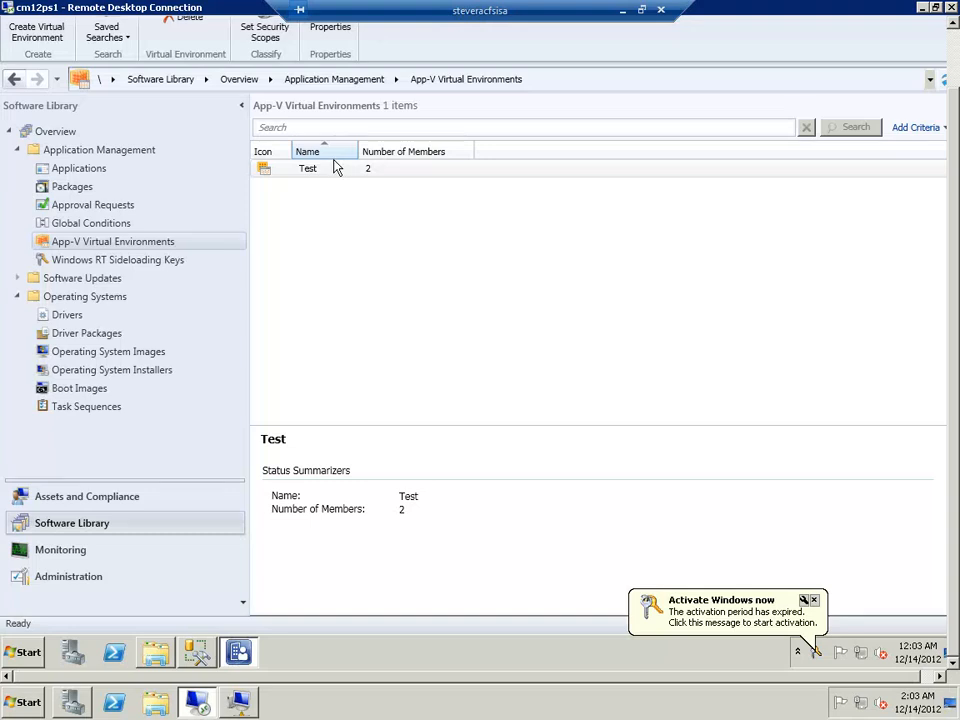
right_click(334, 169)
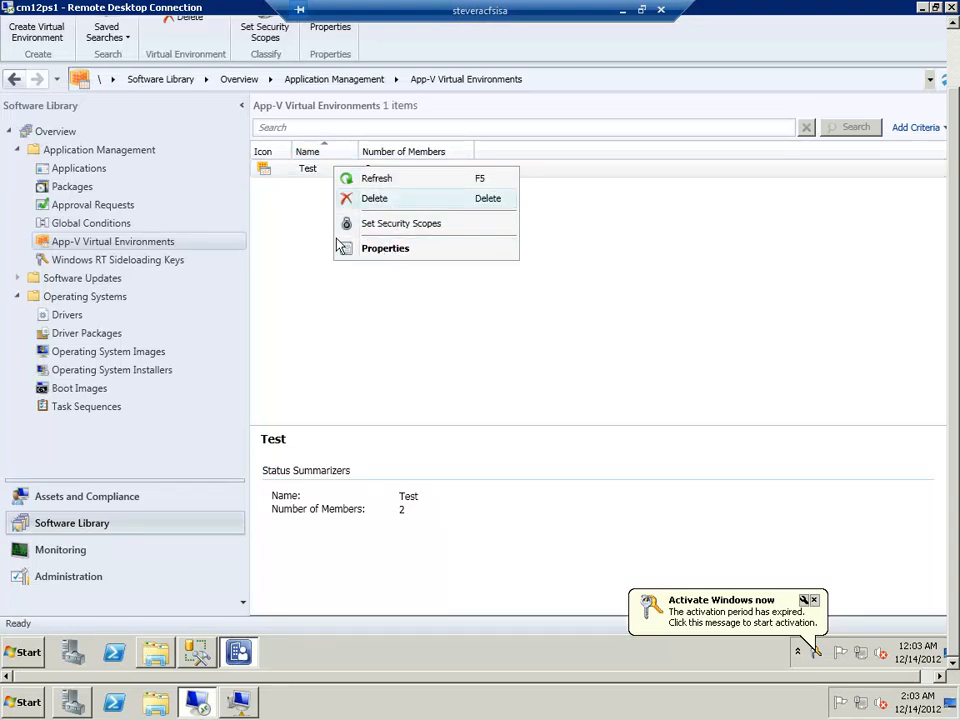
Switch to the CM12CLT client and open the Configuration Manager properties from its Control Panel
click(145, 243)
click(369, 170)
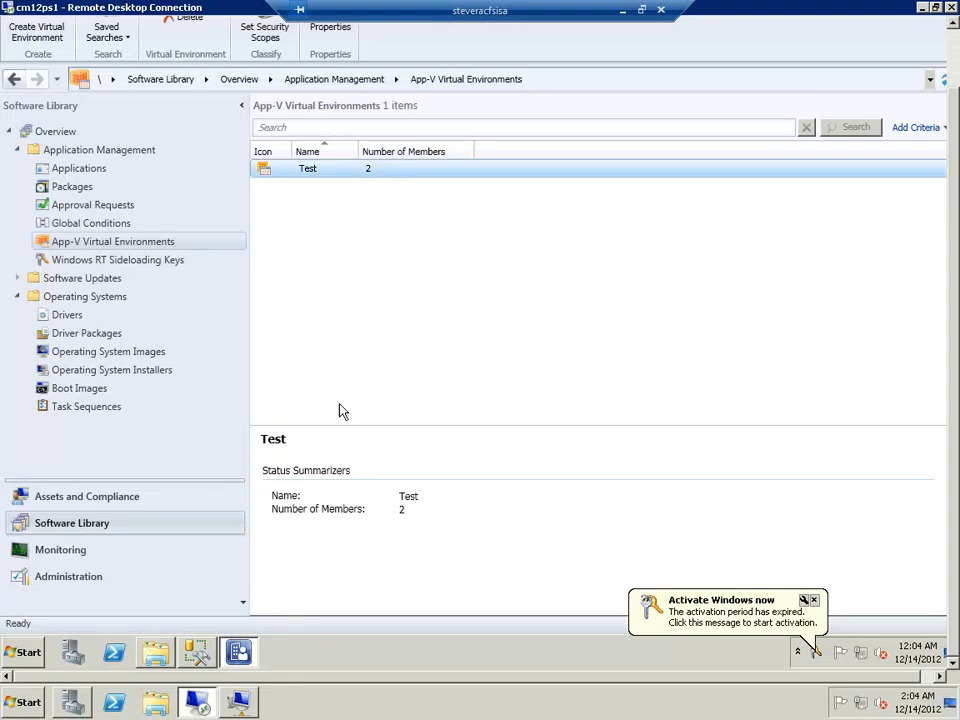
click(236, 706)
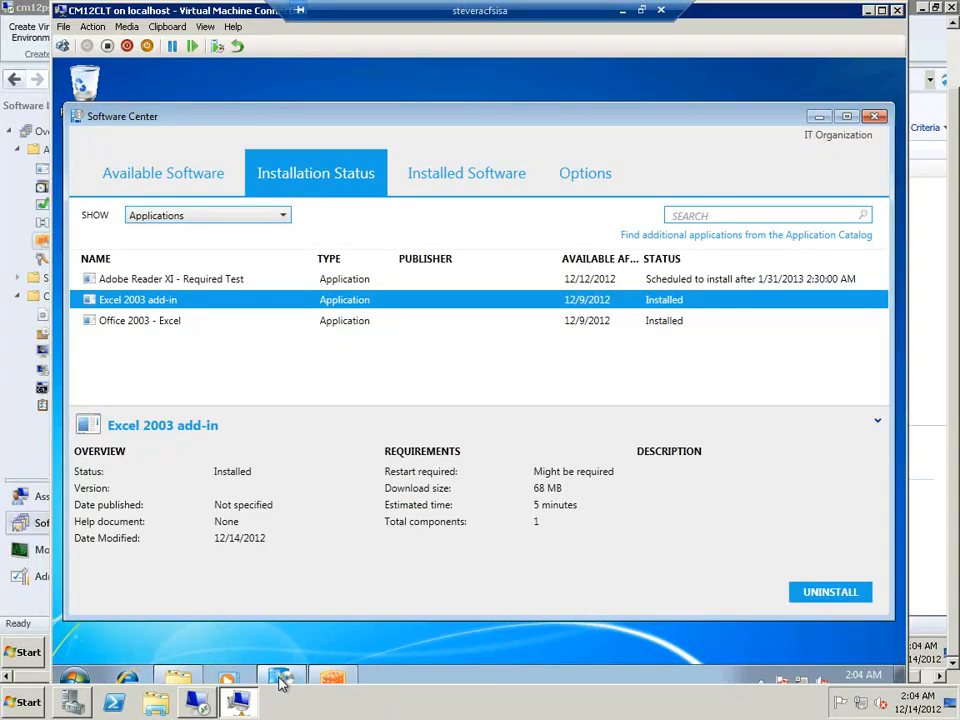
mouse_move(281, 682)
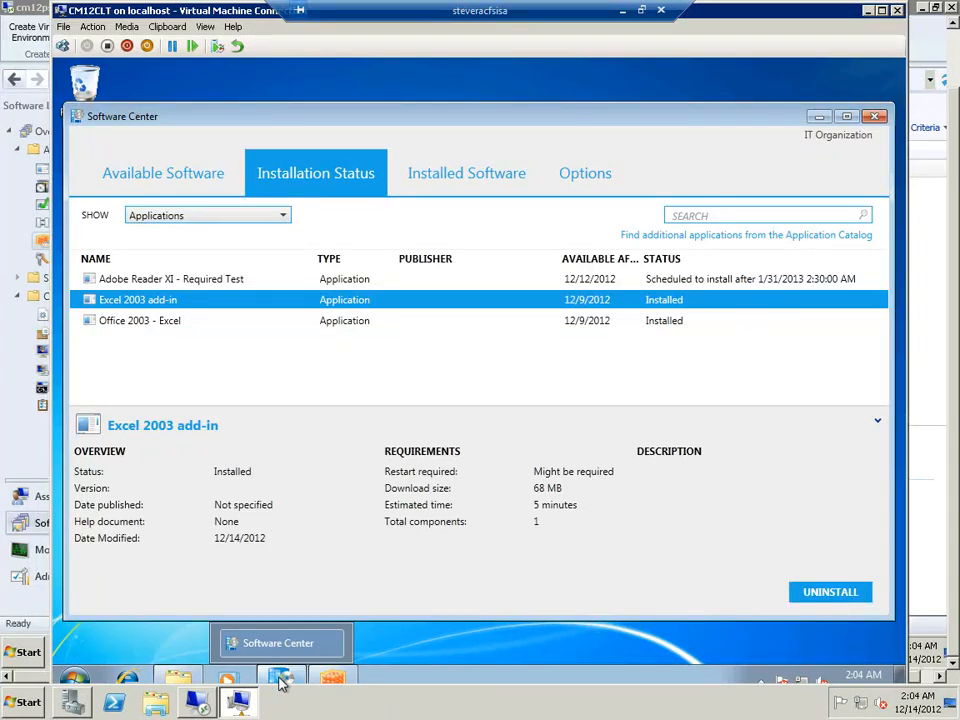
click(72, 678)
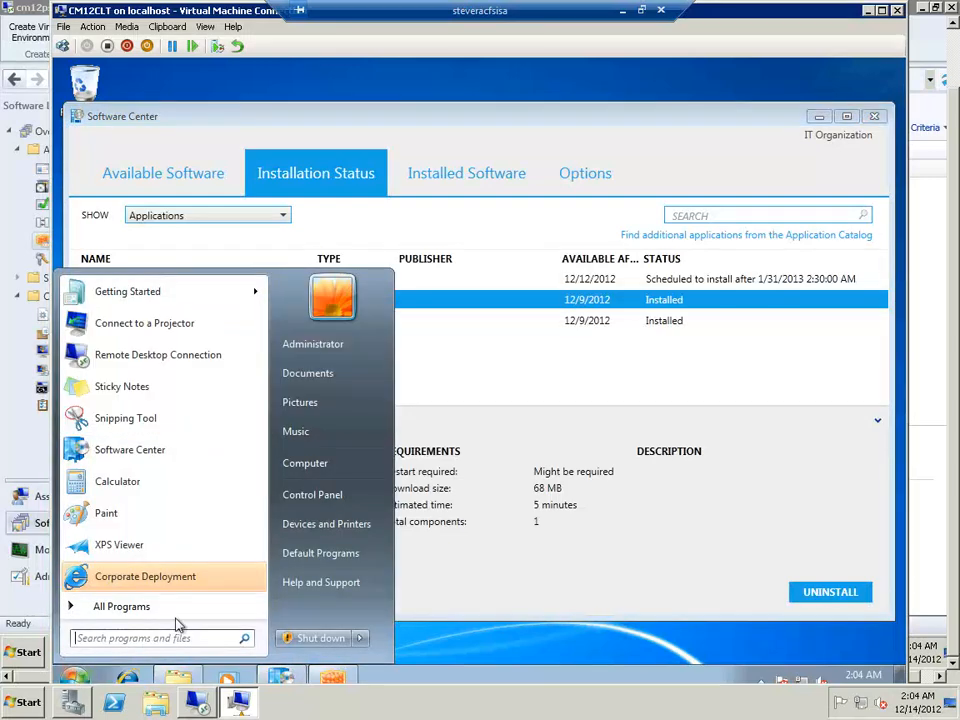
click(310, 495)
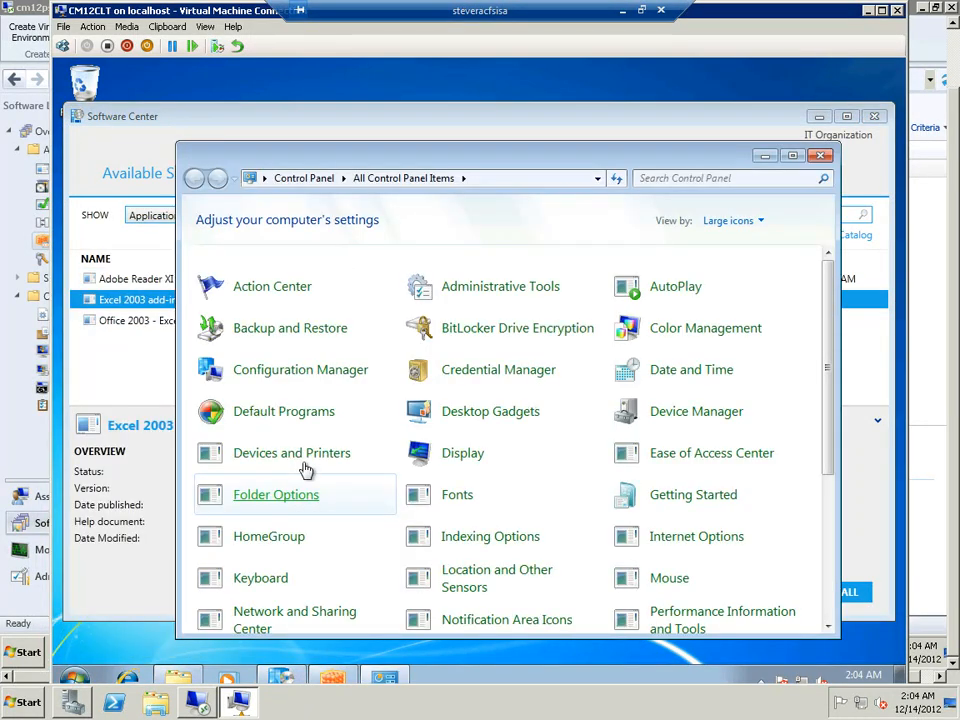
click(305, 370)
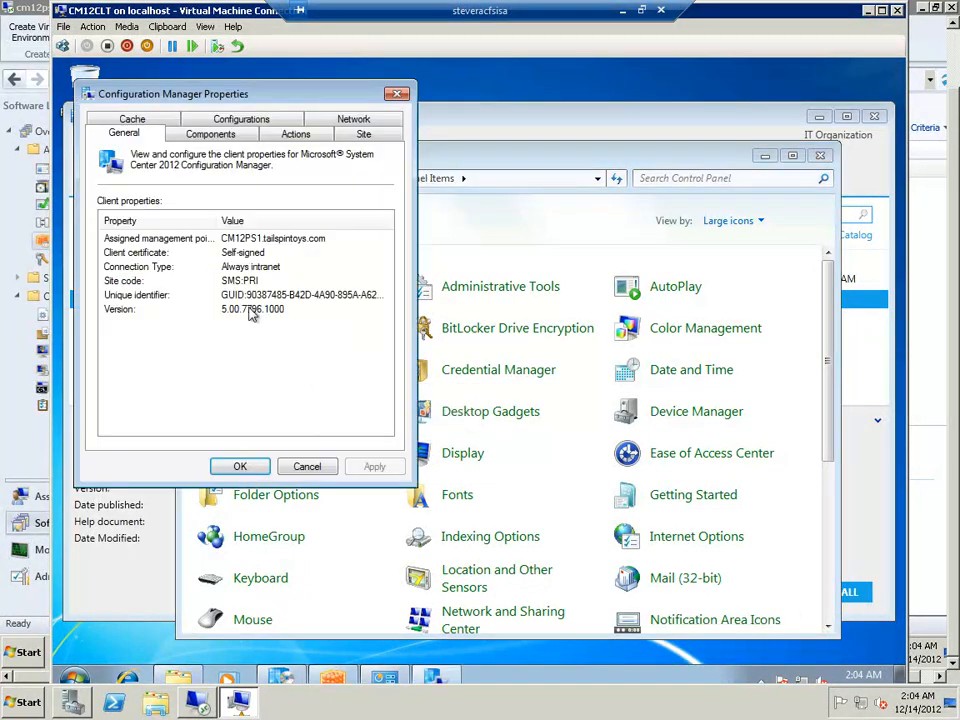
Run the Machine Policy Retrieval & Evaluation Cycle on the client and select the Application Deployment Evaluation Cycle
click(295, 134)
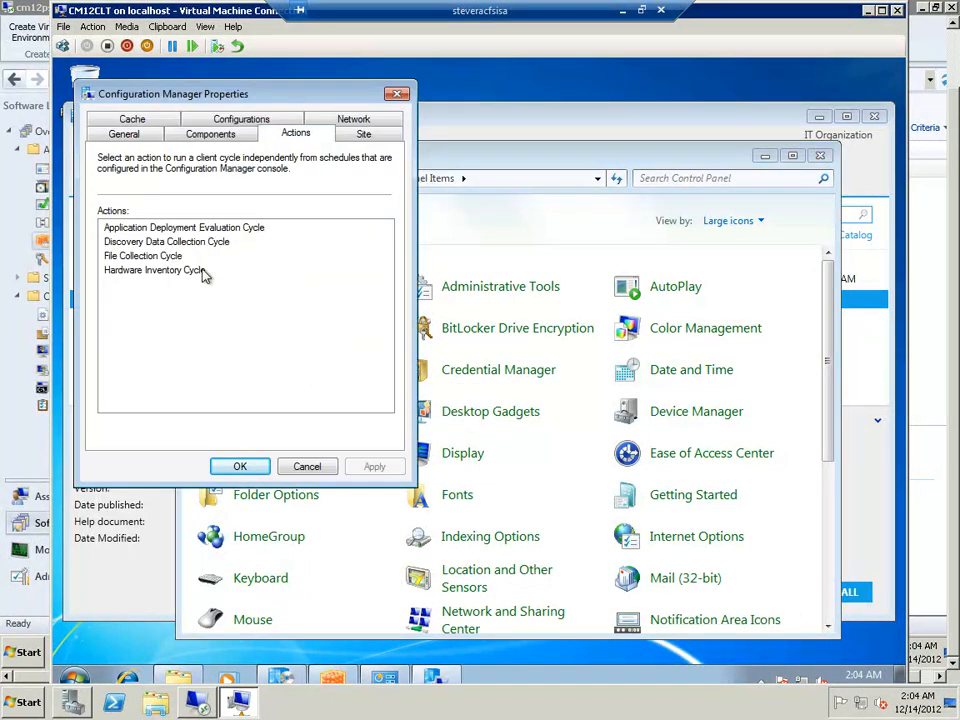
click(177, 284)
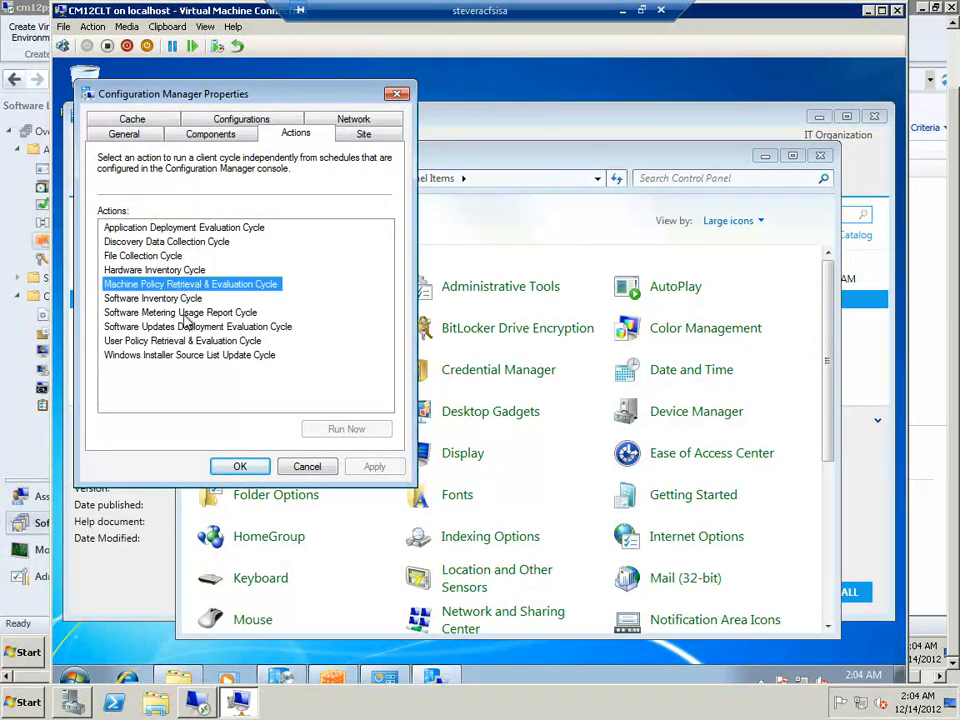
click(340, 430)
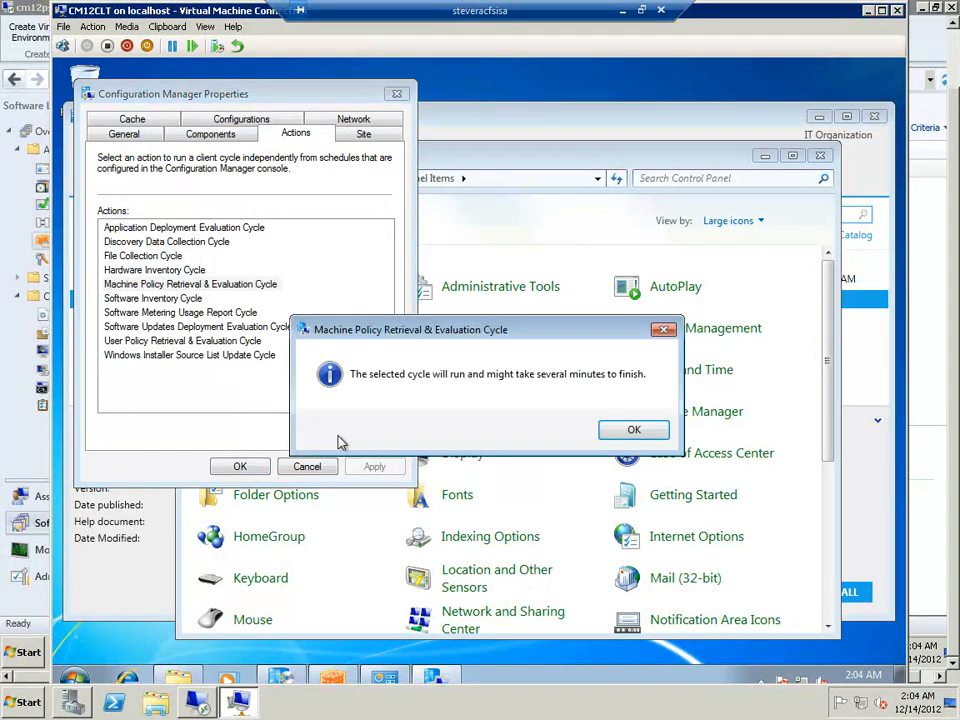
click(632, 431)
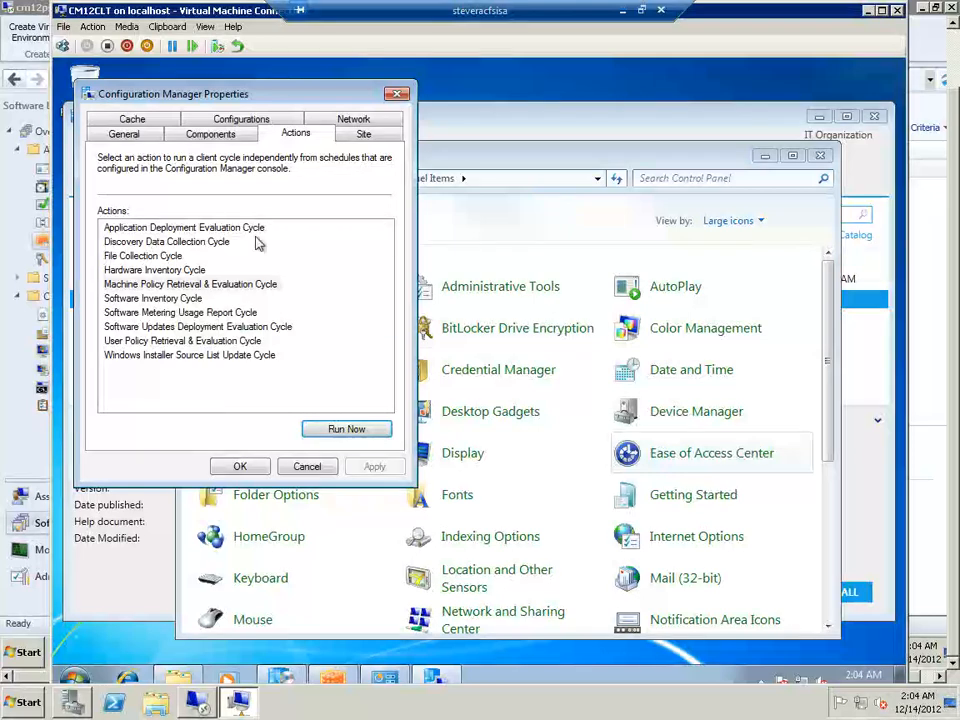
click(167, 229)
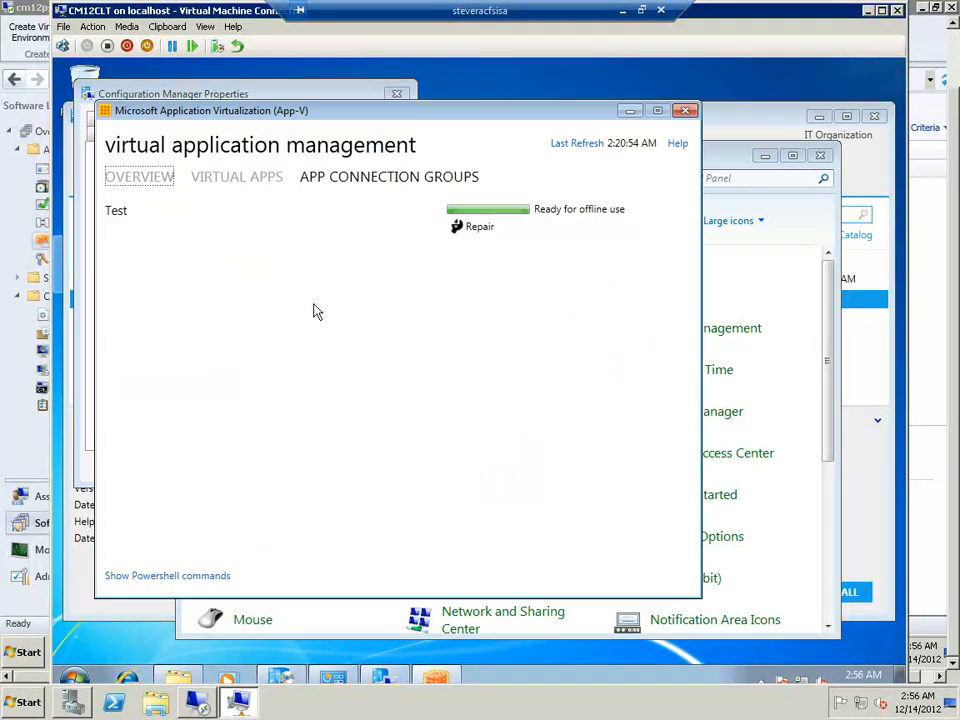
Repair the Test app connection group in the App-V client and launch Microsoft Office Excel 2003
click(494, 251)
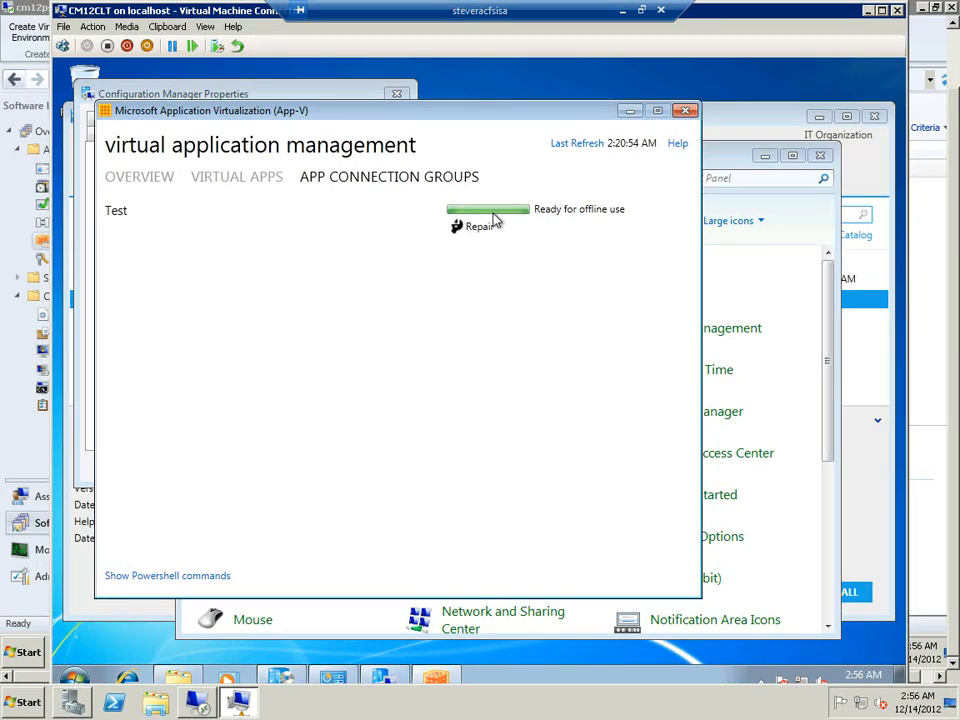
click(482, 226)
click(76, 679)
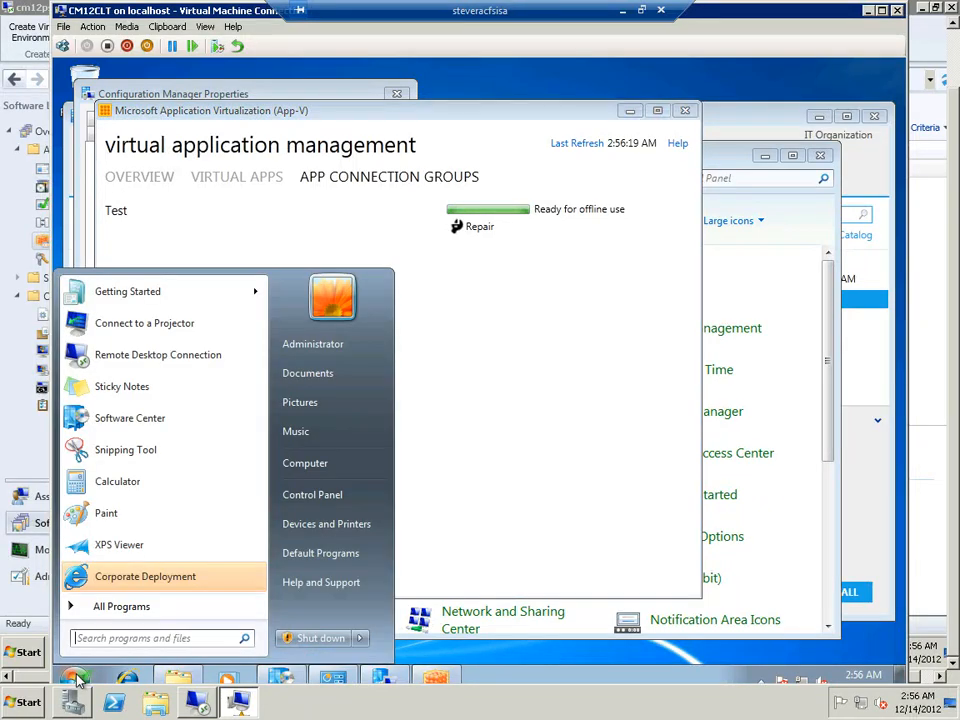
click(122, 606)
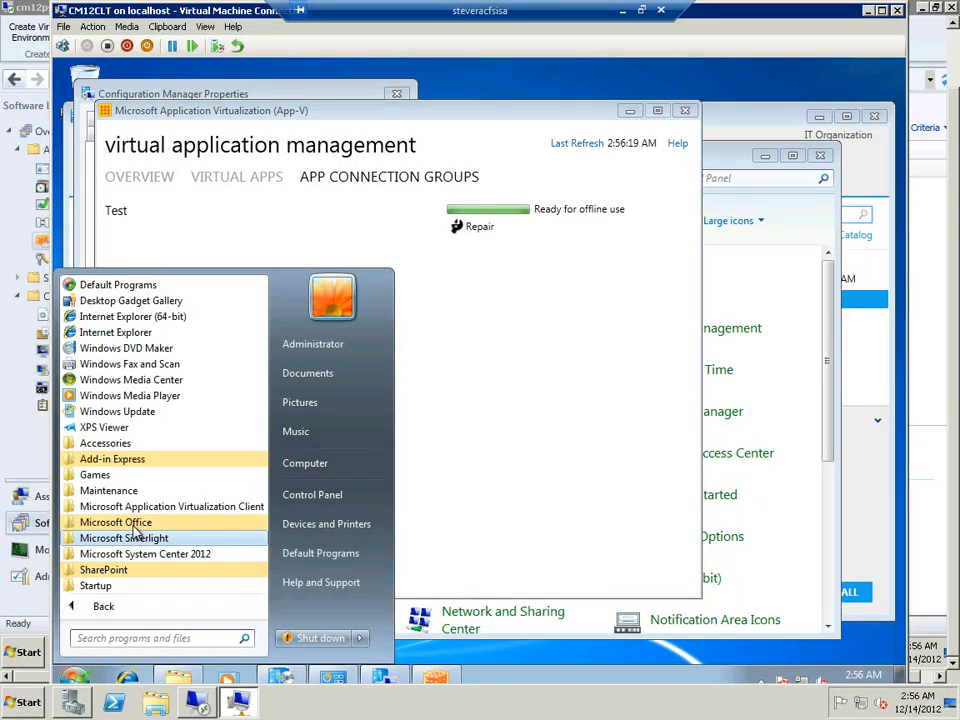
click(112, 522)
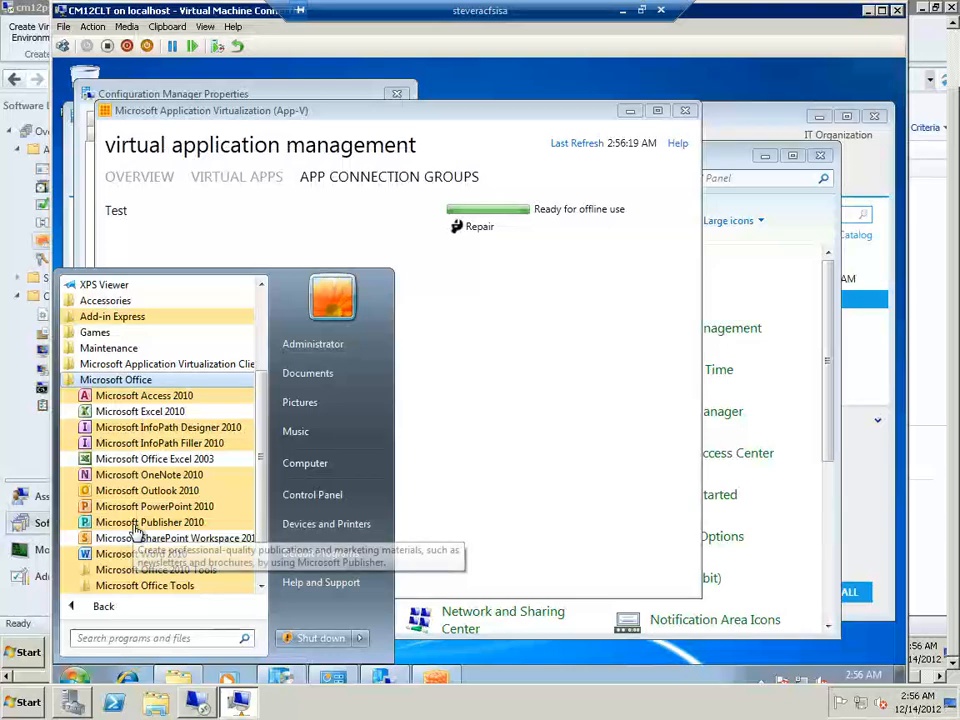
click(172, 460)
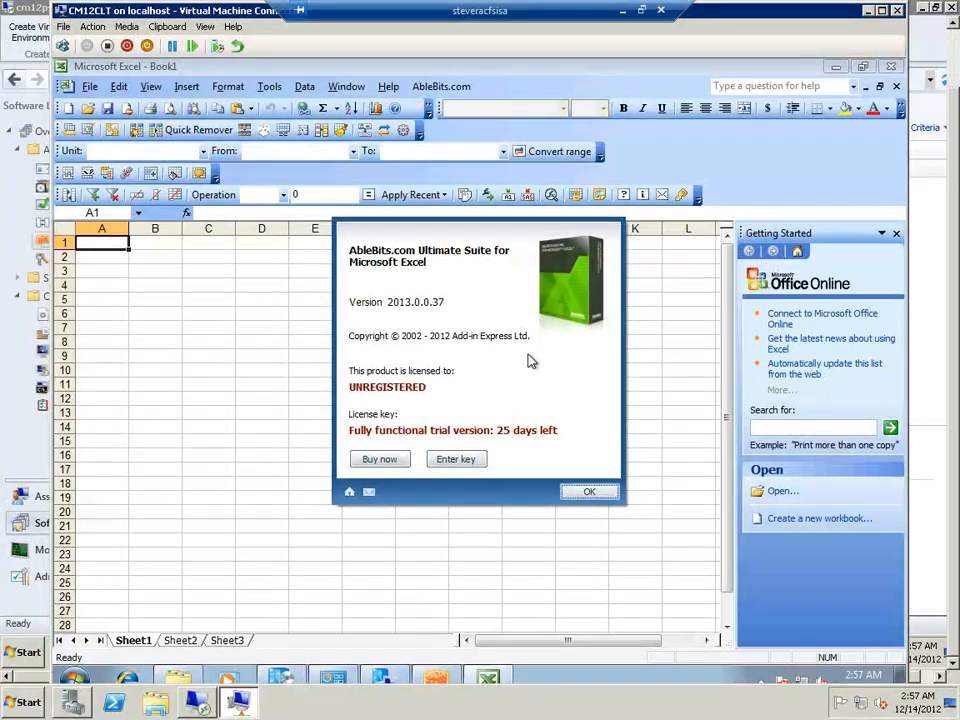
Dismiss the AbleBits.com Ultimate Suite splash window and look through the AbleBits.com add-in commands in Excel 2003
click(589, 491)
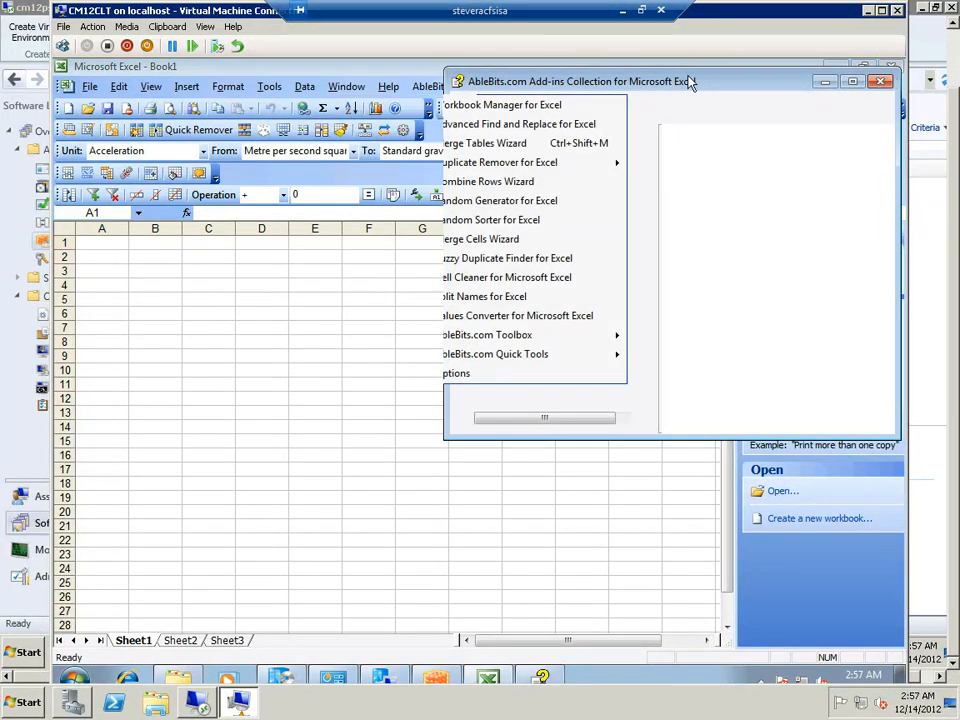
click(445, 87)
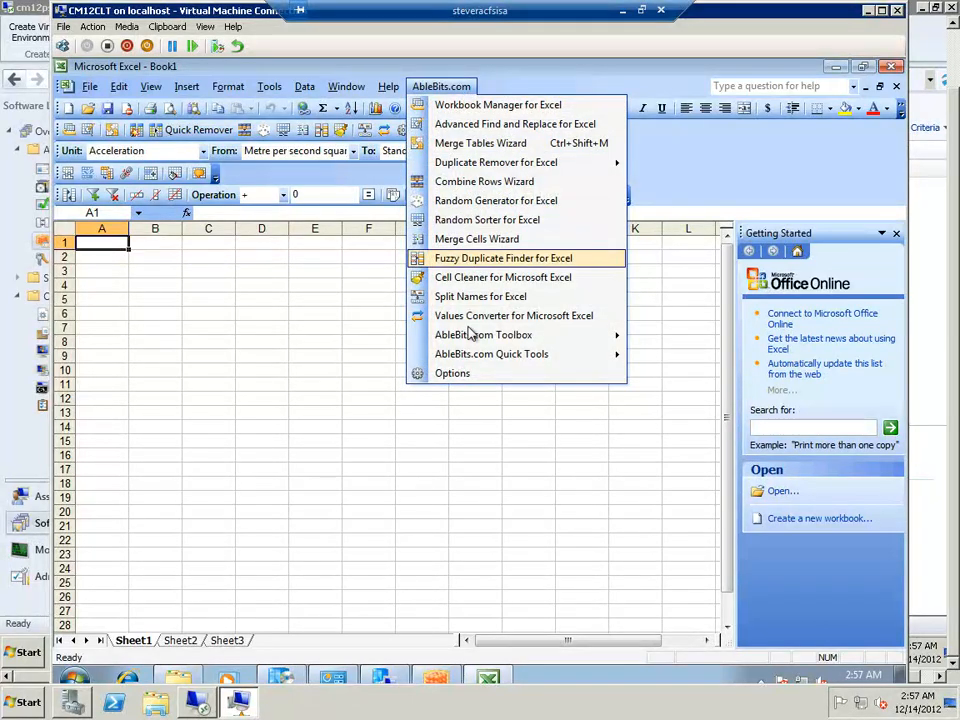
click(336, 370)
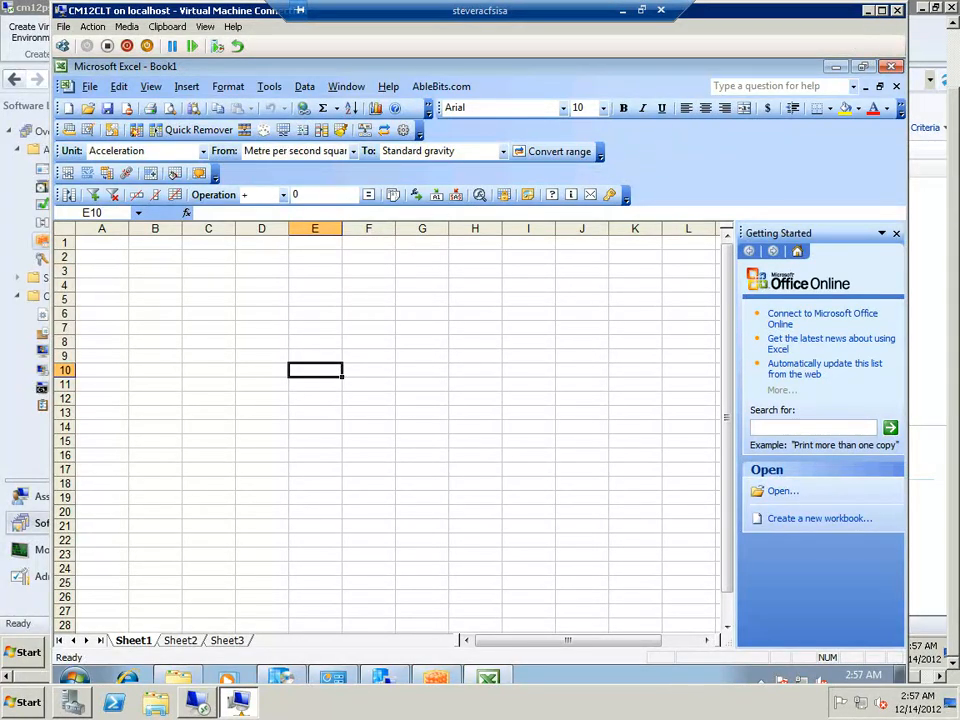
Close the CM12CLT connection window, reconnect to the virtual machine from Hyper-V Manager and close Excel 2003
click(896, 10)
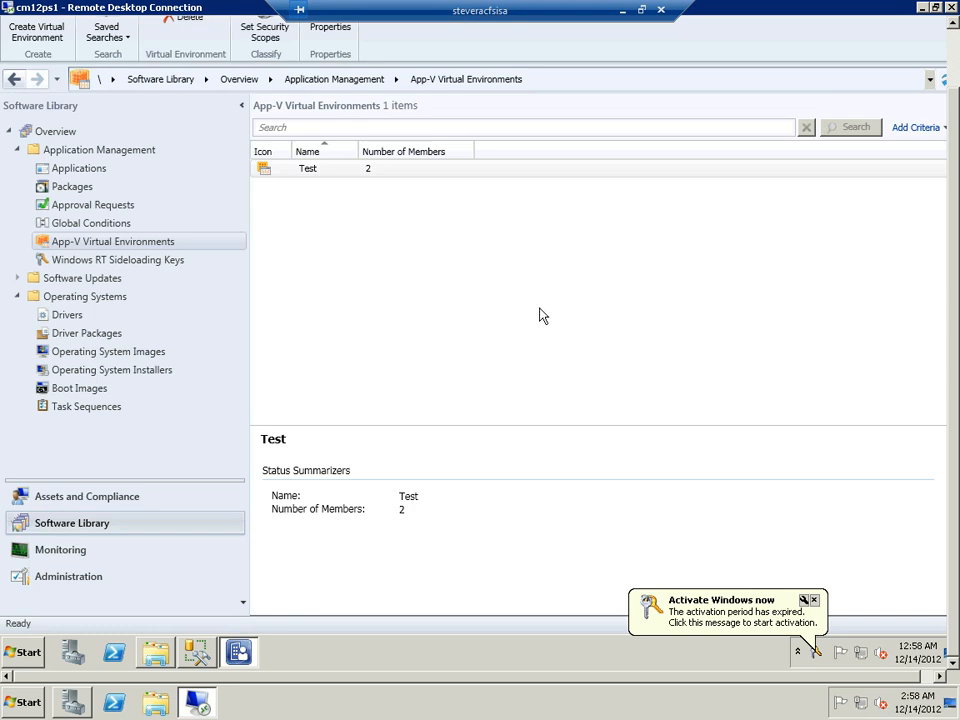
click(199, 706)
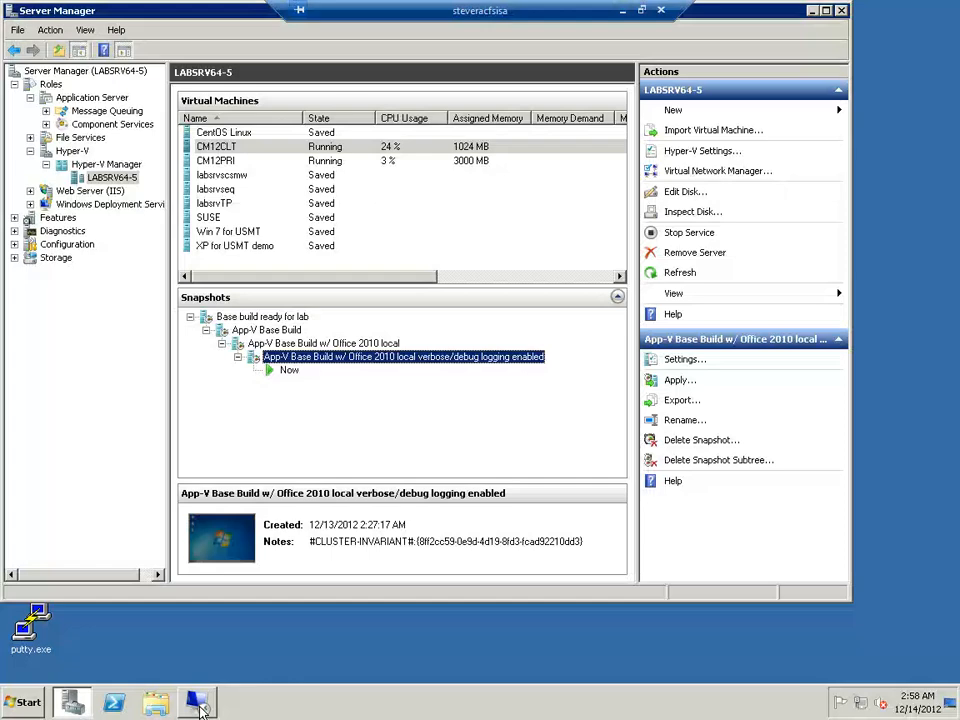
double_click(253, 156)
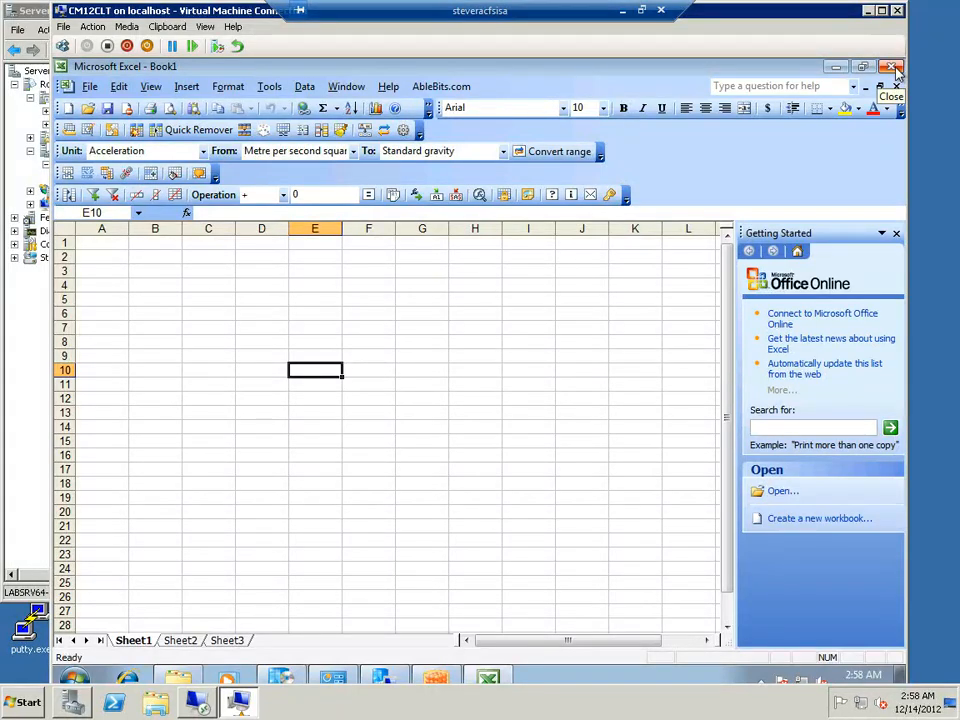
click(895, 70)
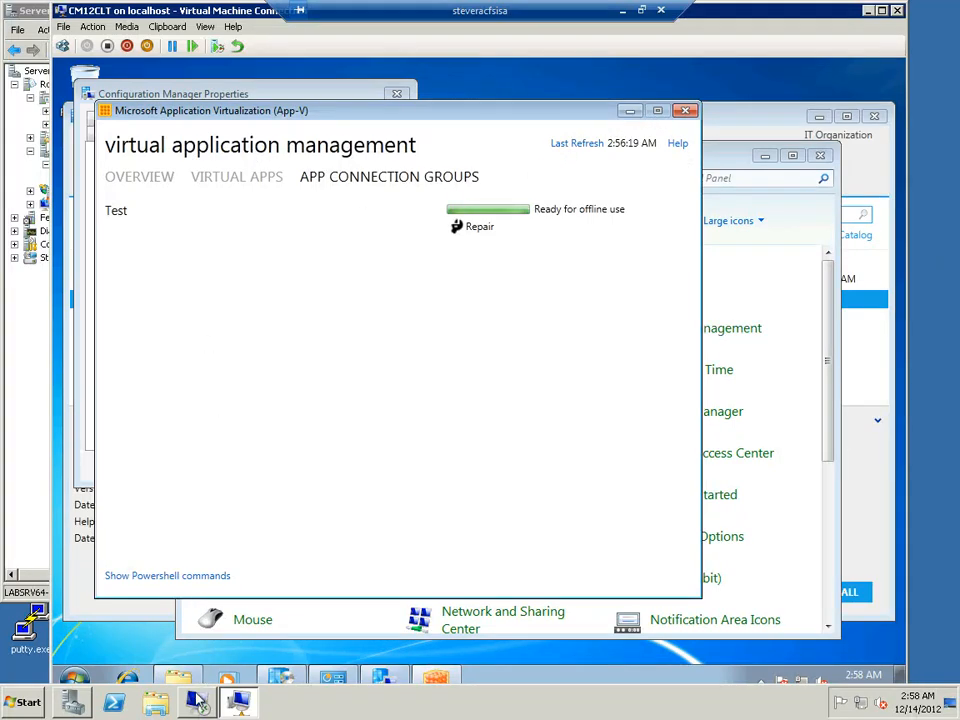
Close the client's Configuration Manager properties without changes and view the available software in Software Center
mouse_move(196, 699)
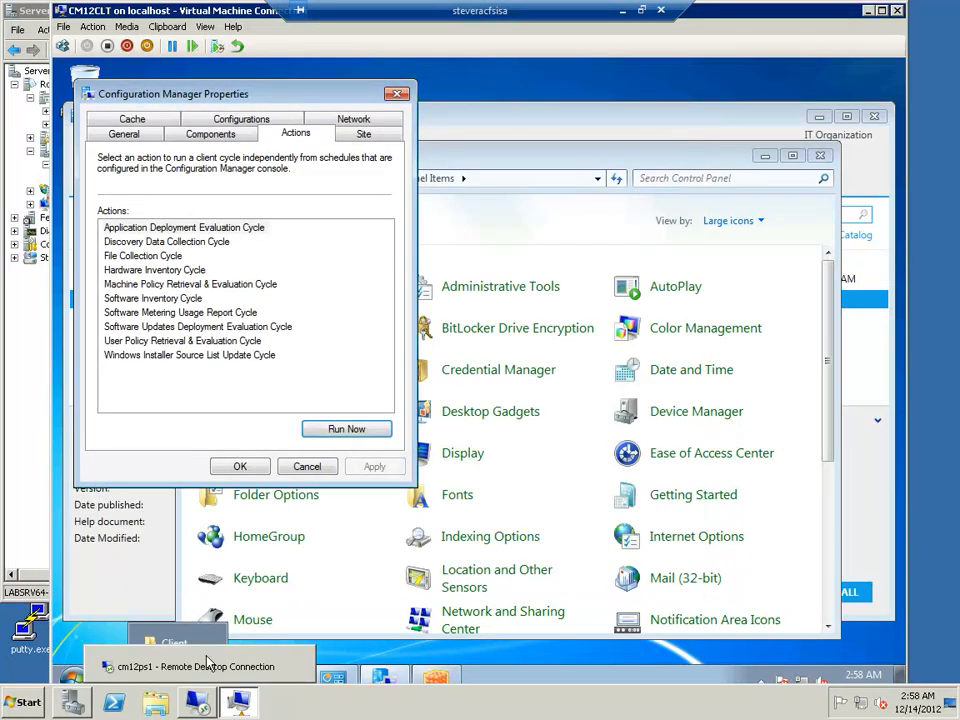
click(309, 470)
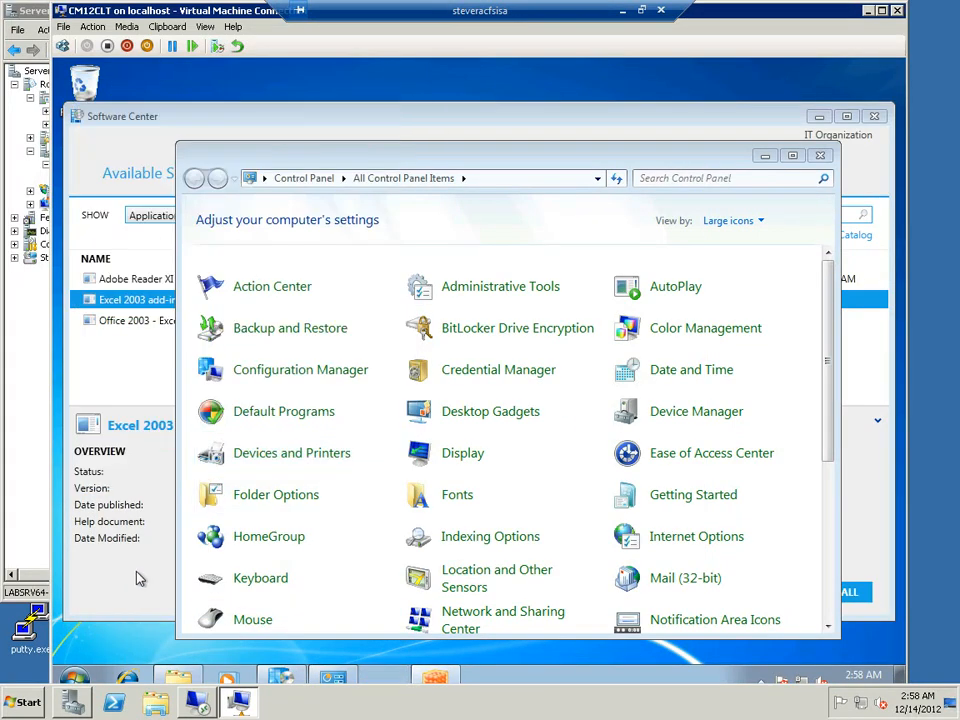
click(135, 576)
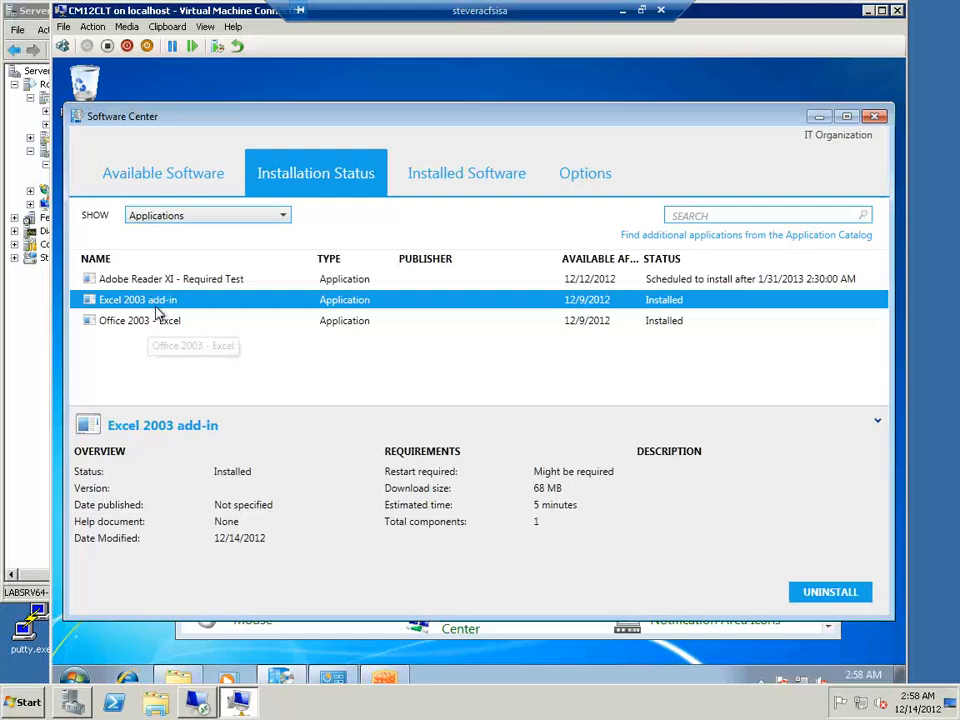
click(160, 184)
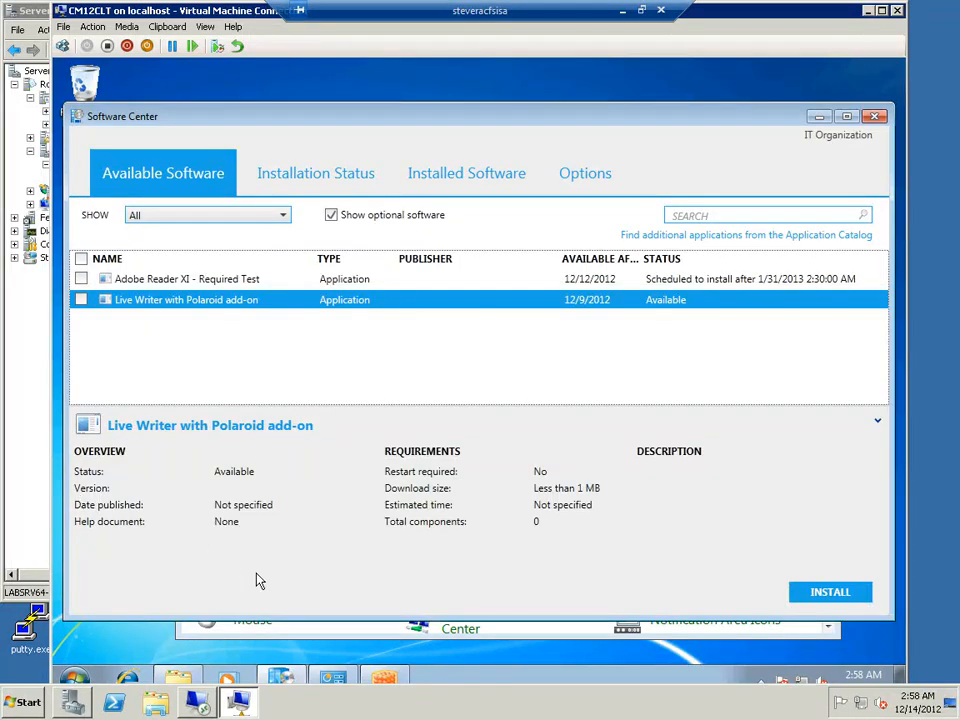
Show the PowerShell commands in the App-V client, review its virtual apps and connection groups, and minimize it
click(388, 680)
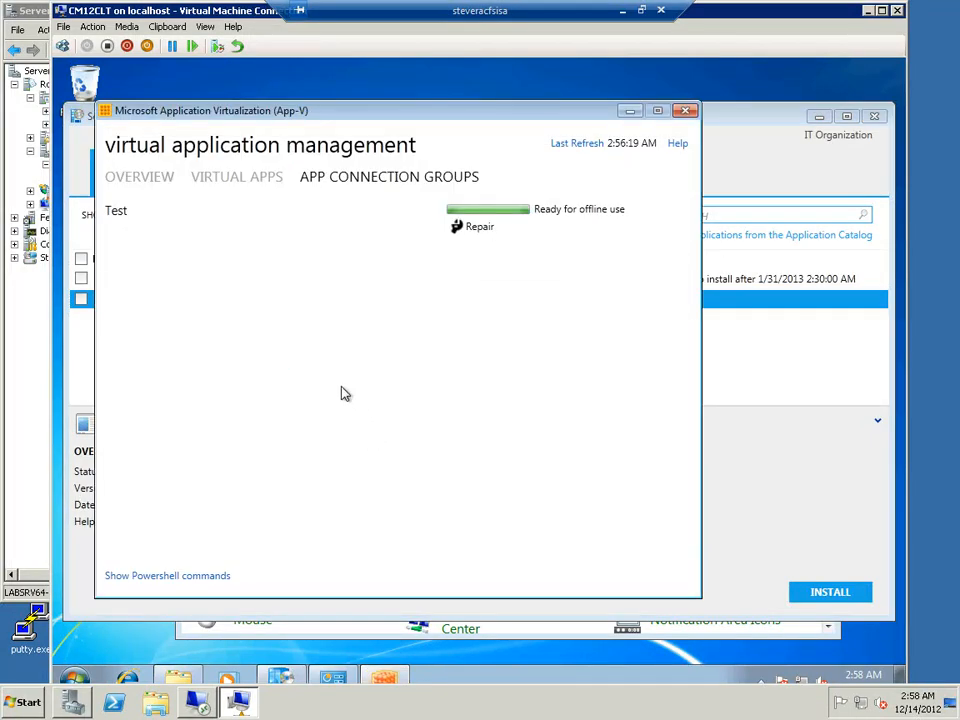
click(166, 576)
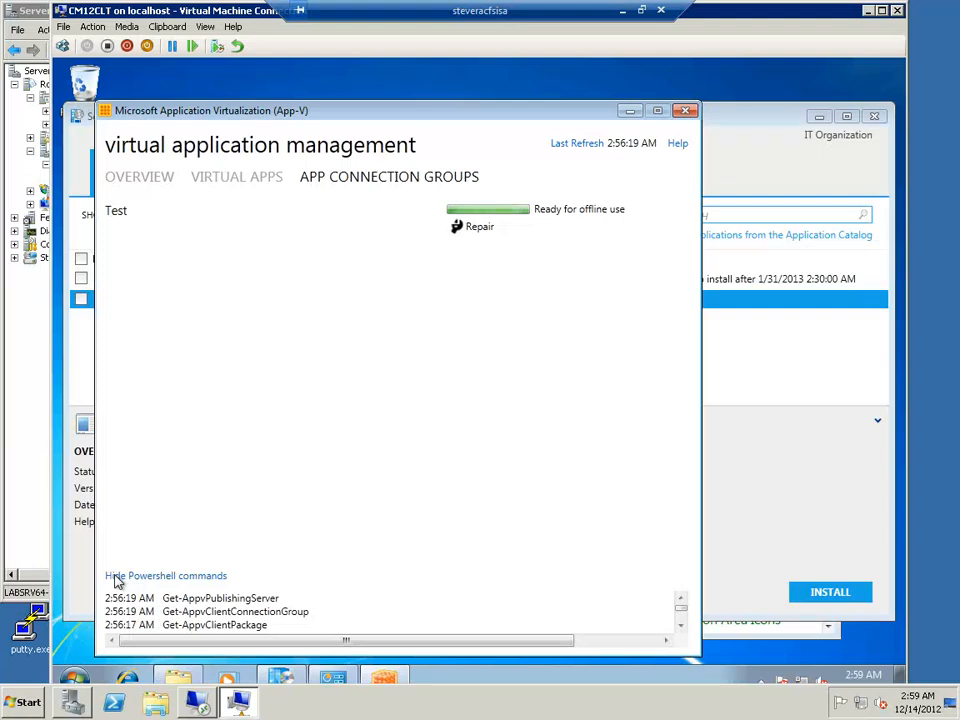
click(232, 178)
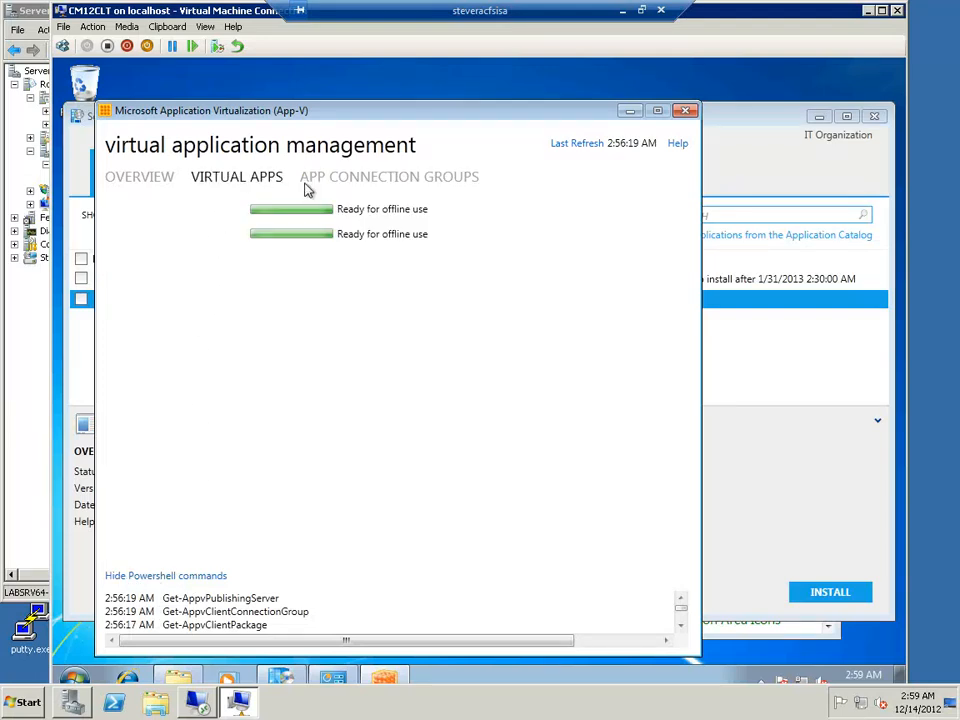
click(347, 180)
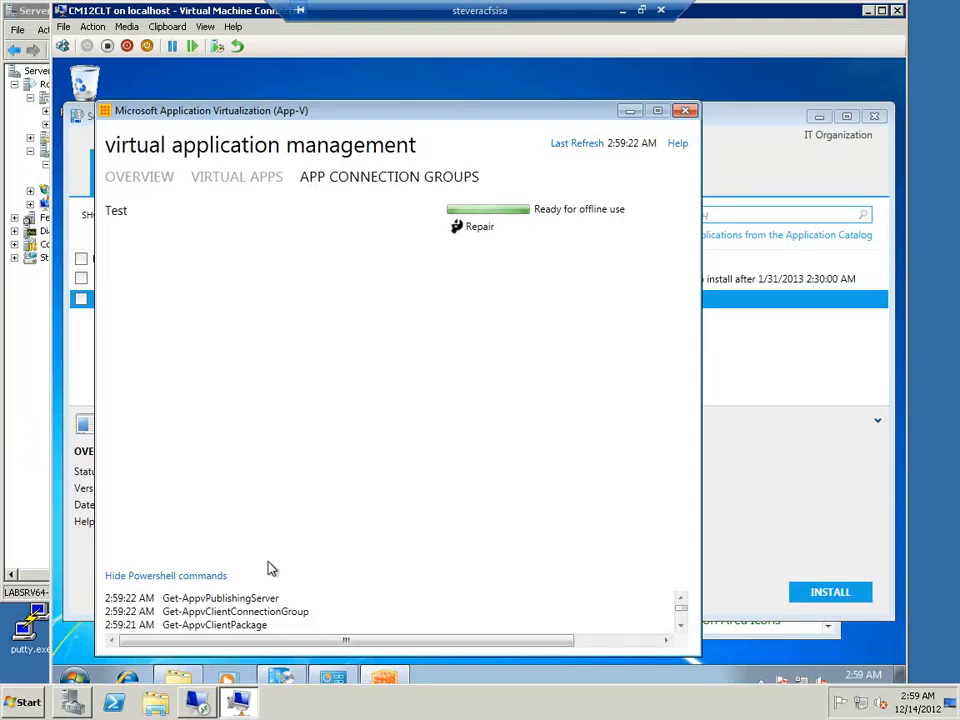
click(624, 114)
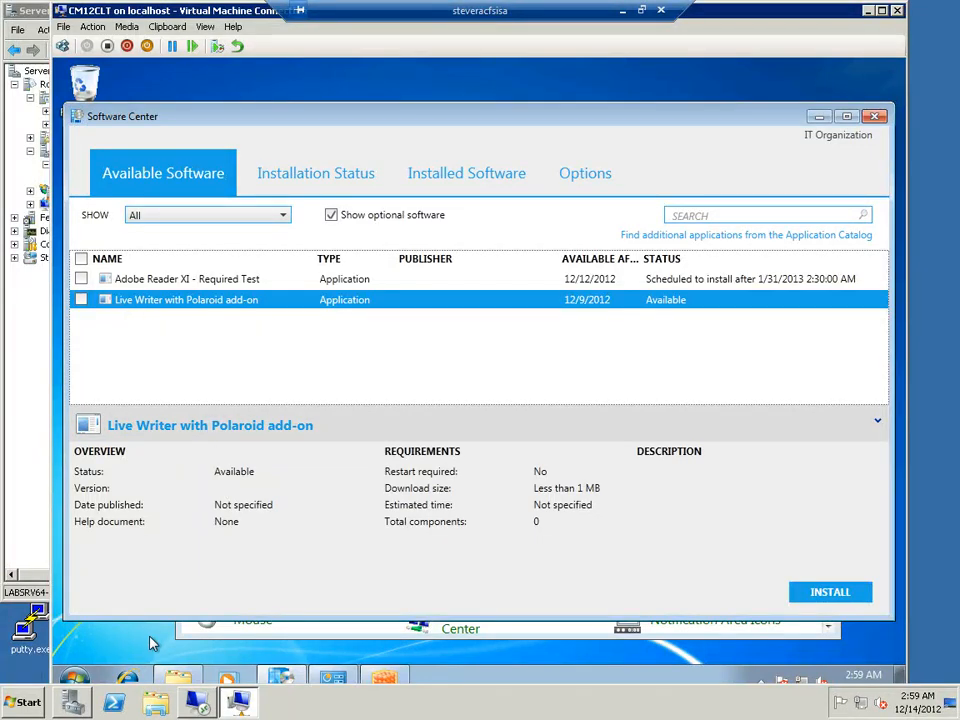
Browse from the App-V Client folder to C:\Windows\ccmcache and view its numbered cache folders
mouse_move(185, 683)
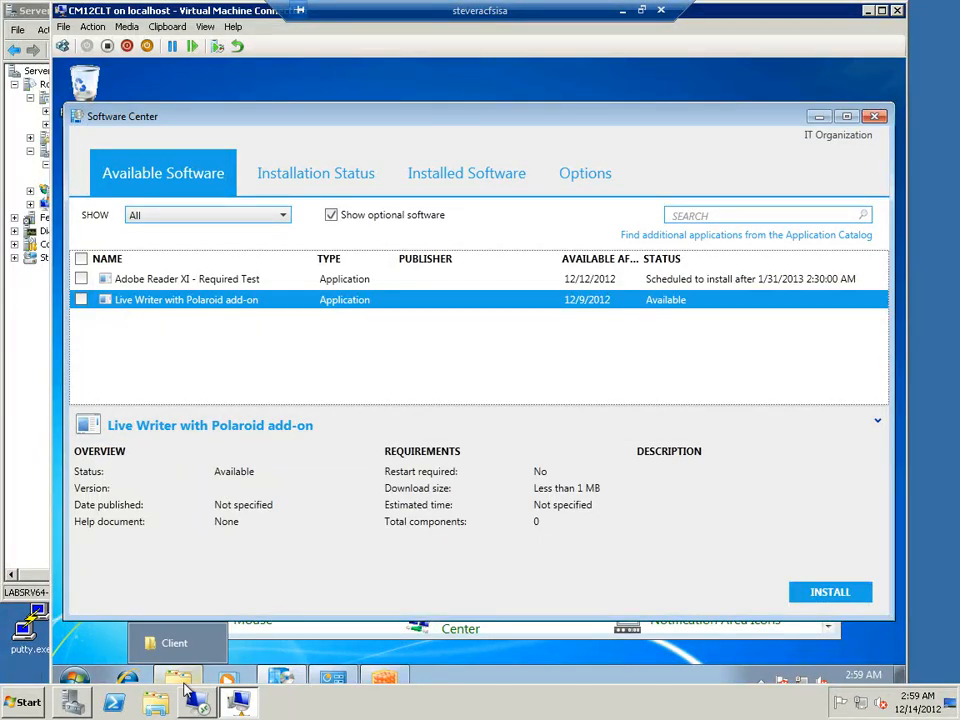
click(163, 643)
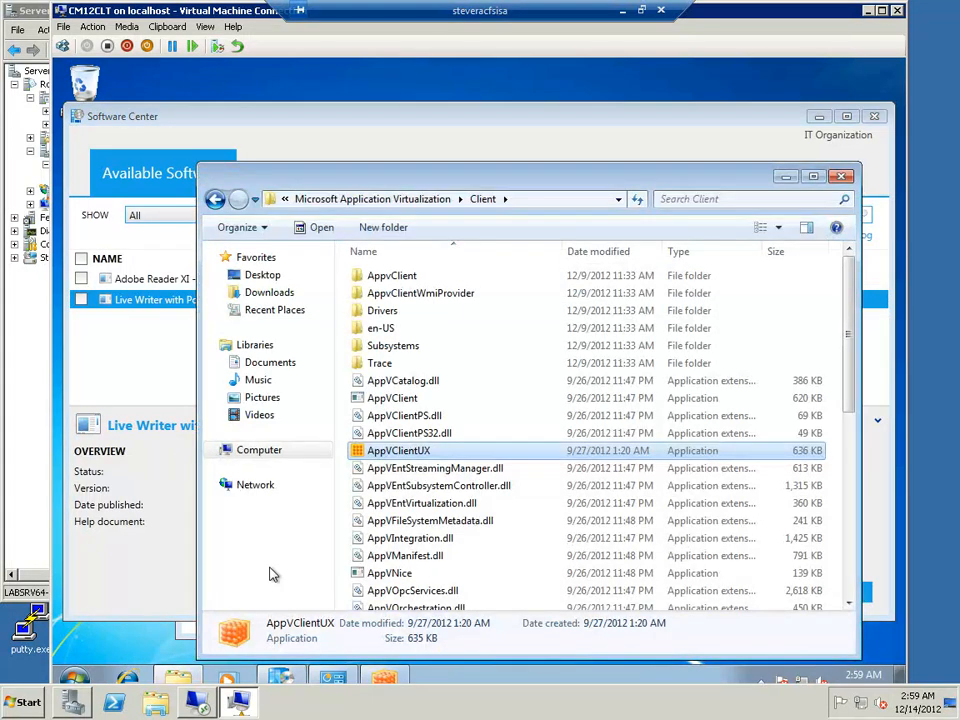
click(214, 200)
click(214, 200)
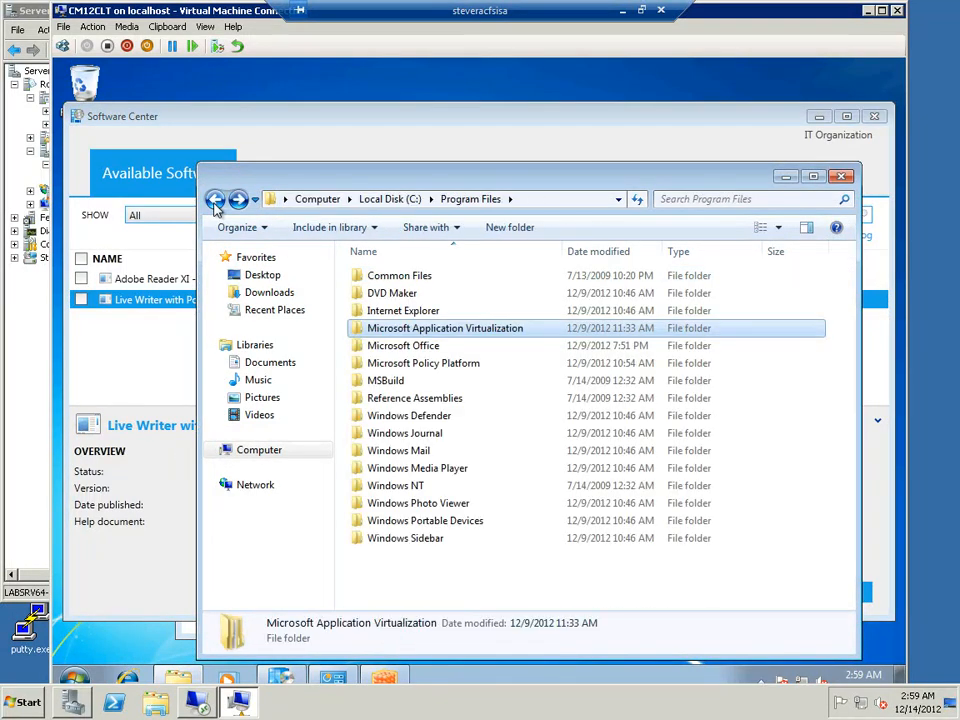
click(214, 203)
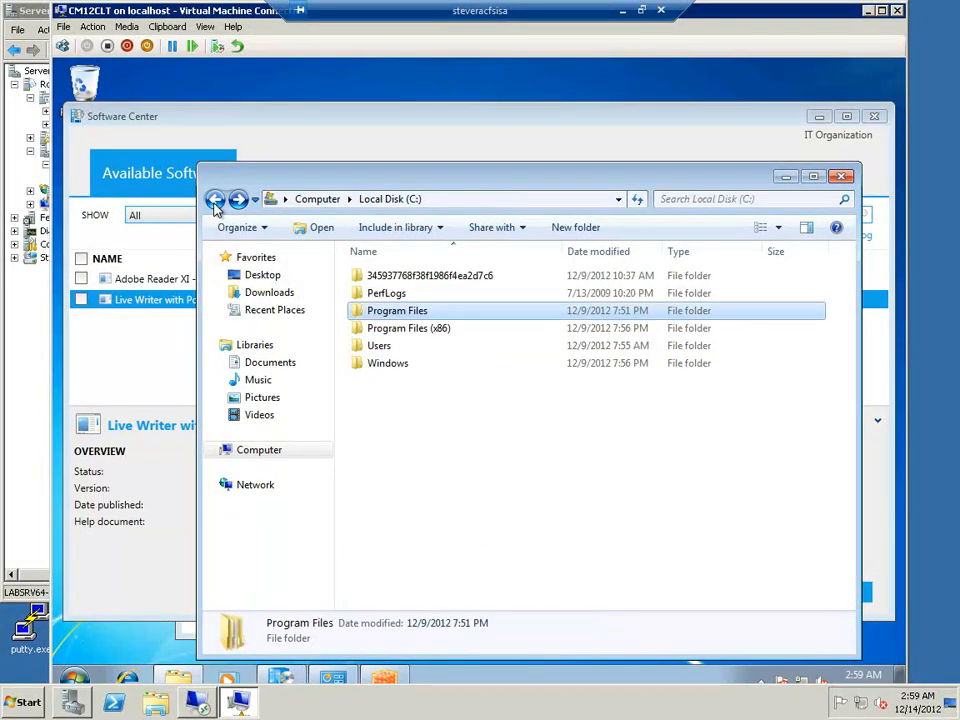
double_click(392, 364)
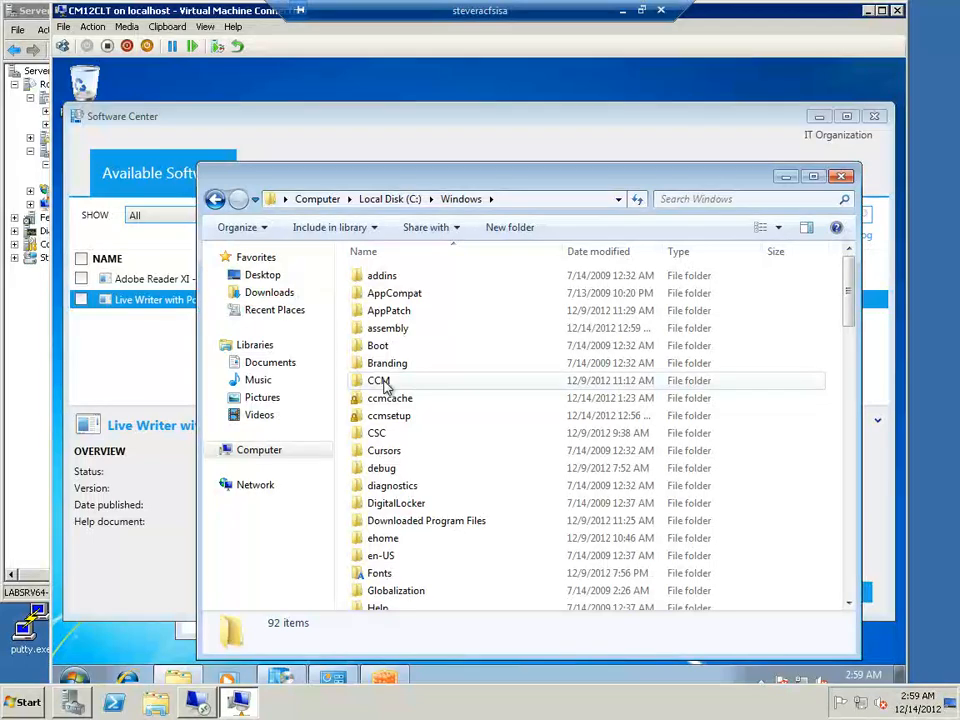
double_click(389, 399)
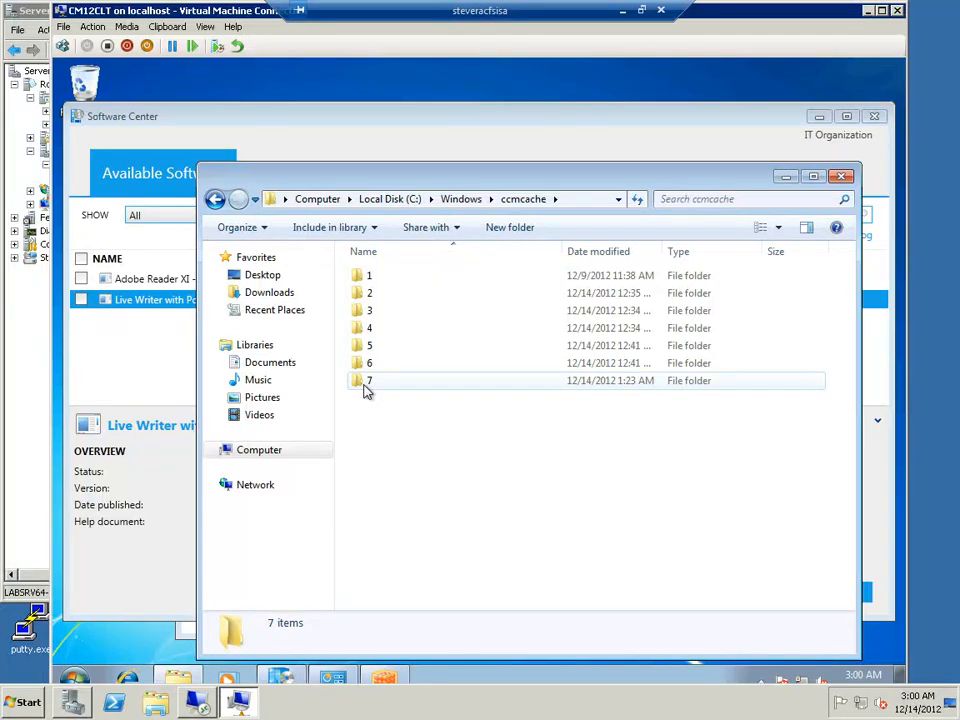
mouse_move(365, 391)
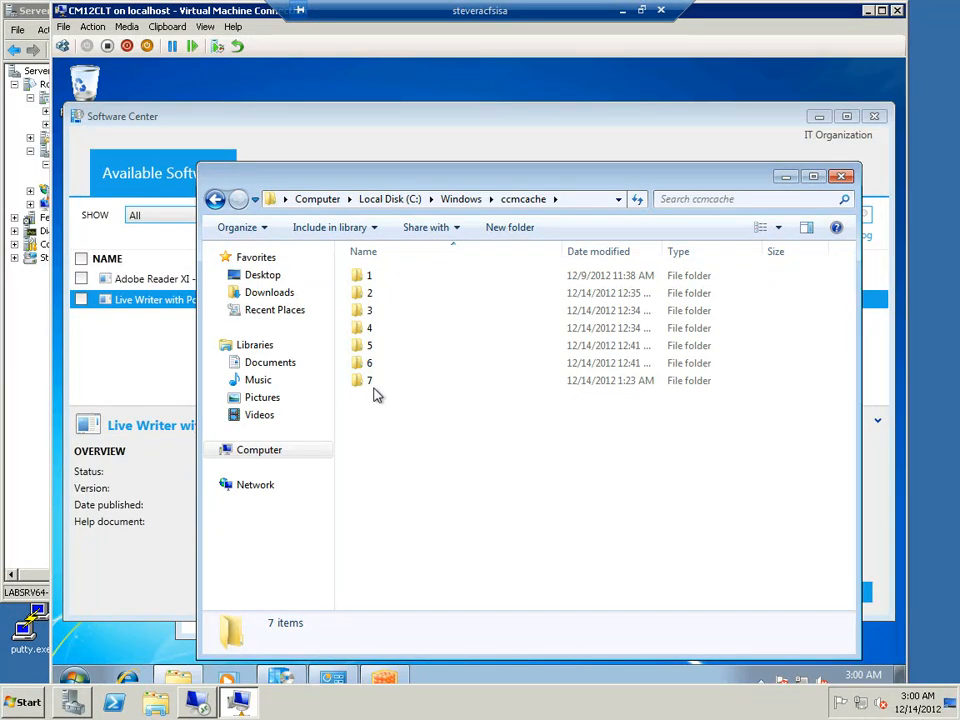
Open Local Disk (C:) in a second Explorer window on the client
click(81, 681)
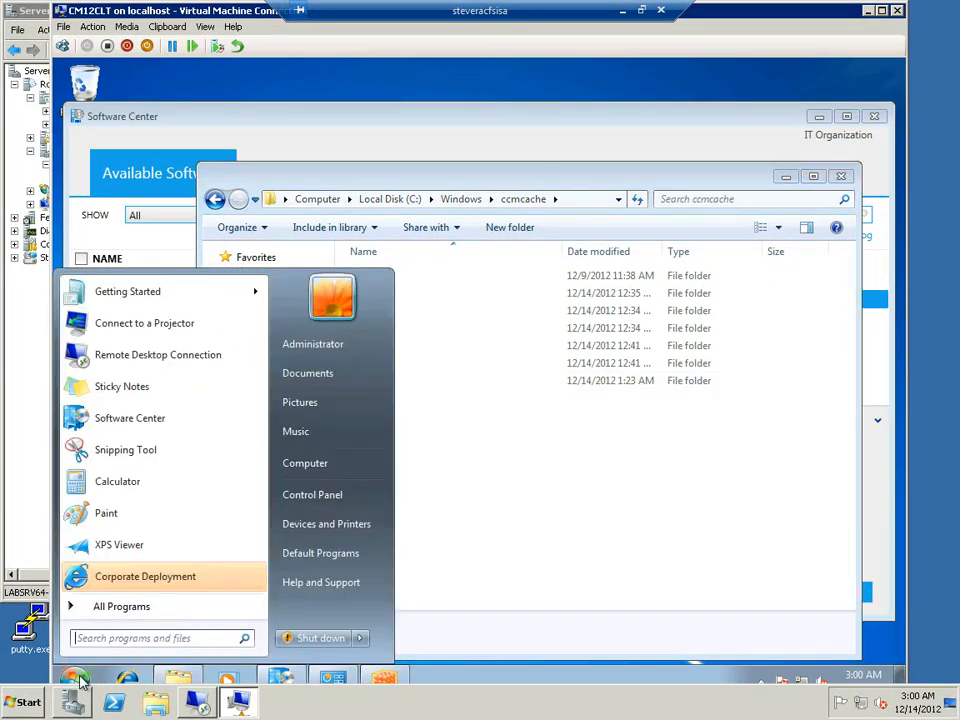
click(307, 463)
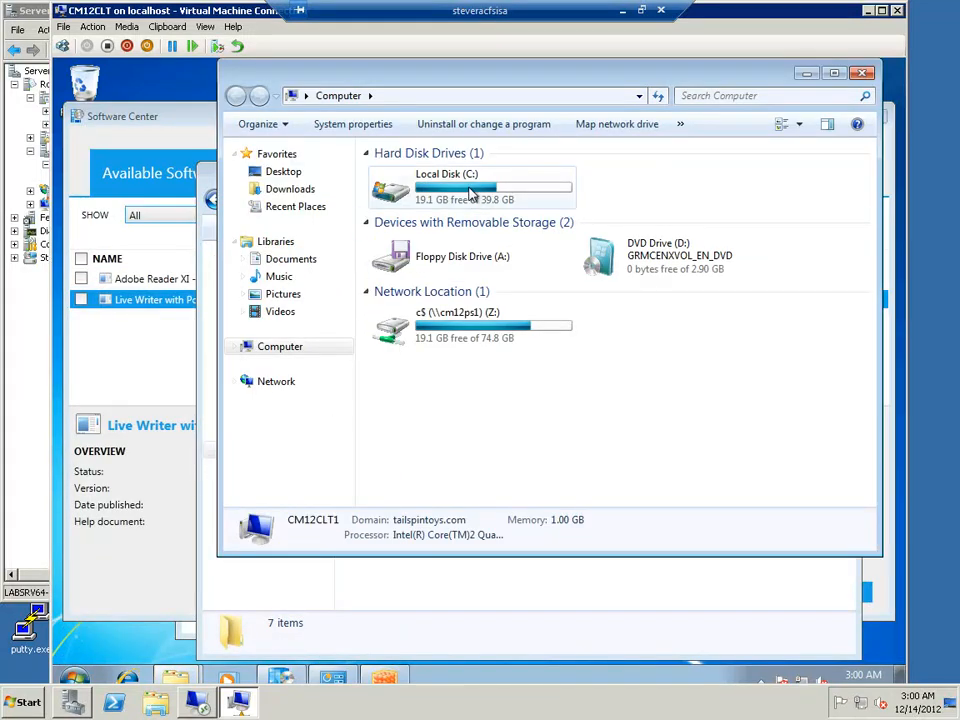
click(470, 194)
double_click(470, 194)
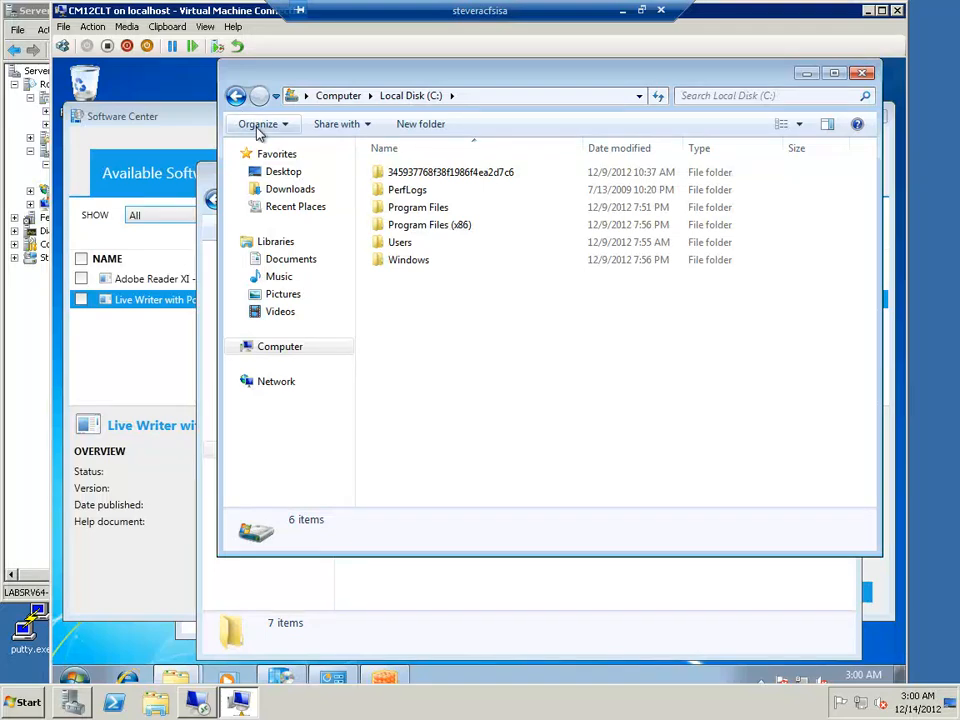
Set the folder options to show hidden files, empty drives, known file extensions and protected operating system files
click(258, 128)
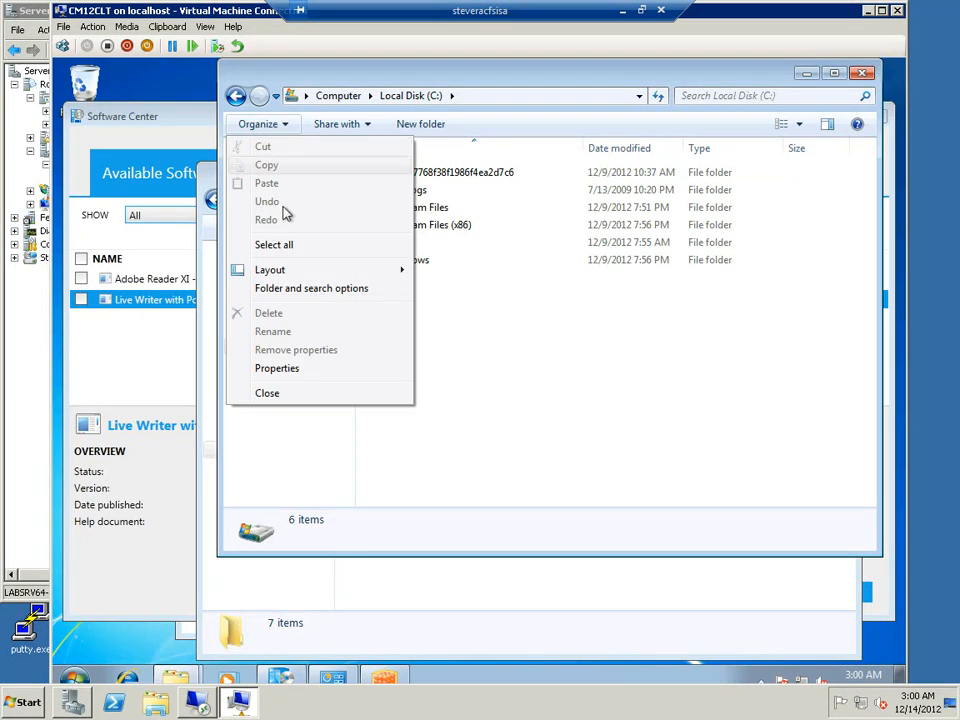
click(282, 290)
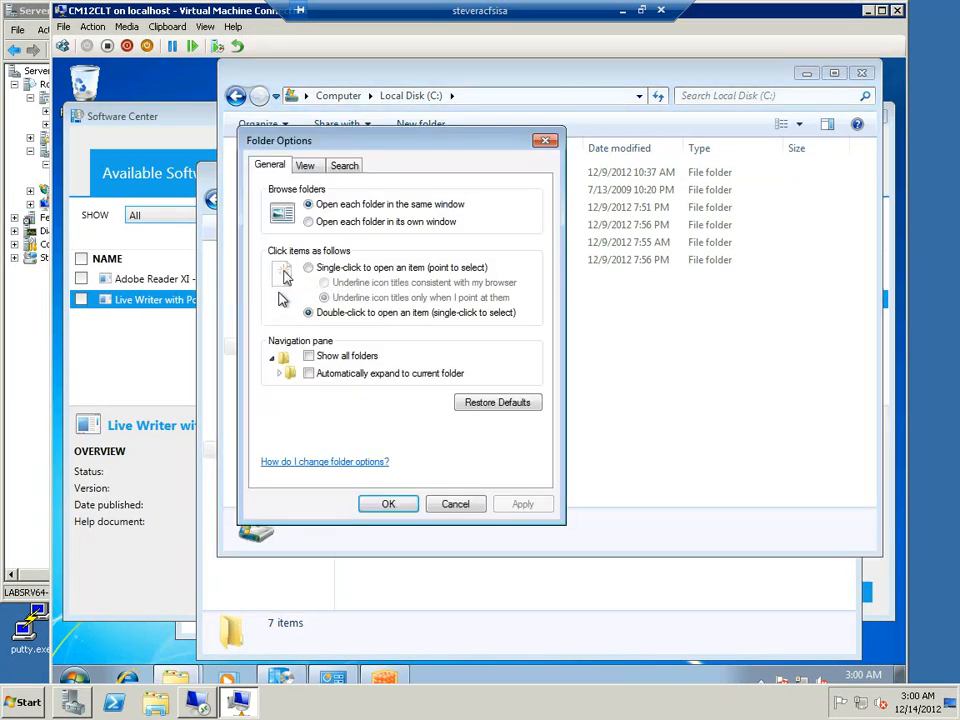
click(306, 167)
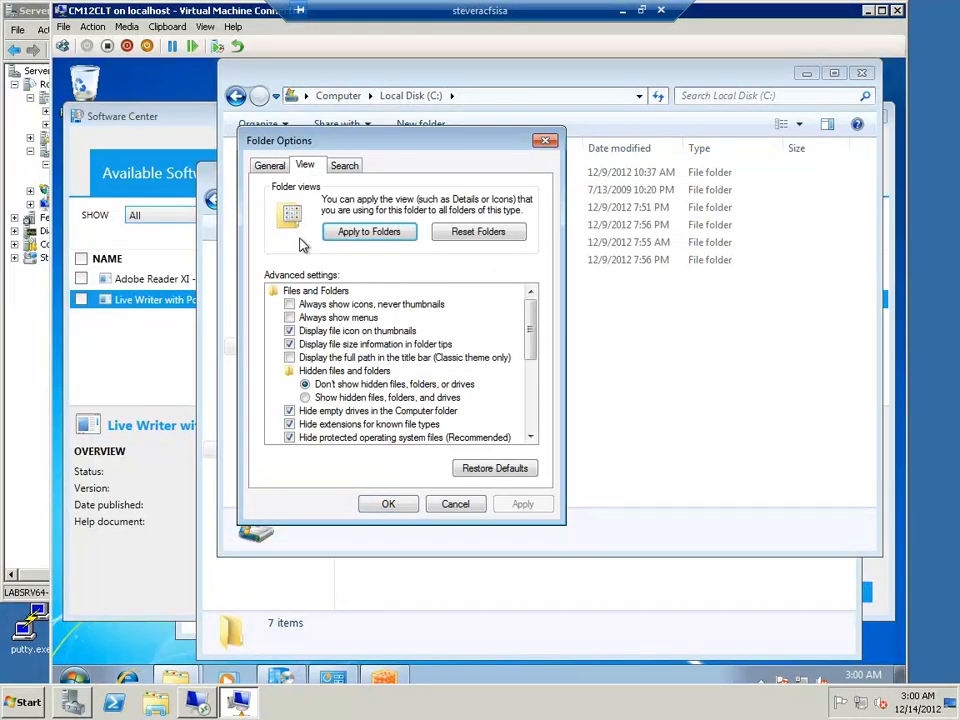
click(290, 411)
click(290, 424)
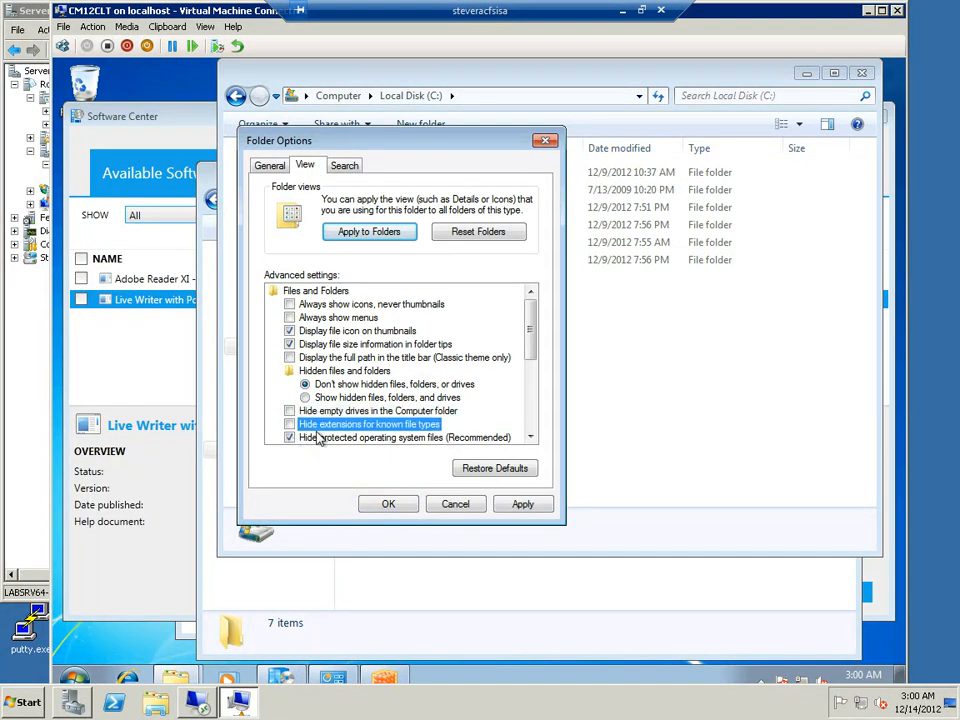
click(312, 437)
click(604, 396)
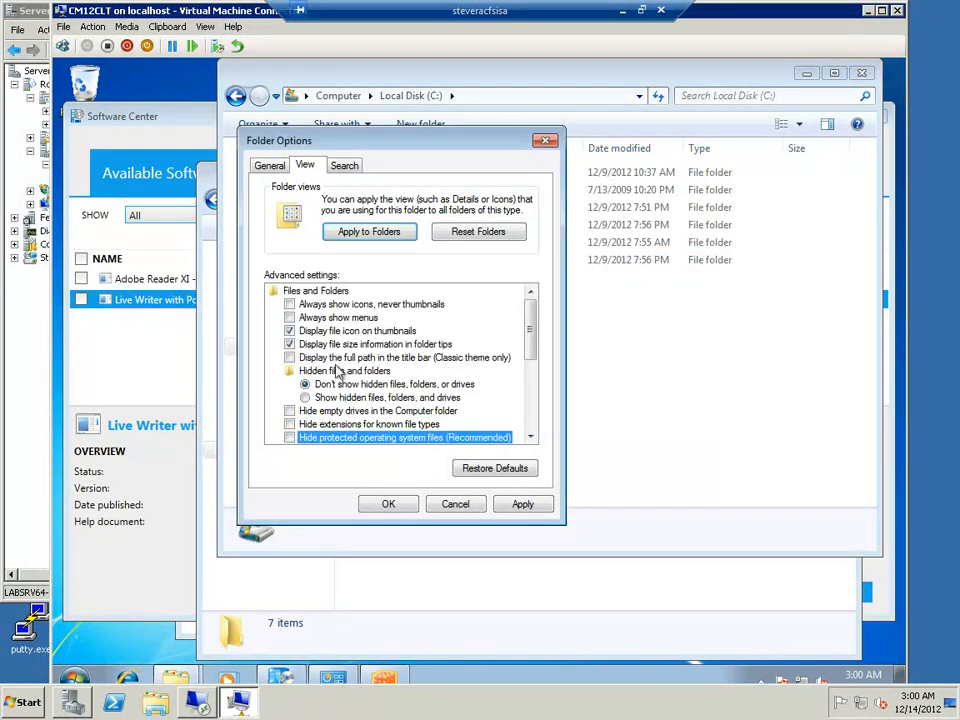
click(327, 388)
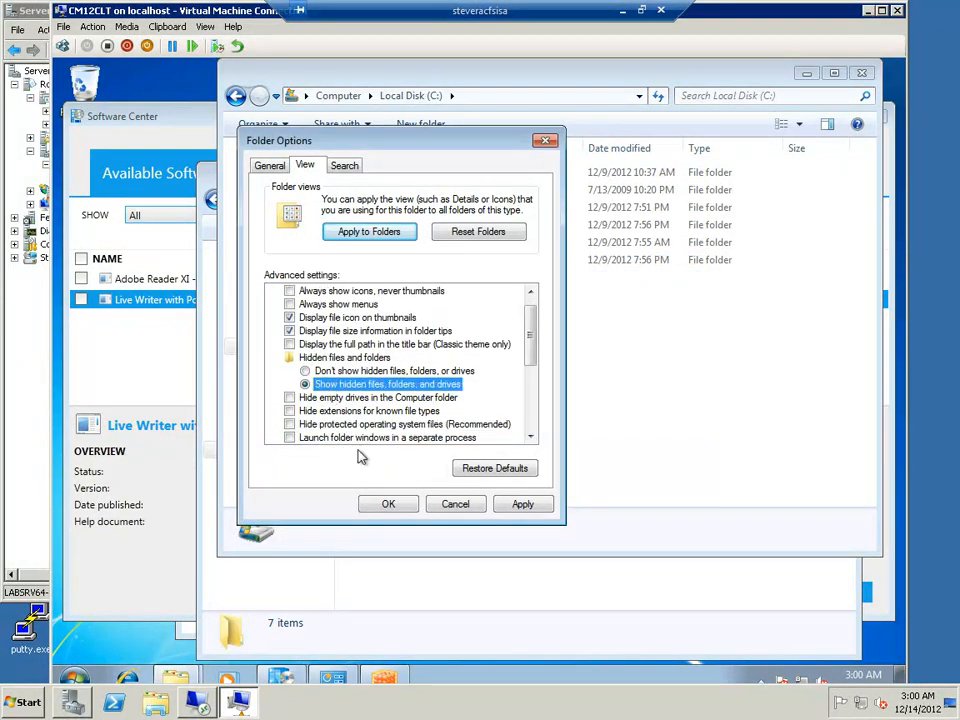
click(389, 505)
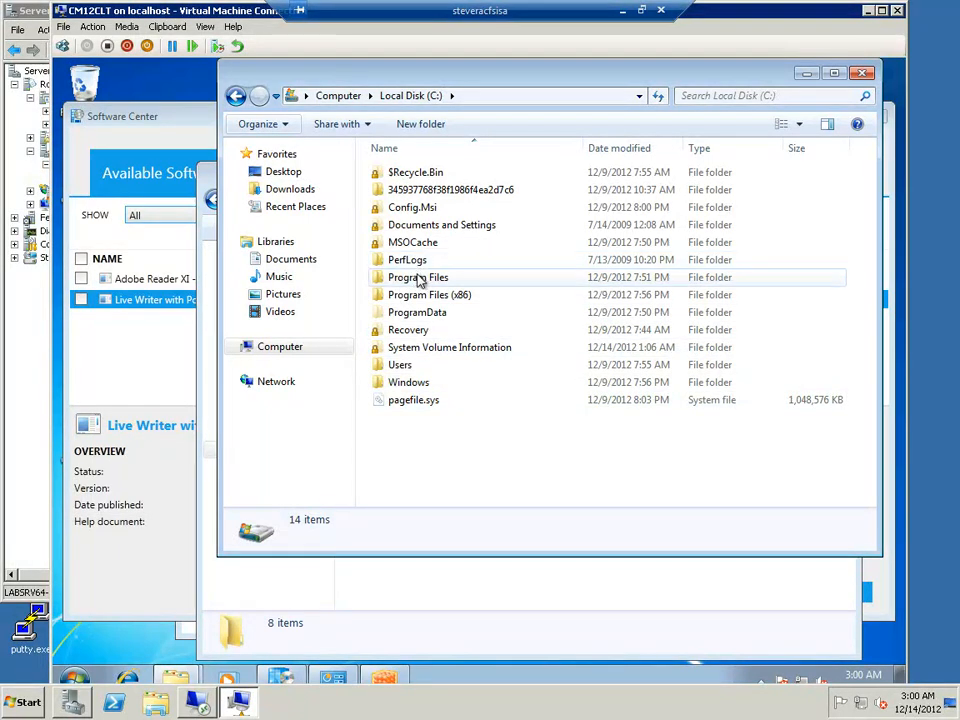
Open C:\ProgramData\App-V and look over the package folders stored there
double_click(428, 313)
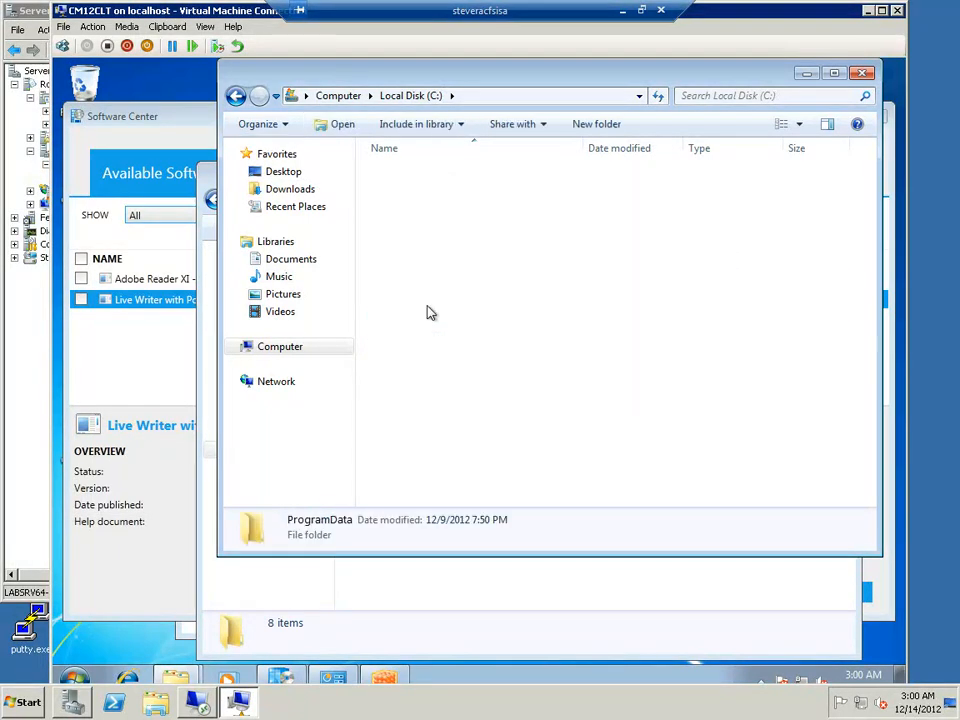
double_click(420, 190)
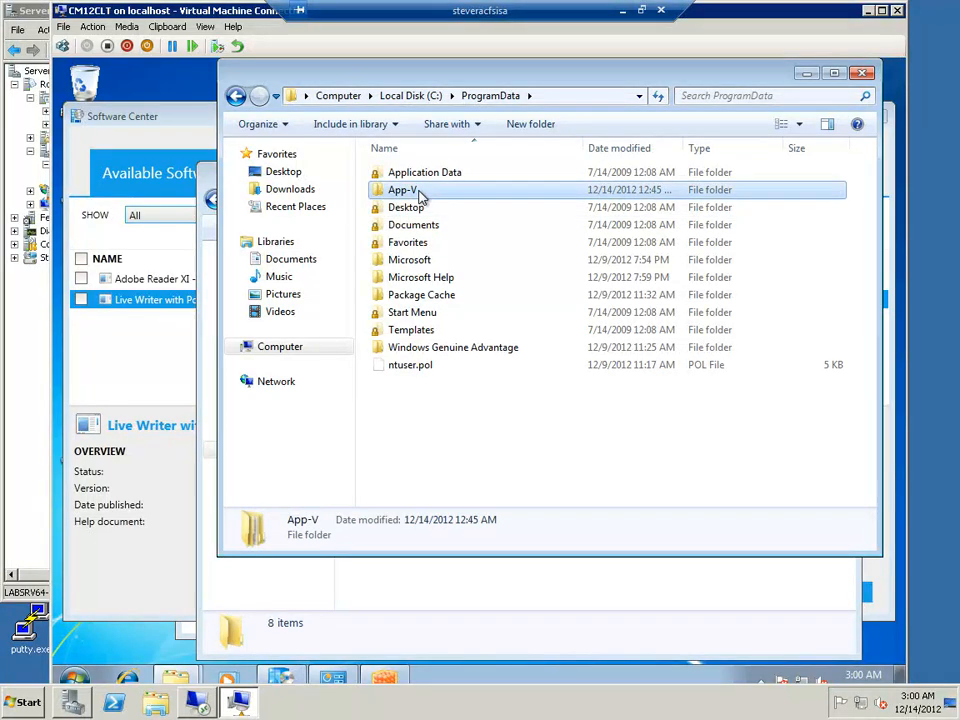
click(430, 176)
click(430, 190)
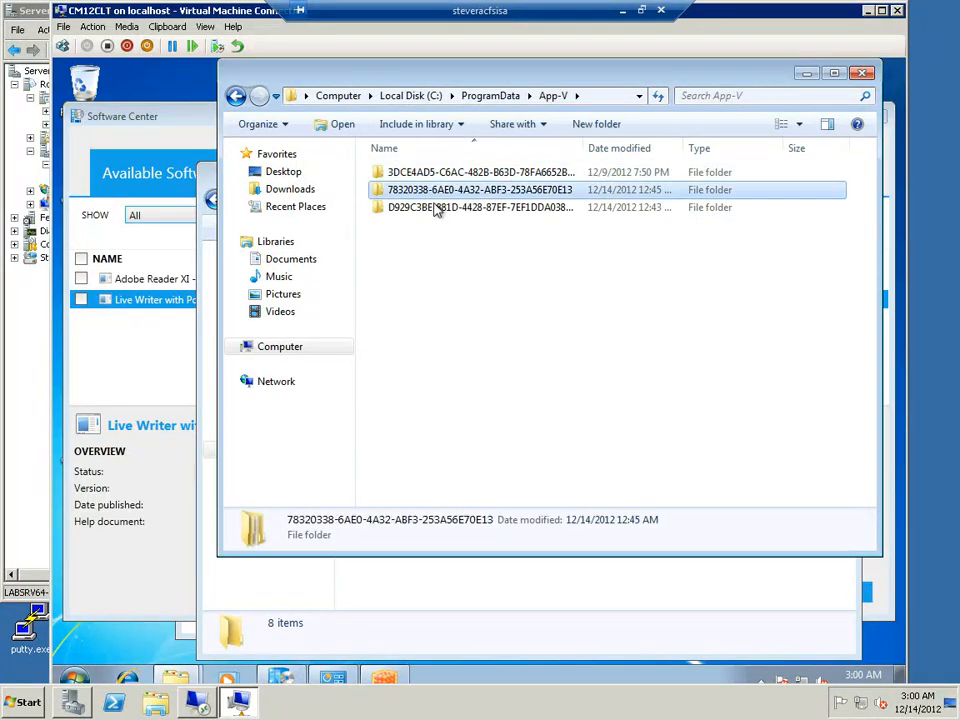
click(435, 213)
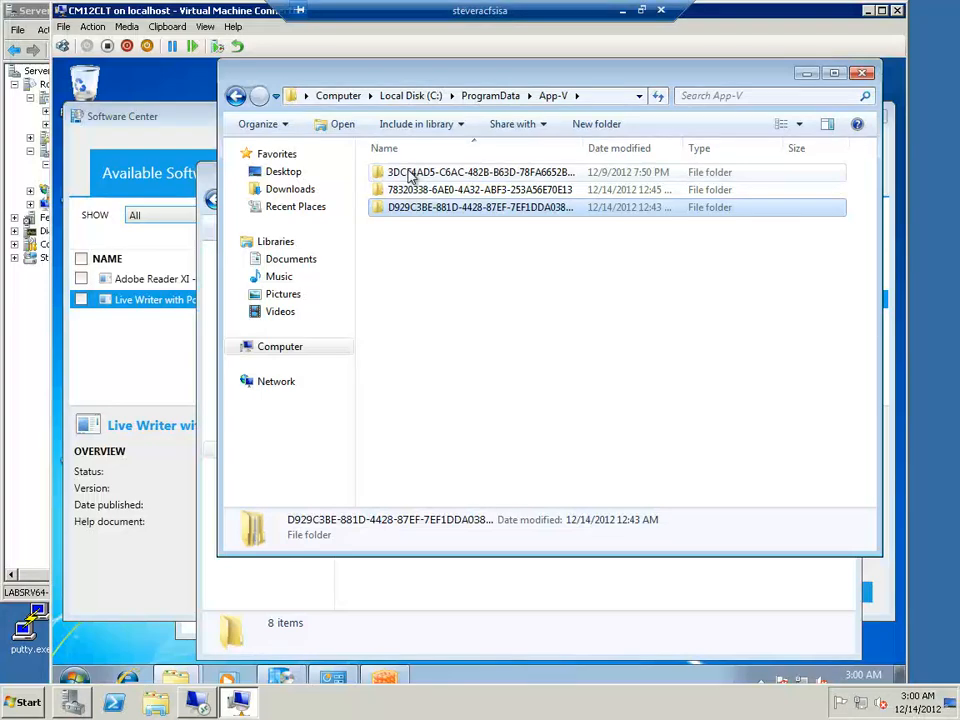
Examine the 78320338-6AE0-4A32-ABF3-253A56E70E13 package's version folder, including its registry and metadata files and the Root\OFFICE11 contents
click(420, 192)
double_click(420, 192)
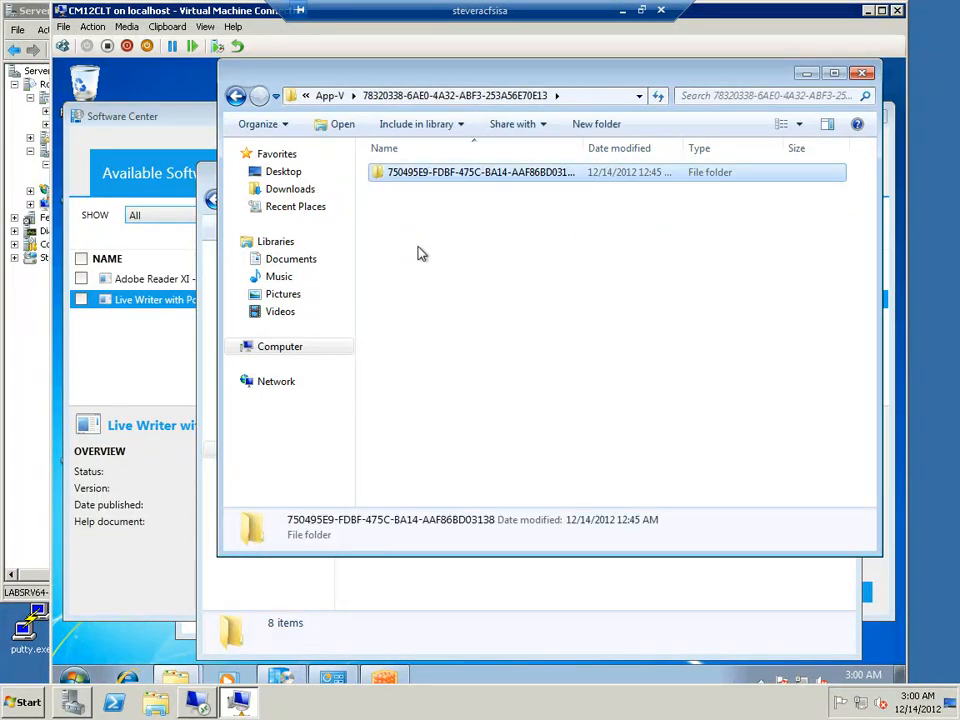
double_click(439, 179)
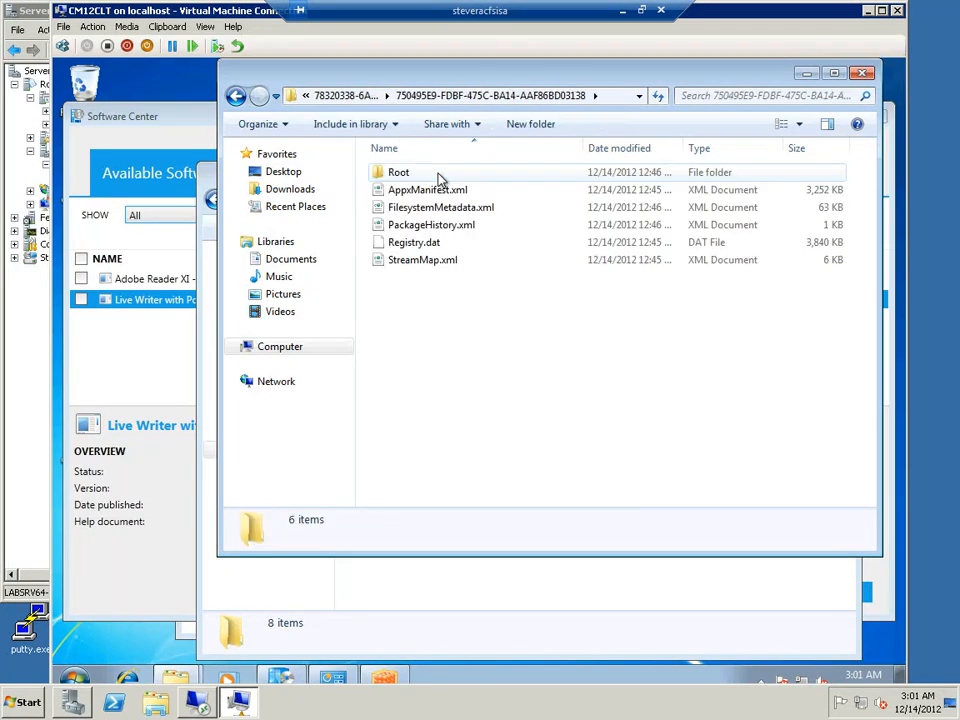
click(413, 245)
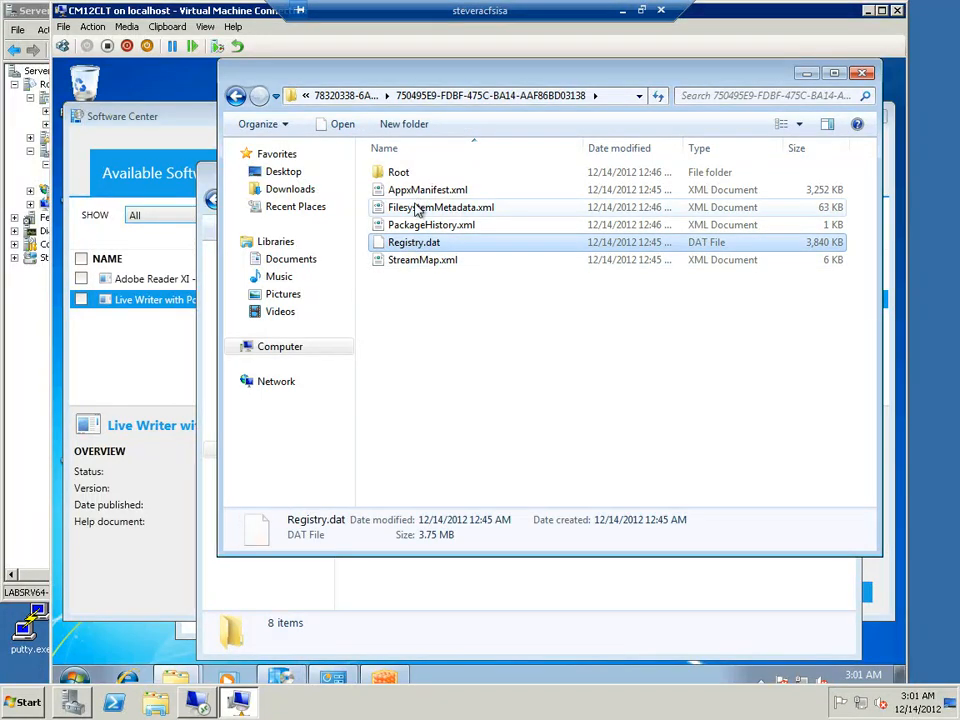
click(430, 207)
double_click(410, 175)
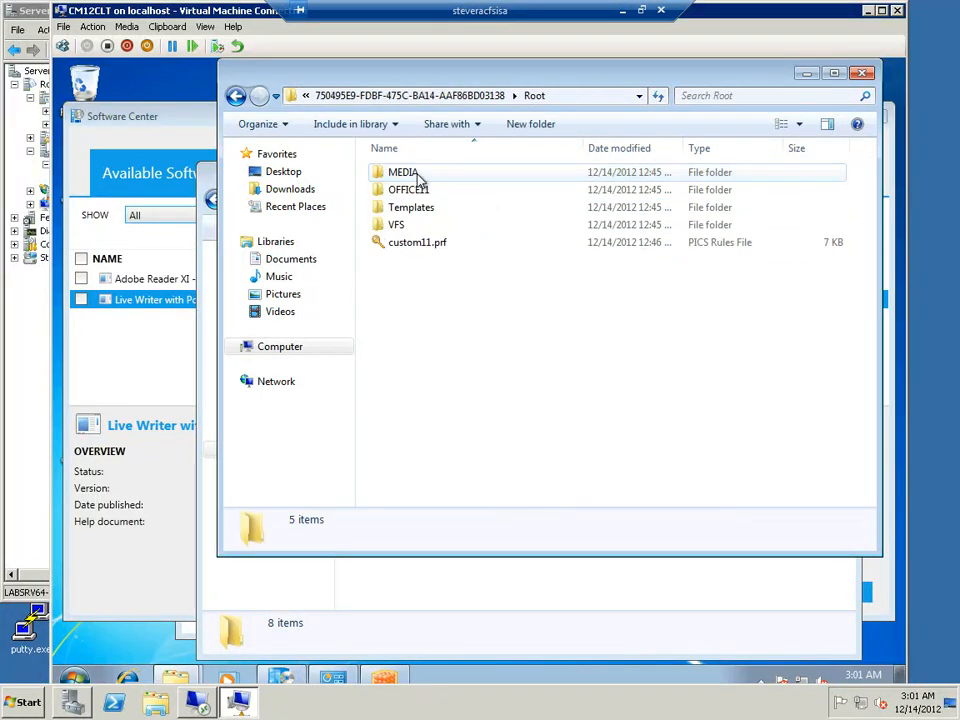
double_click(411, 192)
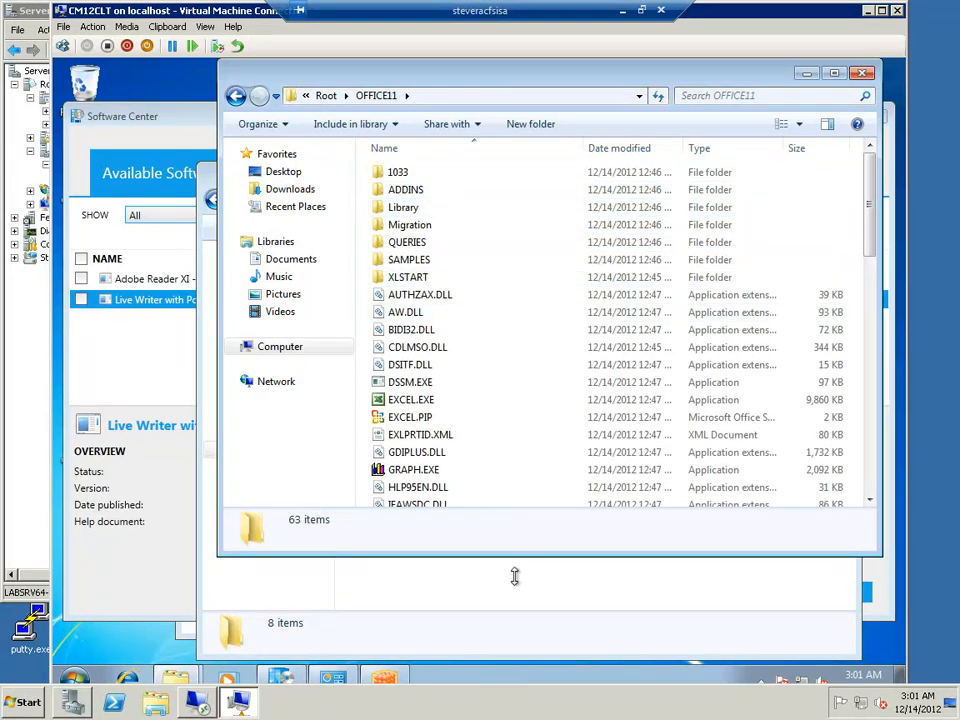
Return to the App-V package store folder and bring the ccmcache window to the front
click(235, 96)
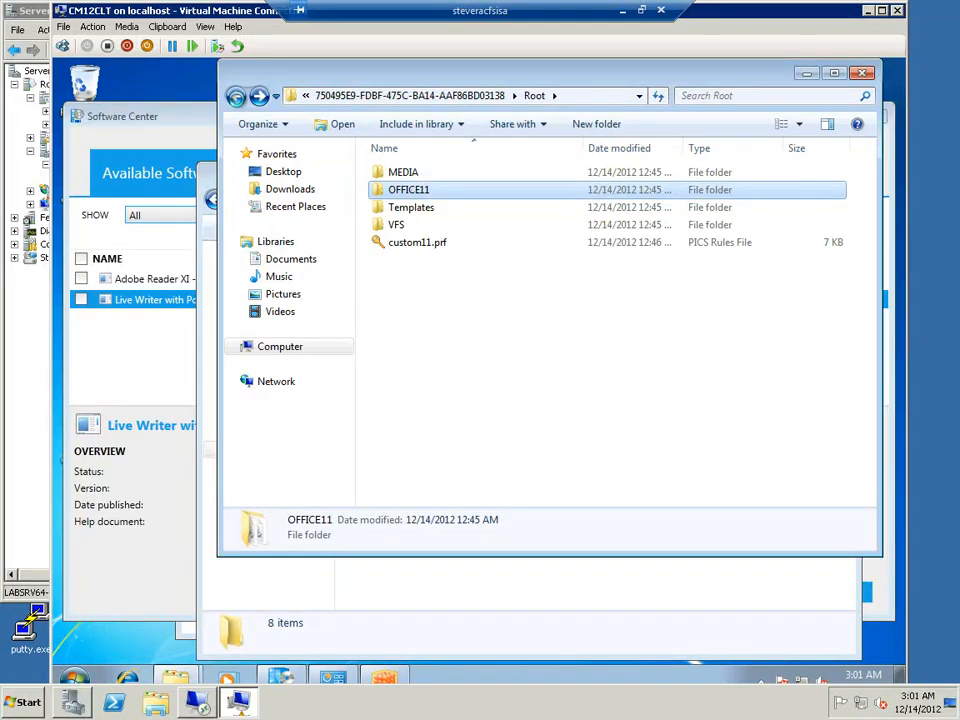
click(235, 96)
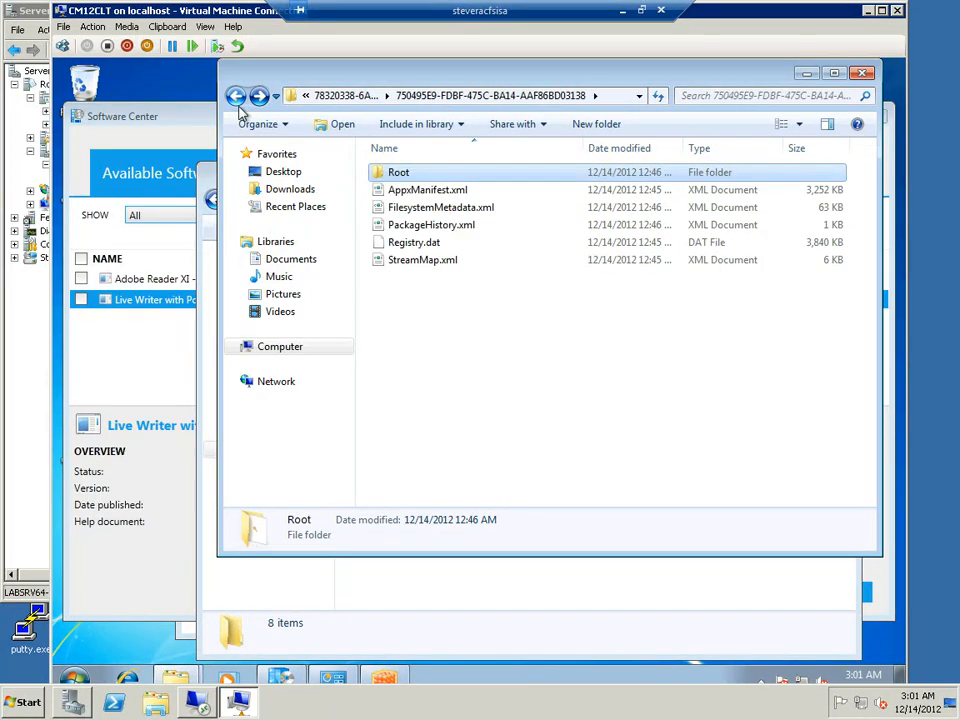
click(236, 97)
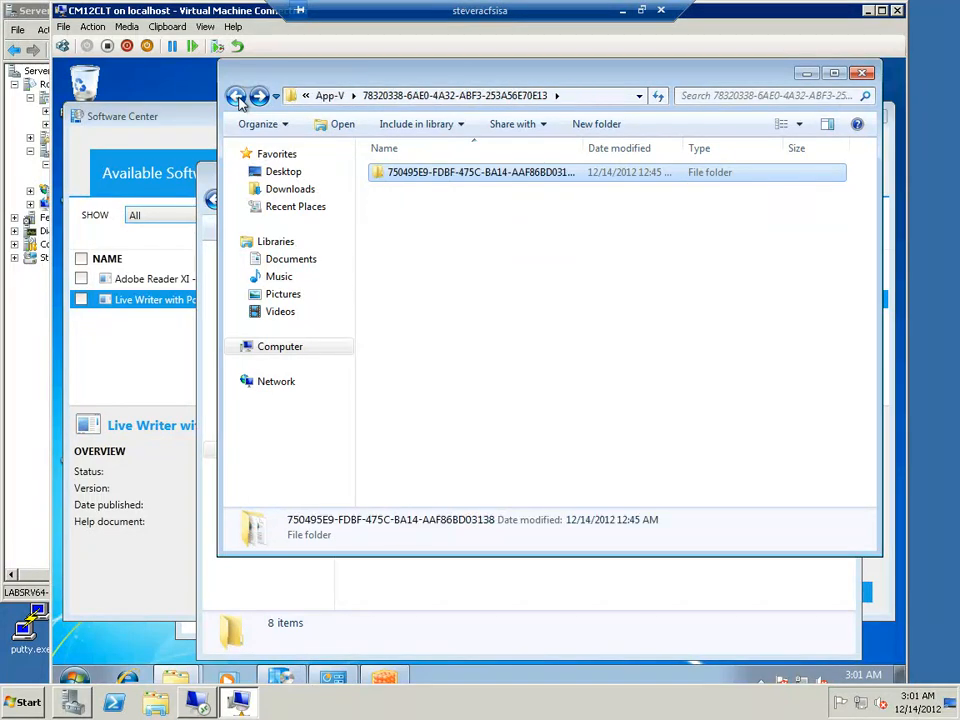
click(236, 97)
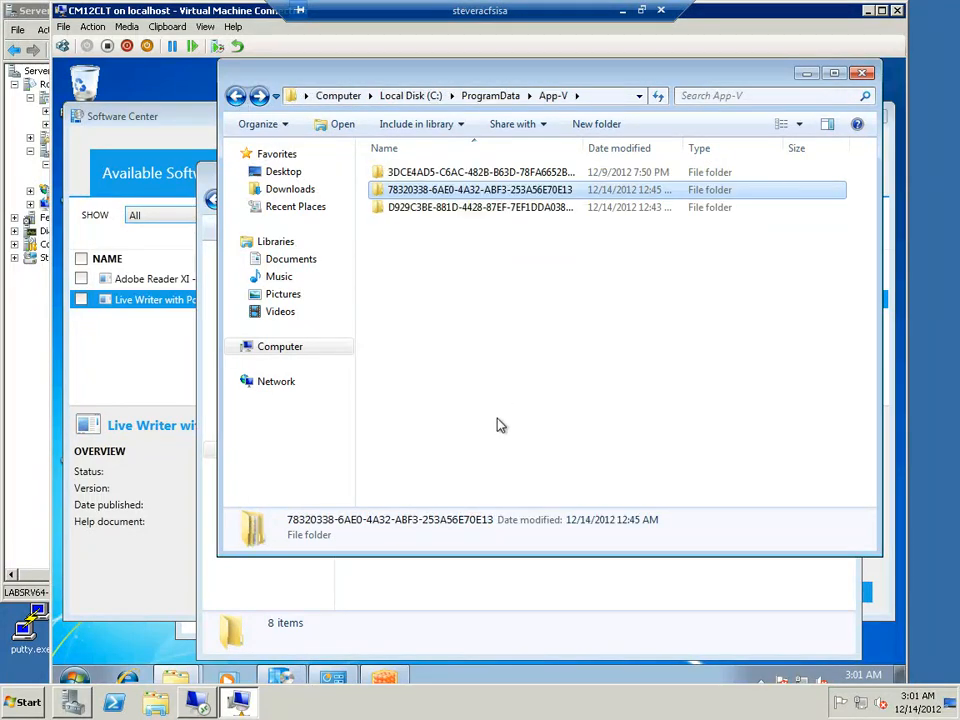
click(492, 593)
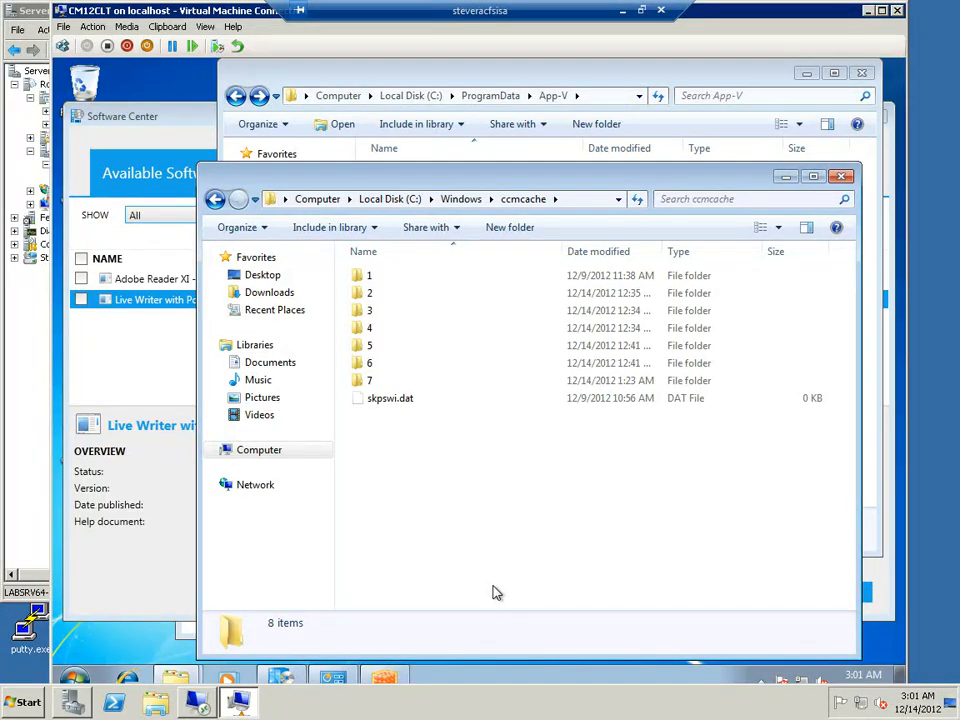
Install Live Writer with Polaroid add-on from Software Center and select it in the installation status list
click(130, 302)
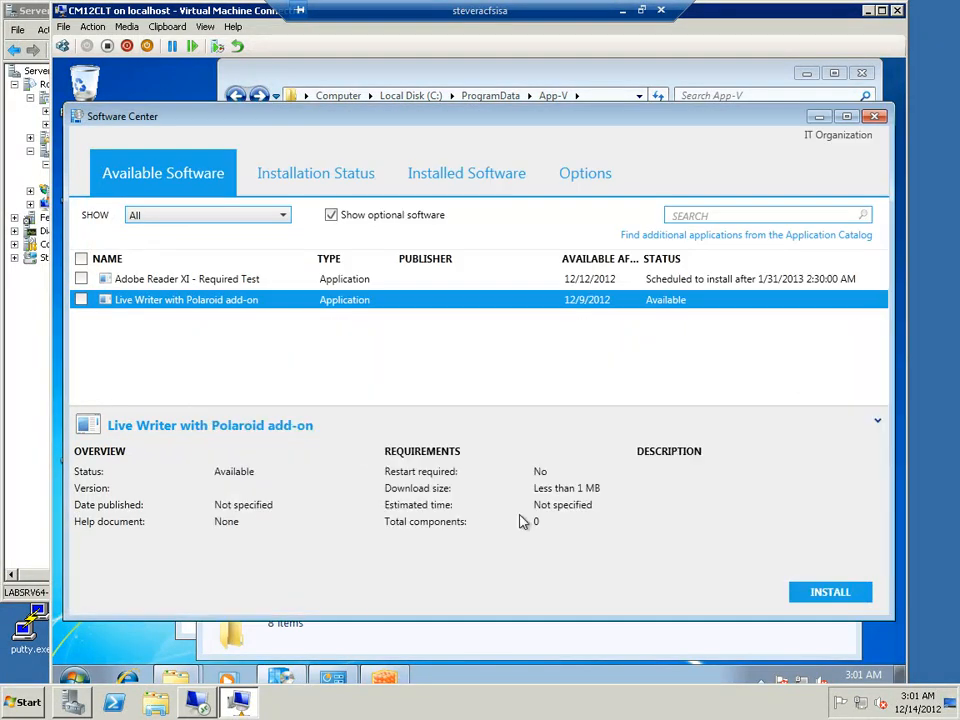
click(815, 592)
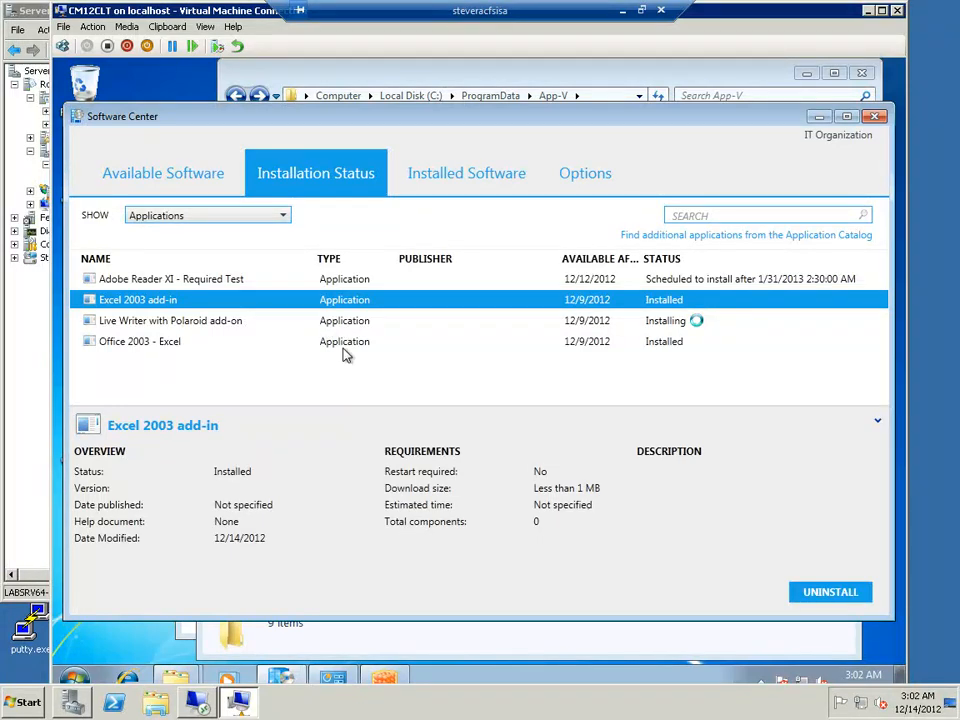
click(452, 320)
Open folder 8 in ccmcache to view the Live Writer package files
click(357, 637)
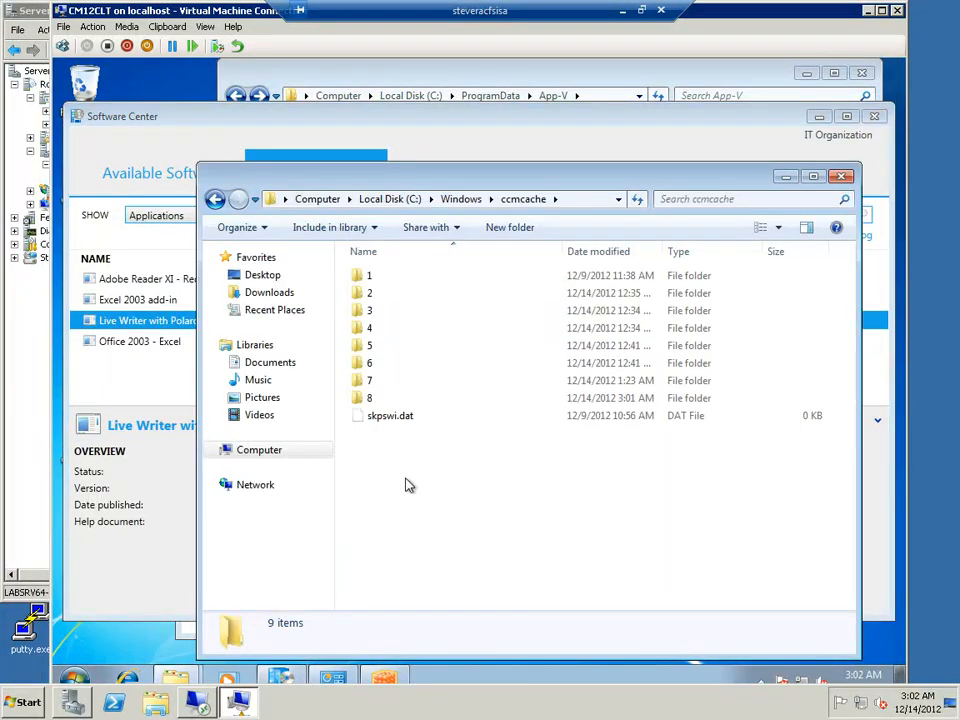
click(371, 400)
double_click(371, 400)
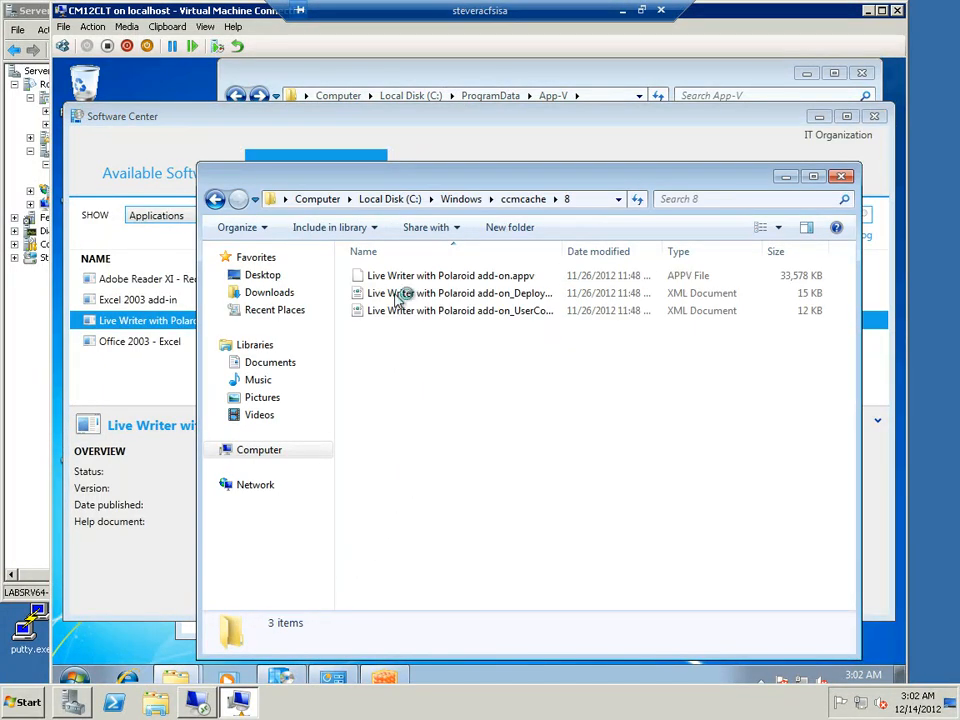
Close the ccmcache window and bring the App-V package store folder to the front
click(215, 200)
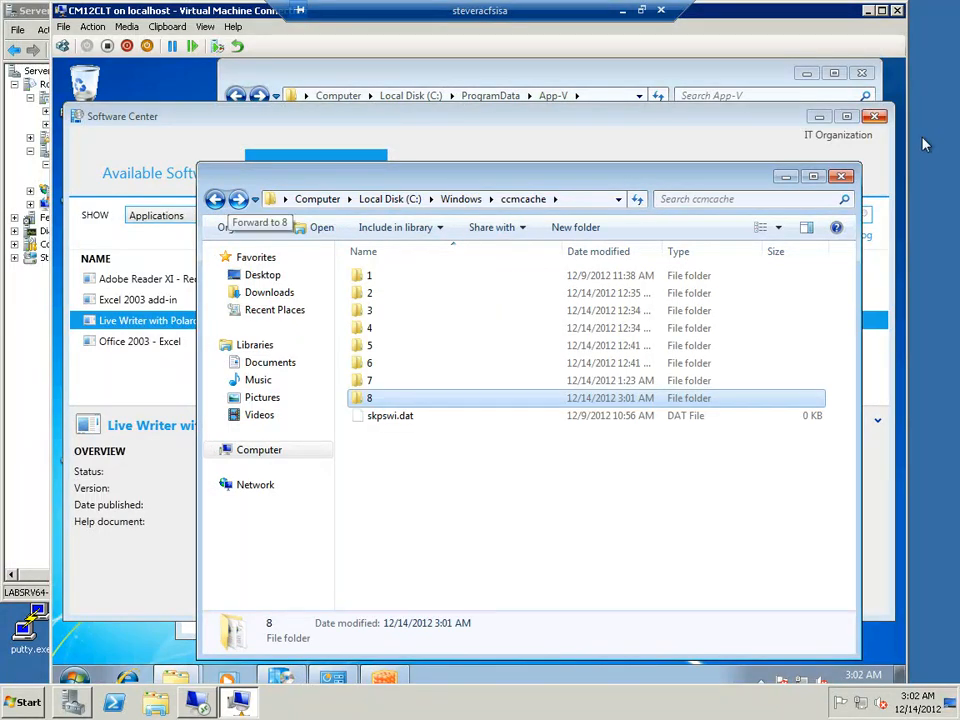
click(842, 178)
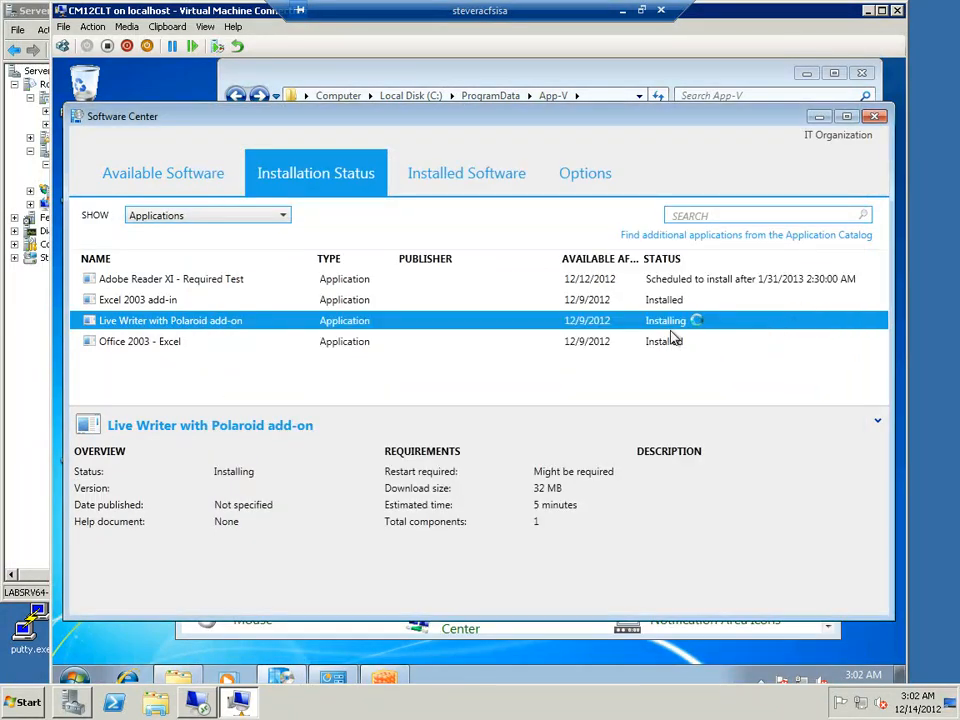
click(186, 677)
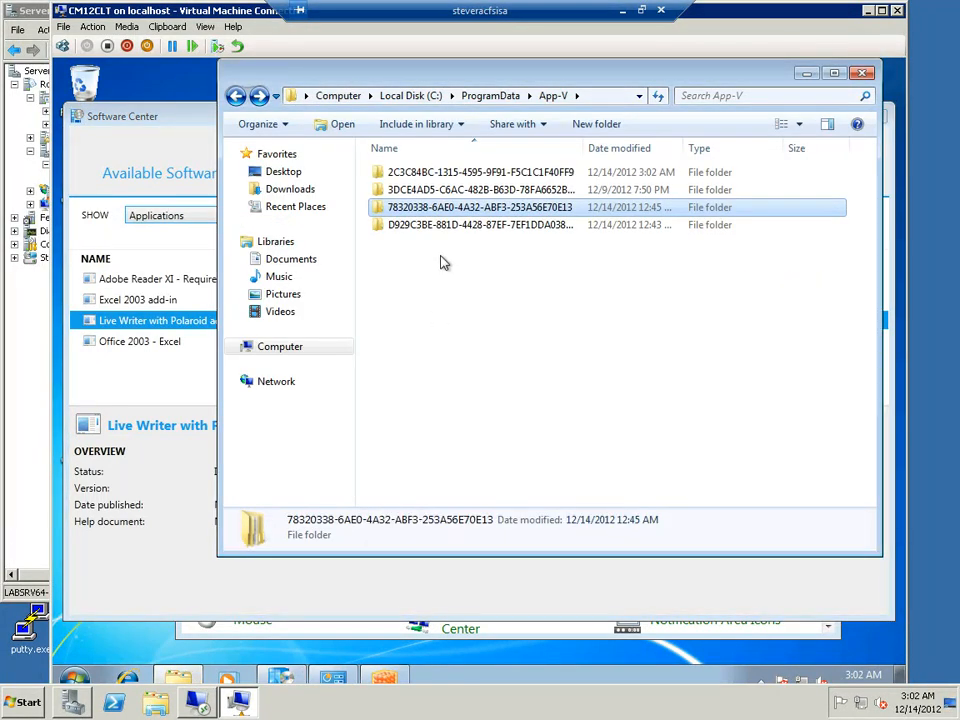
Open the 2C3C84BC-1315-4595-9F91-F5C1C1F40FF9 package's version folder and view its Root\Writer contents
double_click(470, 173)
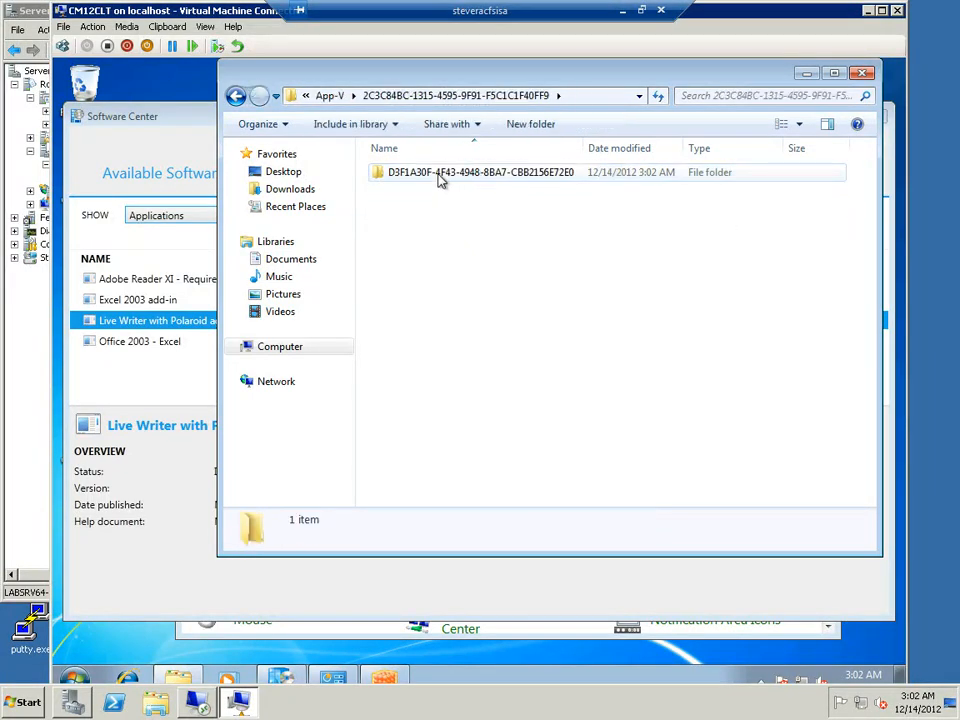
double_click(440, 176)
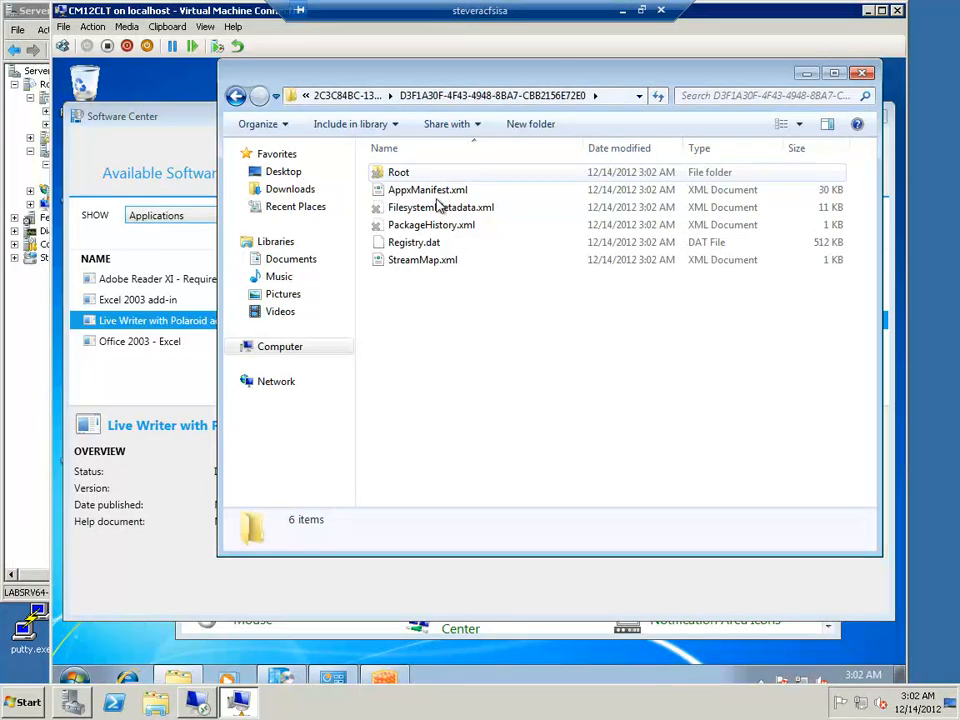
double_click(397, 176)
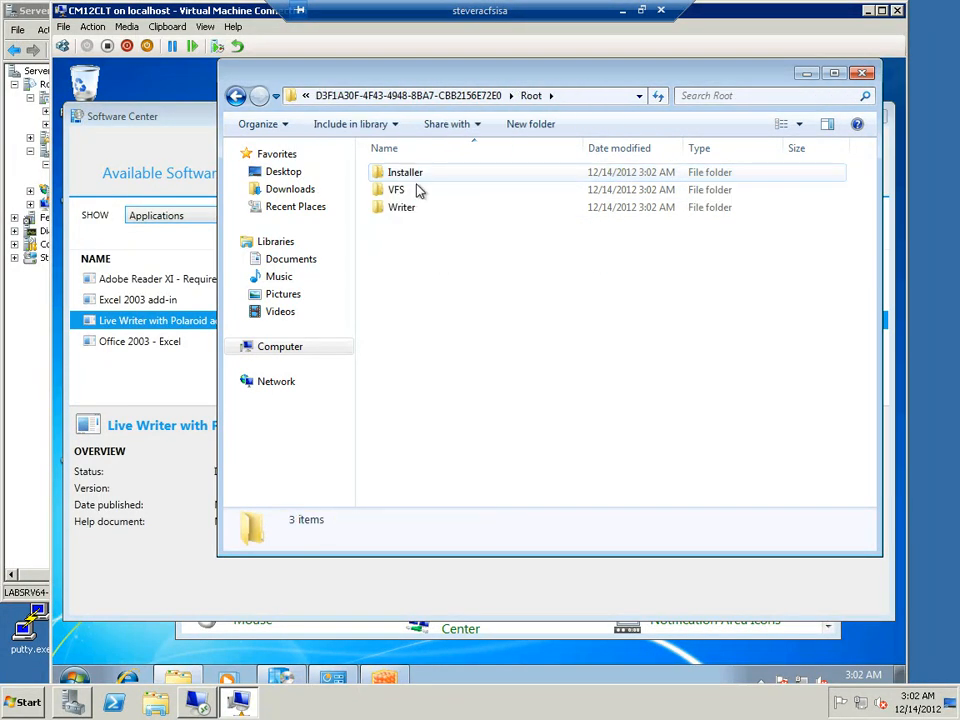
double_click(405, 209)
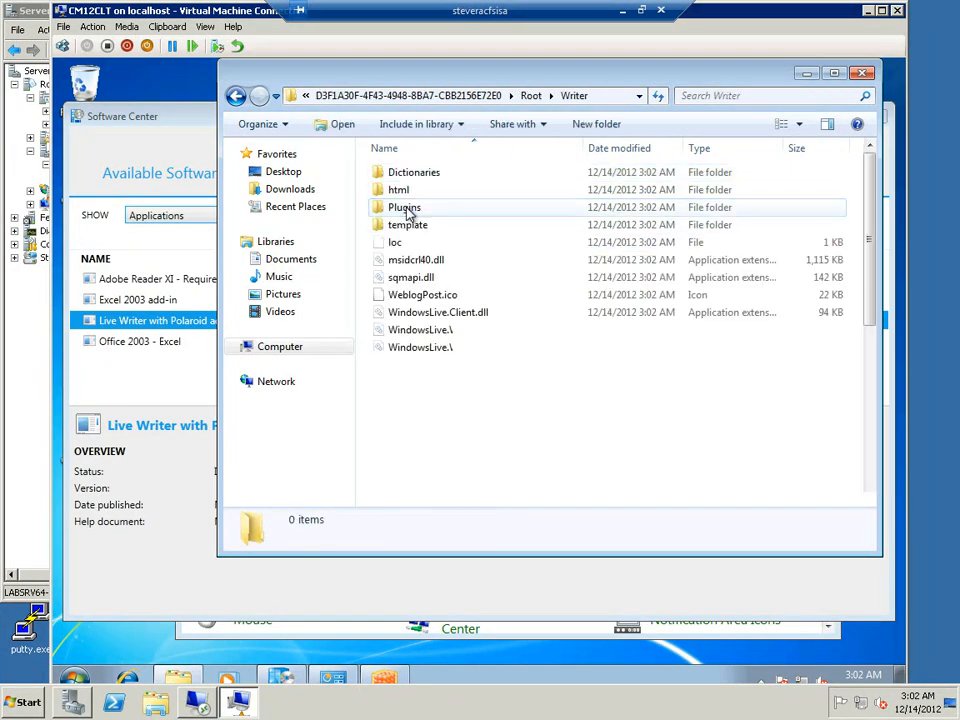
Return to the App-V package store folder and select the 2C3C84BC-1315-4595-9F91-F5C1C1F40FF9 package folder
click(236, 96)
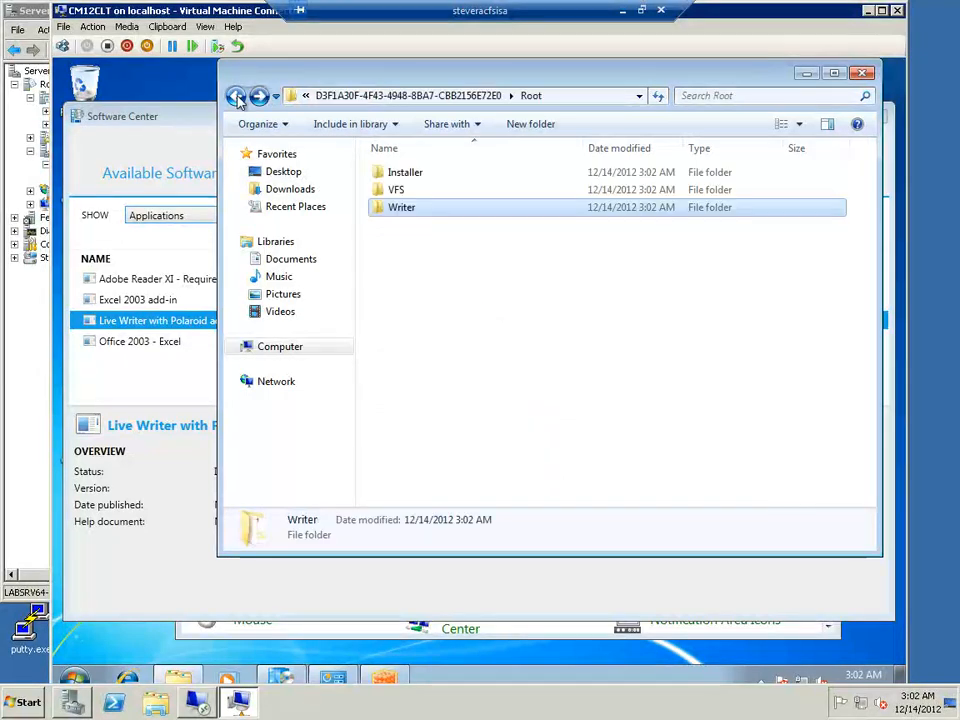
click(236, 96)
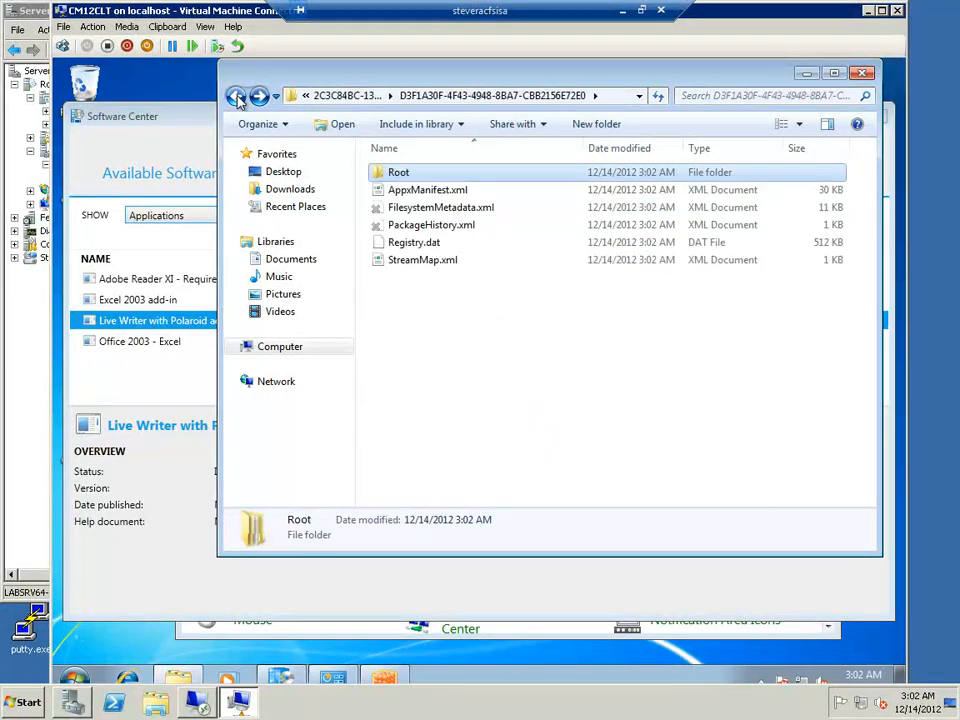
click(236, 96)
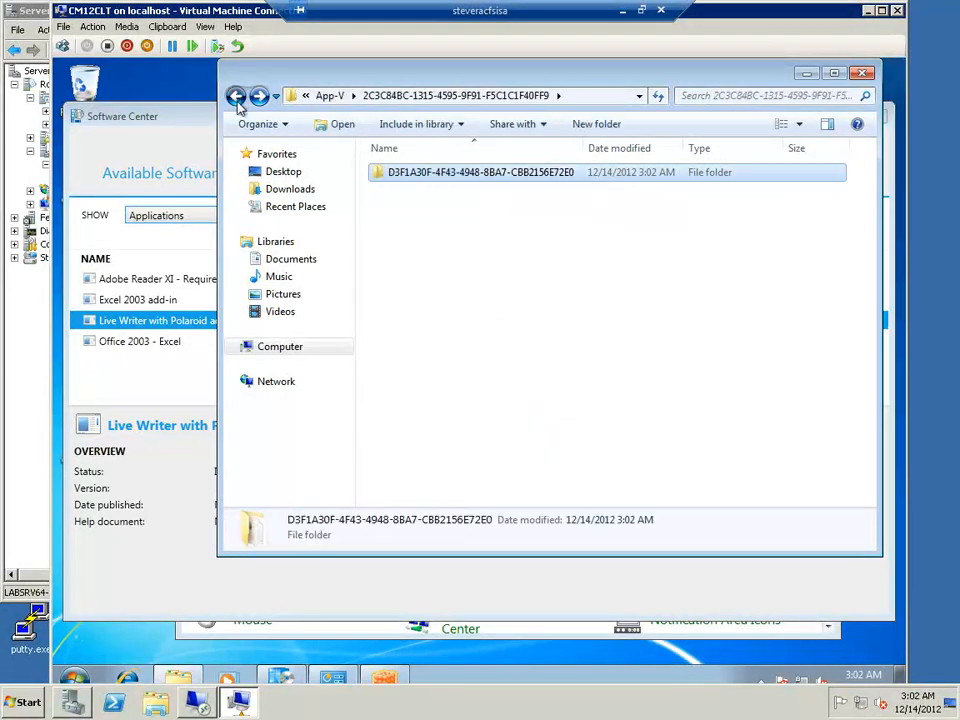
click(236, 96)
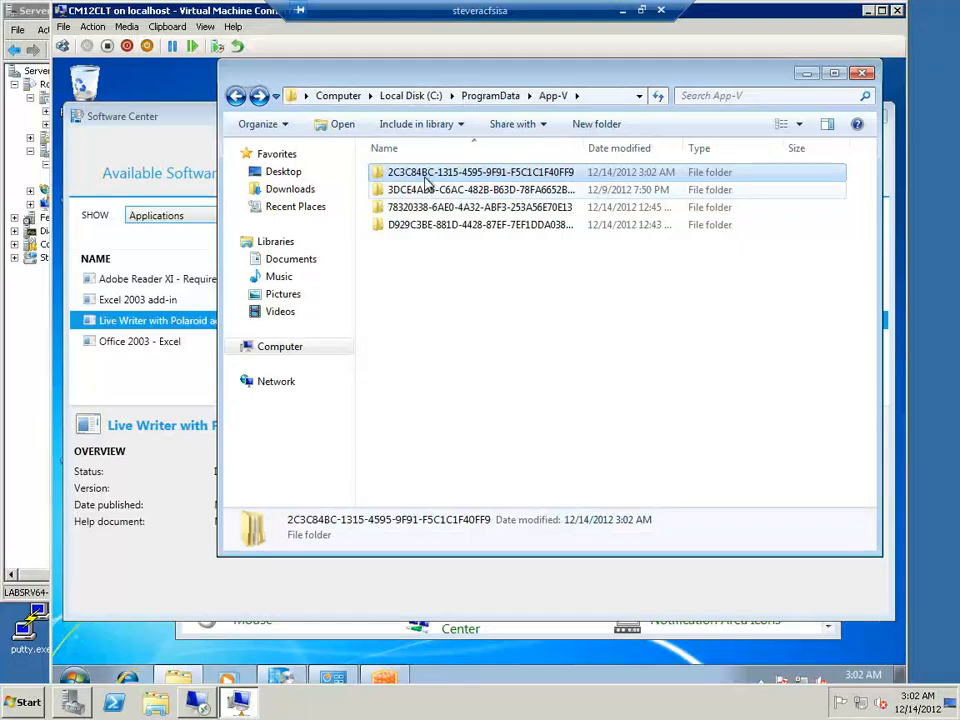
key(Down)
key(Down)
key(Down)
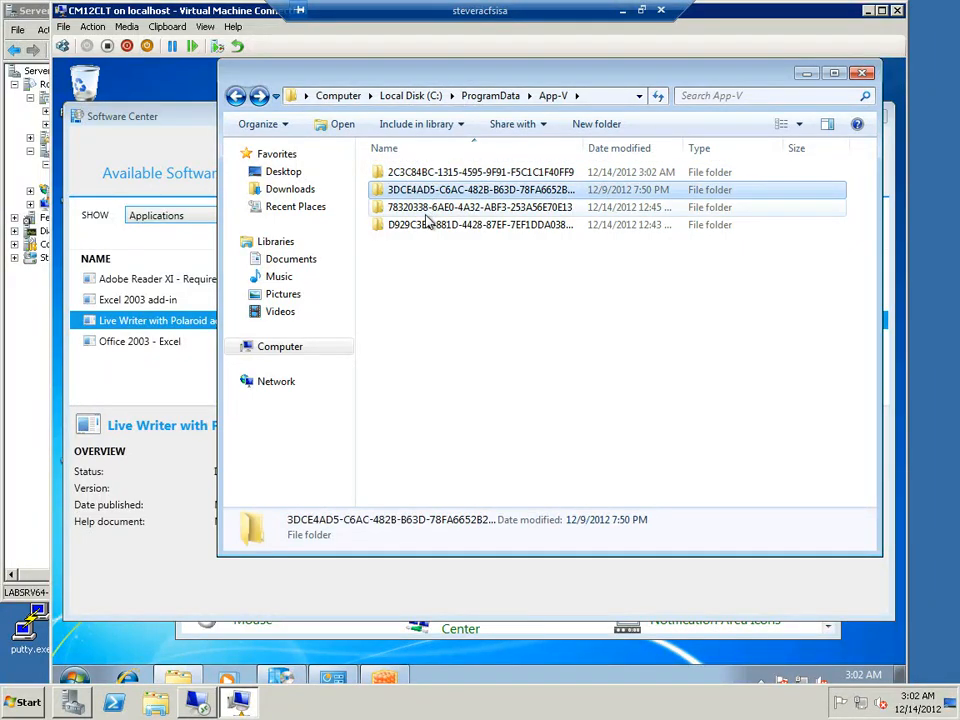
click(418, 172)
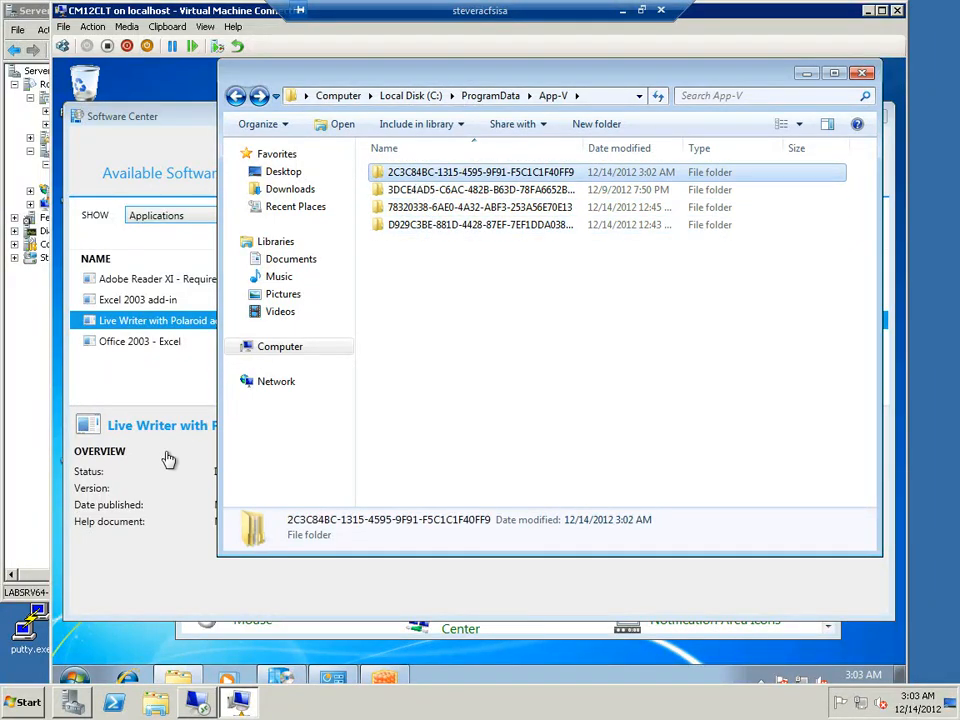
Open a second Windows Explorer window and show the Computer drives
click(170, 678)
click(169, 678)
right_click(170, 678)
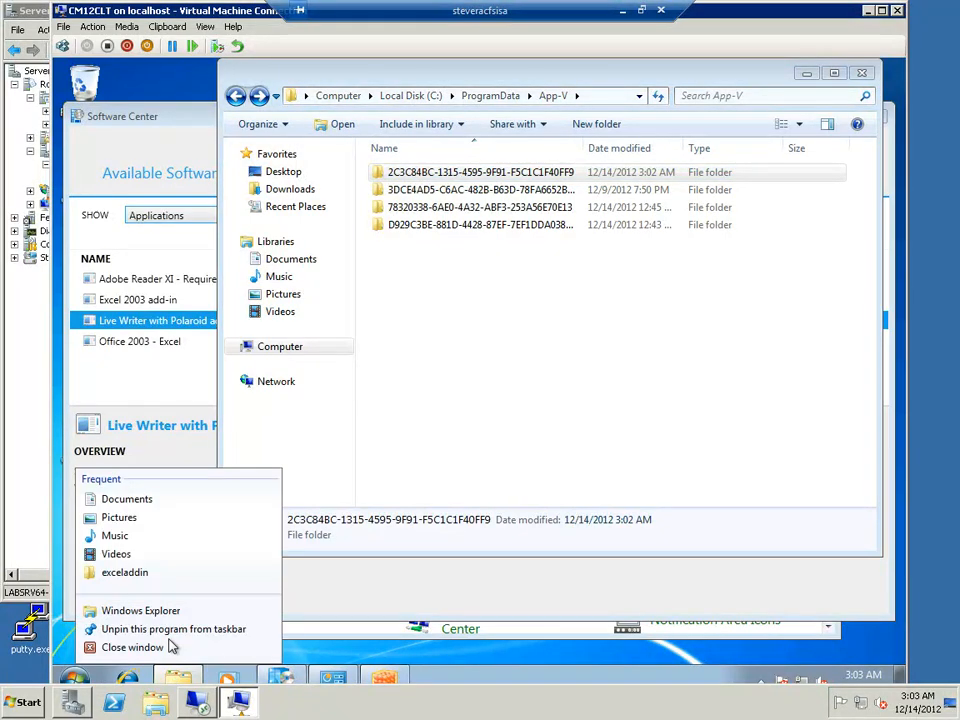
click(200, 611)
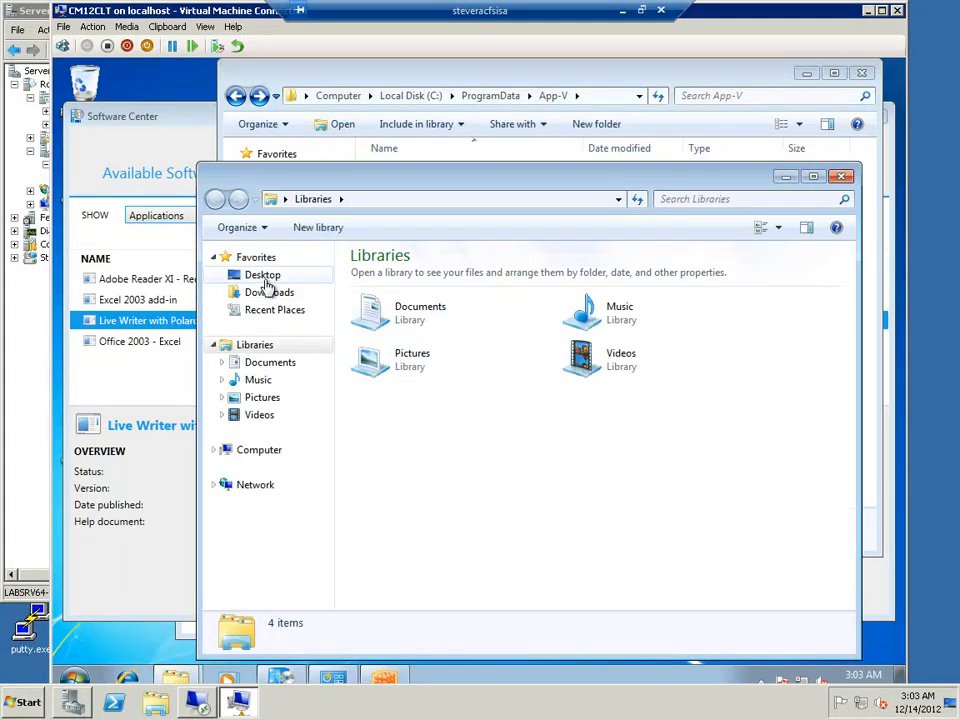
click(250, 457)
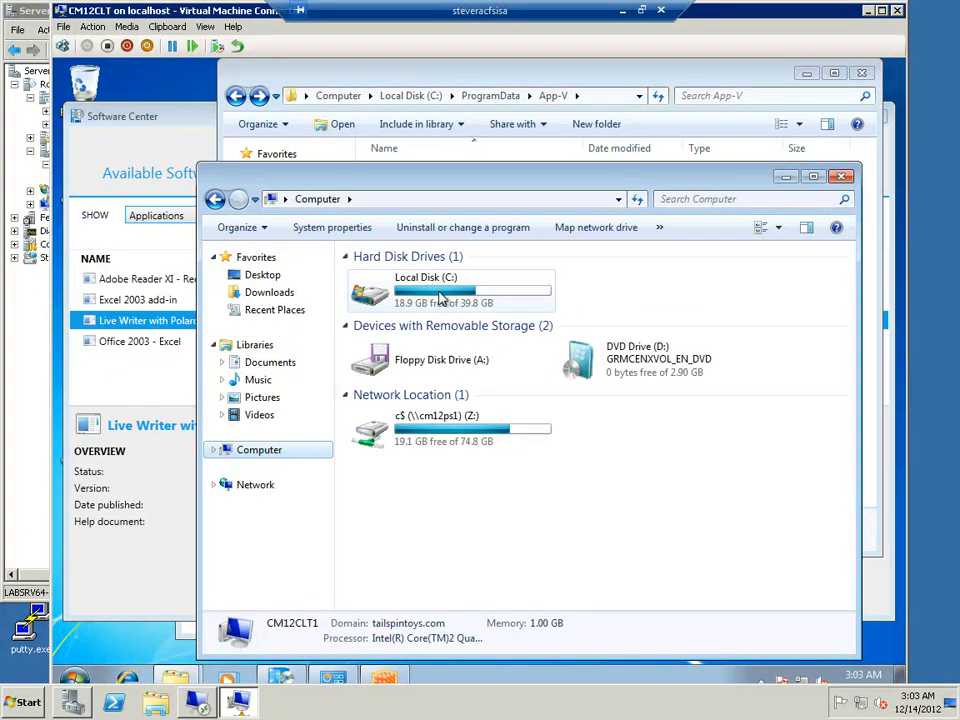
Browse to the C:\Windows\CCM\Logs folder
click(440, 297)
double_click(440, 297)
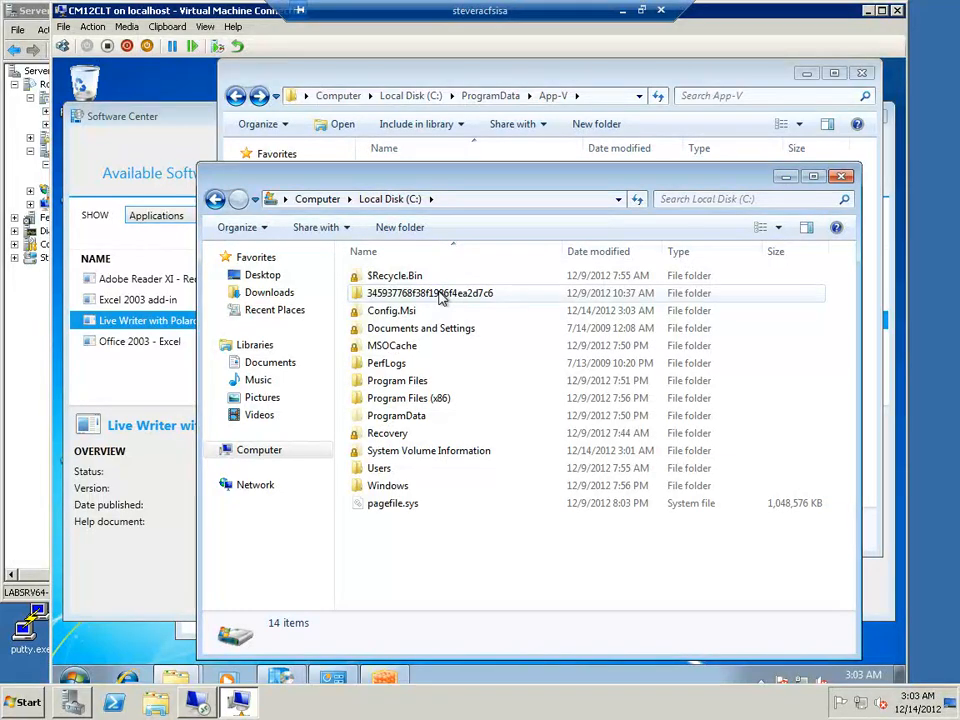
double_click(388, 486)
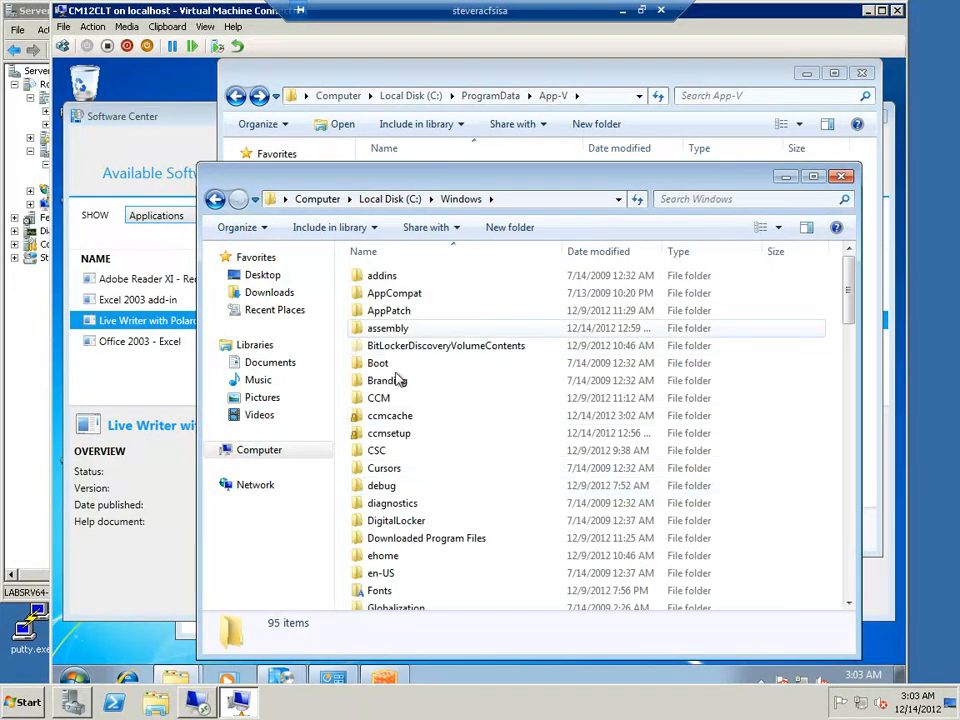
click(390, 398)
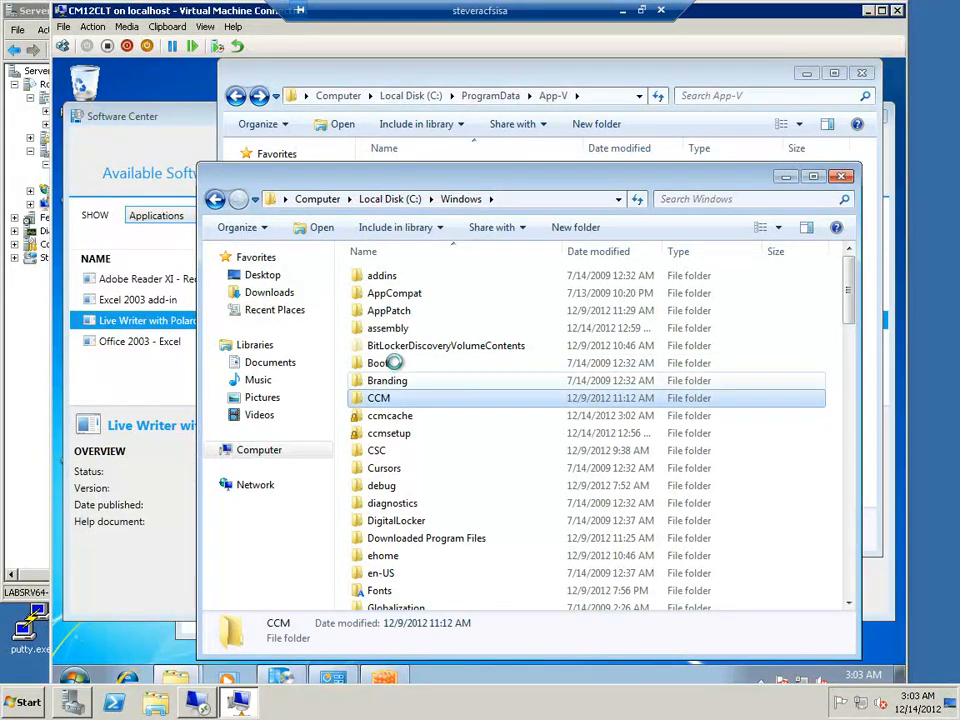
click(386, 347)
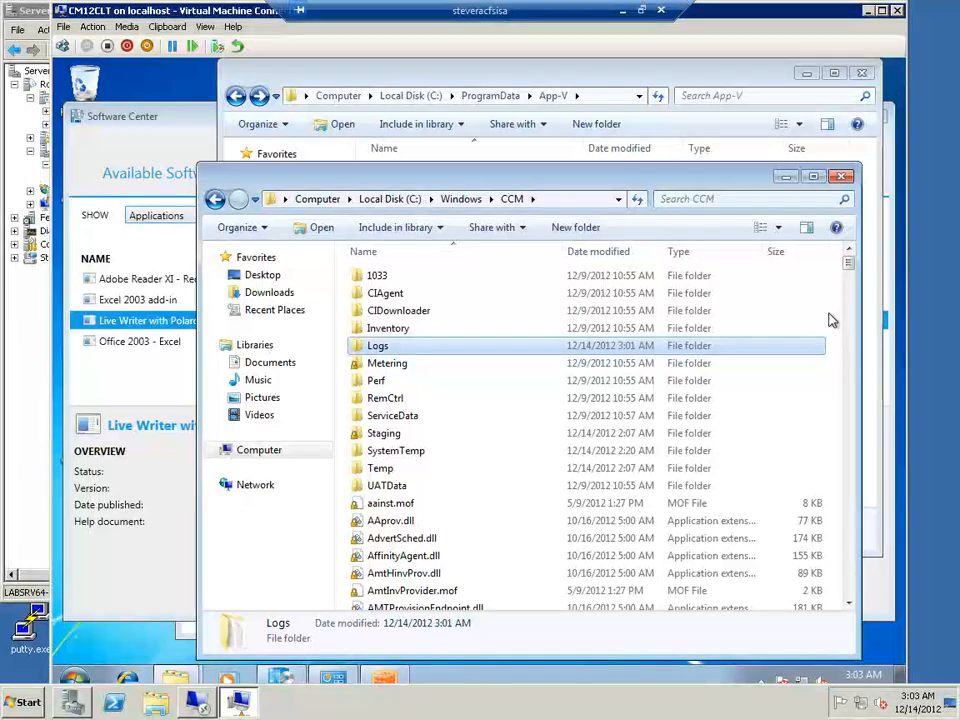
double_click(377, 345)
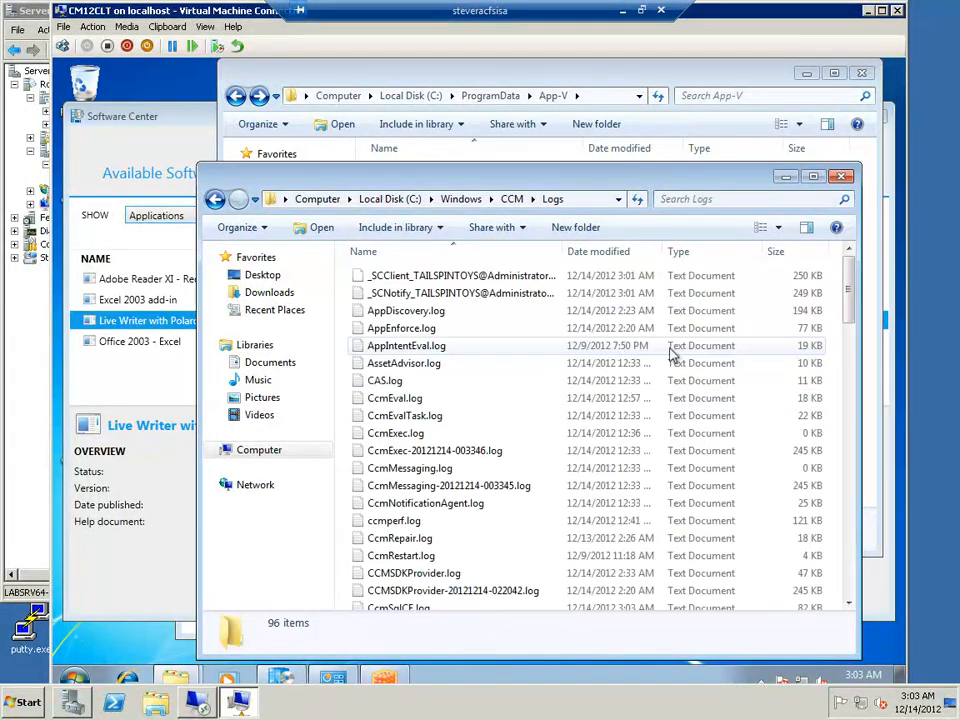
Open VirtualApp.log from the CCM Logs folder and go to its last entries
scroll(853, 450, down, 3)
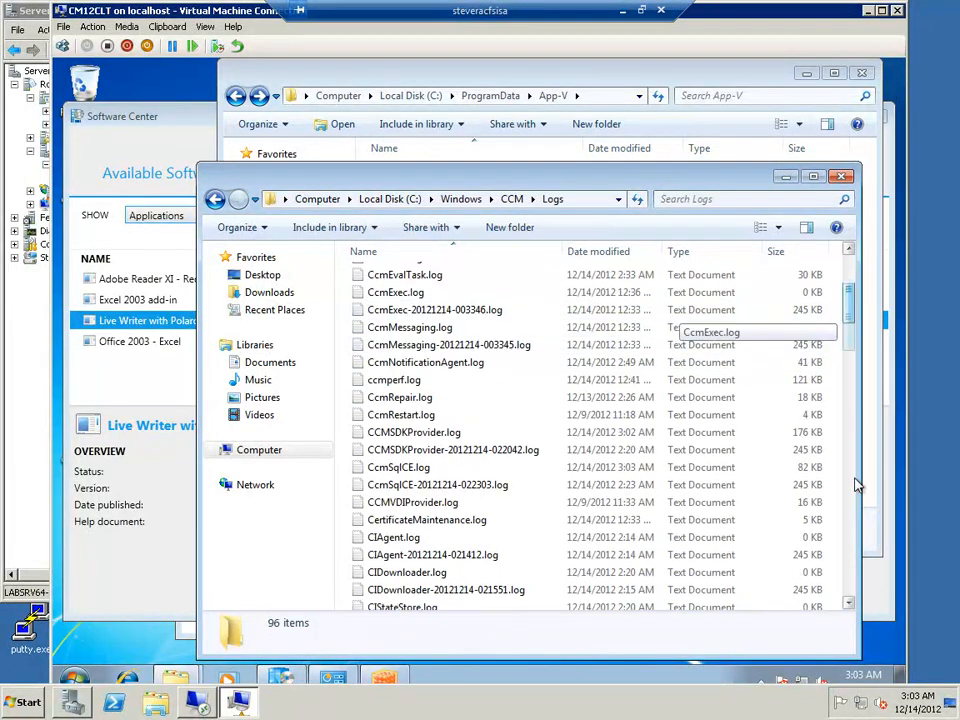
scroll(855, 485, down, 15)
scroll(842, 592, down, 4)
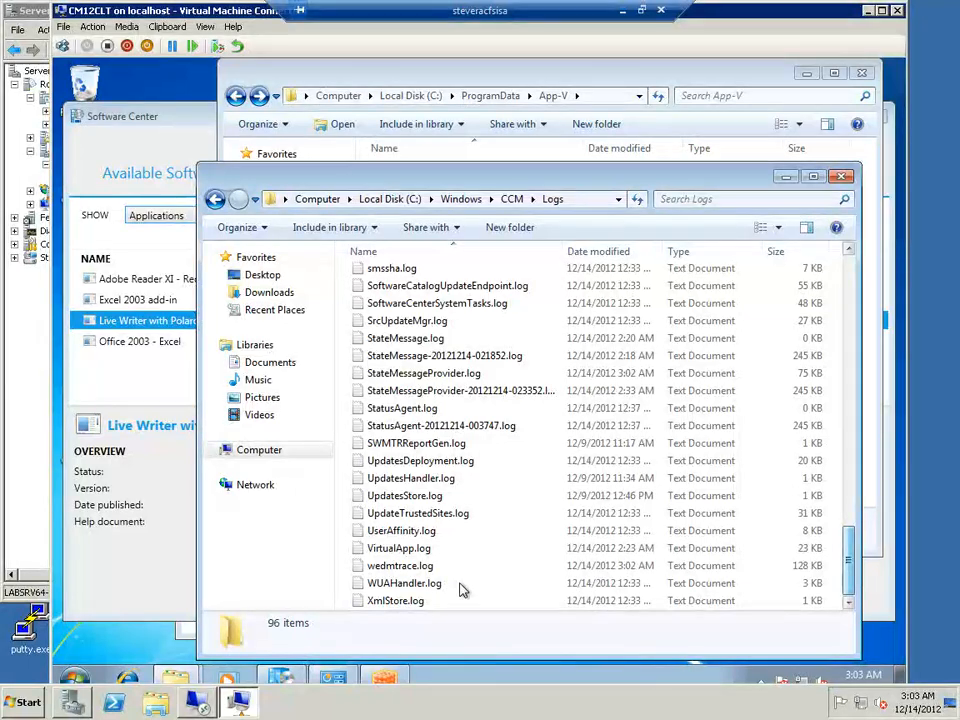
click(420, 548)
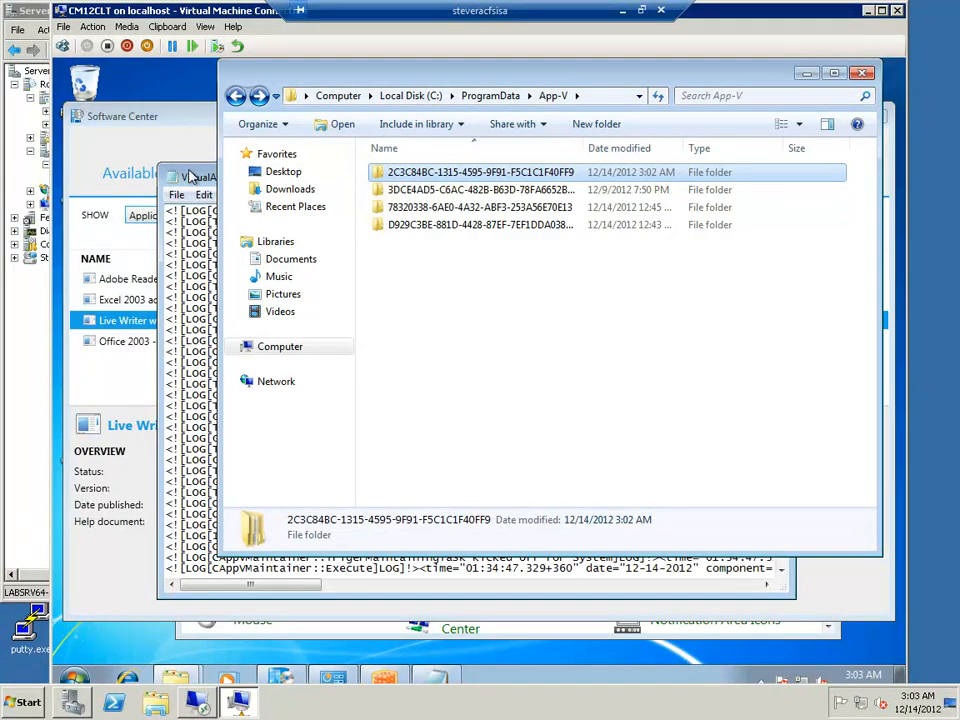
click(190, 176)
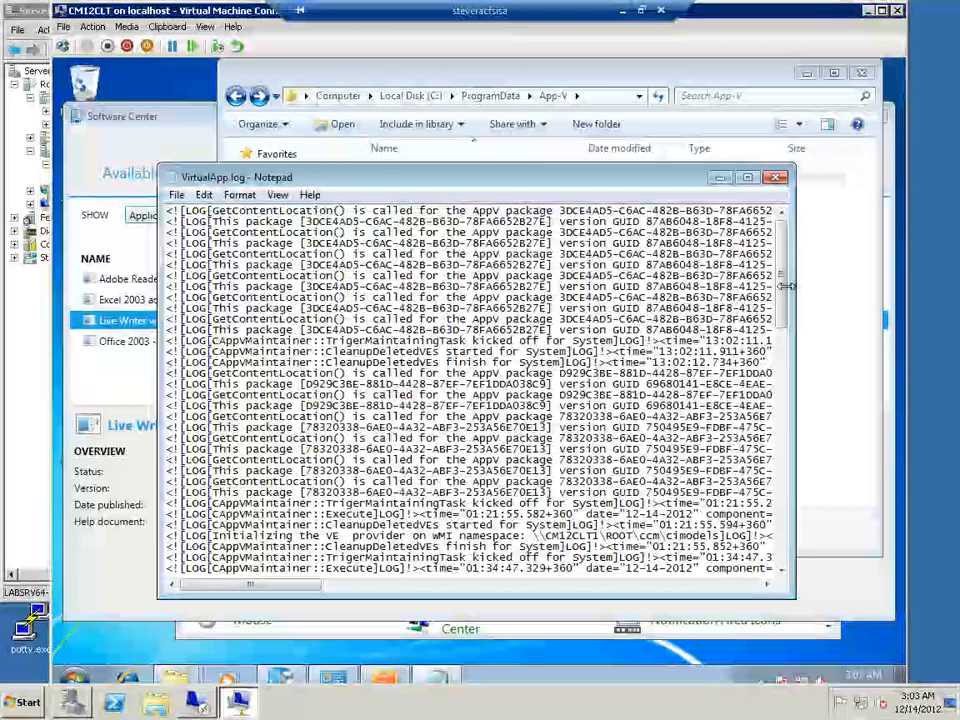
key(ctrl+End)
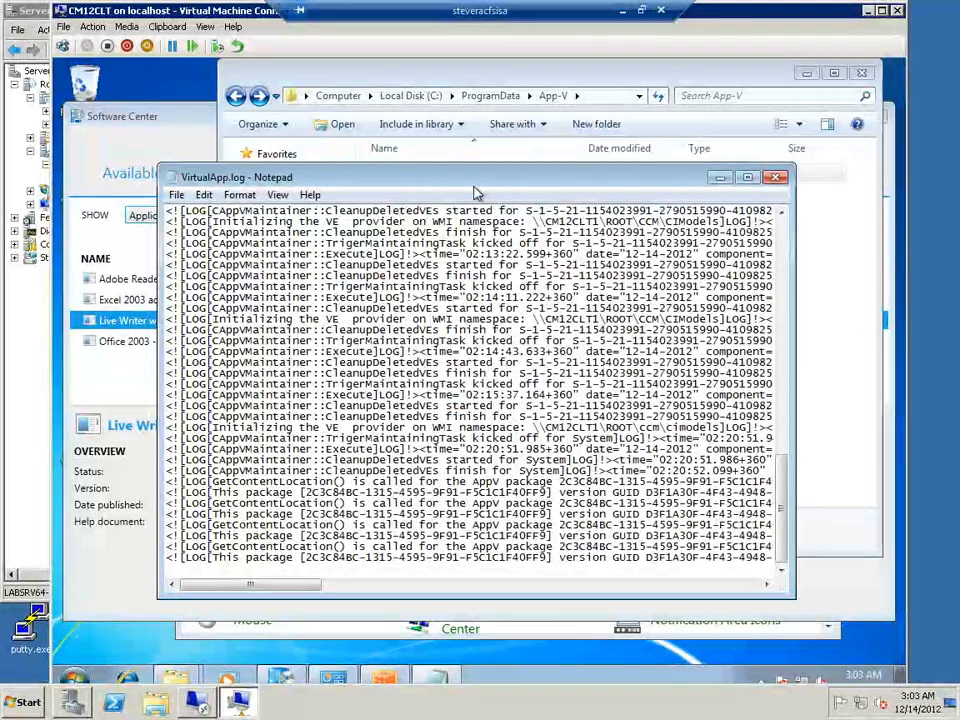
Match package ID 2C3C84BC-1315-4595-9F91-F5C1C1F40FF9 in VirtualApp.log to its App-V folder, and close both windows
drag(476, 190, 462, 267)
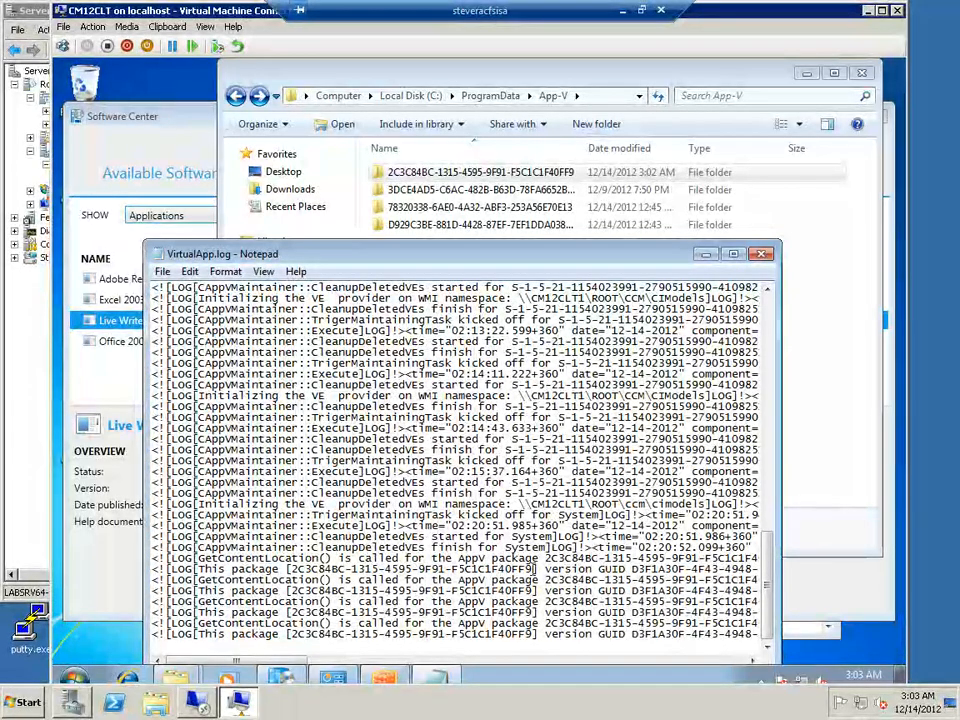
drag(535, 569, 289, 569)
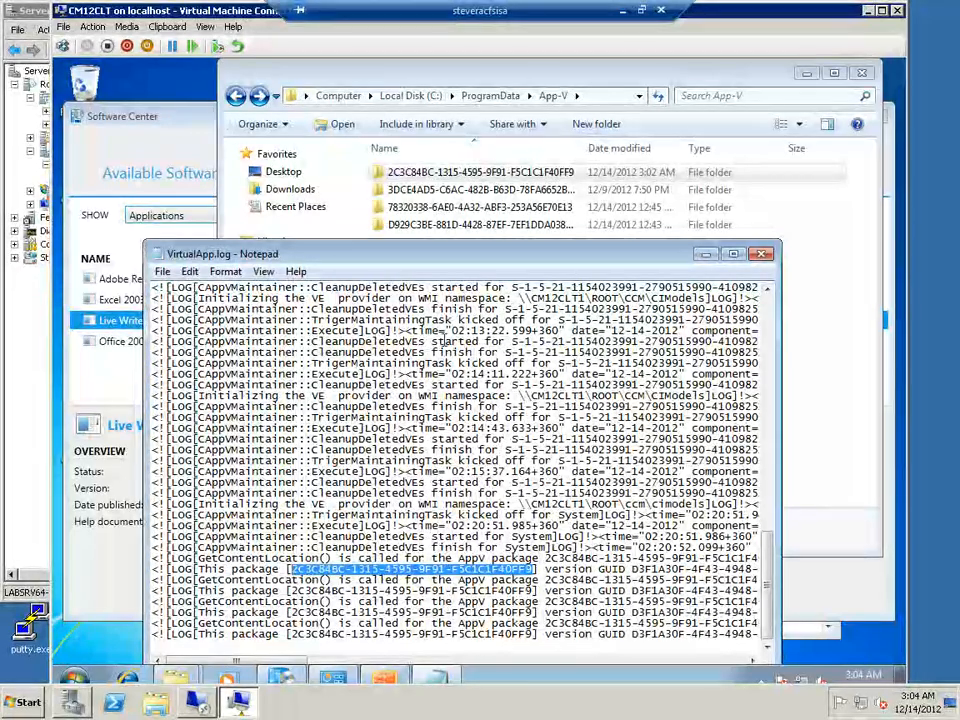
double_click(450, 176)
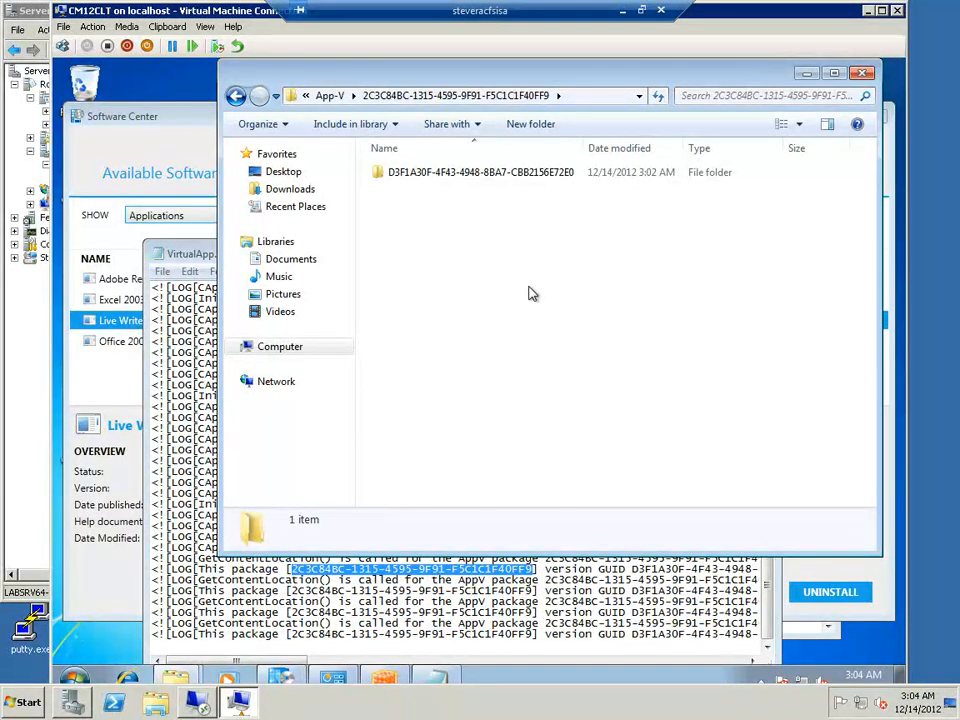
click(860, 74)
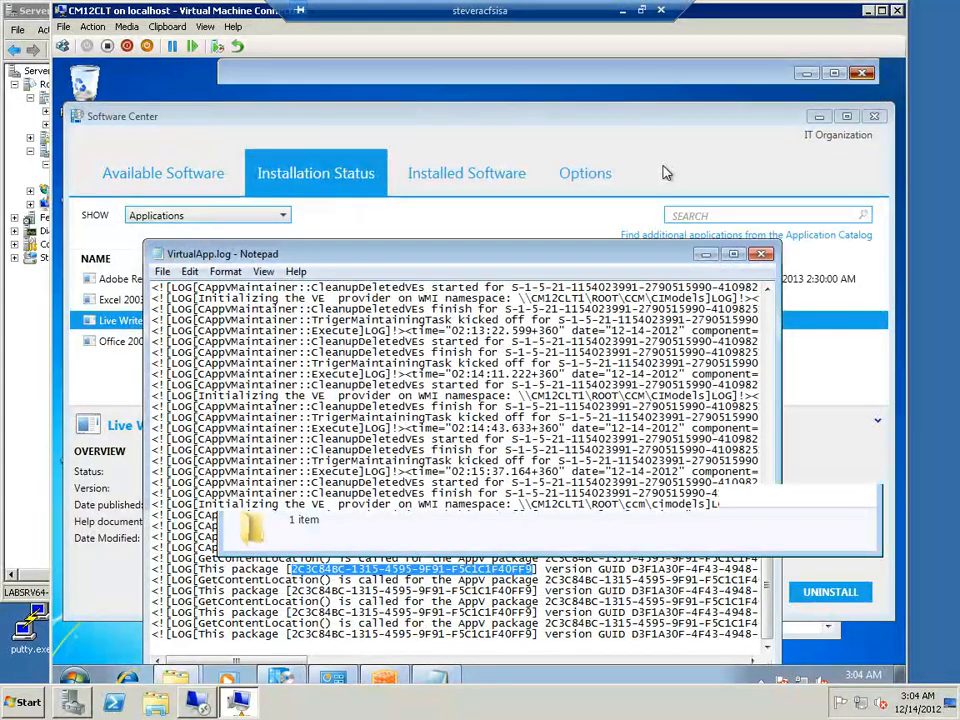
click(761, 254)
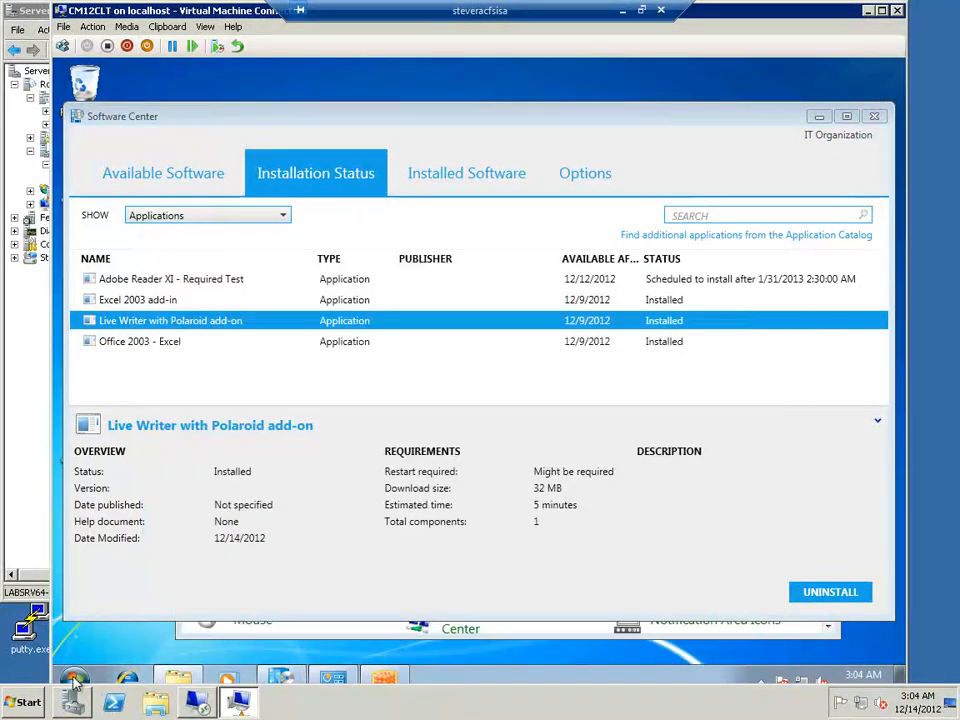
Launch Registry Editor by running regedt32
click(73, 684)
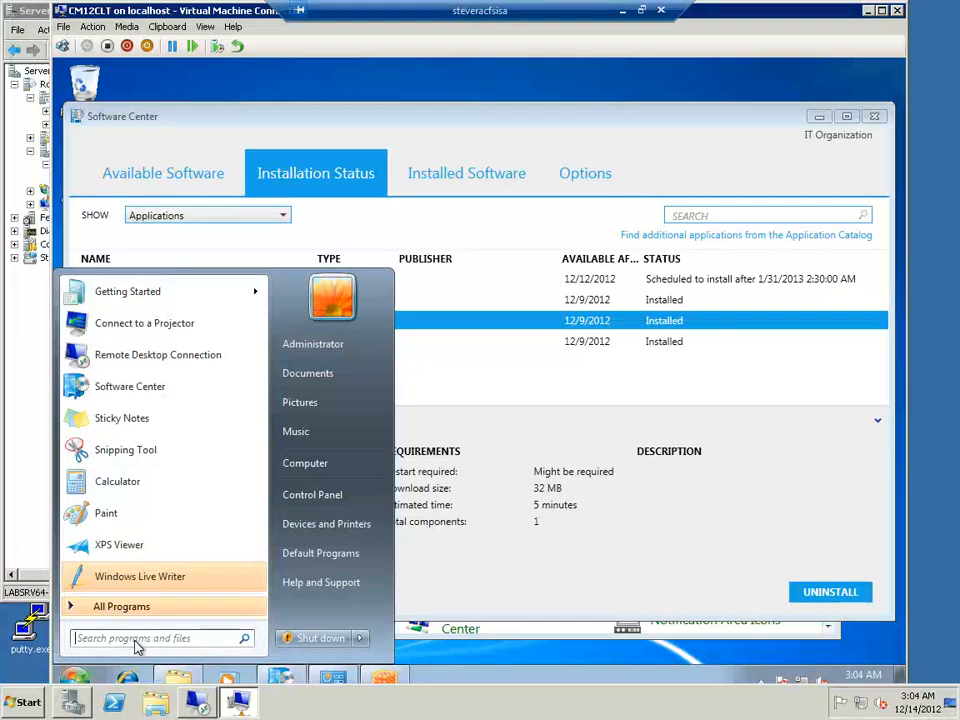
click(120, 637)
text(regedt32)
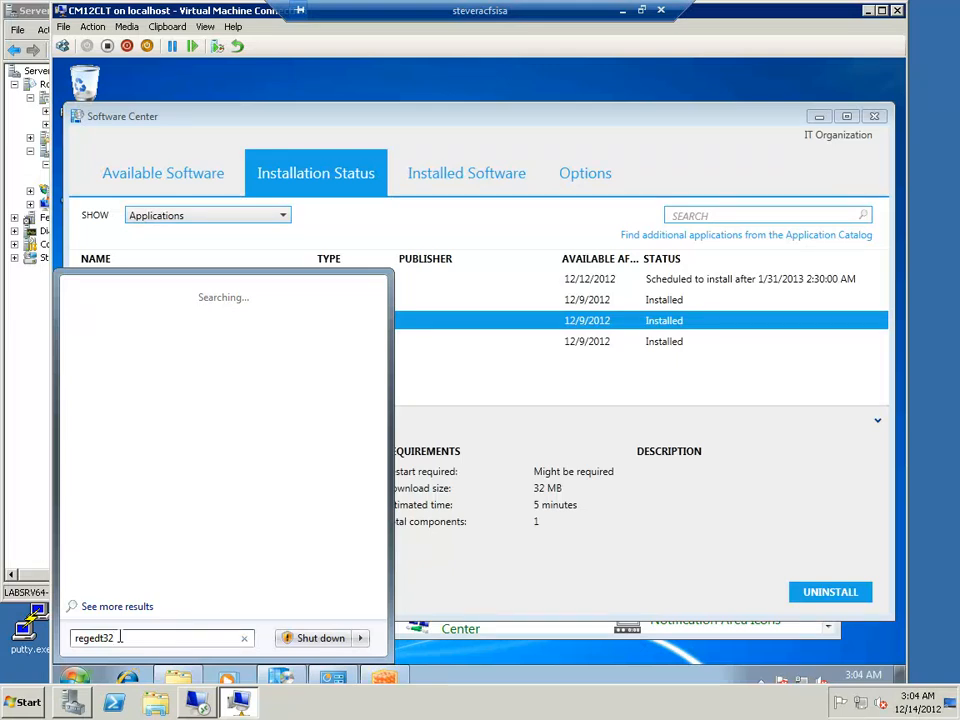
key(Escape)
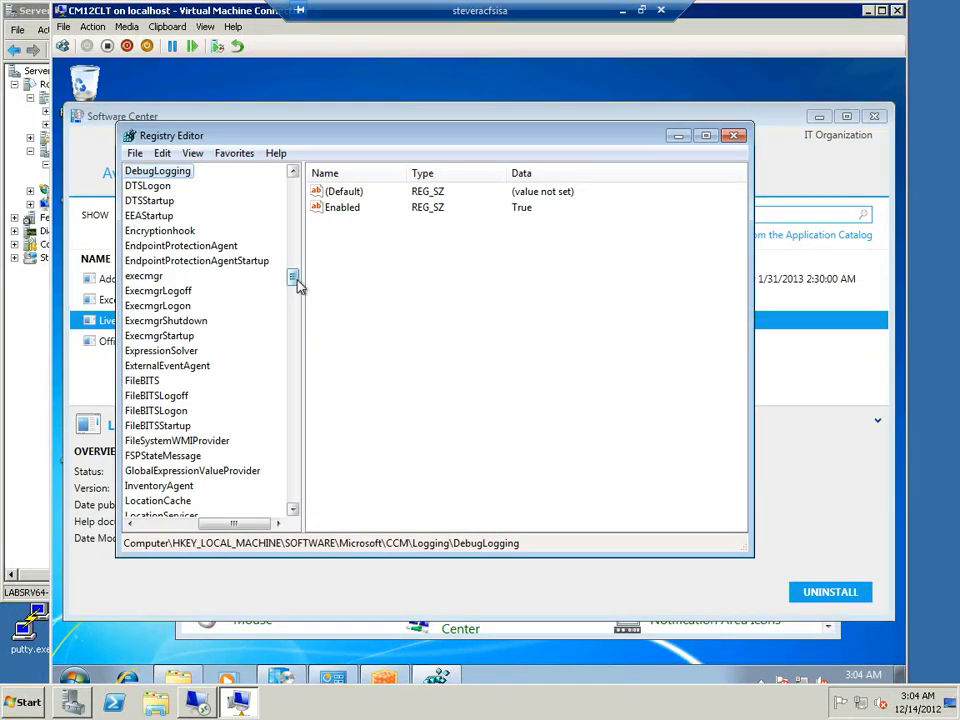
Browse the registry to HKEY_LOCAL_MACHINE\SOFTWARE\Microsoft\AppV and expand its Client key
drag(294, 278, 297, 252)
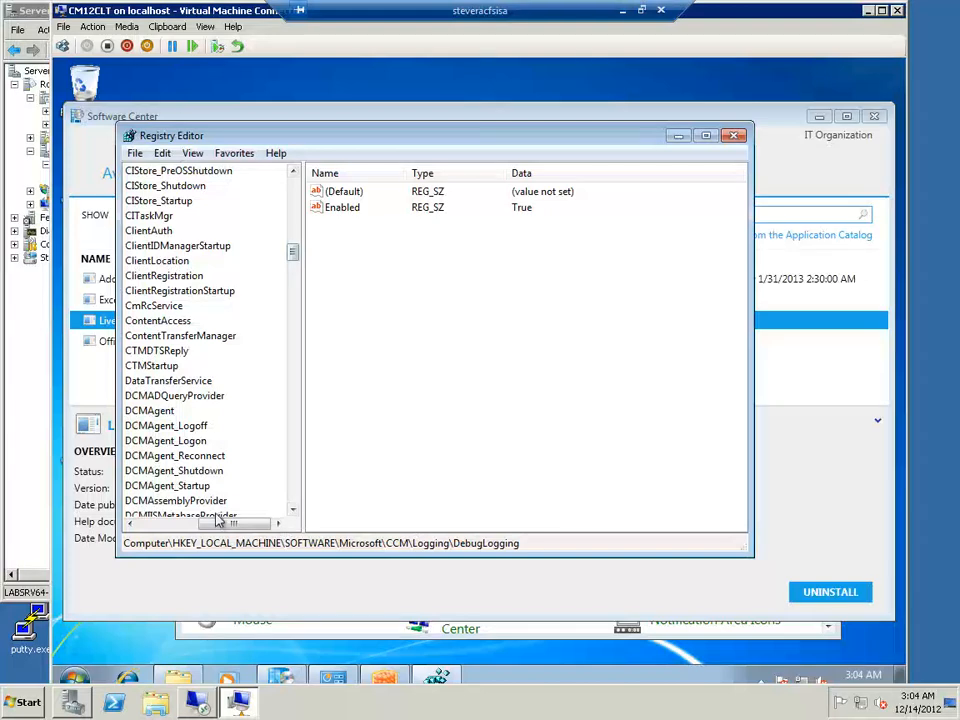
click(152, 524)
click(152, 524)
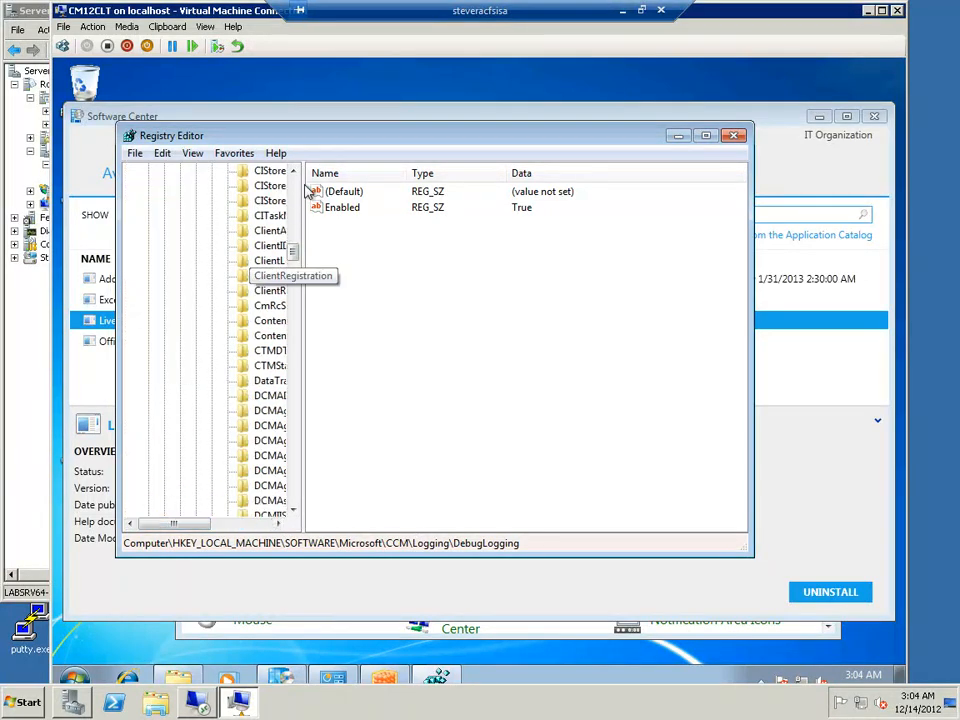
click(294, 228)
click(294, 205)
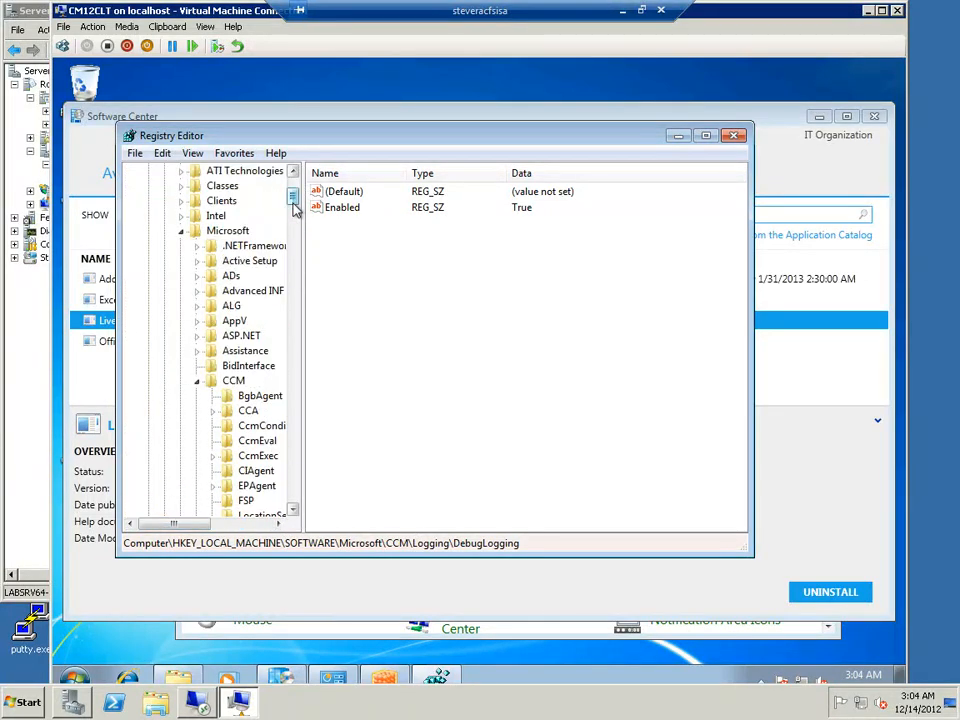
click(216, 324)
click(197, 321)
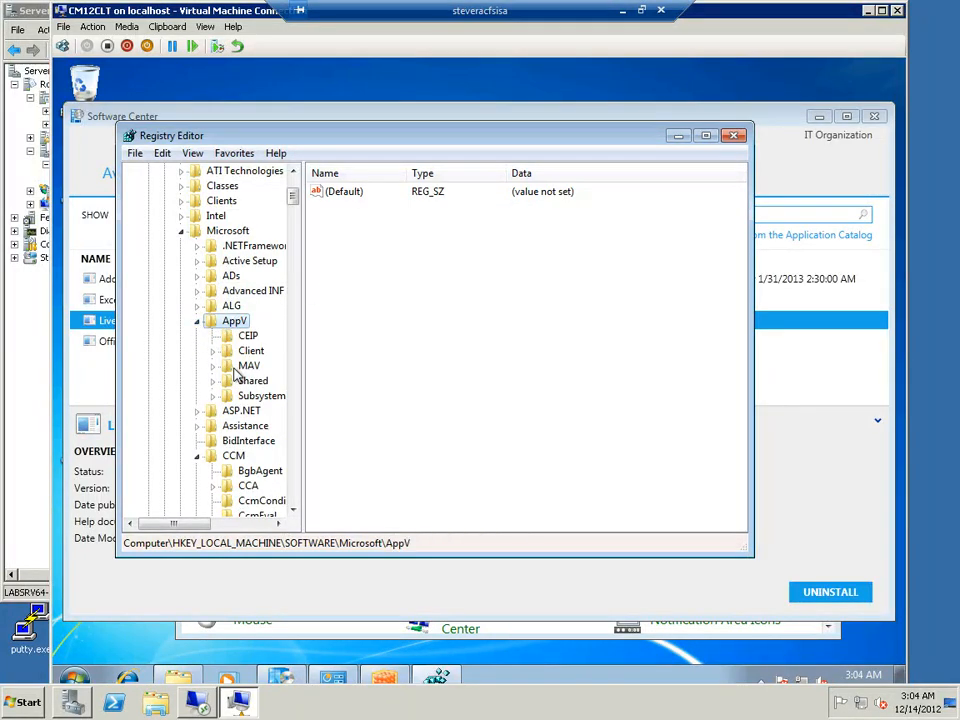
click(213, 352)
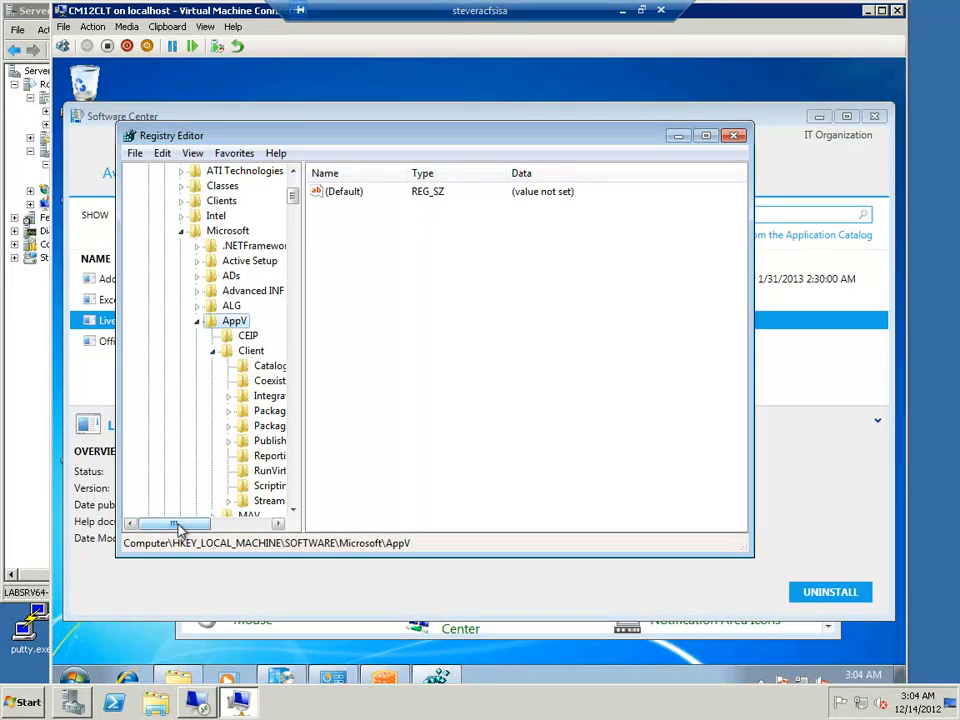
drag(182, 527, 208, 524)
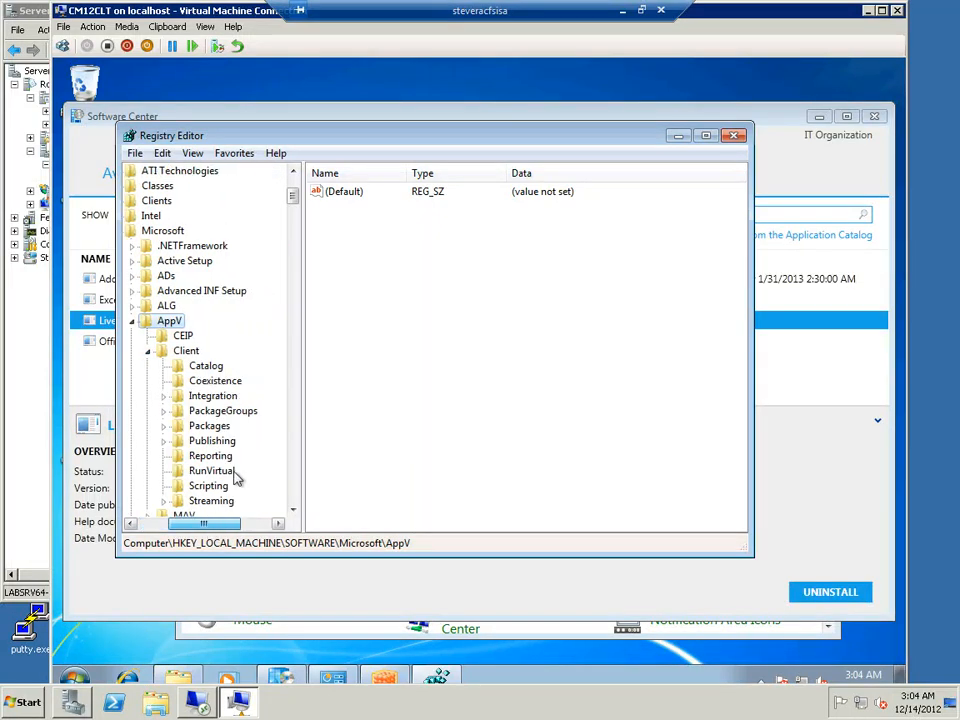
Examine package 2C3C84BC-1315-4595-9F91-F5C1C1F40FF9 under the Client\Packages key, down to the Catalog key of its version
click(219, 432)
click(164, 427)
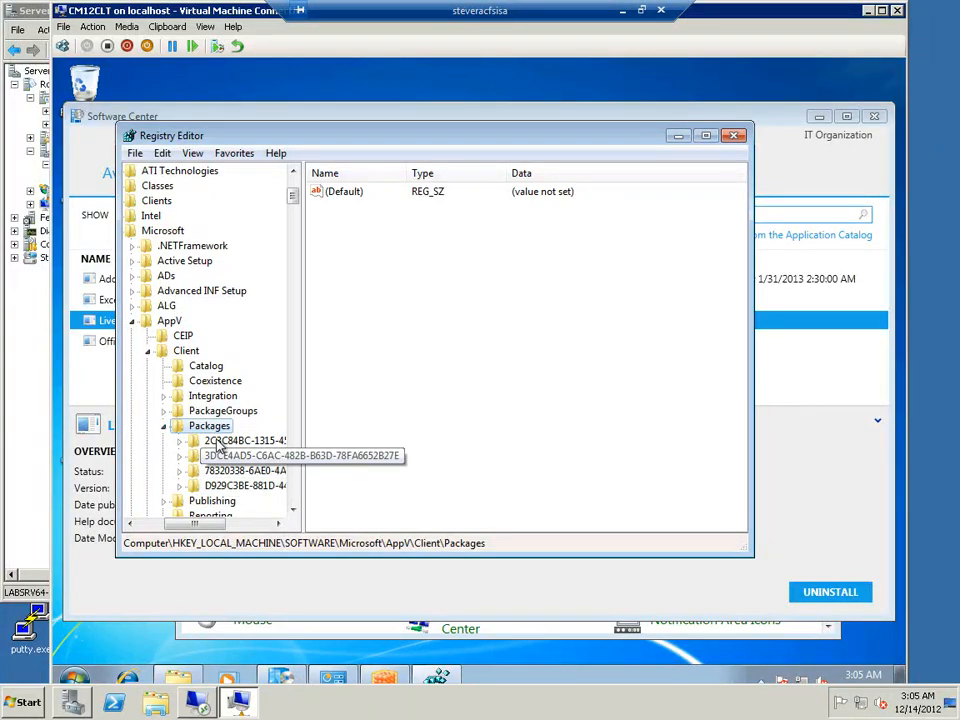
click(195, 441)
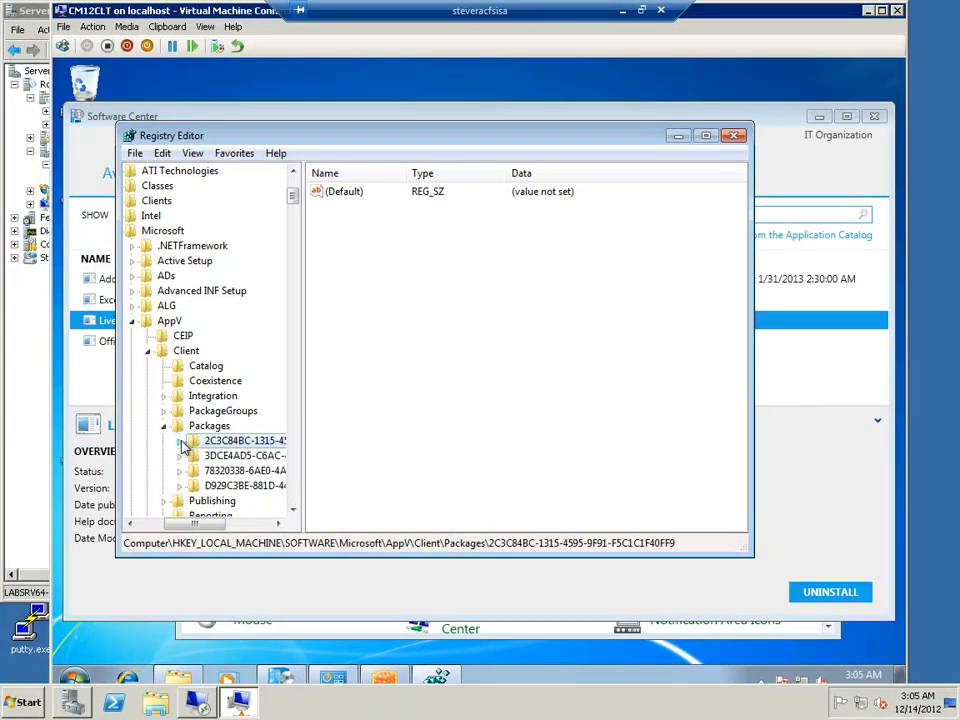
click(181, 441)
click(207, 458)
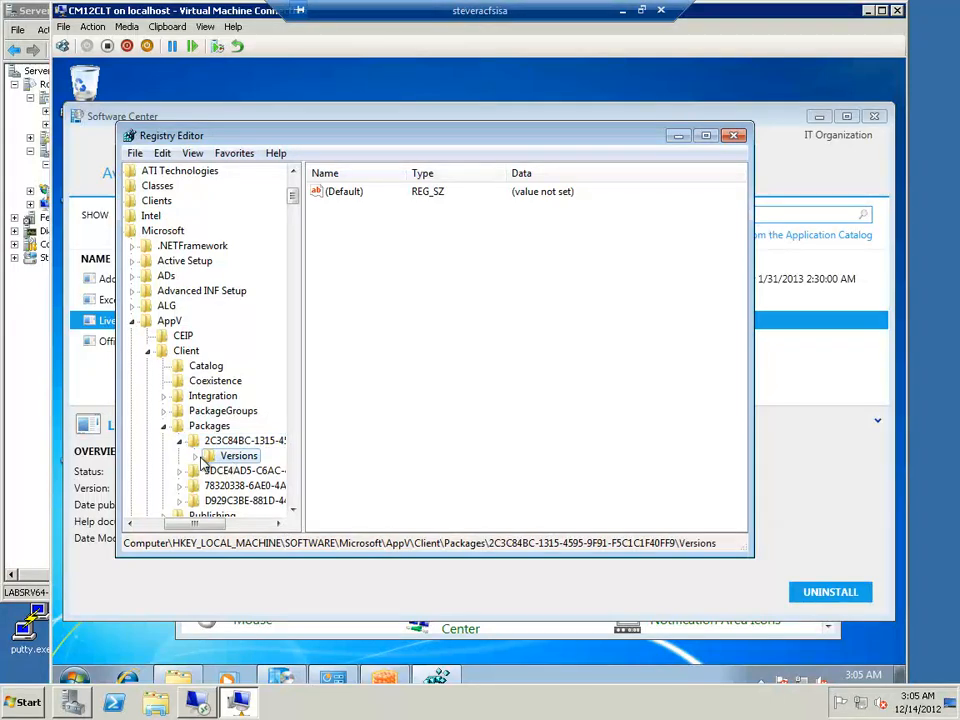
click(196, 457)
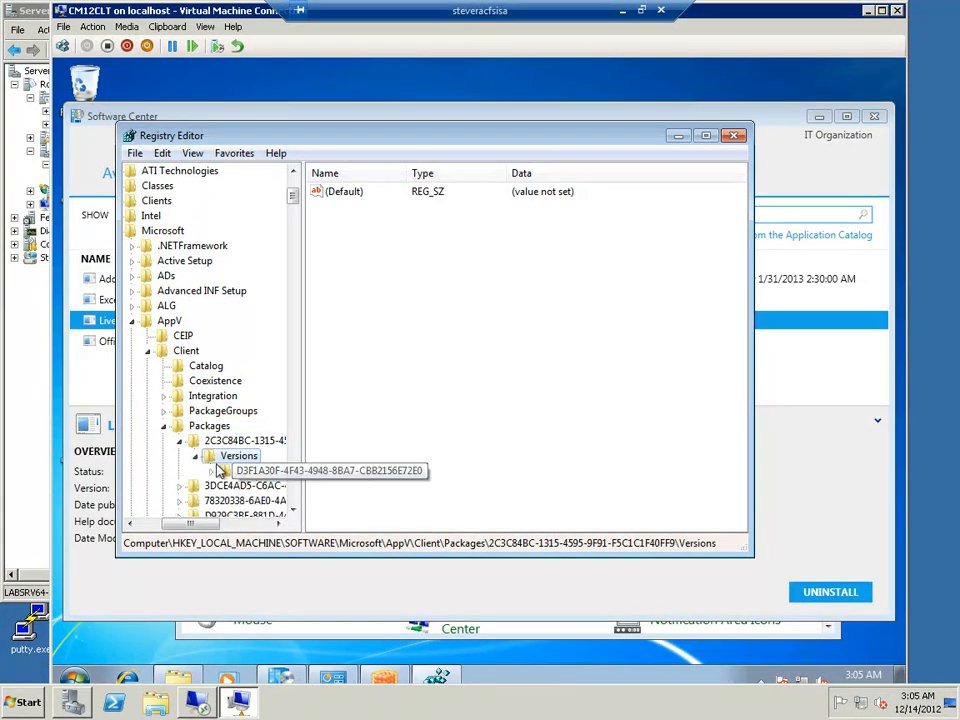
click(211, 471)
click(258, 471)
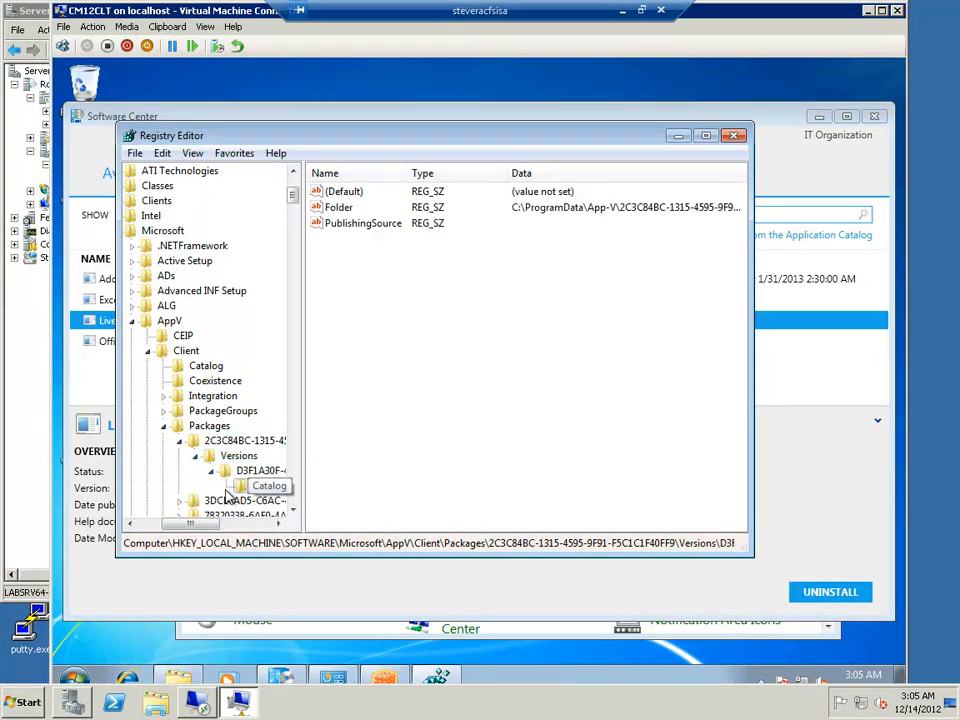
click(266, 440)
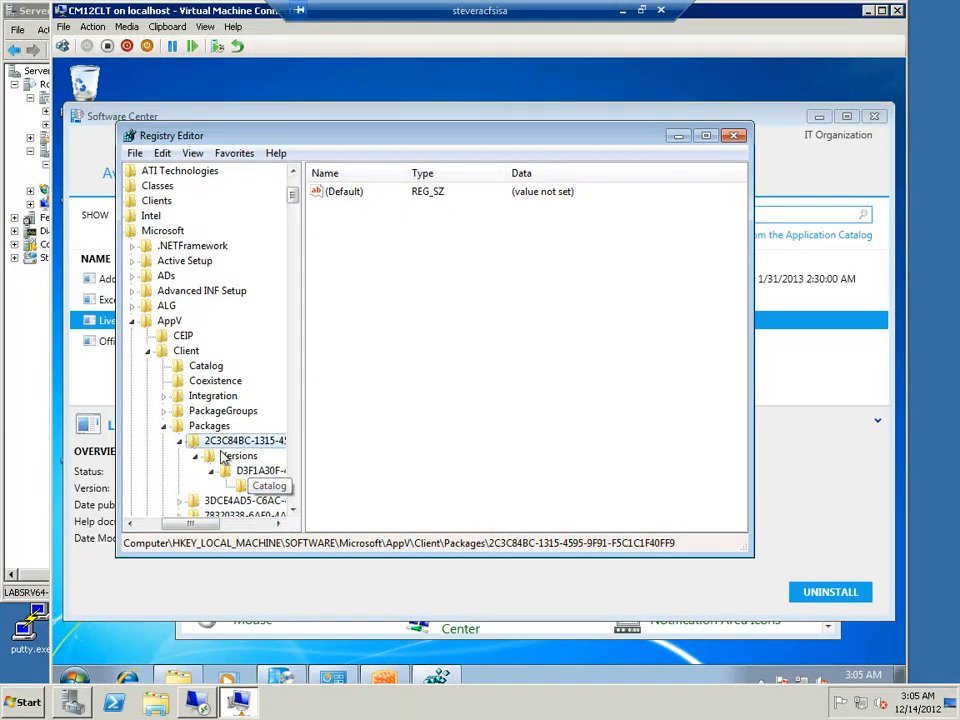
Examine the B0E417EA-3F25-4299-ABED-9AE7CC7798BF group under PackageGroups, expanding its user SID key and its version subkeys
click(215, 411)
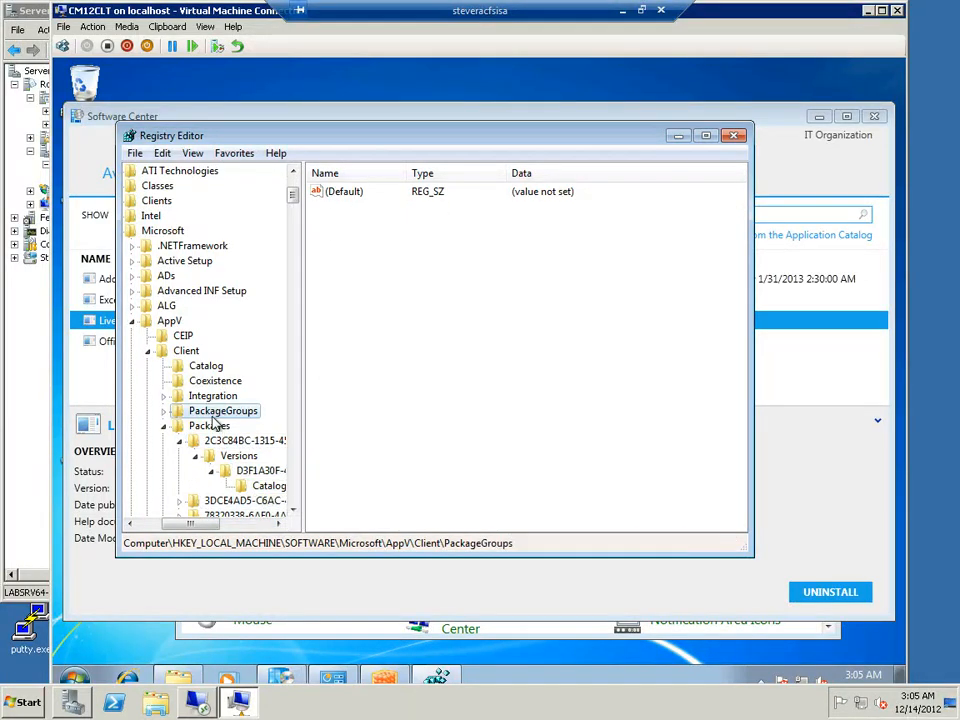
click(164, 411)
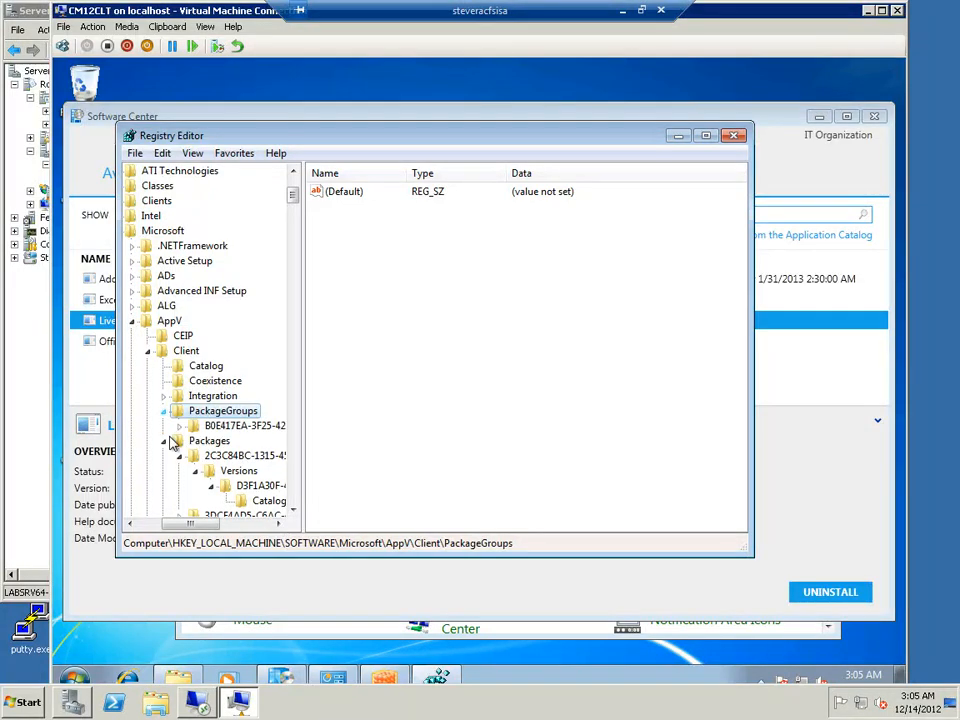
click(238, 425)
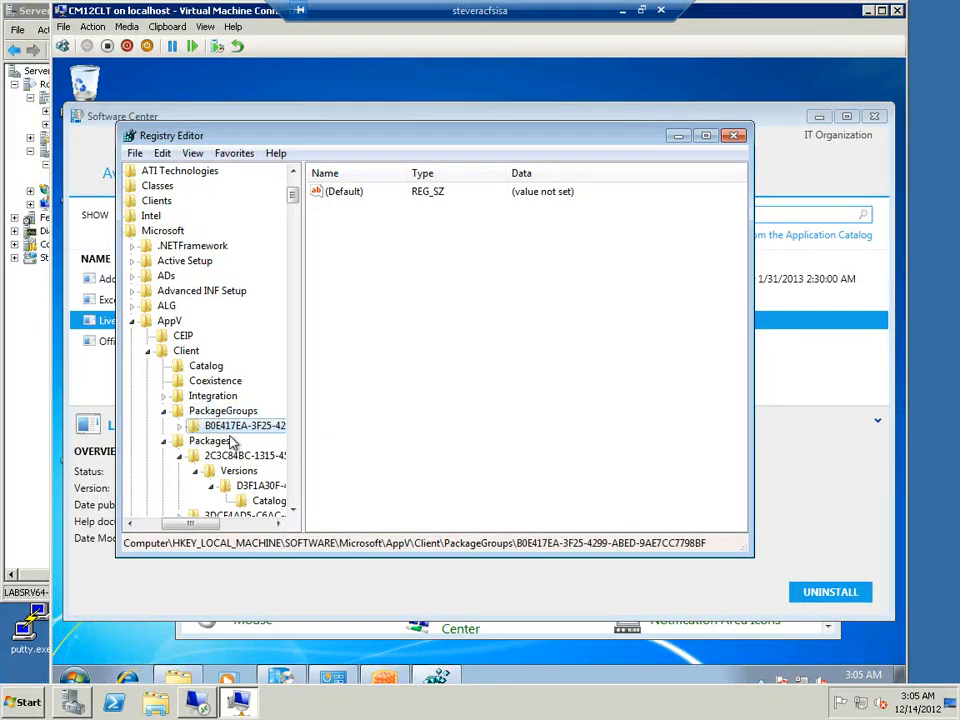
click(179, 426)
click(245, 441)
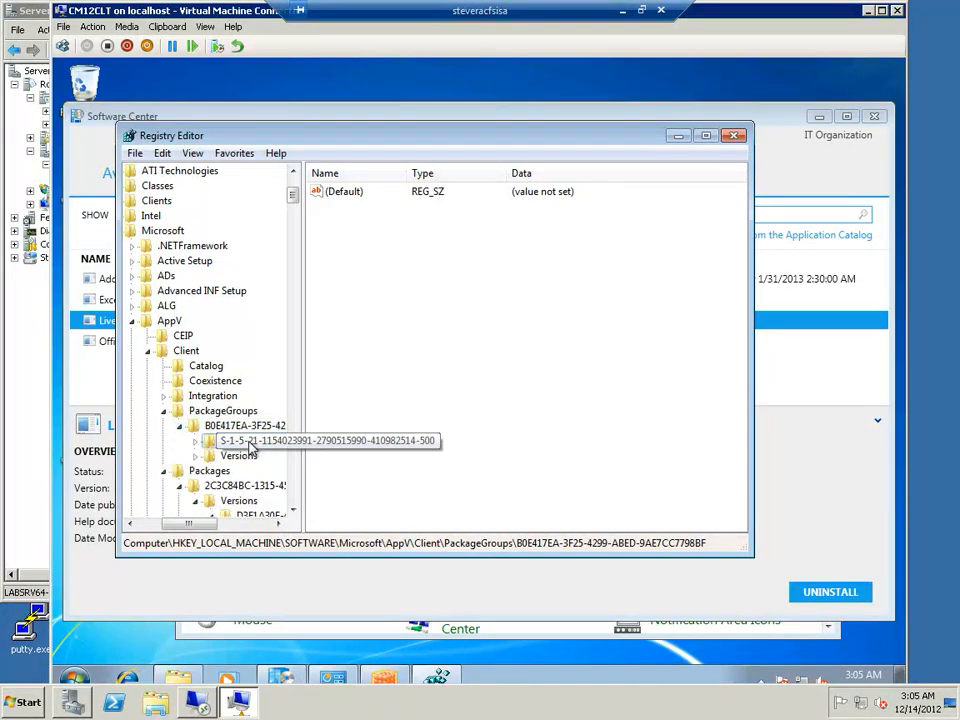
click(236, 456)
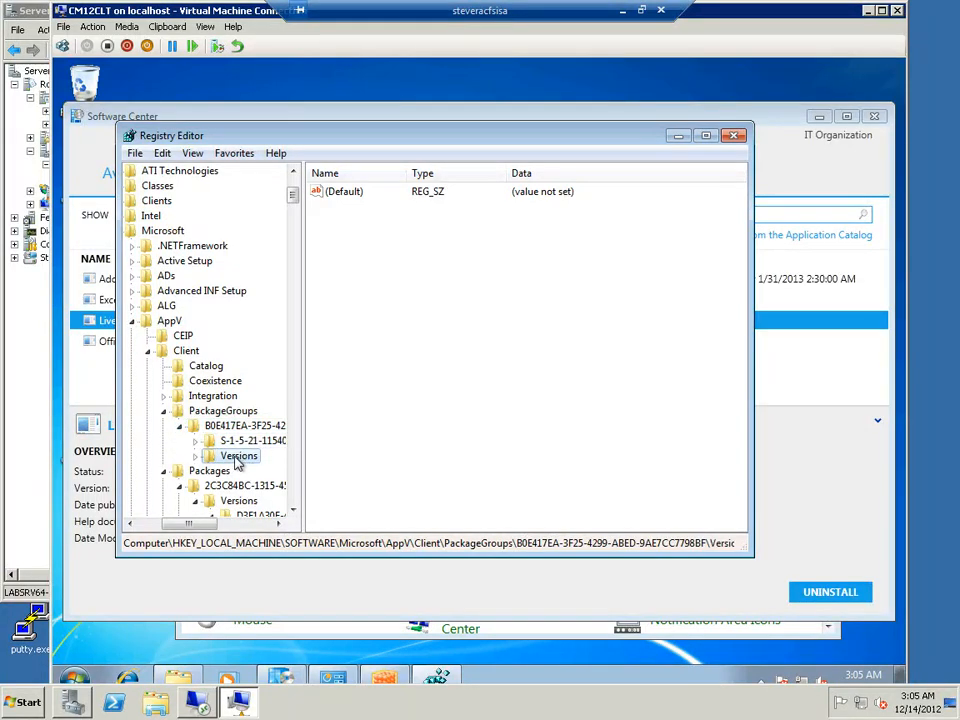
click(196, 441)
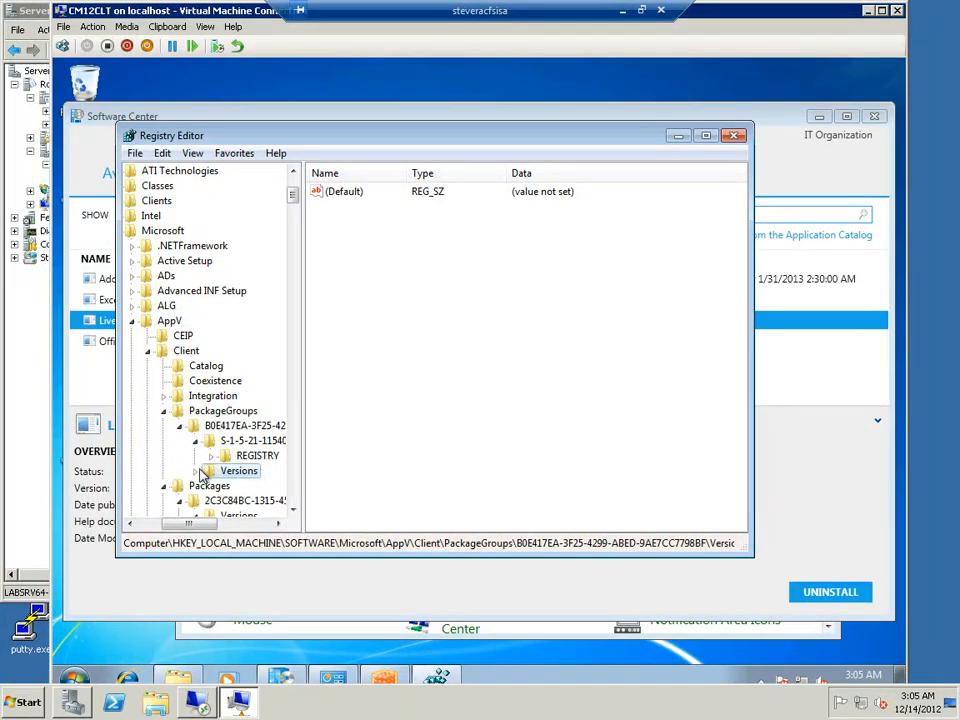
click(196, 472)
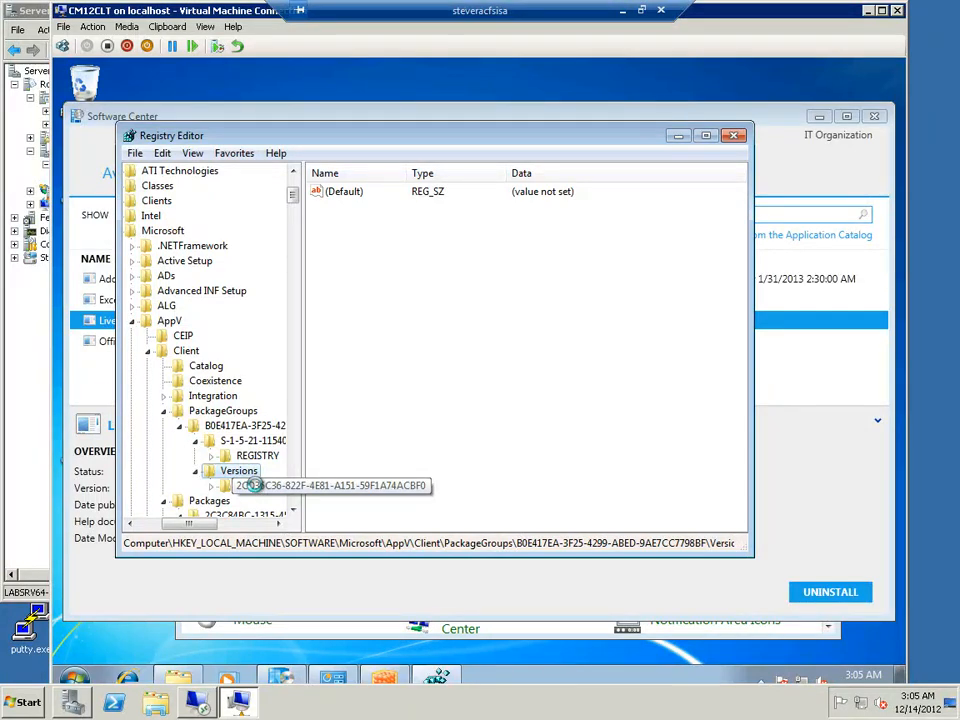
click(220, 485)
click(211, 485)
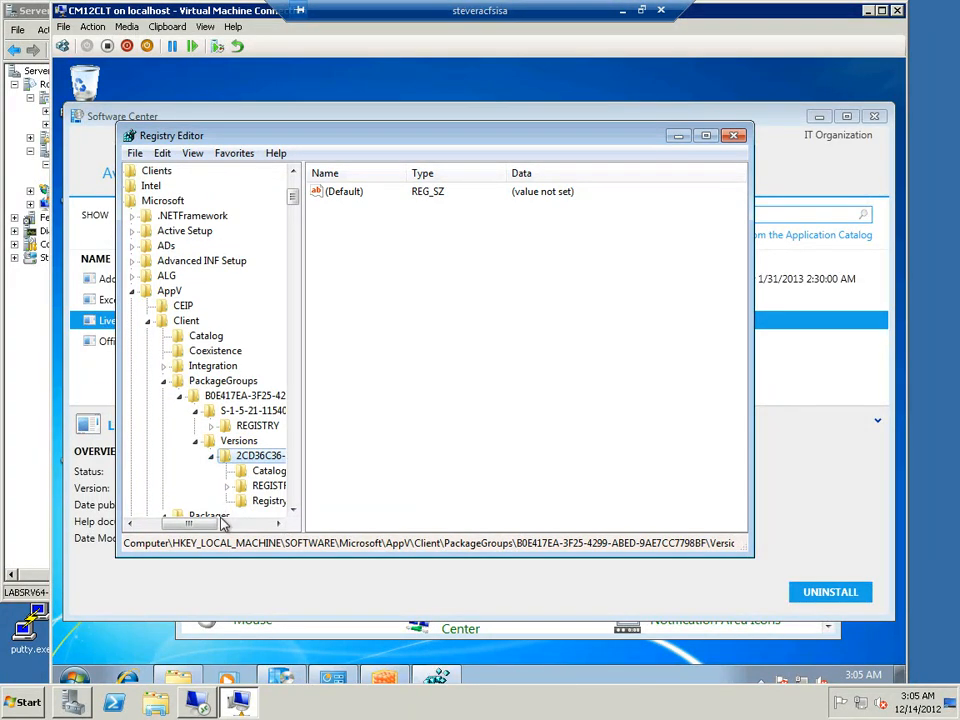
View the integration and staged locations of package {2C3C84BC-1315-4595-9F91-F5C1C1F40FF9} under Client\Integration\Packages
drag(204, 524, 193, 476)
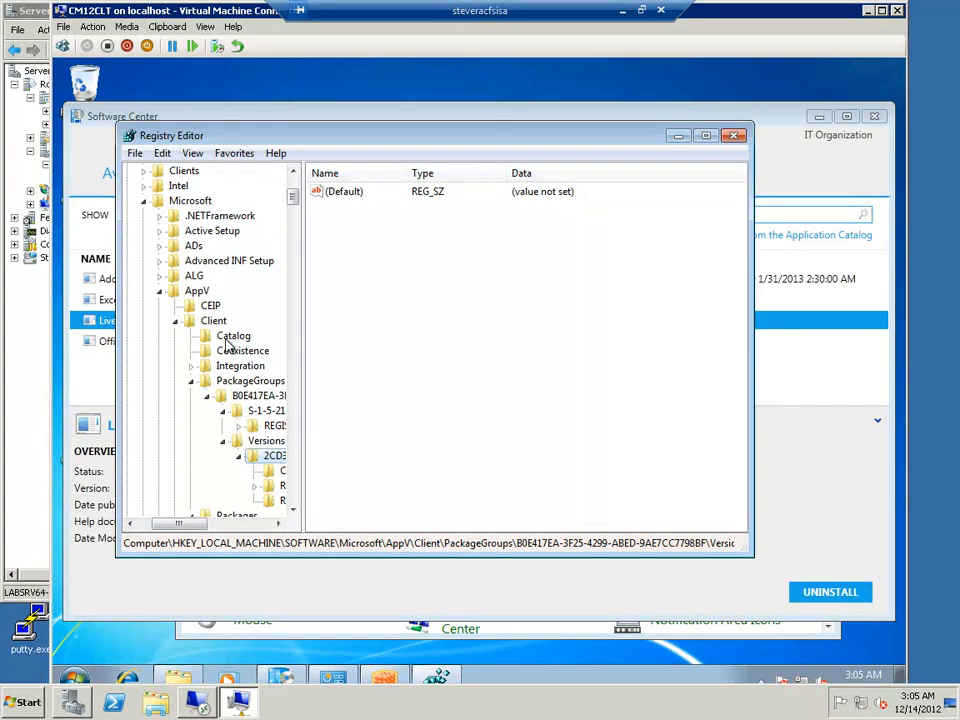
click(192, 366)
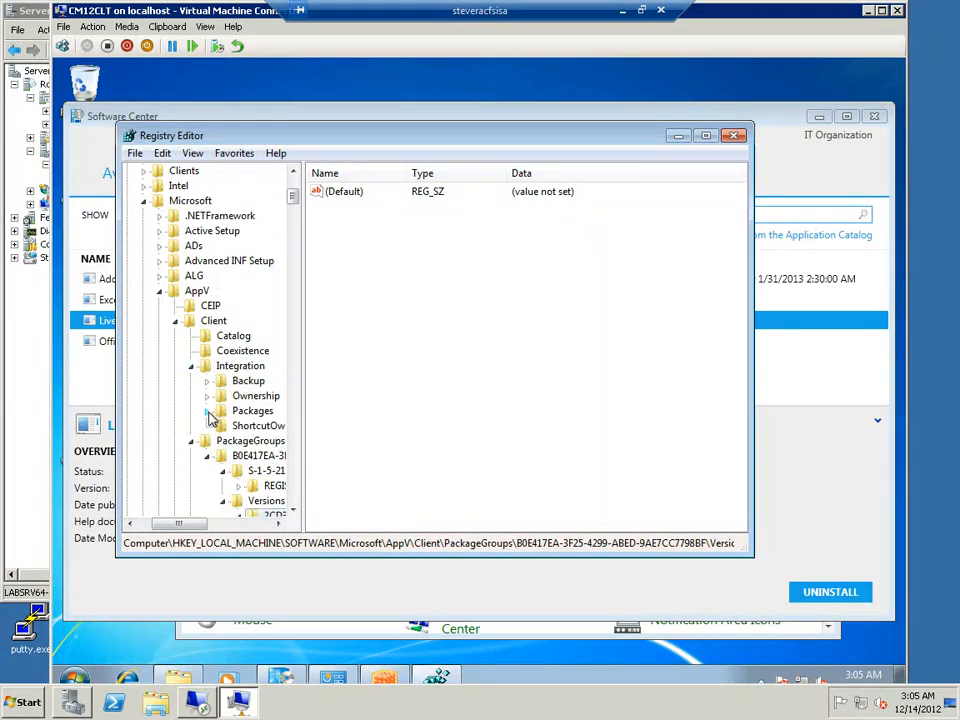
click(208, 411)
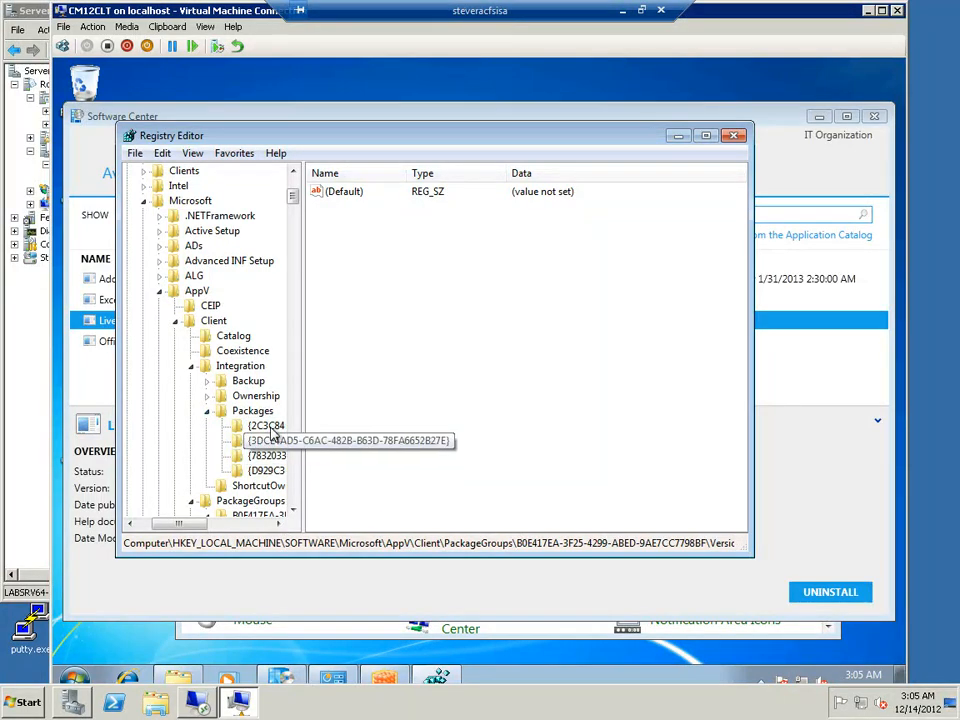
click(268, 426)
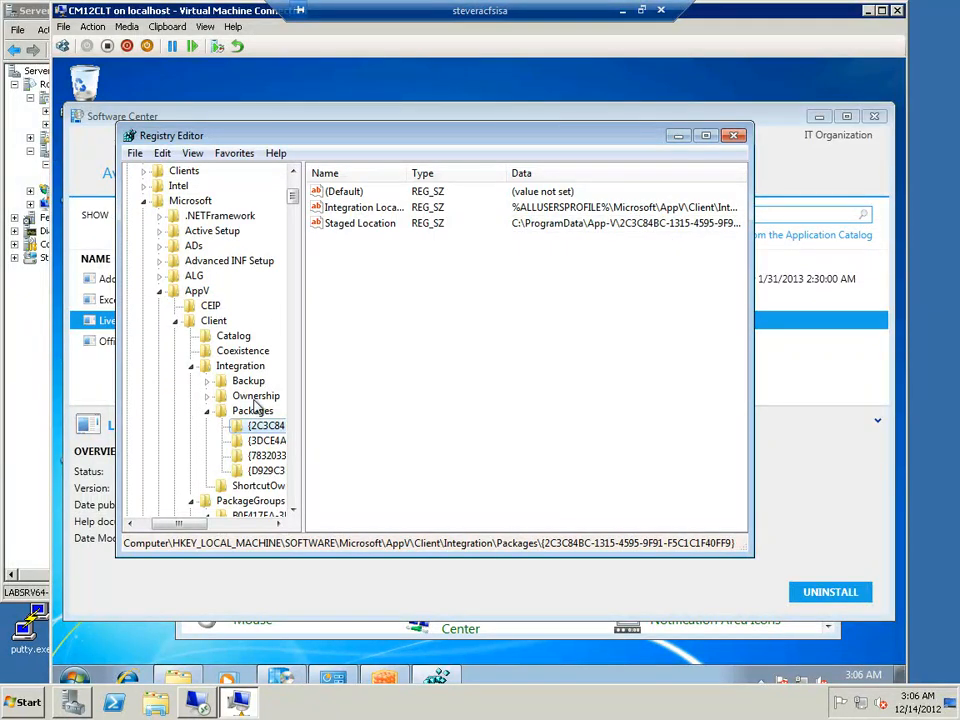
Check the values of the Client key's Coexistence and Catalog subkeys, and close Registry Editor
click(244, 355)
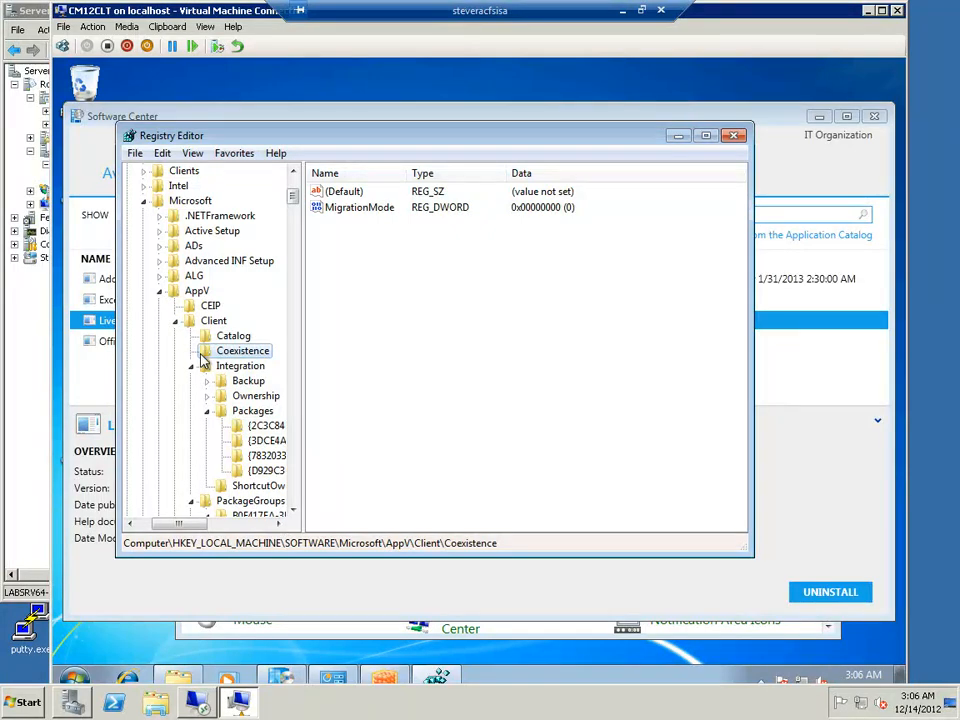
click(239, 341)
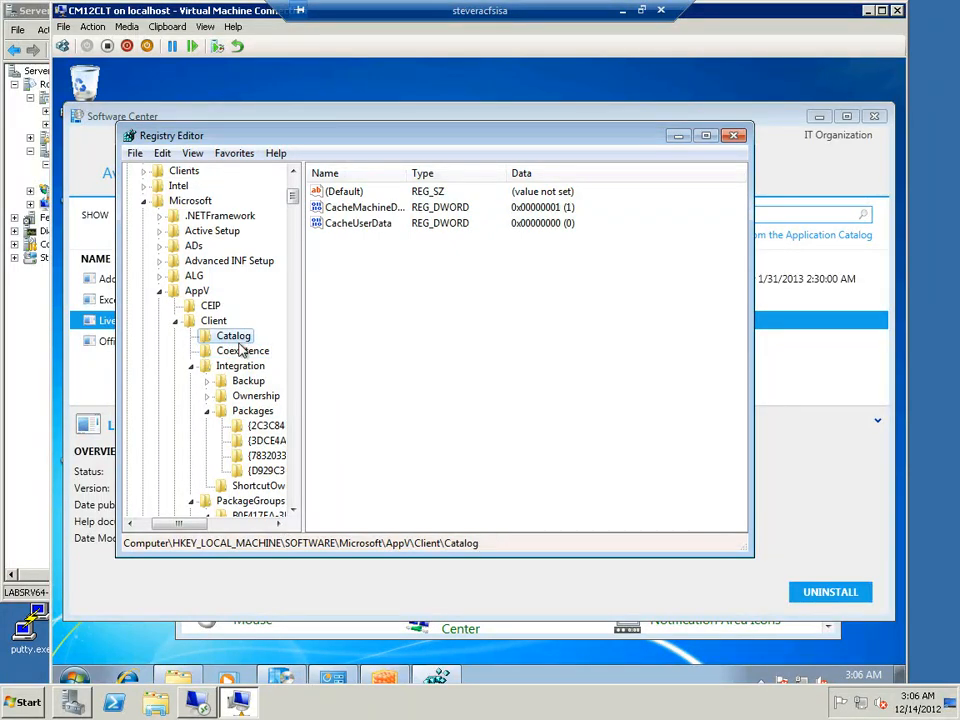
scroll(230, 345, down, 3)
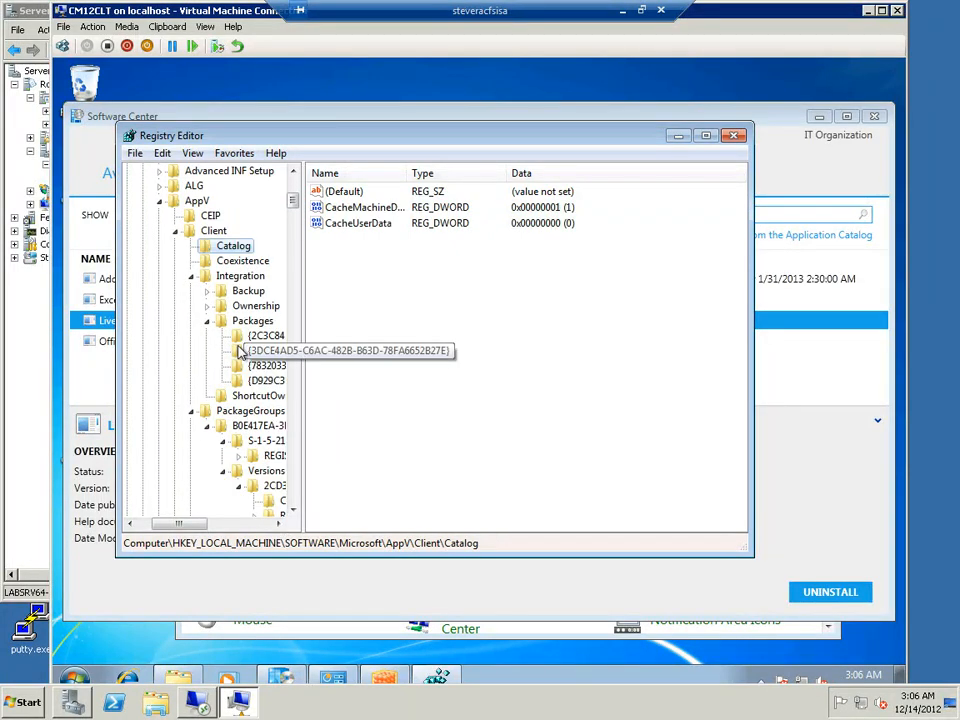
click(732, 137)
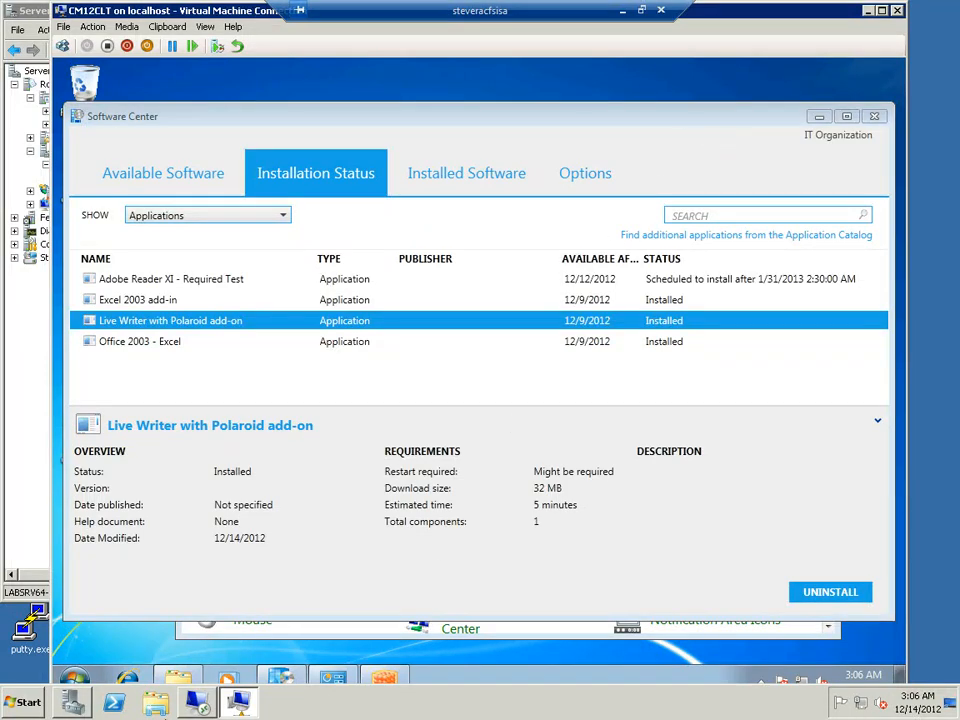
Launch Windows Live Writer and close the Control Panel window while it loads
click(75, 680)
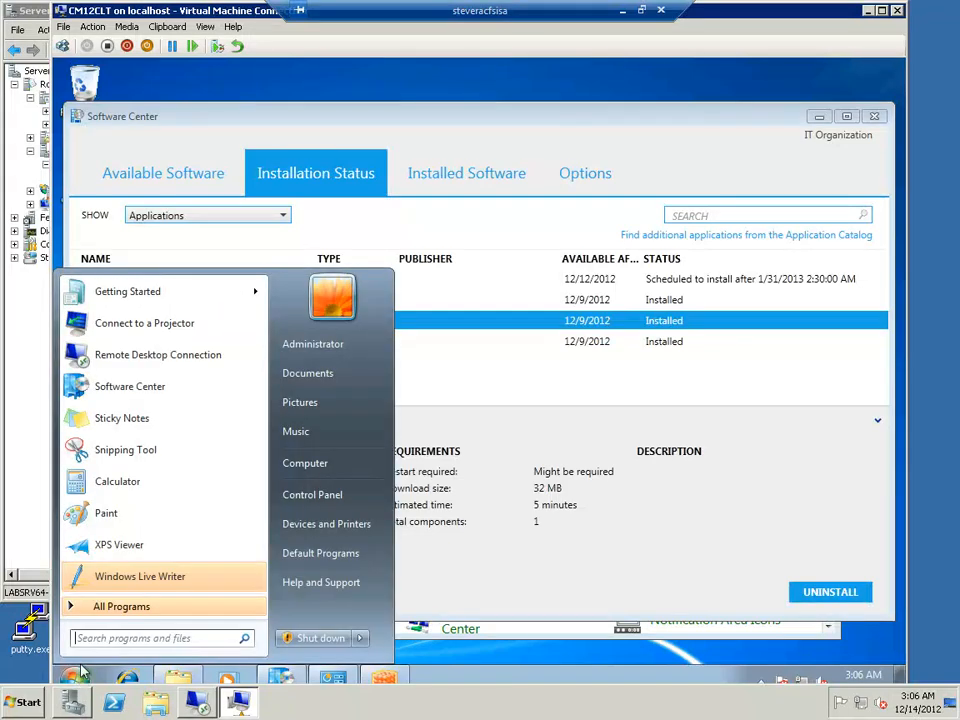
click(121, 580)
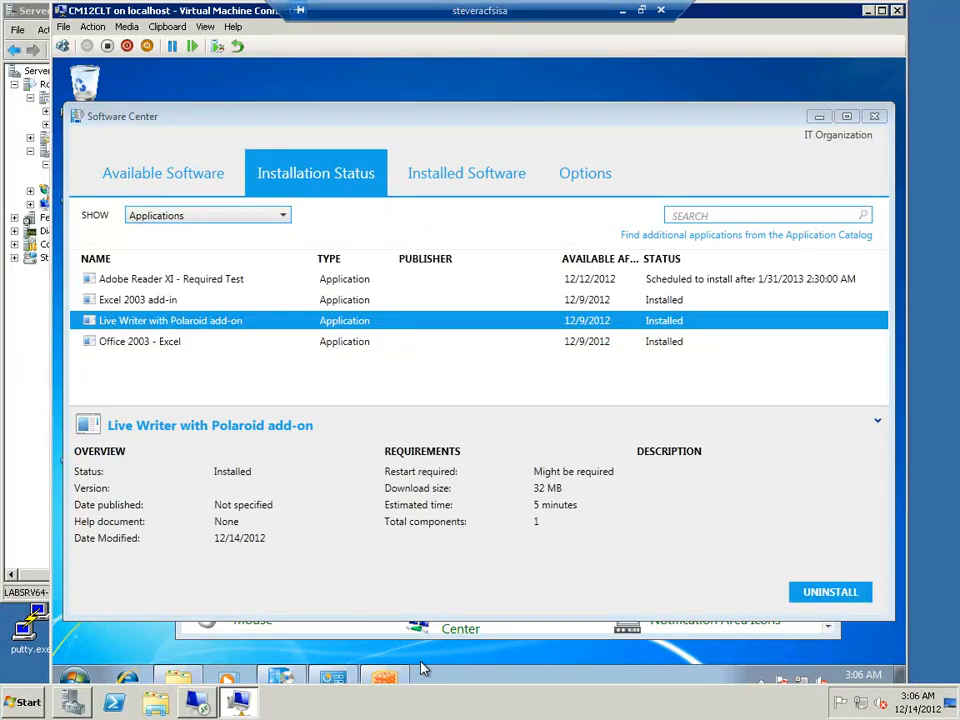
click(520, 637)
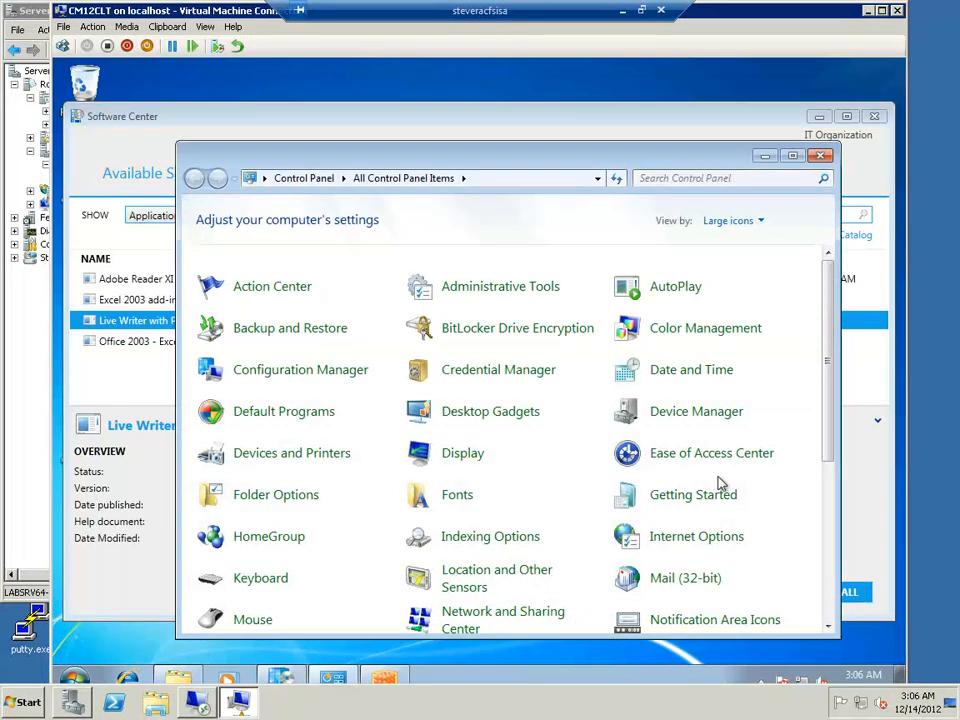
click(824, 158)
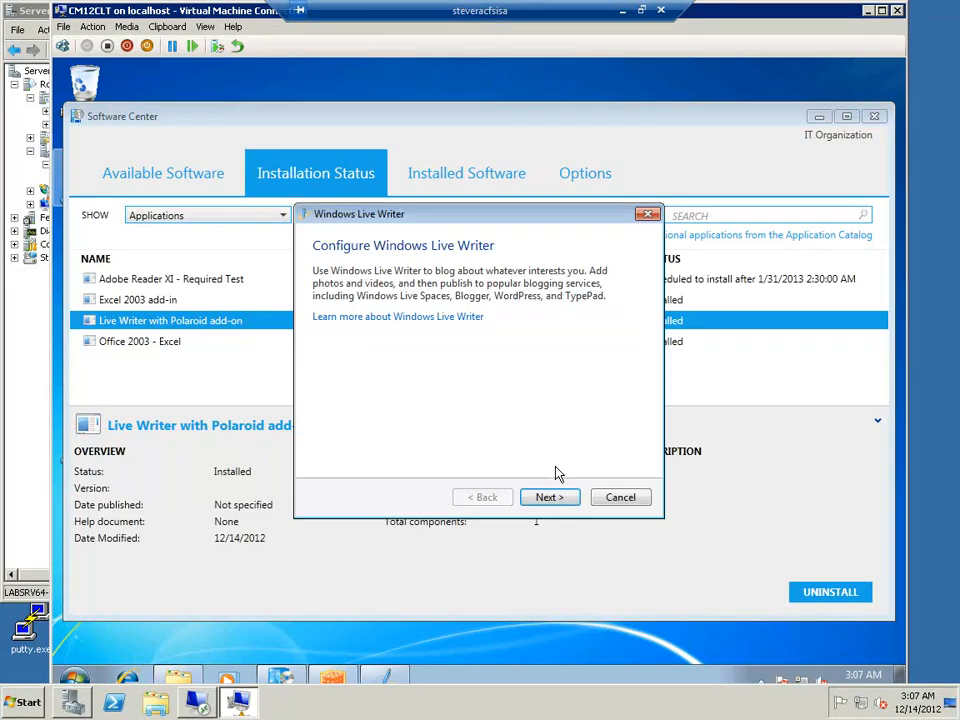
Choose Other blog service in the Live Writer configuration wizard and continue to the blog account page
click(556, 496)
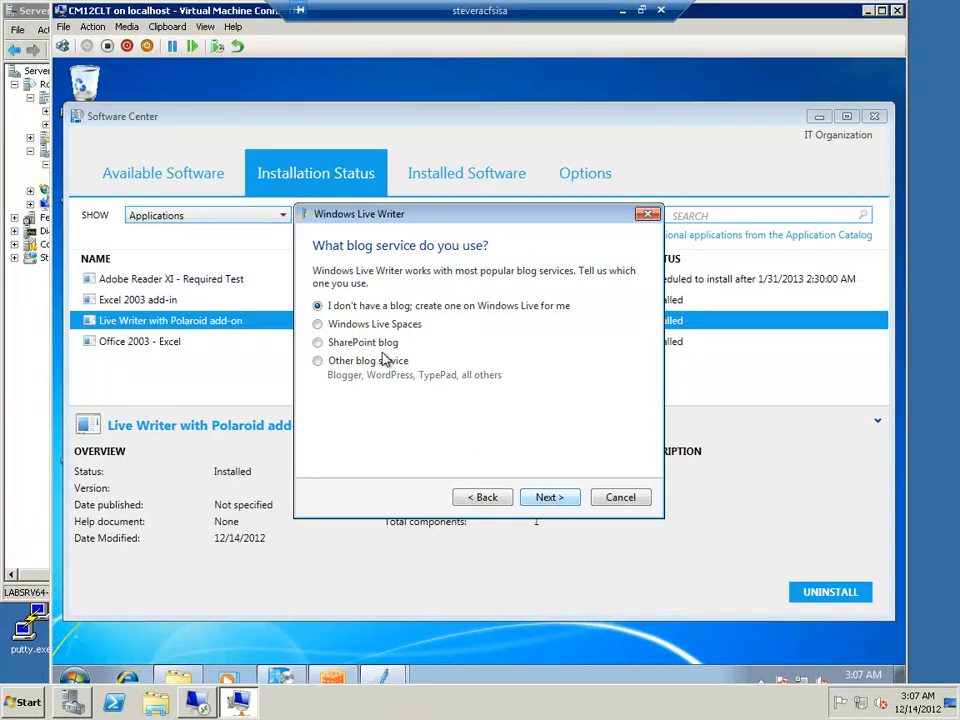
click(319, 361)
click(548, 498)
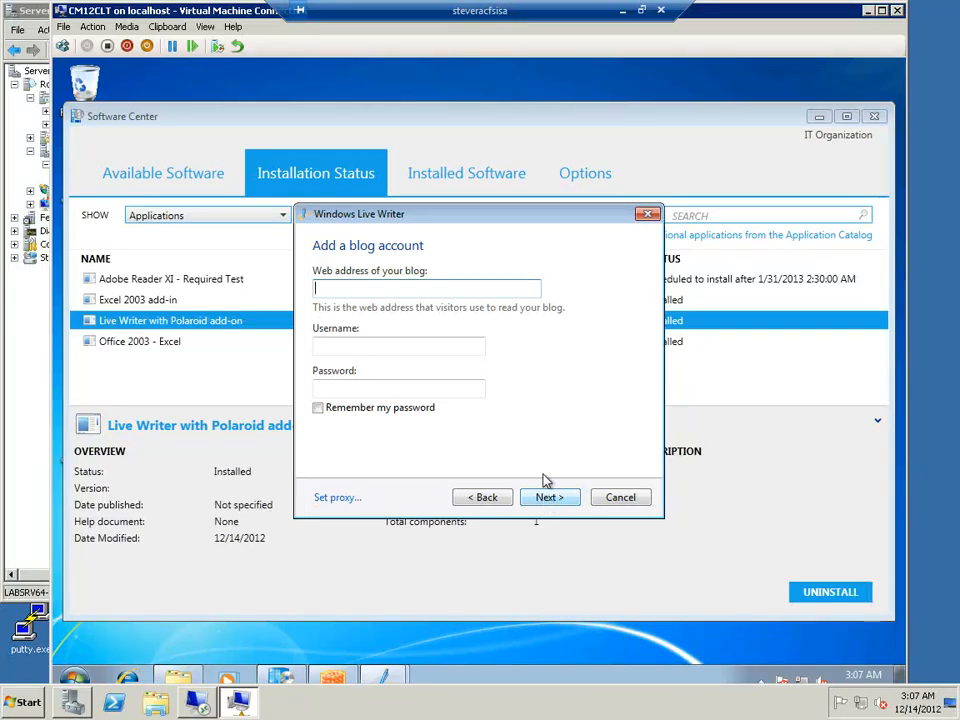
Enter the MSDN blog's web address for the new blog account and move on to the username
text(blogs.msdn.com/steverac)
key(Tab)
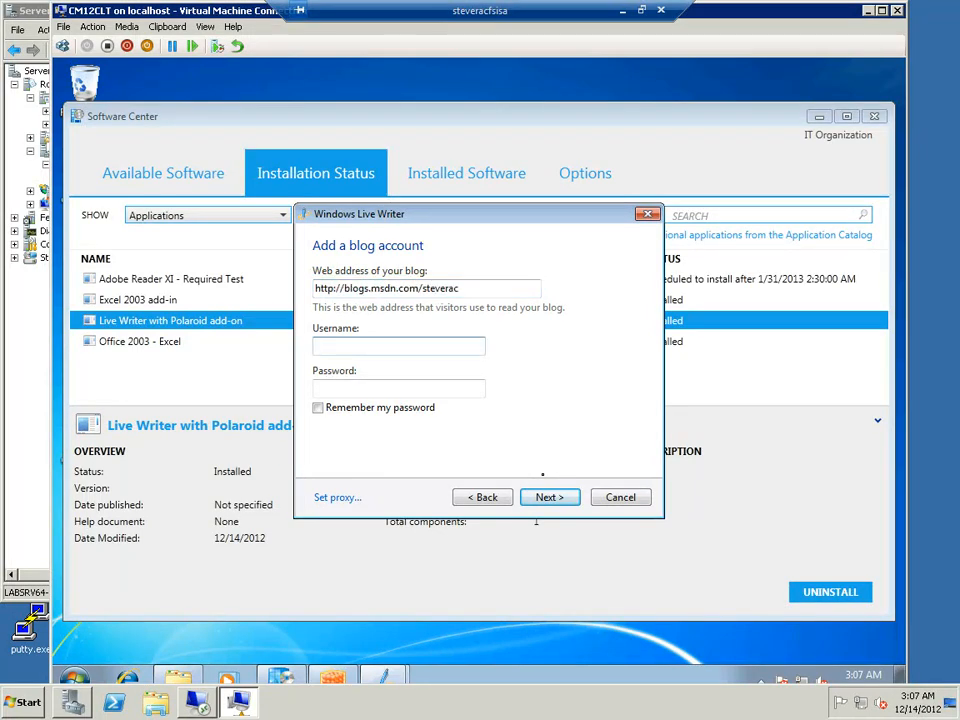
Enter the account's username and password for the blog, and submit them to set up the blog account
key(Tab)
text(*****)
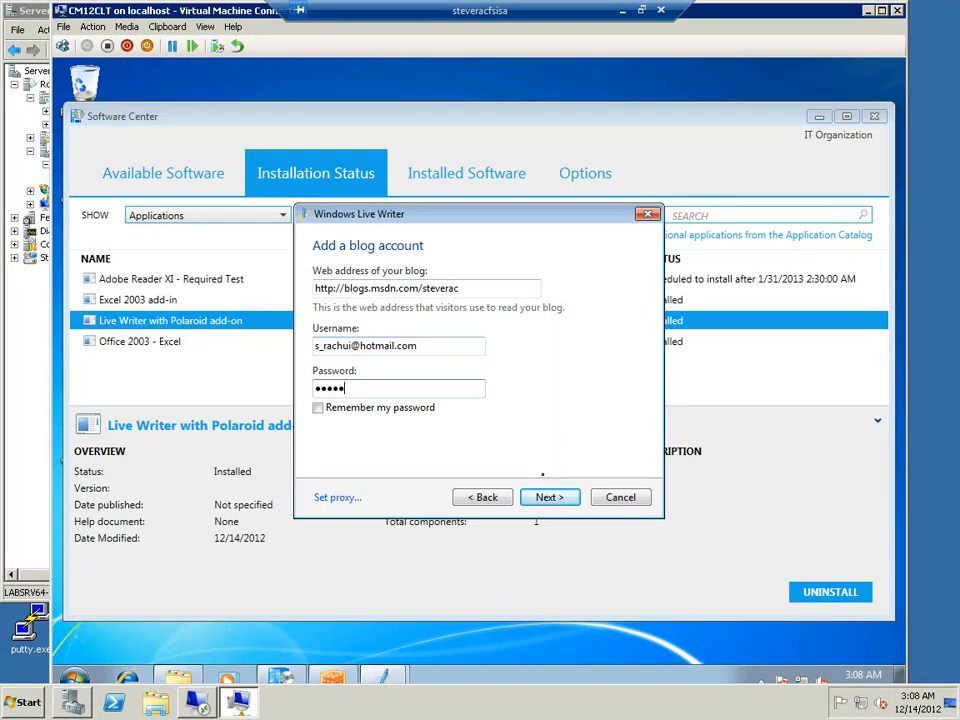
key(Return)
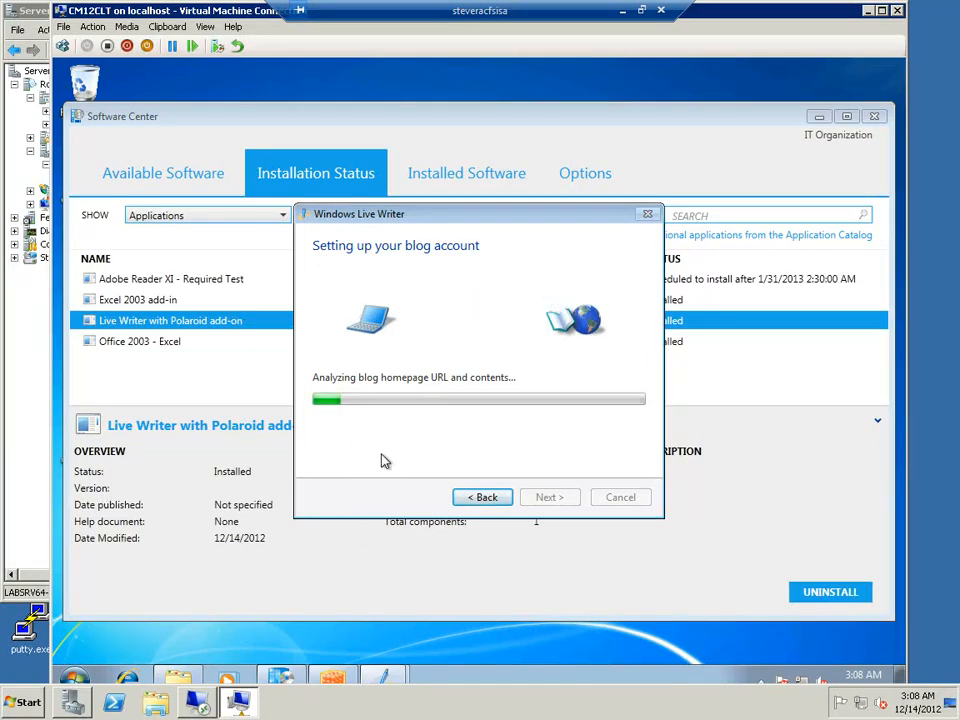
Select Adobe Reader XI - Required Test in Software Center, and look for its cached package in the numbered folders under C:\Windows\ccmcache
click(212, 379)
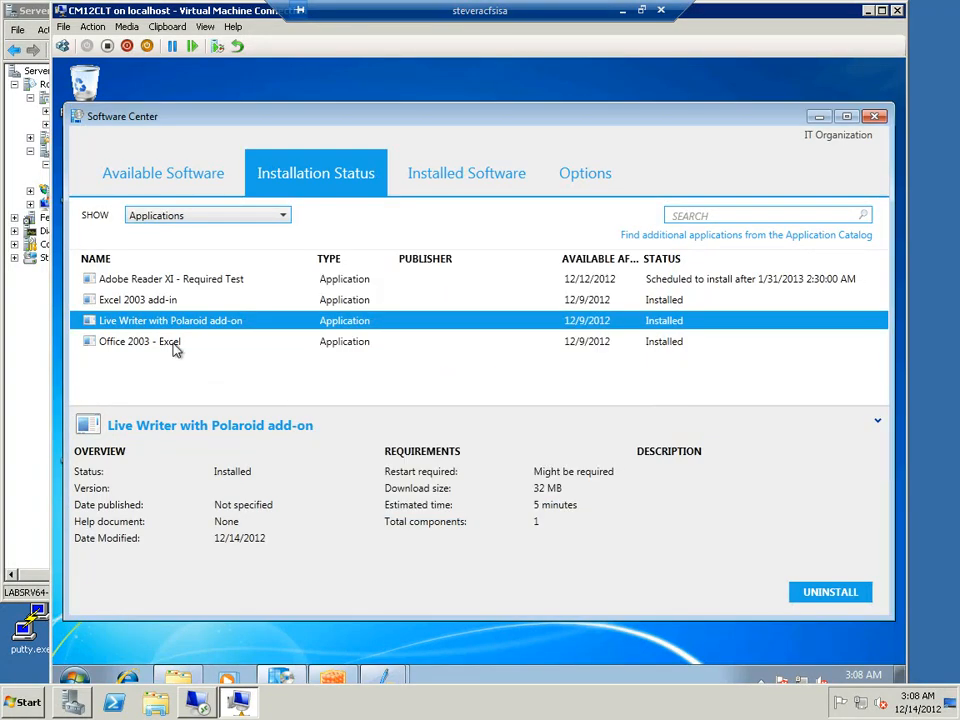
click(198, 284)
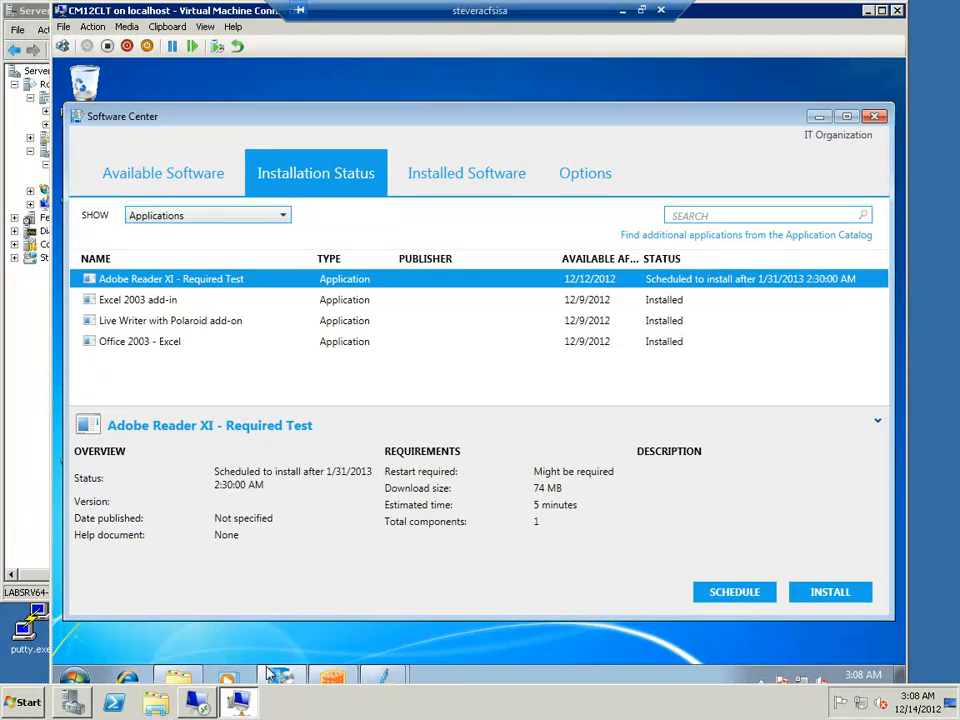
mouse_move(185, 683)
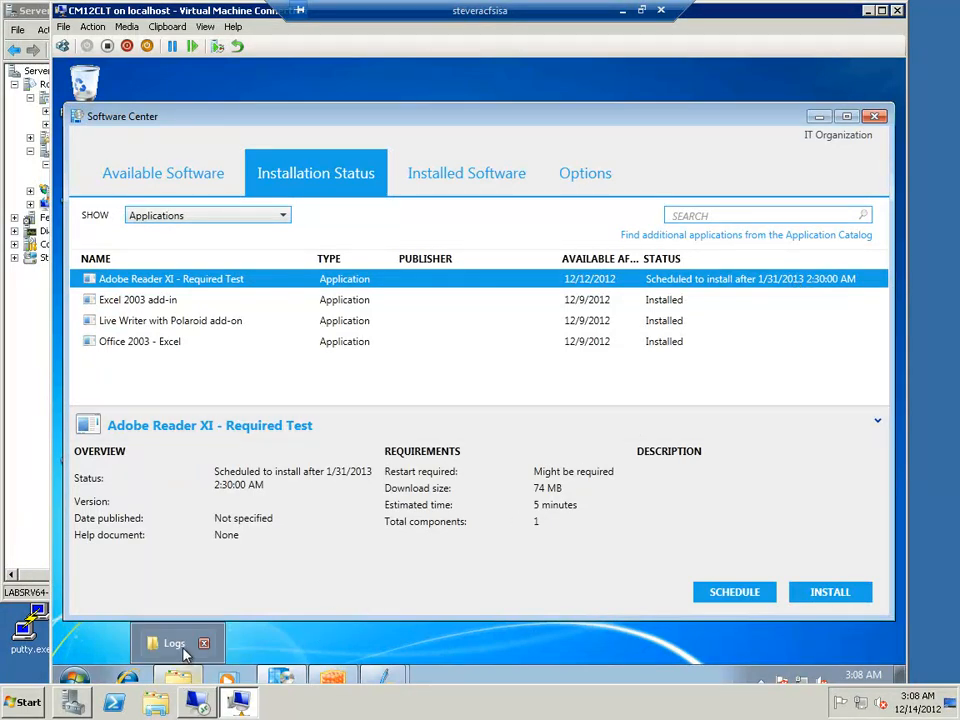
click(175, 643)
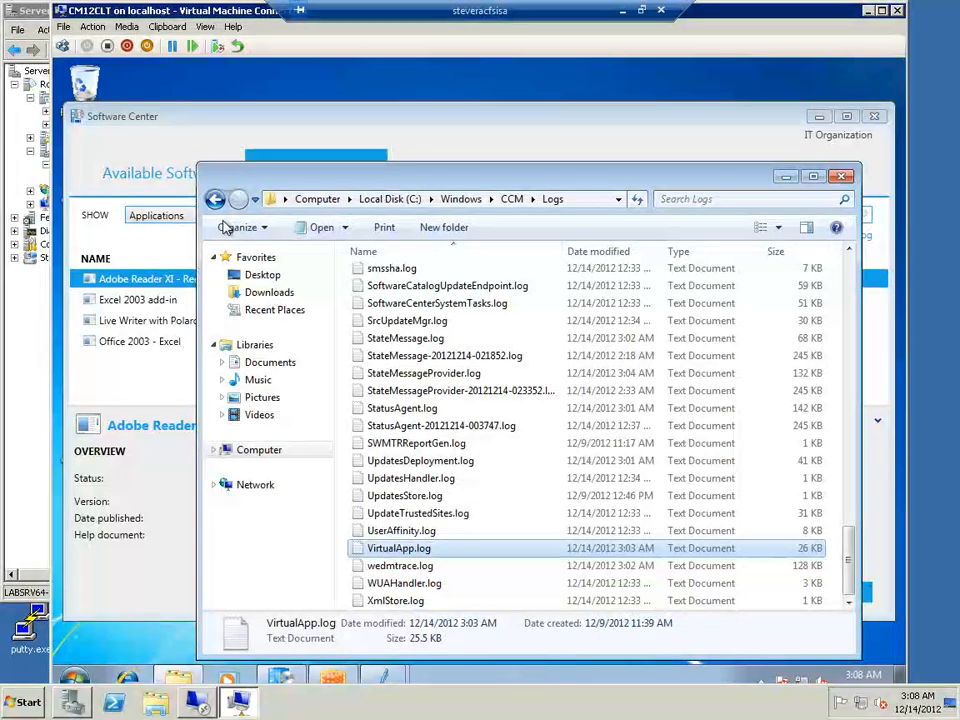
click(214, 199)
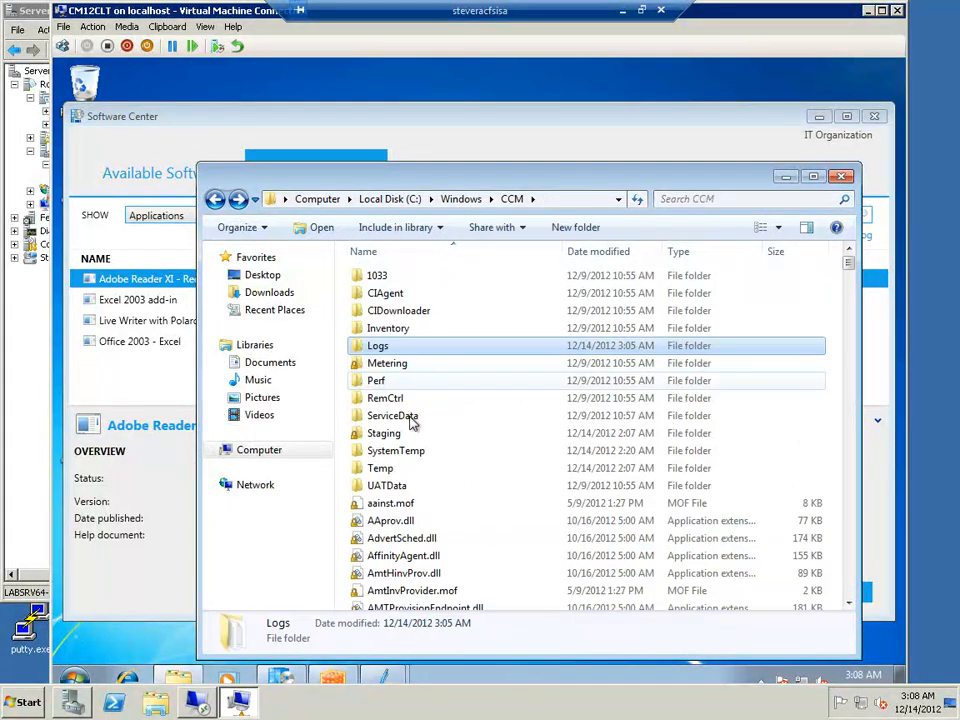
click(214, 199)
double_click(404, 418)
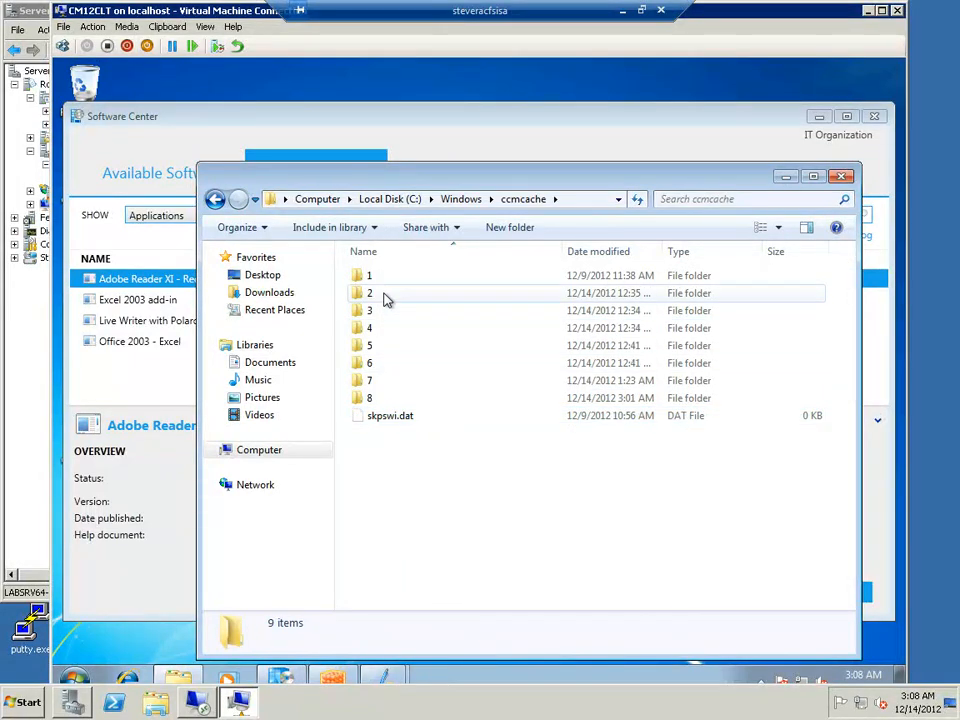
double_click(388, 300)
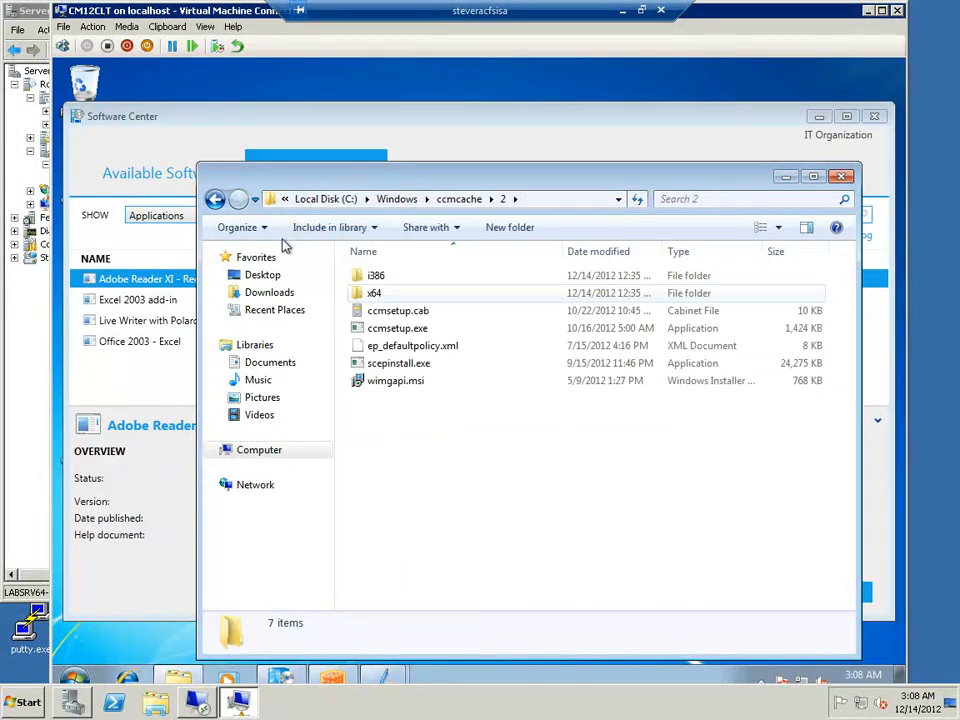
click(215, 200)
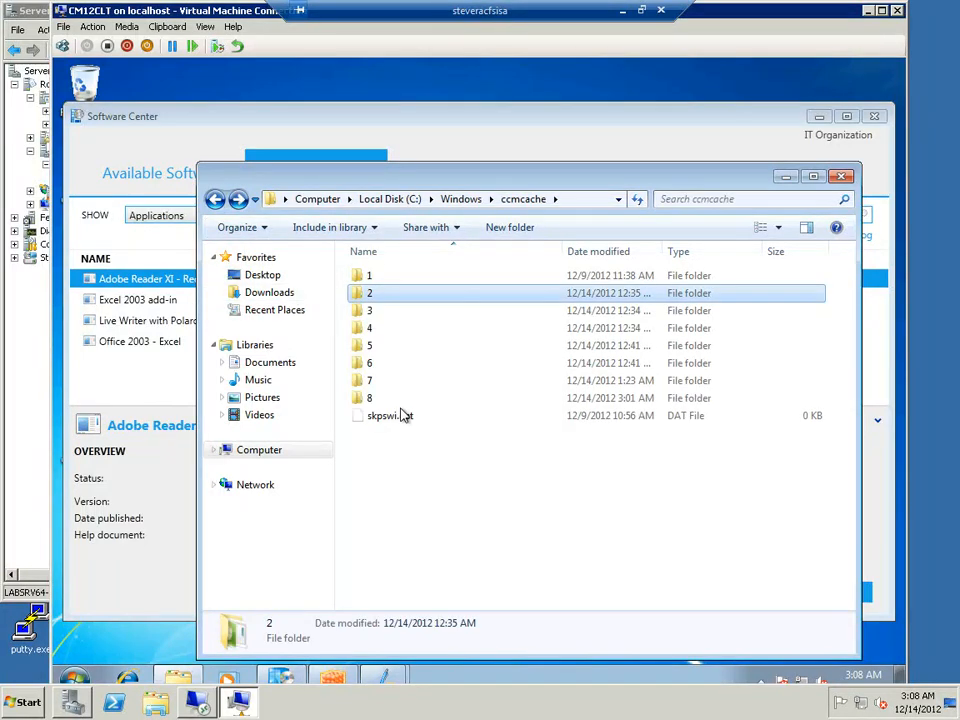
click(366, 386)
double_click(366, 386)
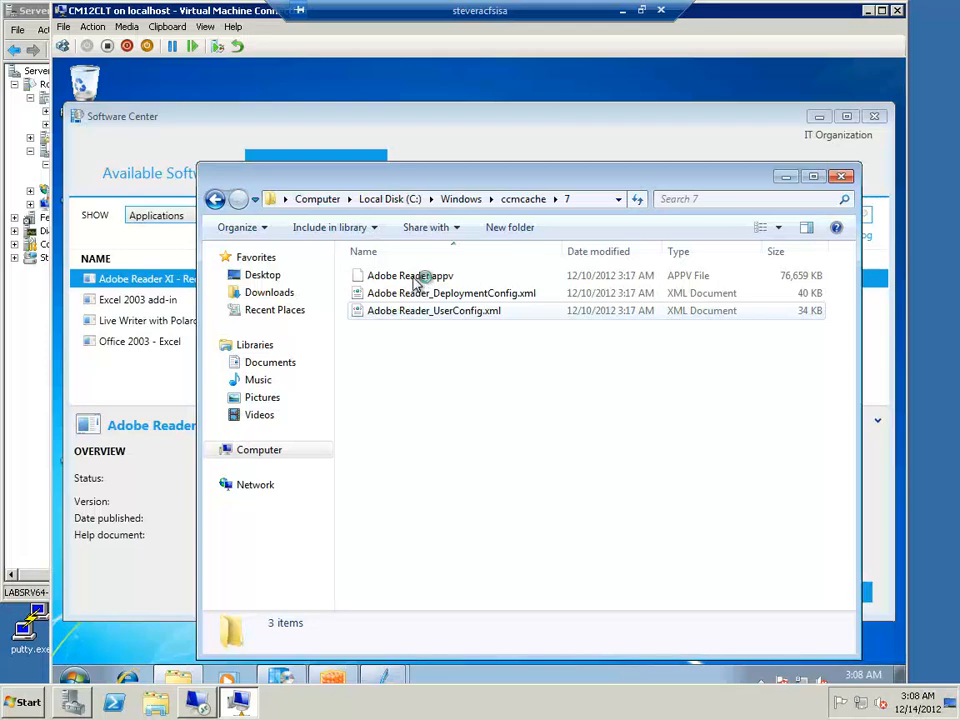
click(215, 199)
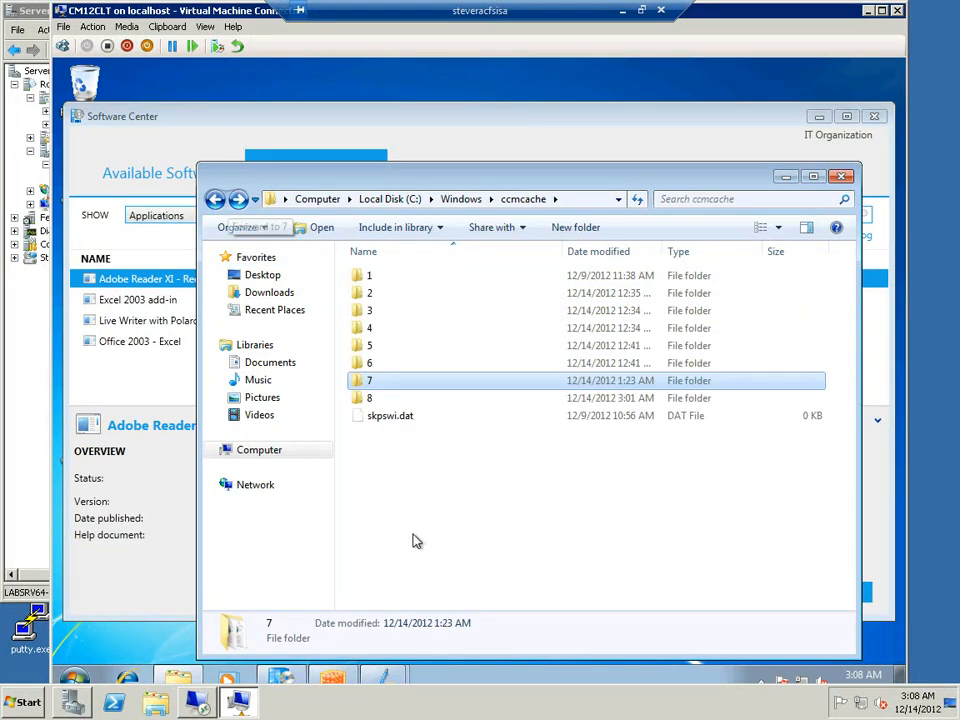
View the virtual apps list in the App-V client, and open C:\ProgramData\App-V in a new Explorer window
click(340, 678)
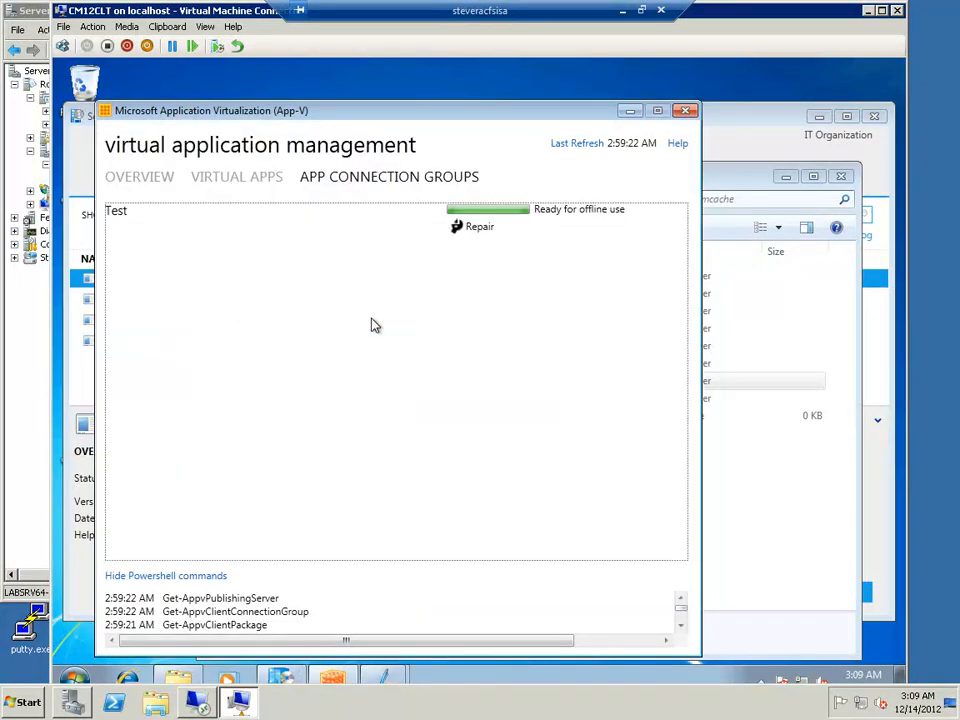
click(245, 184)
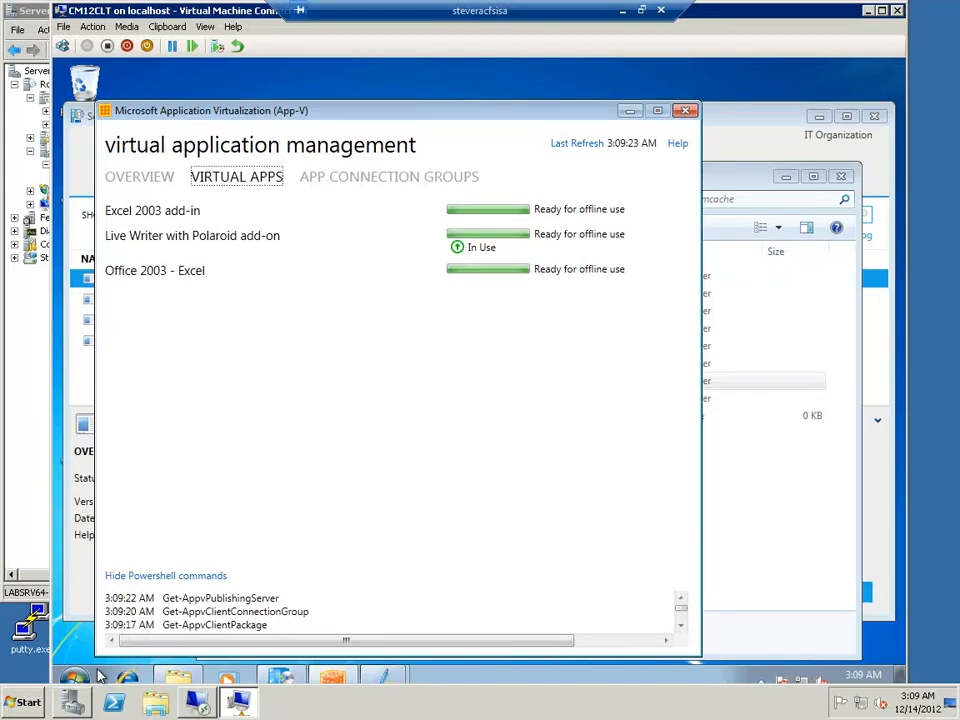
right_click(170, 679)
click(155, 612)
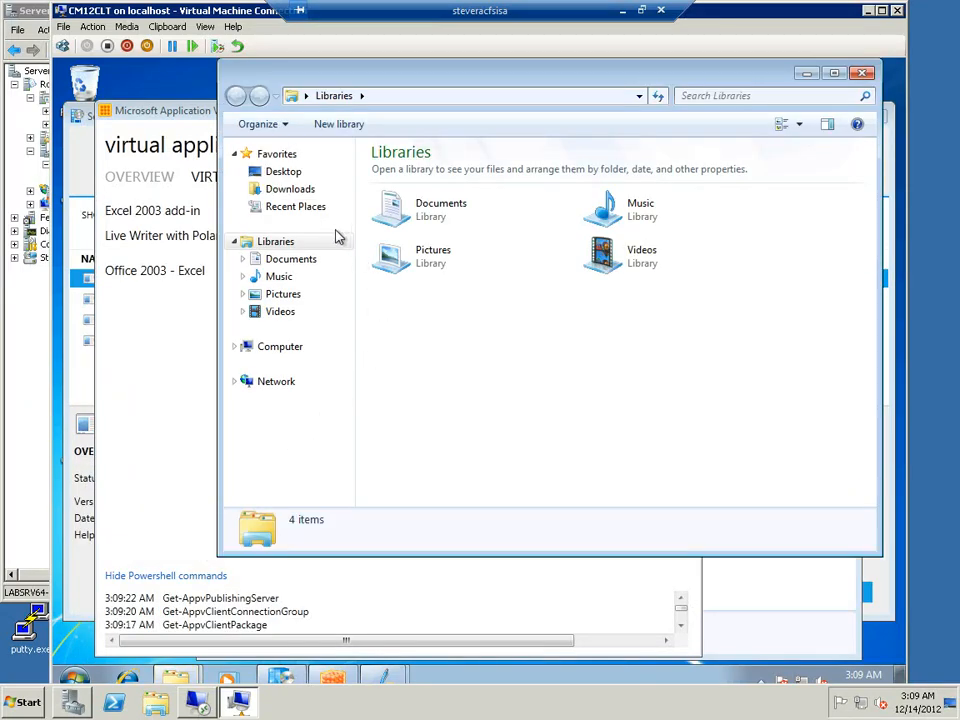
click(278, 349)
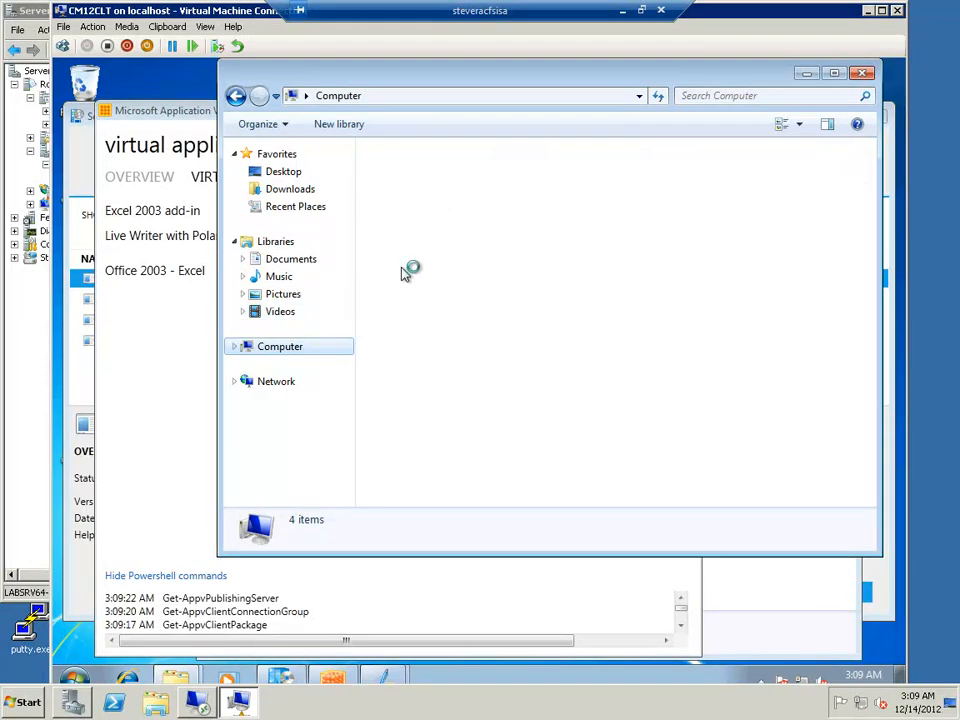
double_click(418, 200)
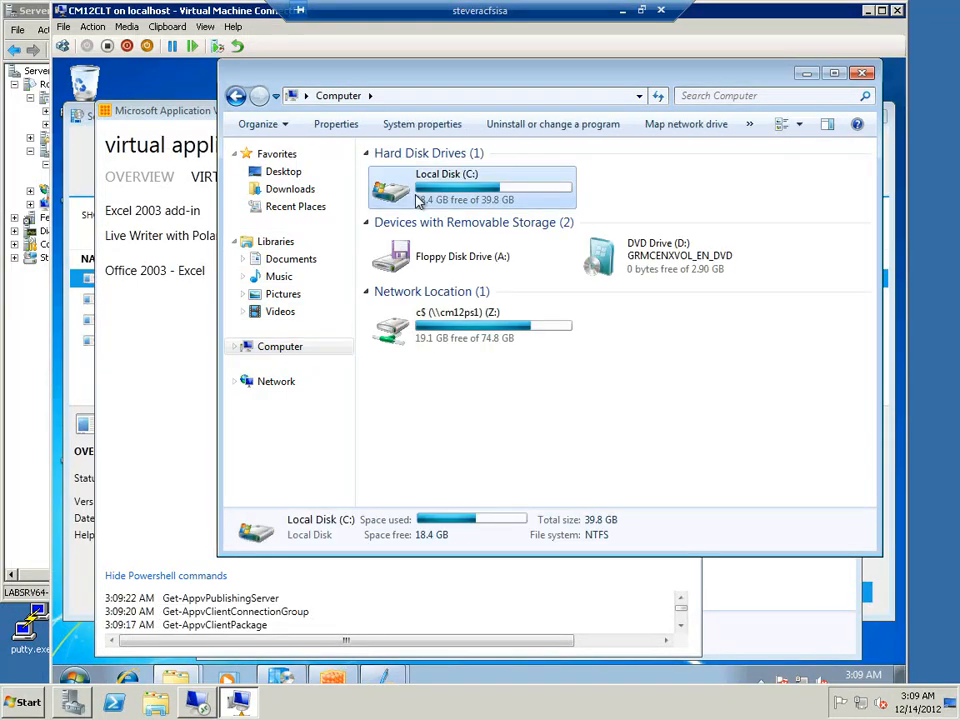
double_click(394, 331)
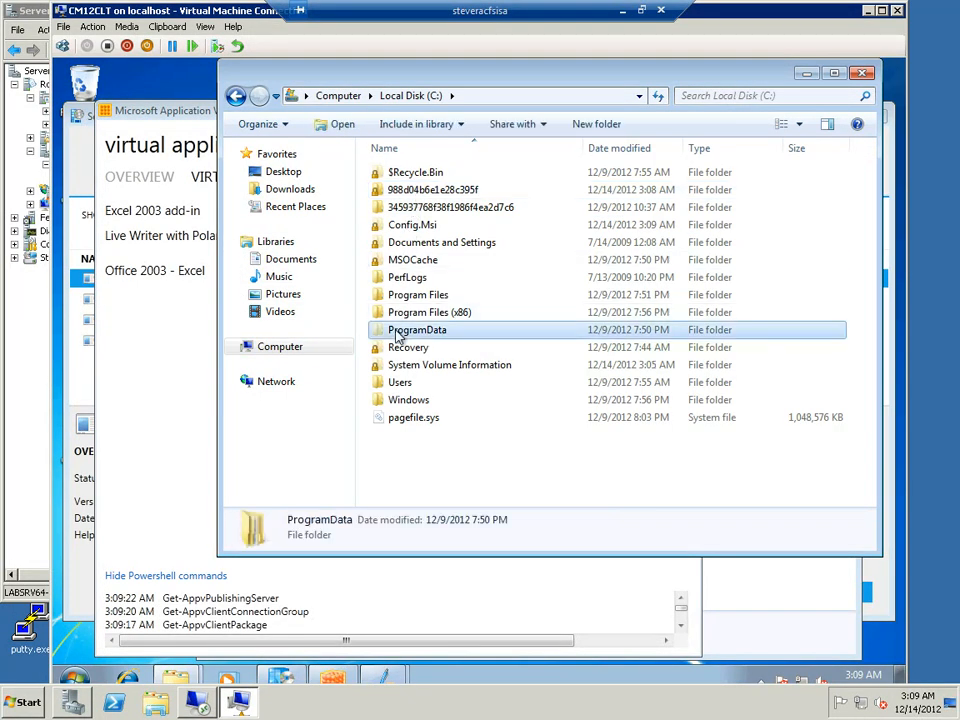
double_click(403, 192)
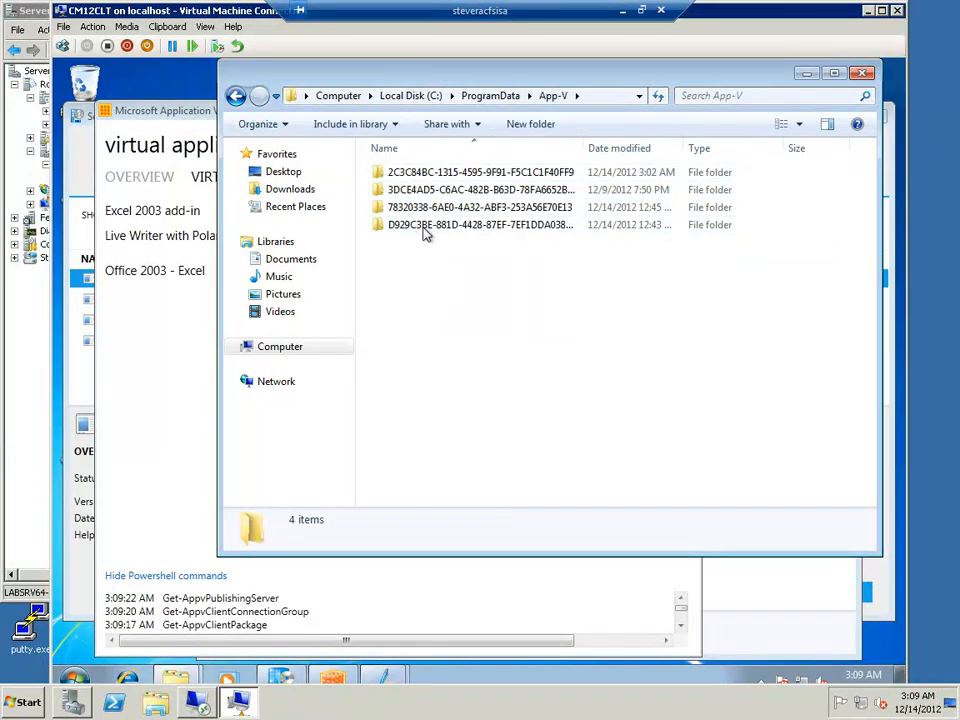
Return to Software Center and start installing Adobe Reader XI - Required Test
click(80, 185)
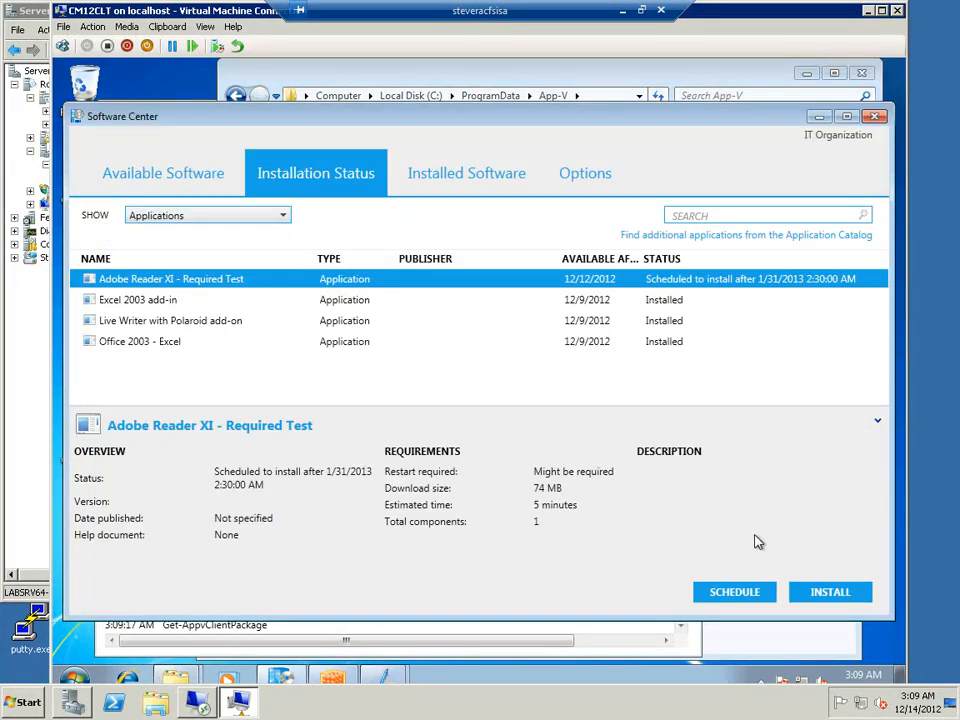
click(816, 596)
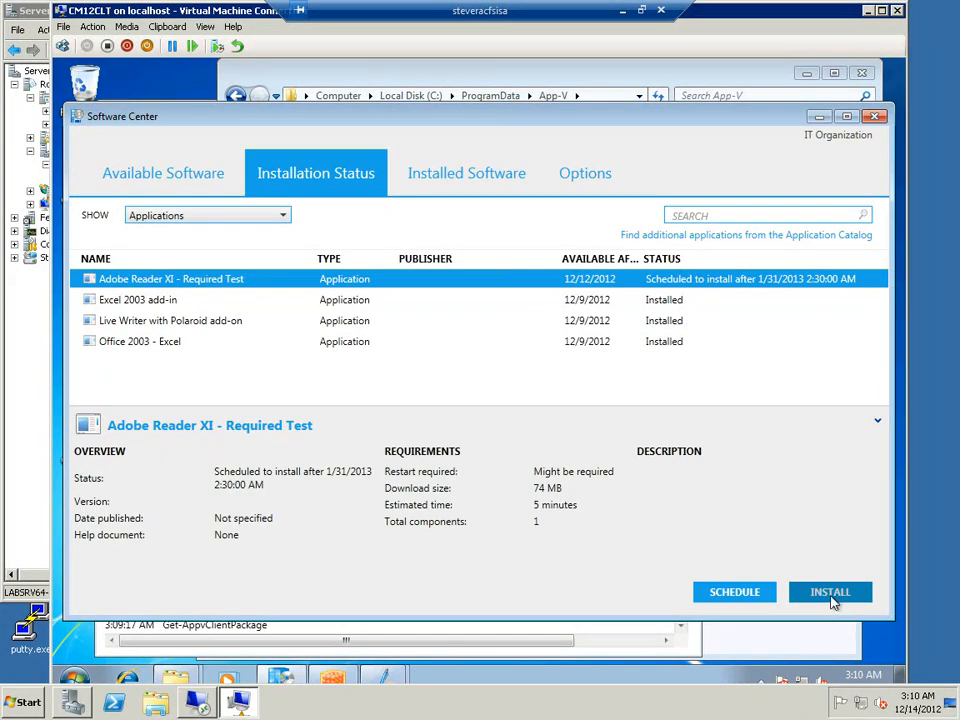
click(760, 685)
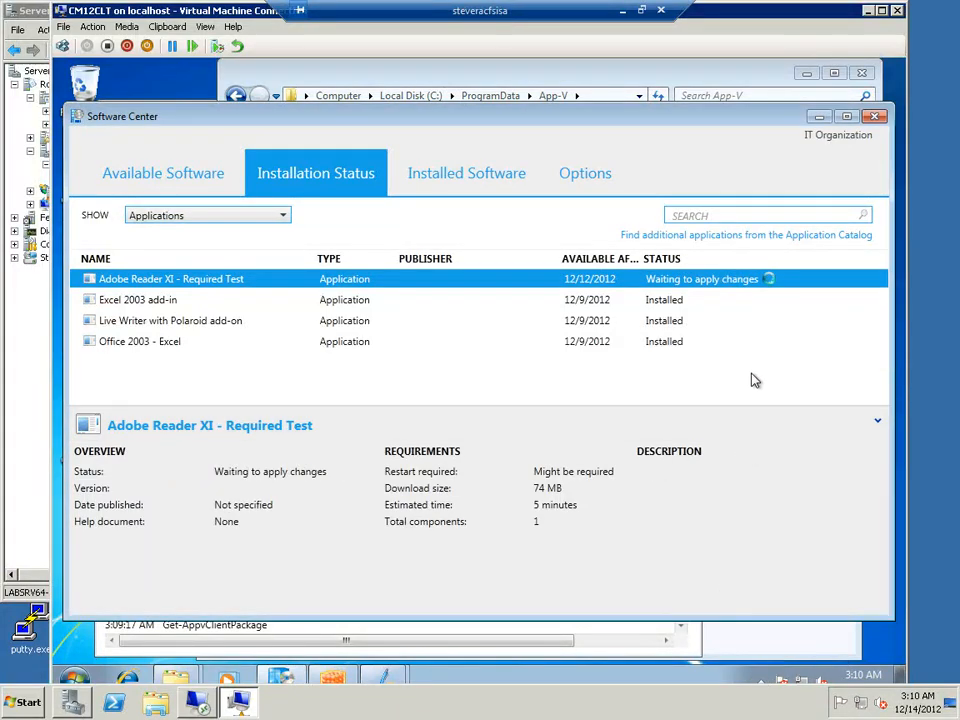
click(754, 380)
Move Software Center aside, and compare the App-V client, the ProgramData\App-V folder and the Adobe Reader installation status
drag(178, 120, 253, 119)
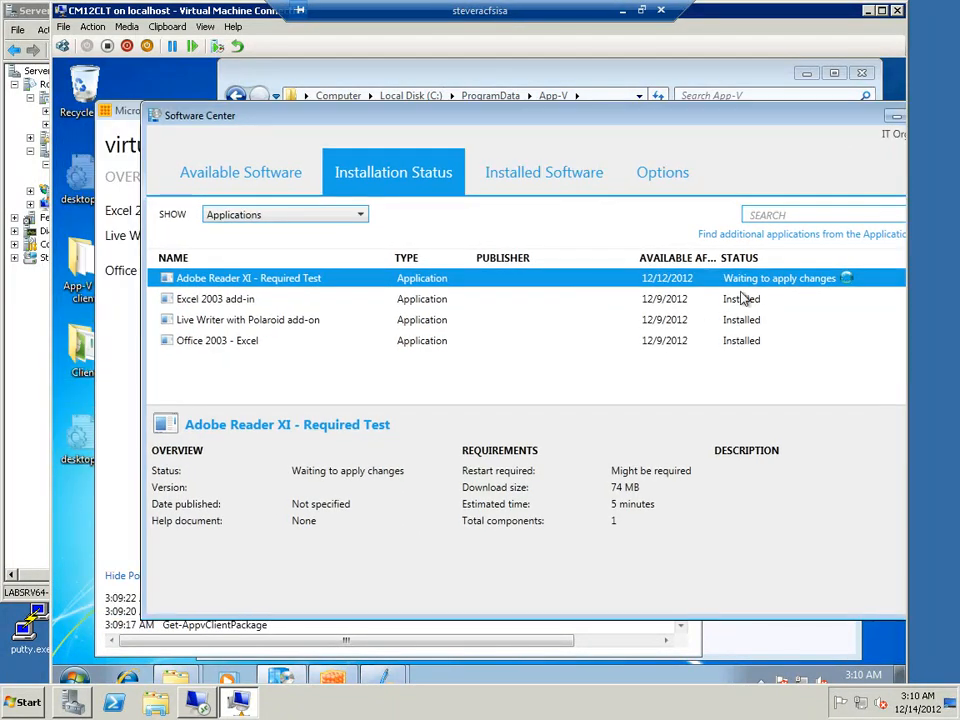
click(452, 643)
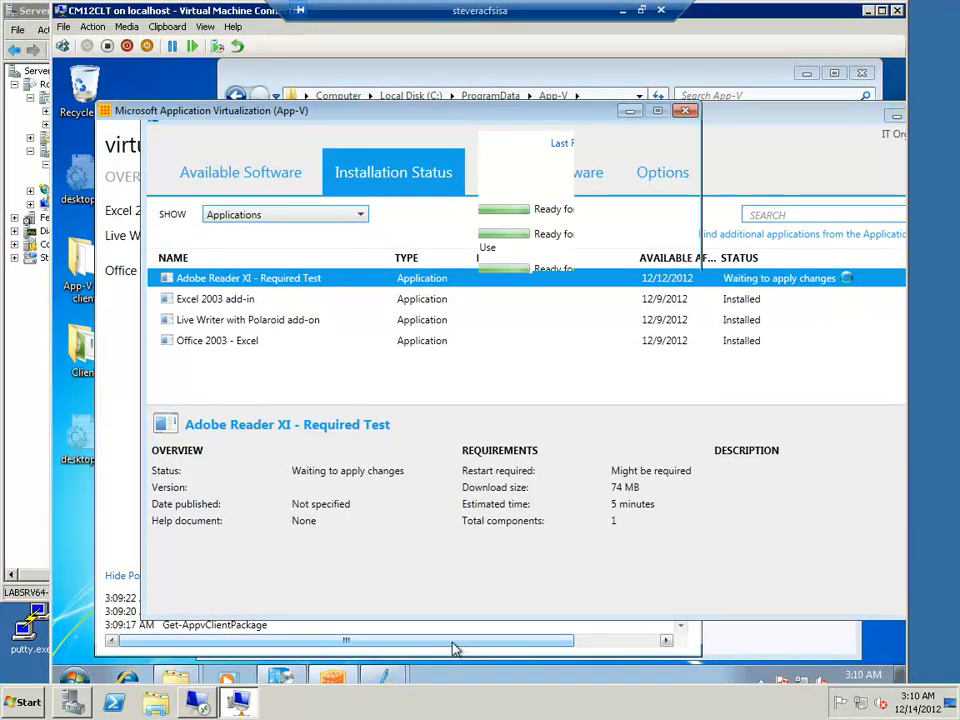
click(383, 82)
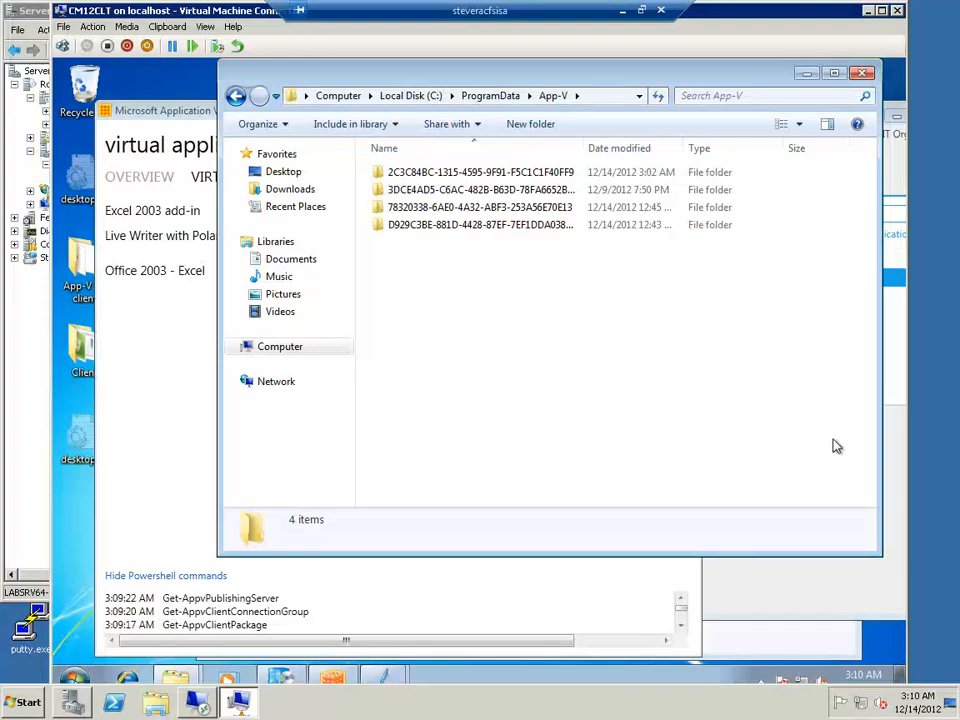
click(829, 596)
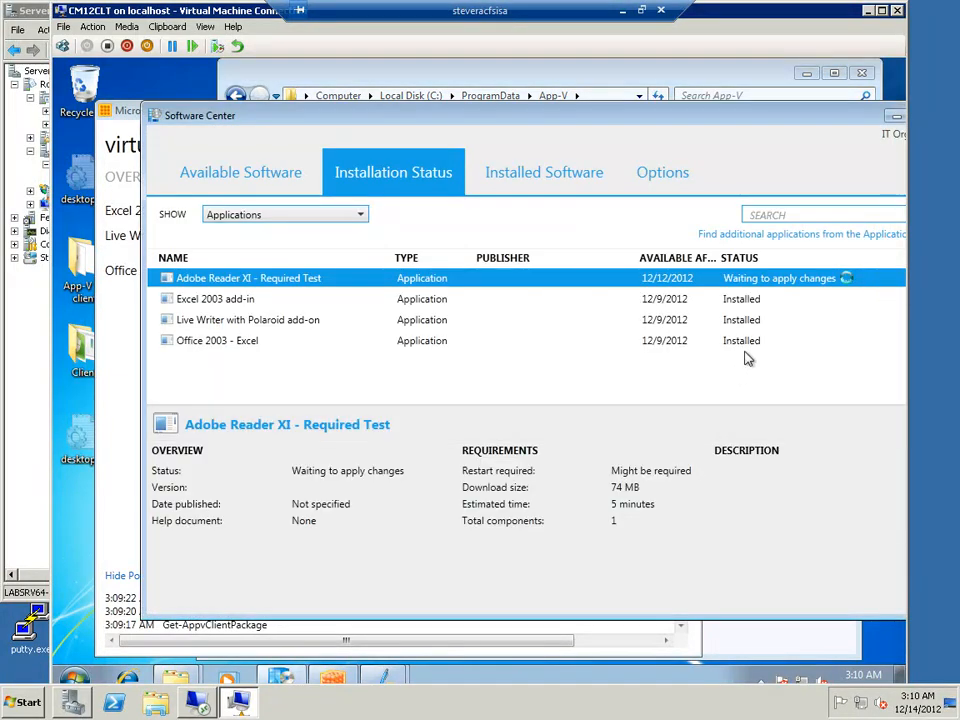
click(543, 77)
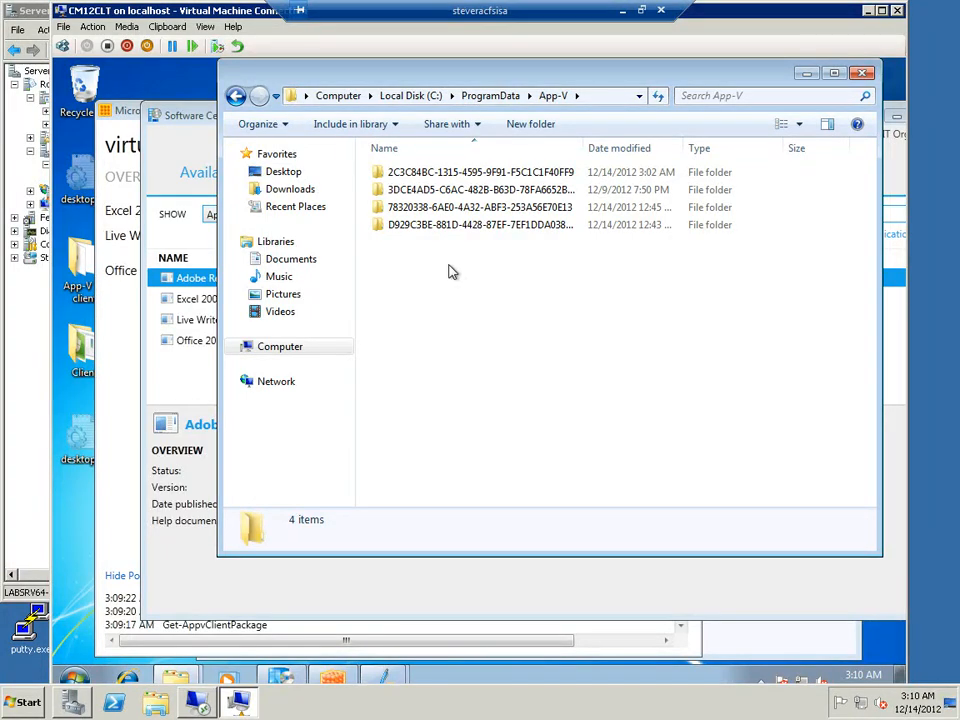
Return to the Live Writer blog account wizard, dismiss the connection error and cancel the wizard
click(395, 680)
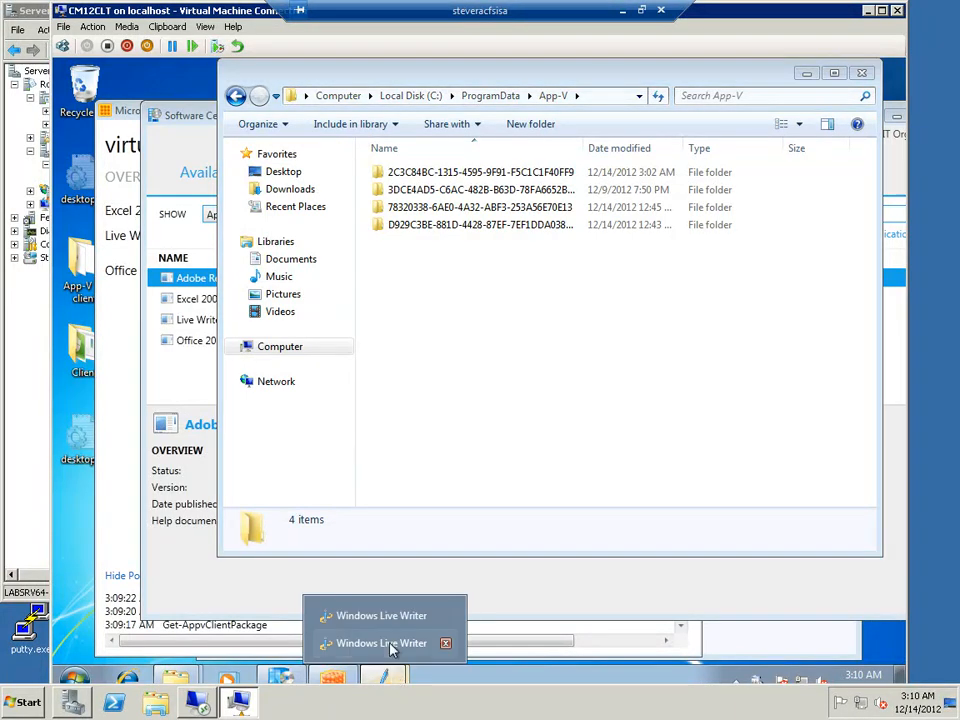
click(390, 644)
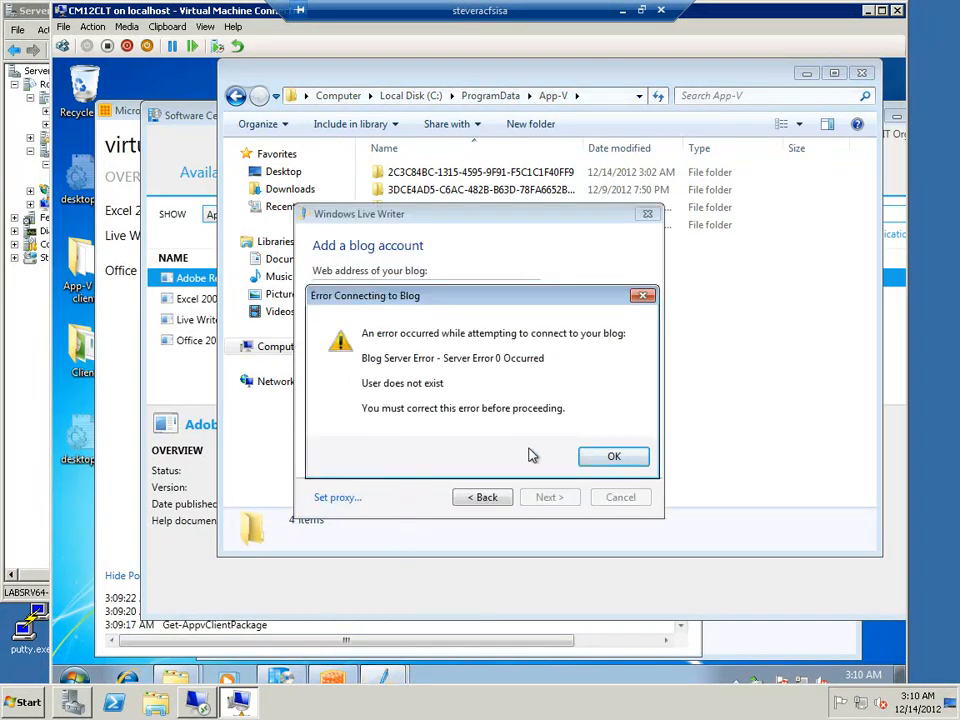
click(609, 460)
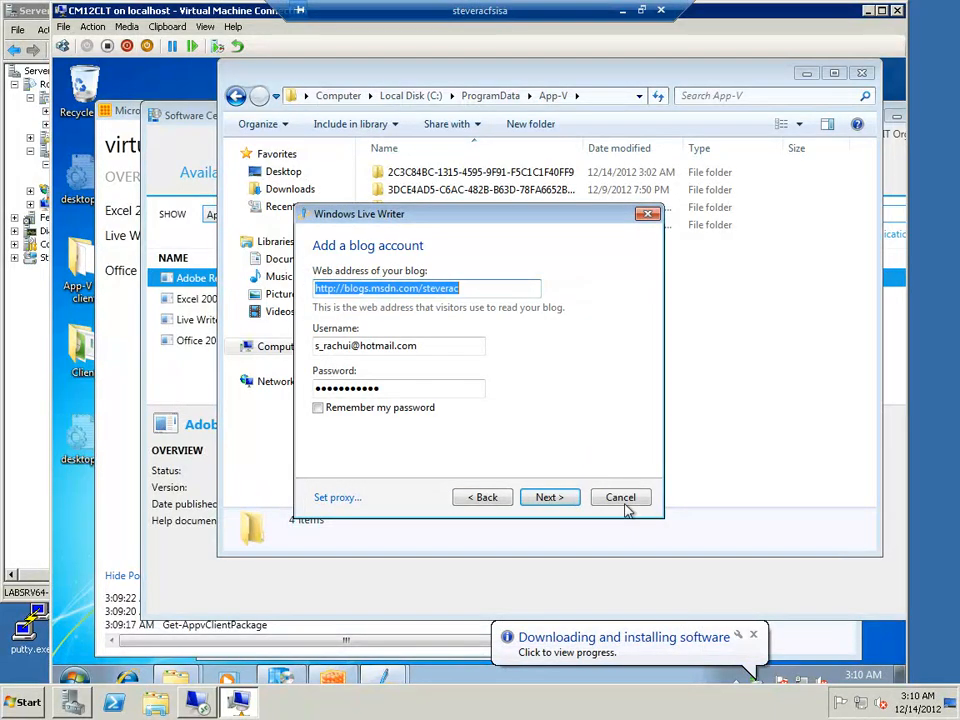
click(620, 497)
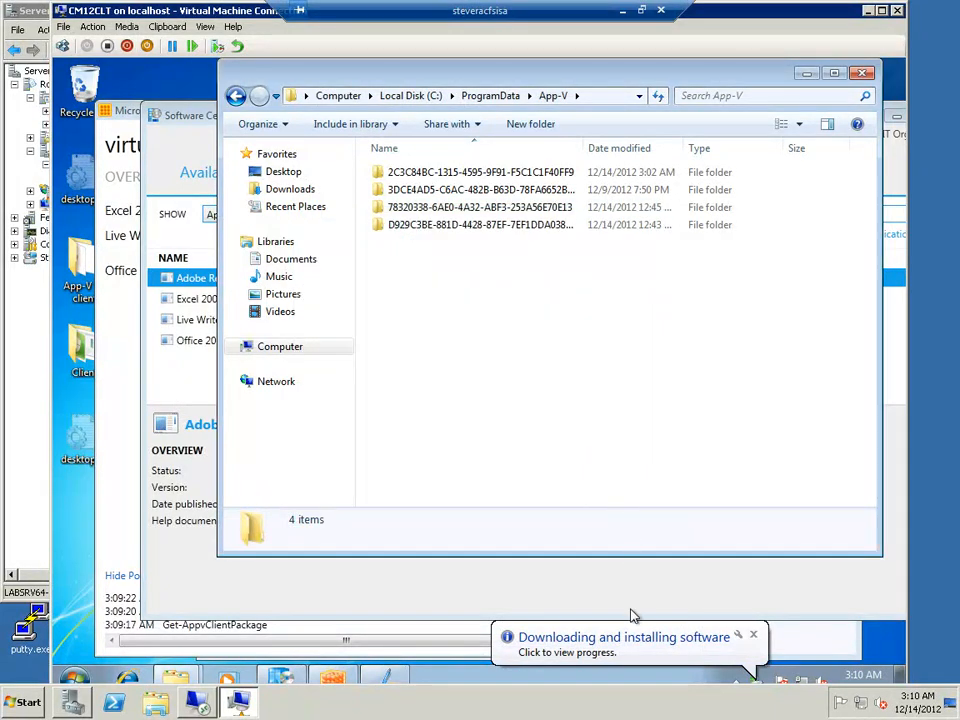
Check the Adobe Reader installation progress in Software Center, and return to the ProgramData\App-V folder
click(628, 642)
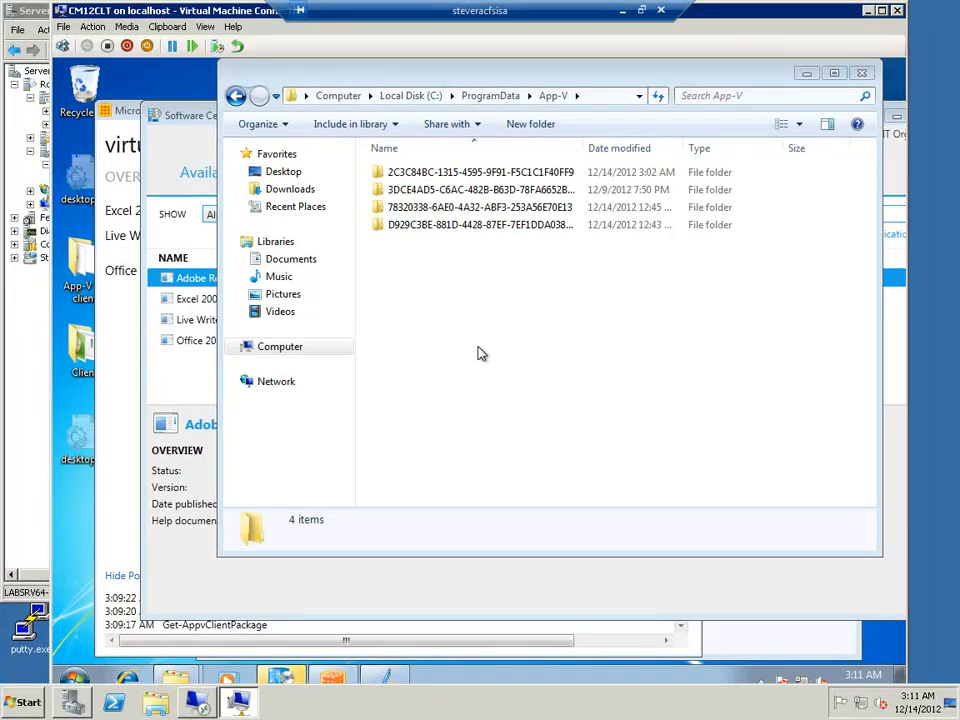
click(812, 580)
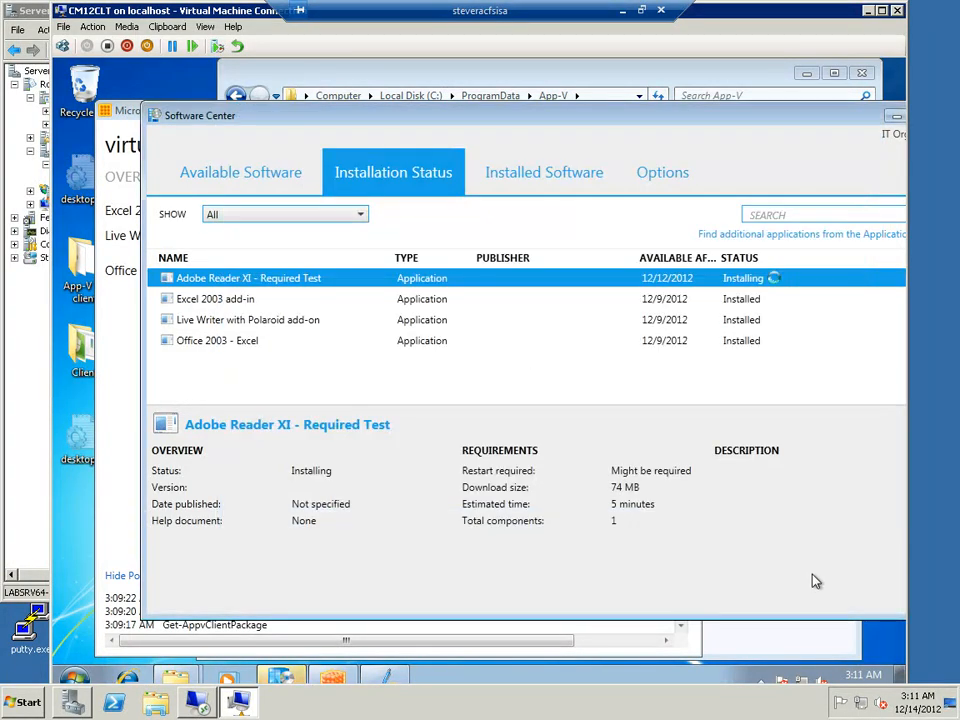
click(489, 65)
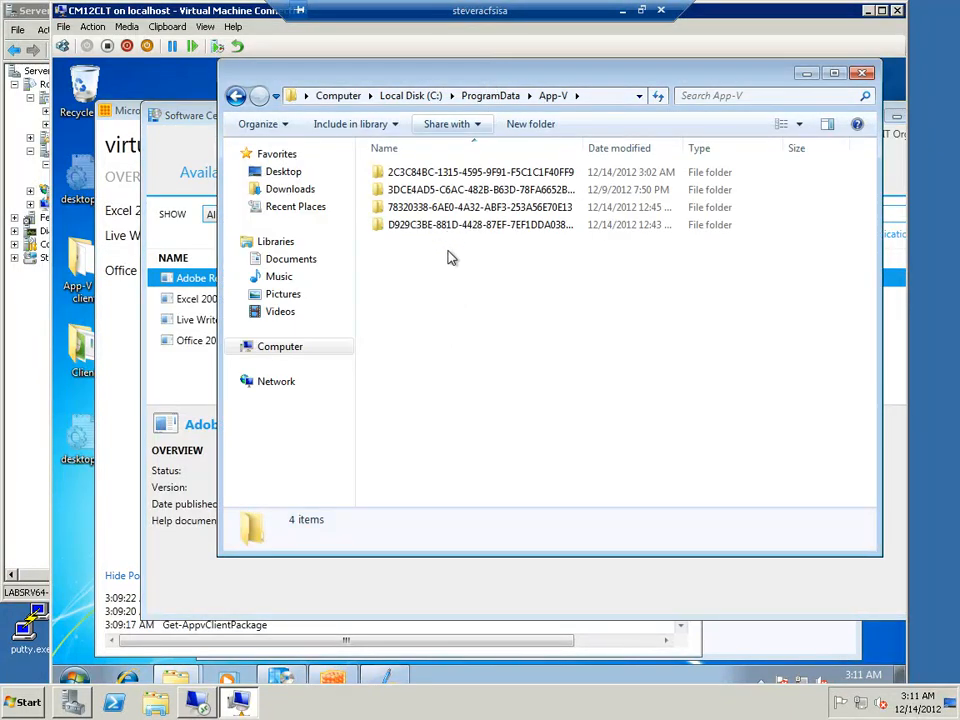
Cancel the Windows Live Writer configuration wizard, return to Software Center and launch Adobe Reader XI from the desktop
click(396, 678)
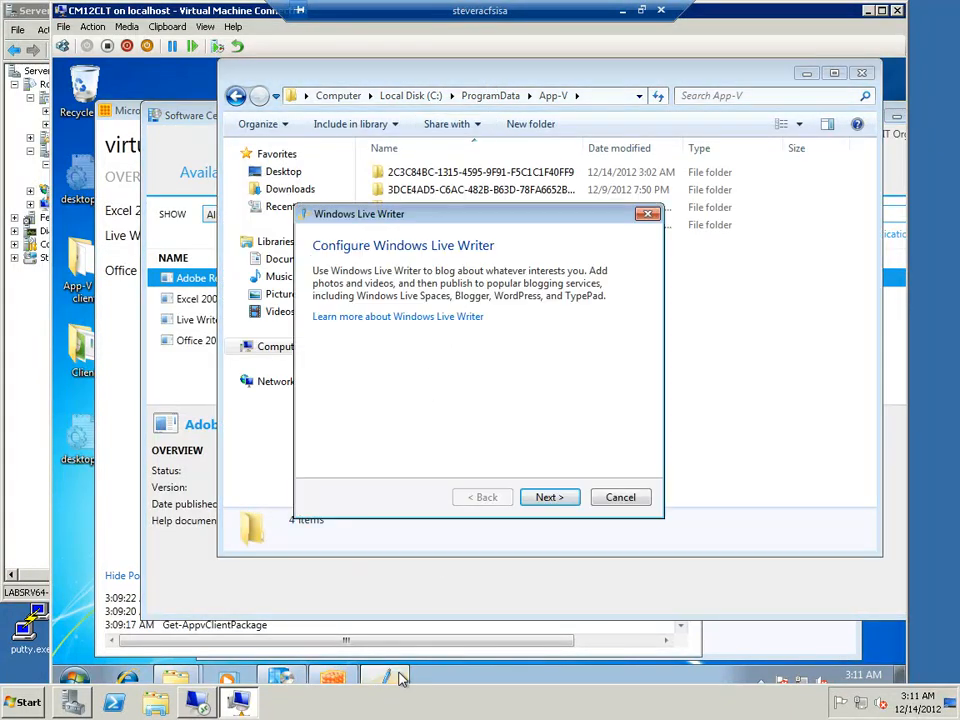
click(620, 498)
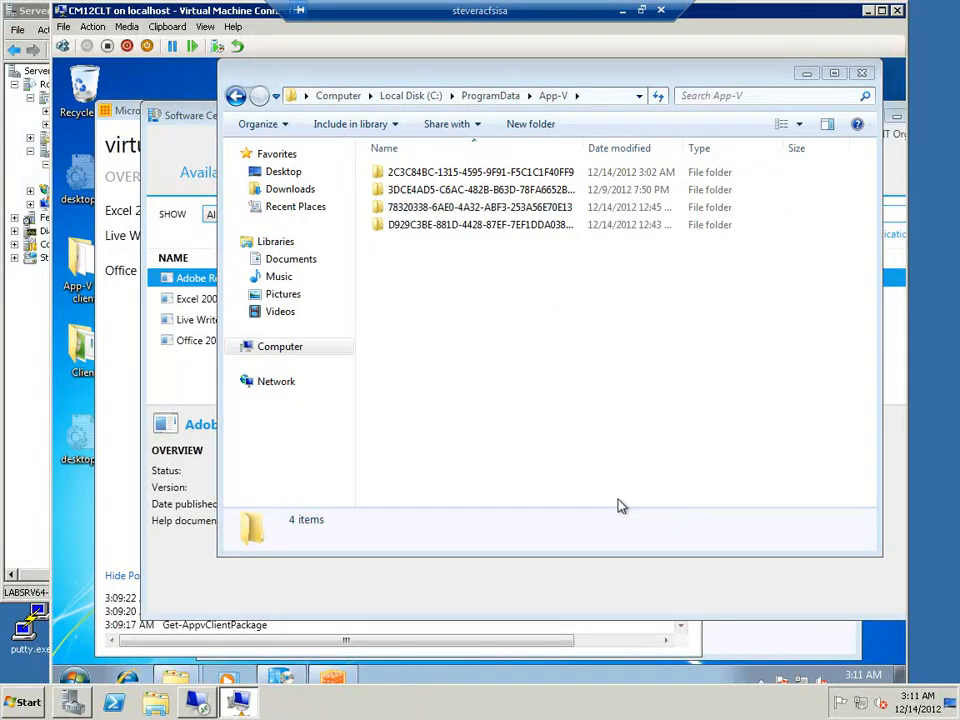
click(781, 588)
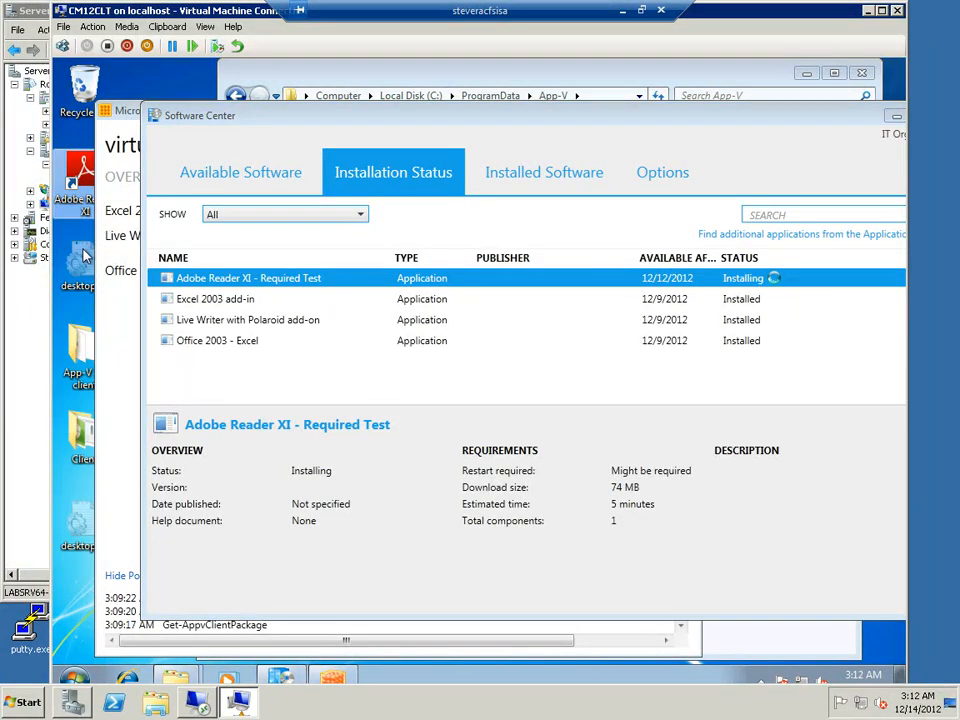
double_click(85, 172)
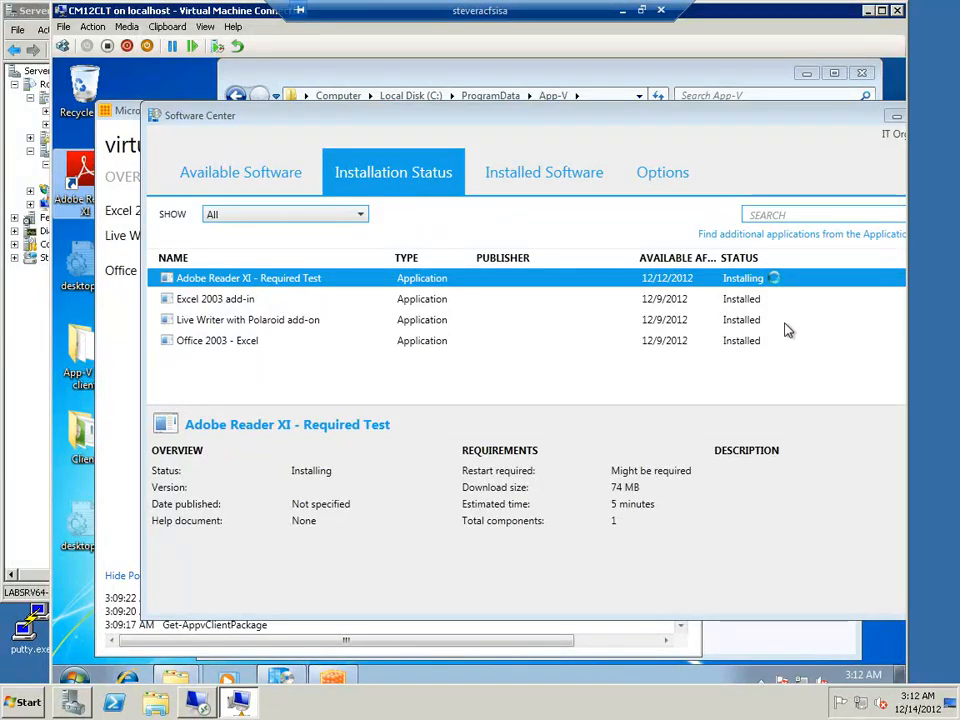
Sort the ProgramData\App-V folder by date modified, inspect the newest package's contents down to its Root folder, and close the window
click(597, 77)
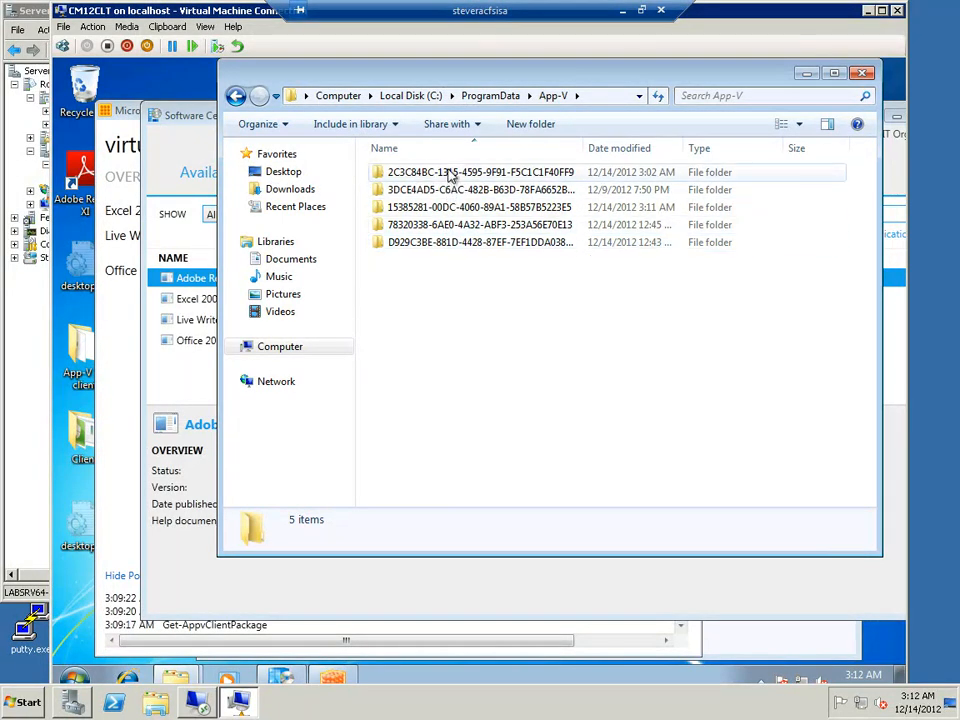
click(634, 150)
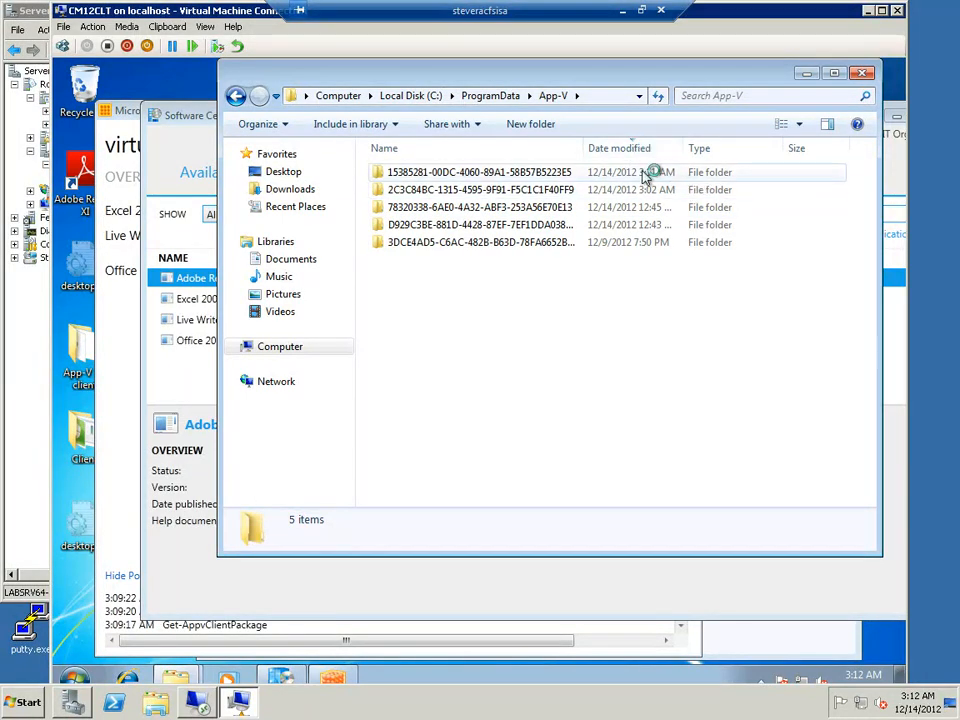
double_click(542, 172)
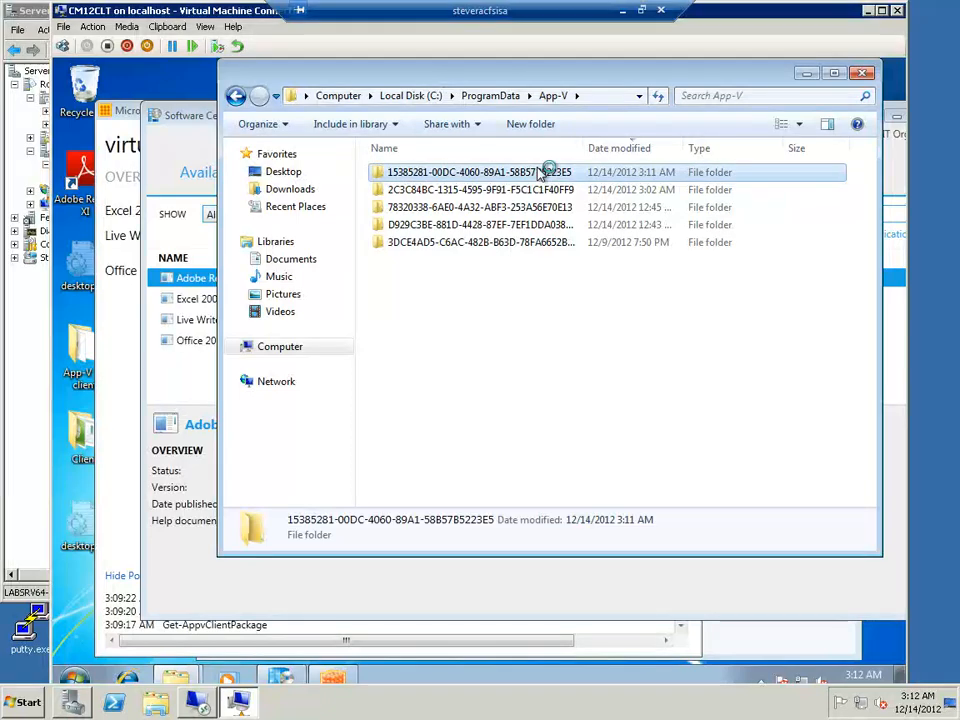
double_click(460, 177)
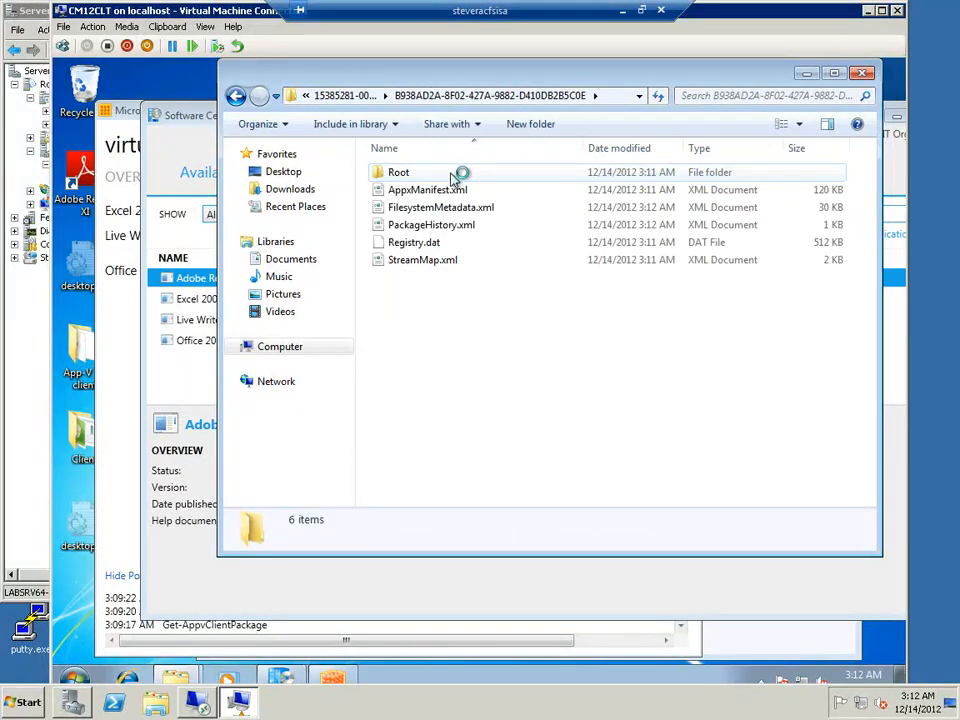
click(424, 178)
double_click(424, 175)
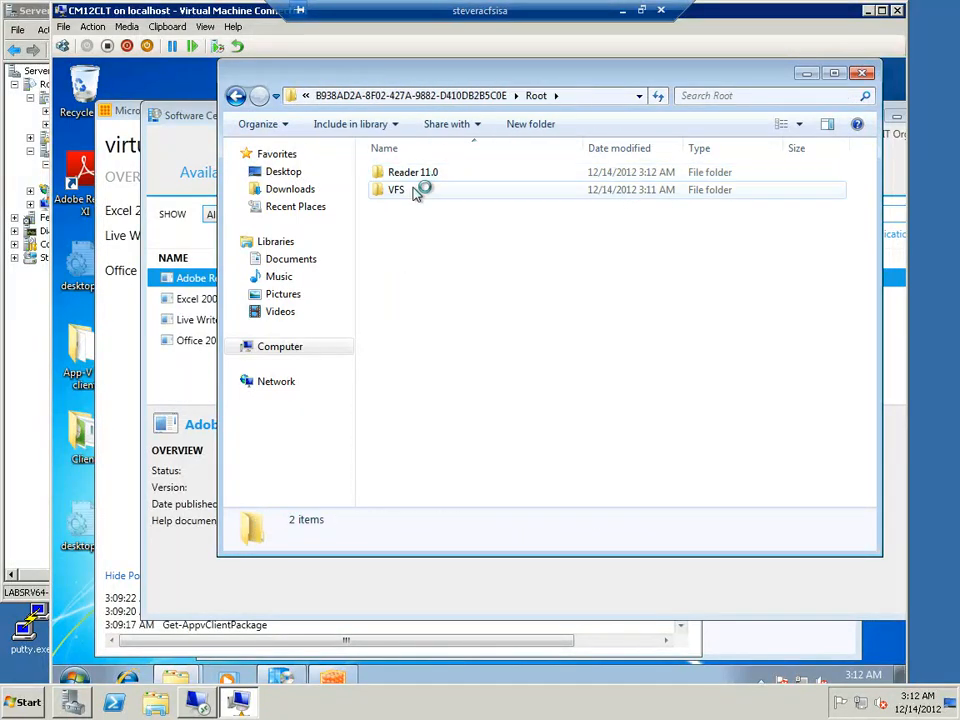
click(861, 73)
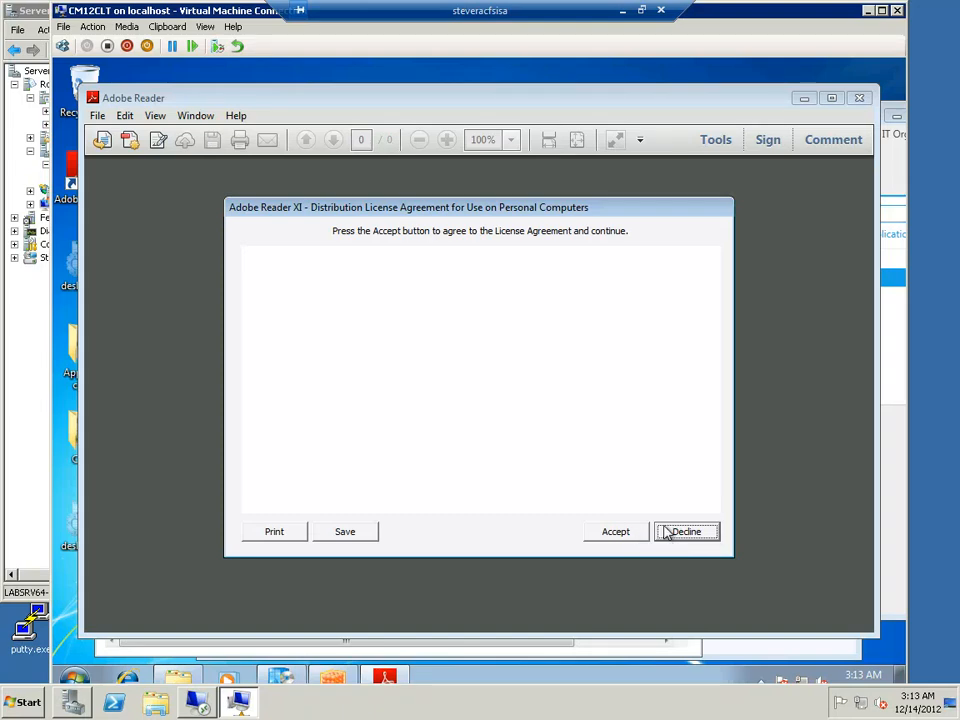
Decline the Adobe Reader XI license agreement and quit the application
click(667, 533)
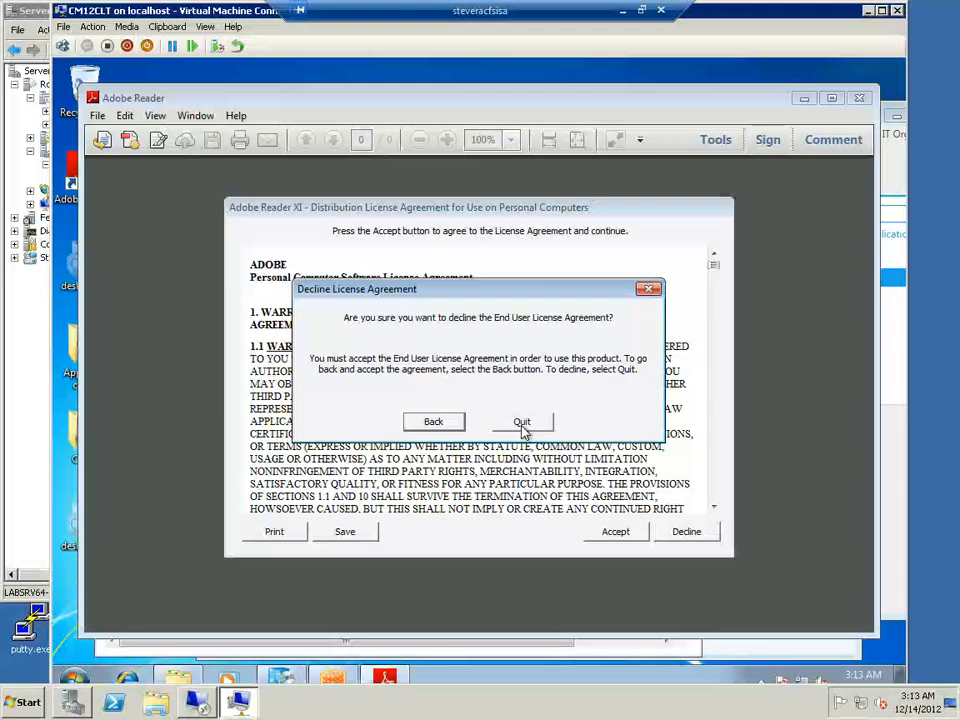
click(522, 425)
click(858, 98)
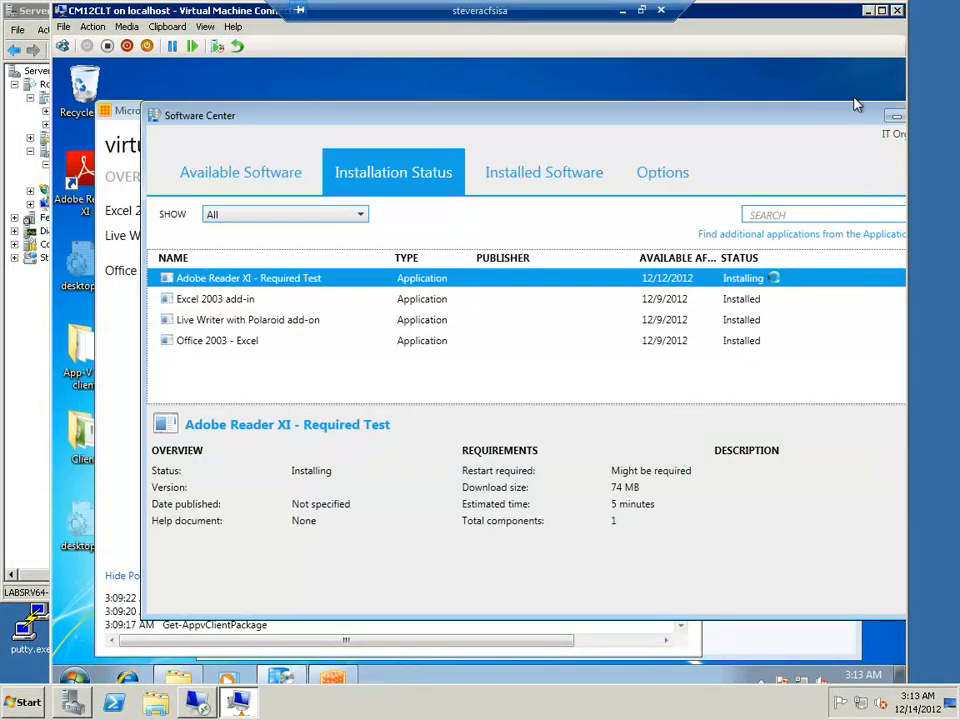
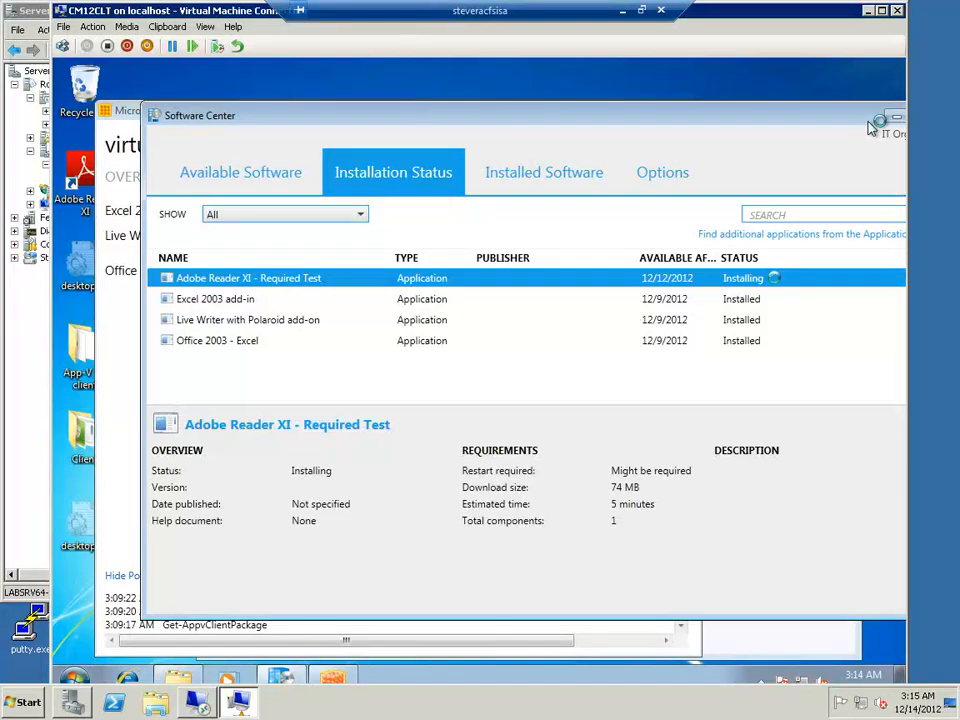
Clear the client desktop by minimizing Software Center and closing the App-V client and ccmcache windows
click(897, 118)
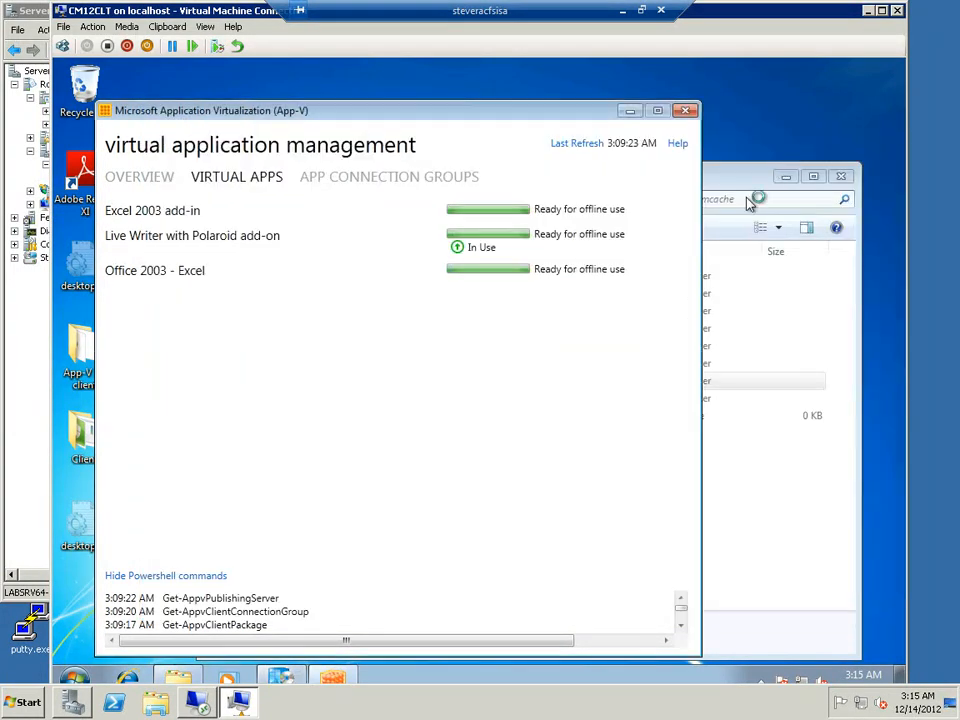
click(687, 116)
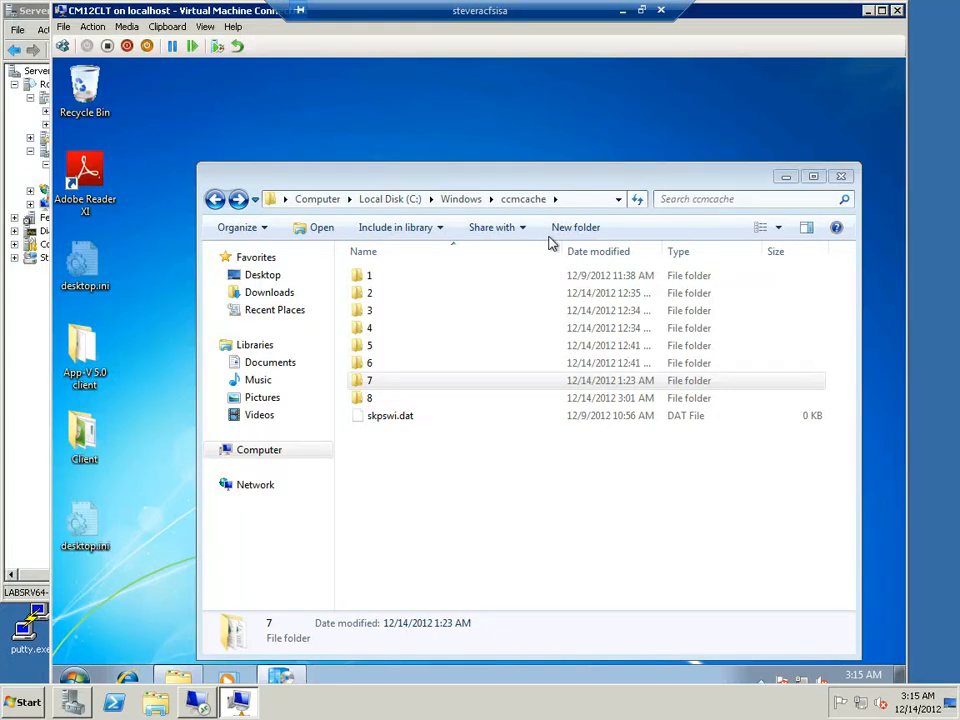
click(841, 176)
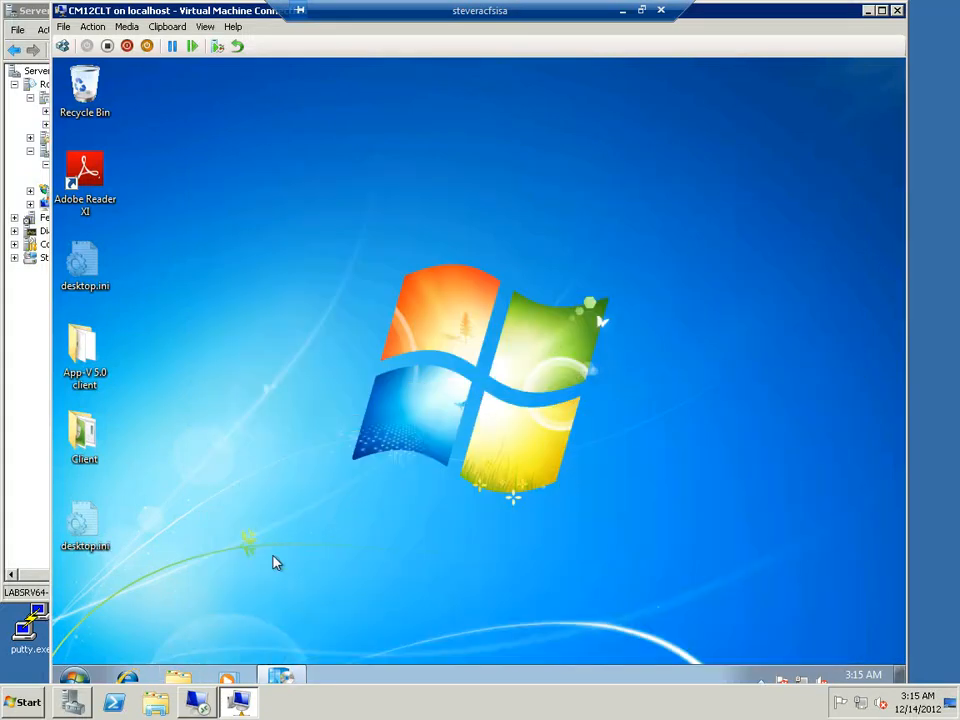
Examine the installed programs list in the client's Programs and Features, and close the window
click(78, 679)
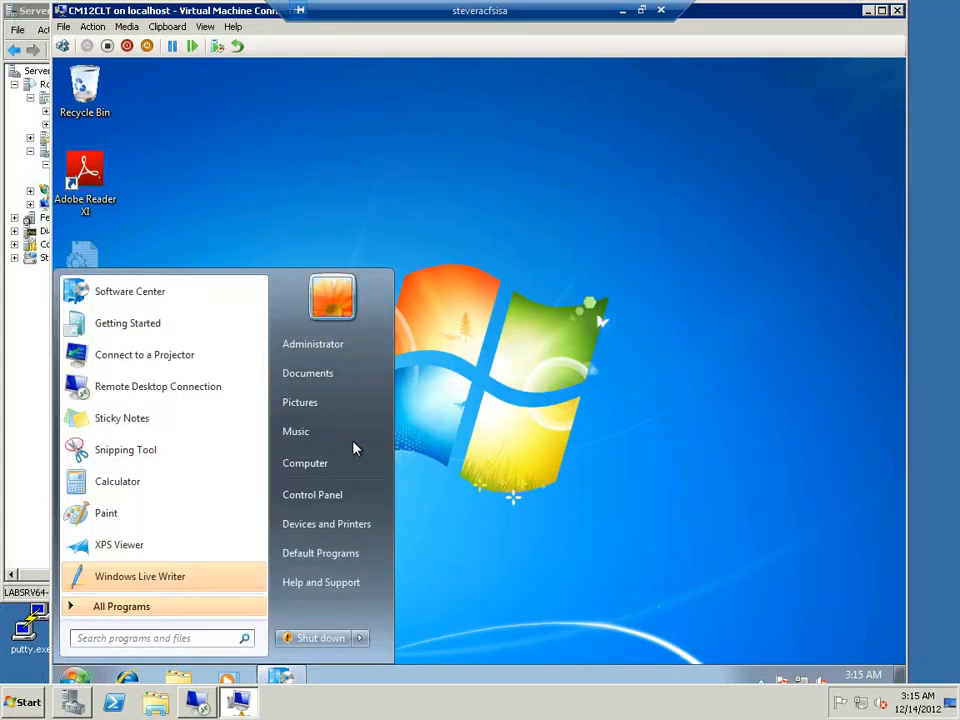
click(334, 499)
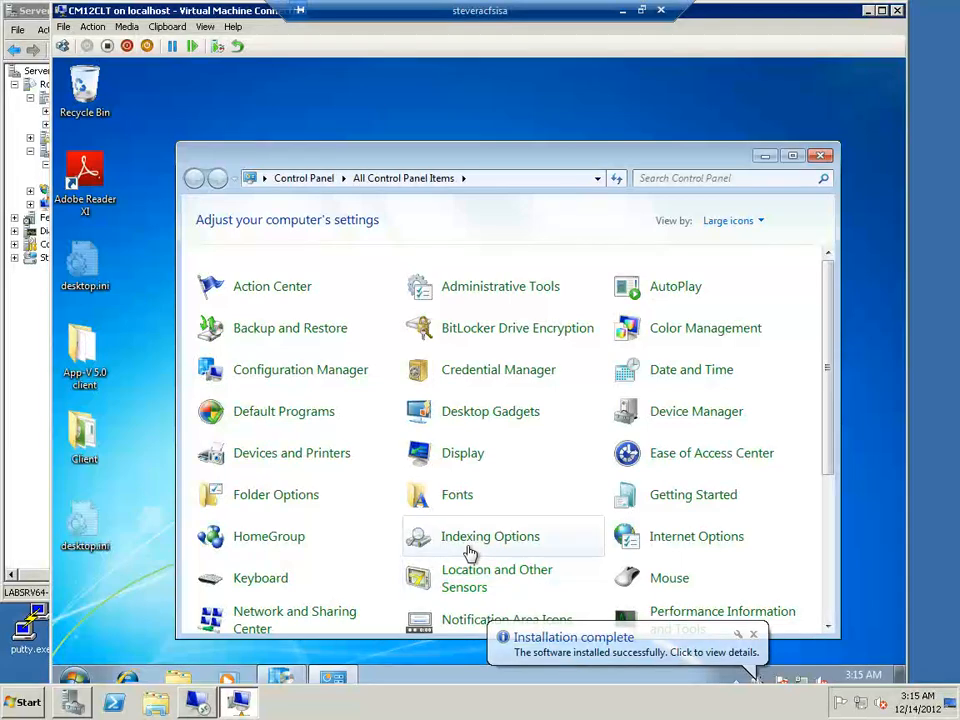
scroll(470, 553, down, 1)
scroll(465, 556, up, 1)
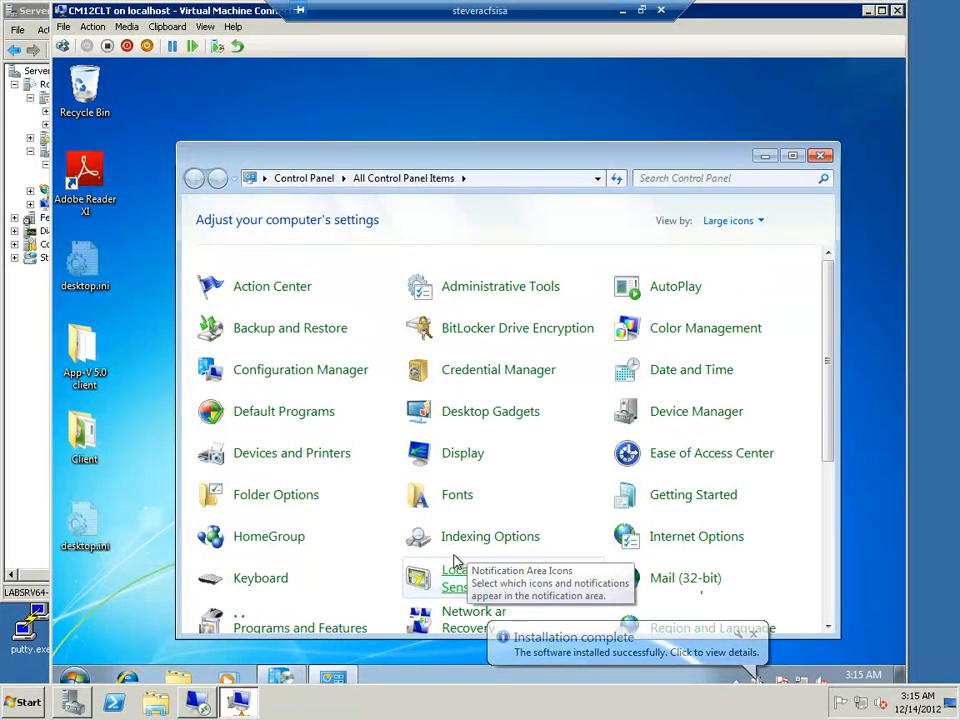
scroll(455, 560, down, 2)
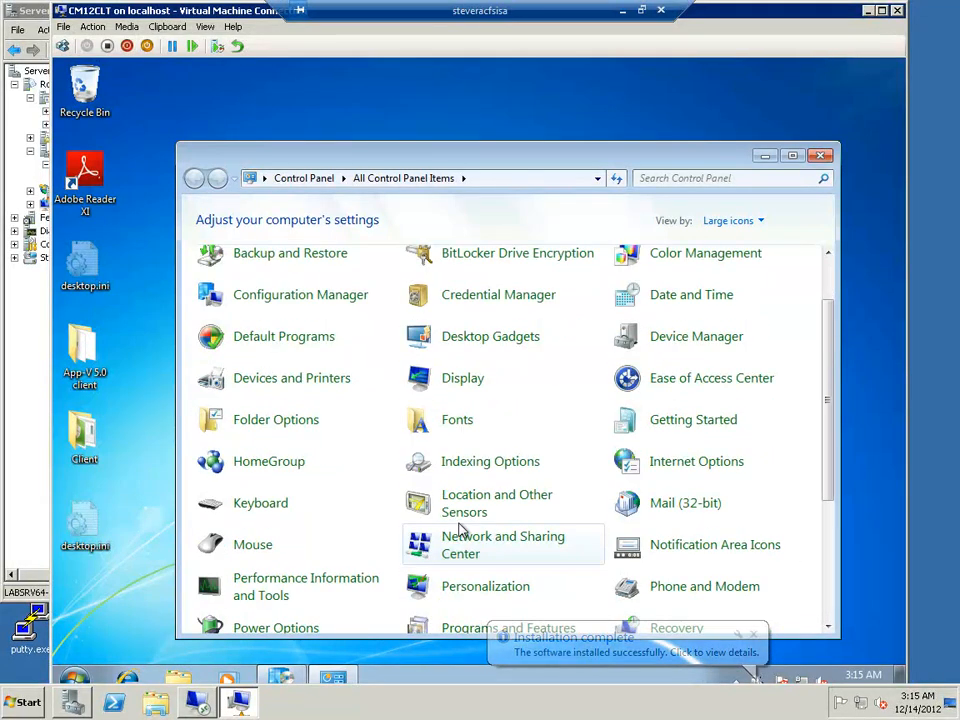
scroll(519, 535, down, 2)
click(514, 553)
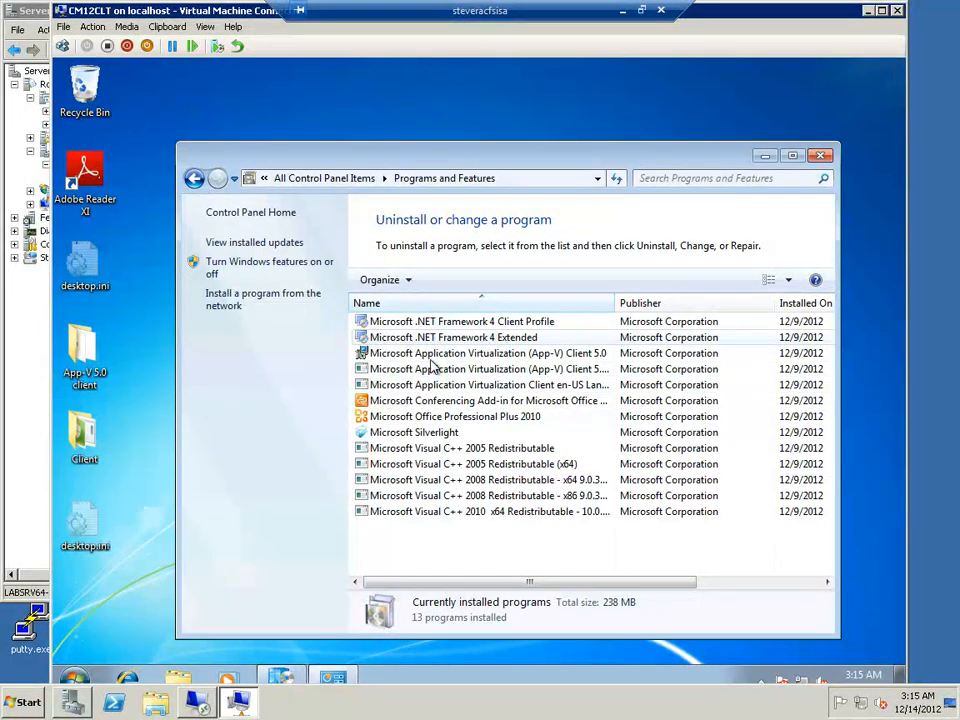
click(820, 155)
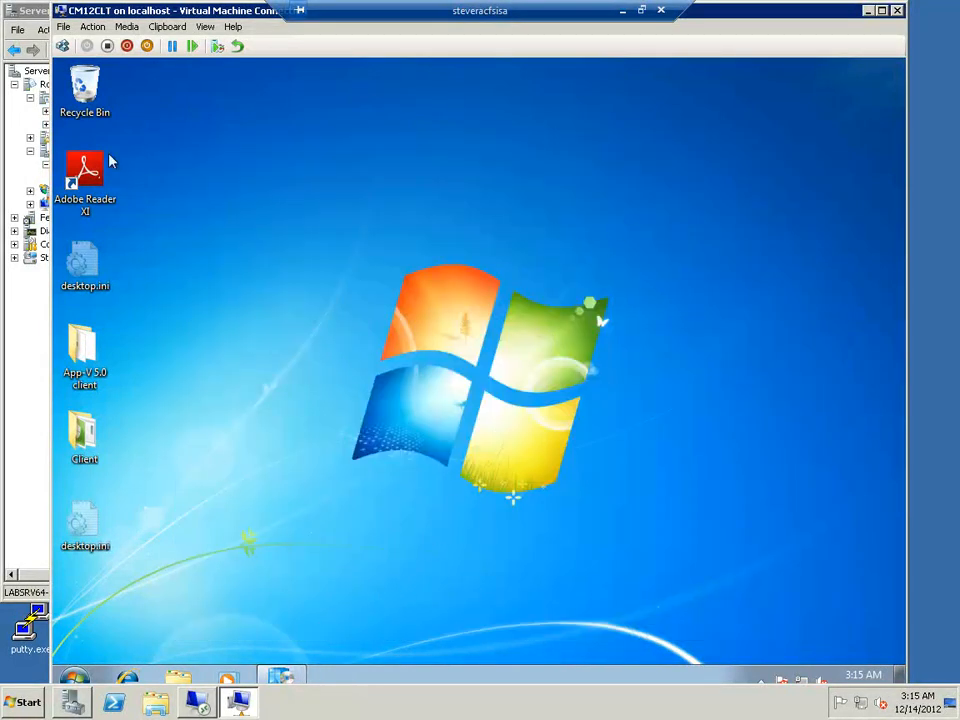
Launch Adobe Reader XI from the desktop and examine its running task in Windows Task Manager
click(84, 172)
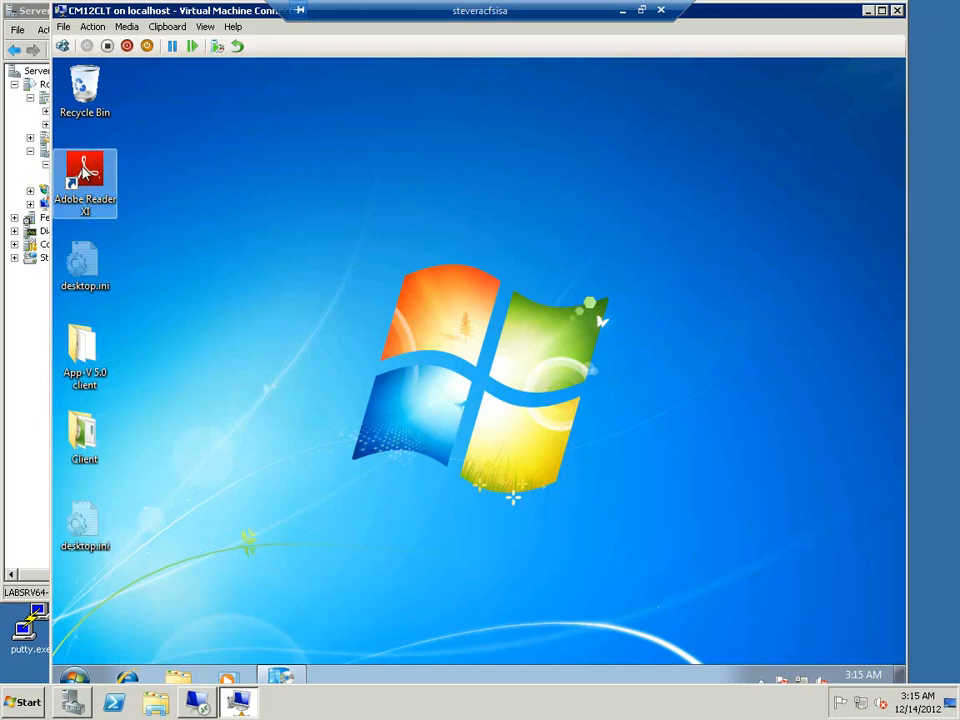
double_click(84, 172)
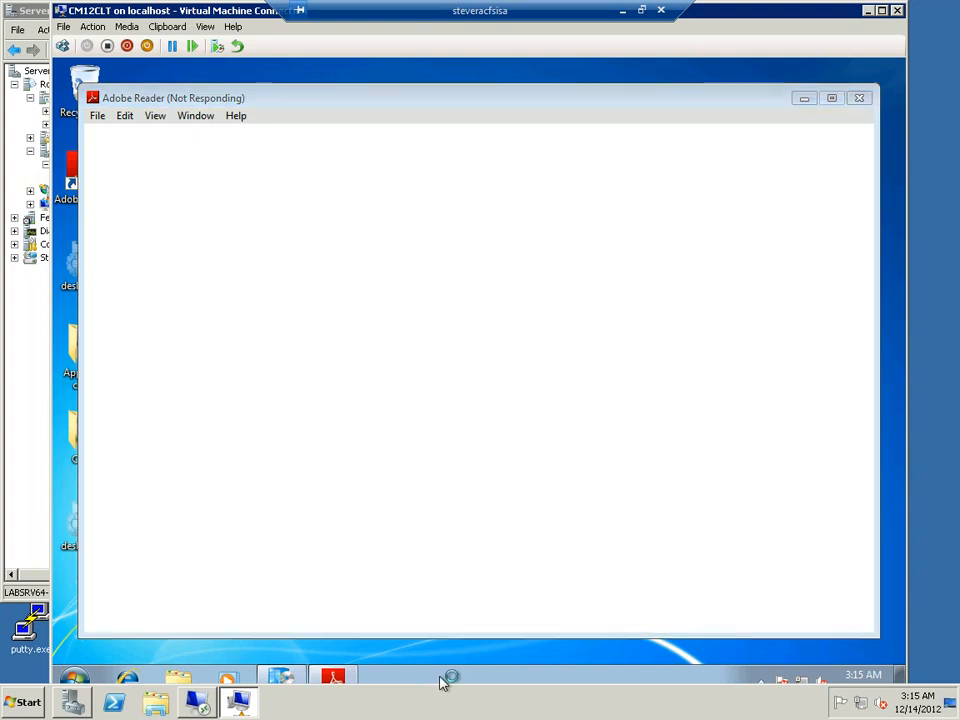
right_click(443, 677)
click(484, 622)
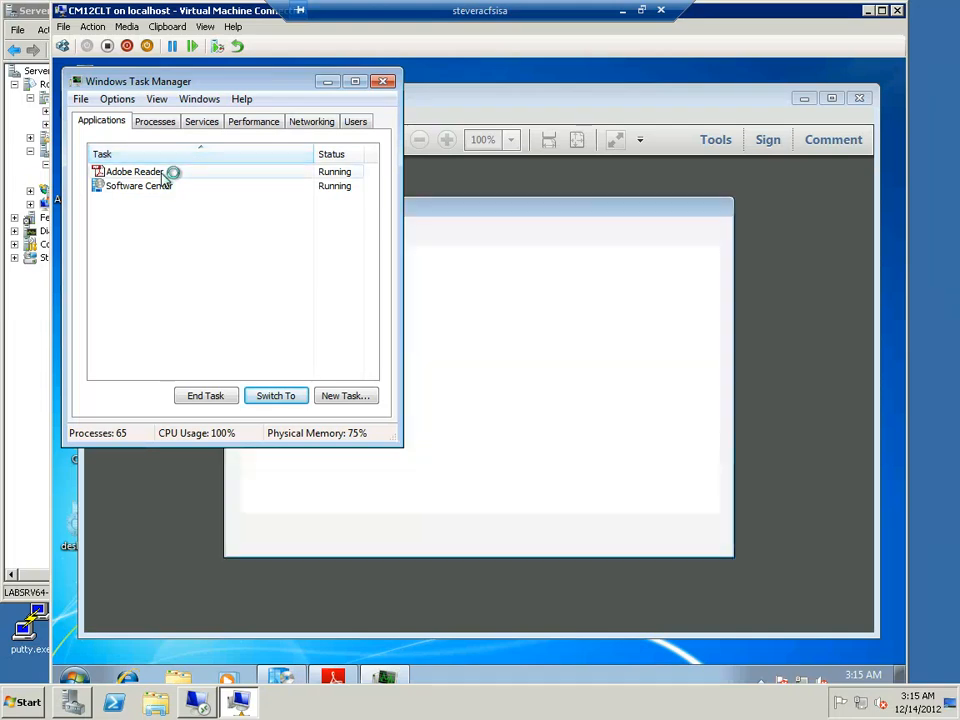
click(172, 172)
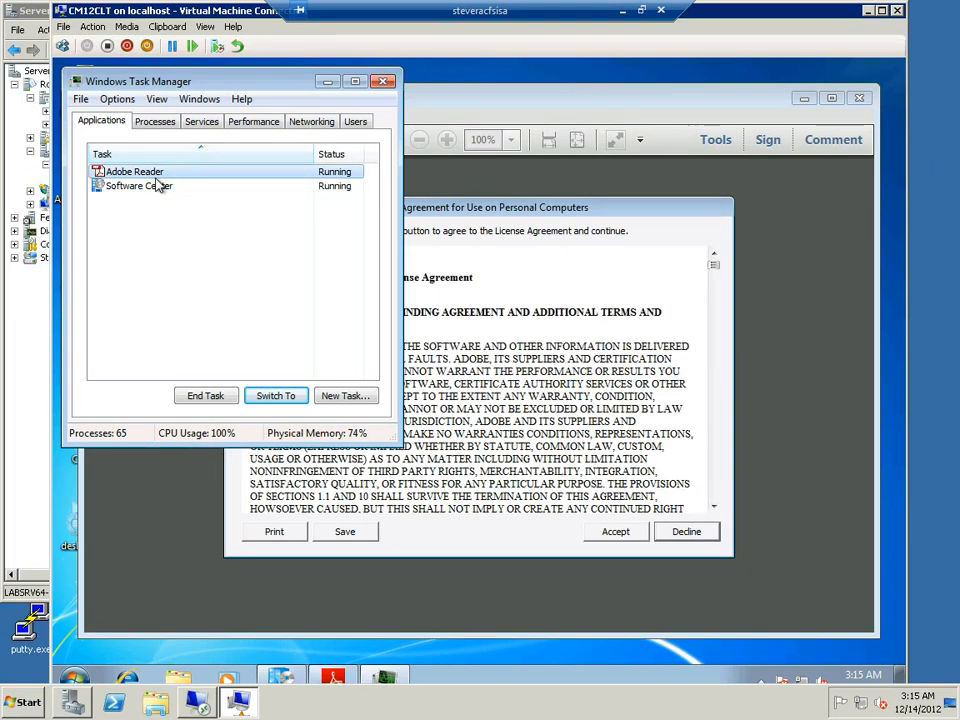
Close Task Manager, and quit Adobe Reader XI by declining its license agreement
click(382, 81)
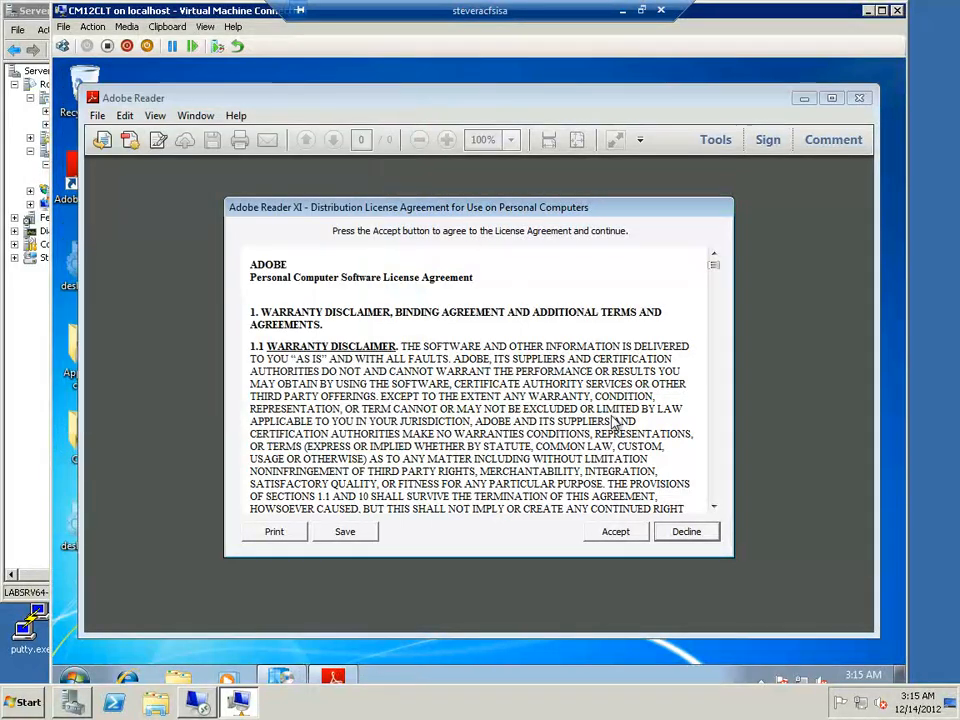
click(682, 536)
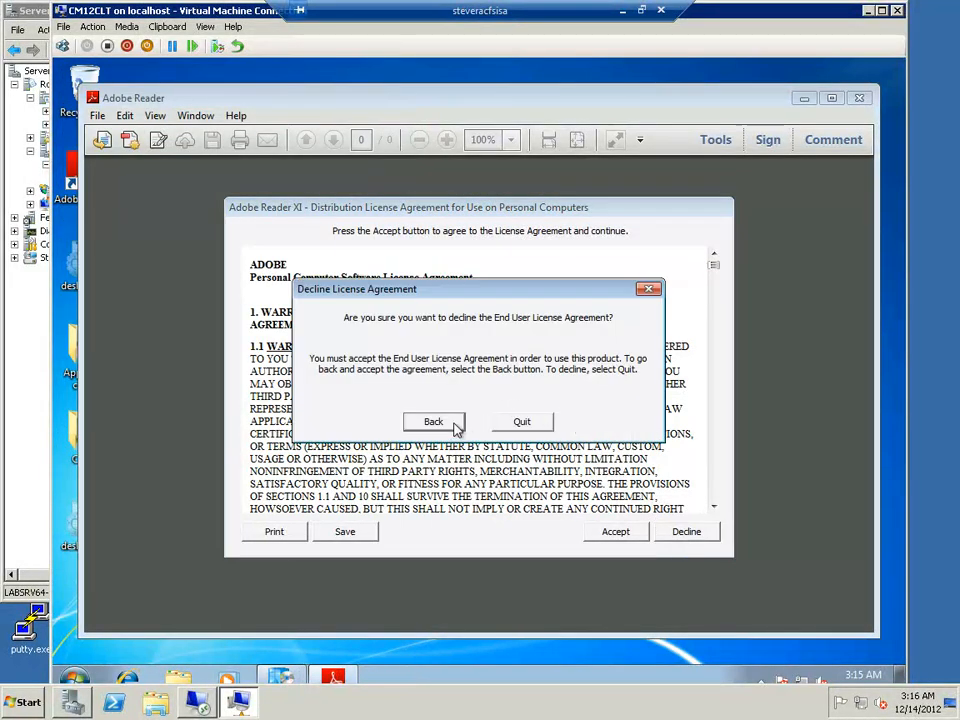
click(522, 421)
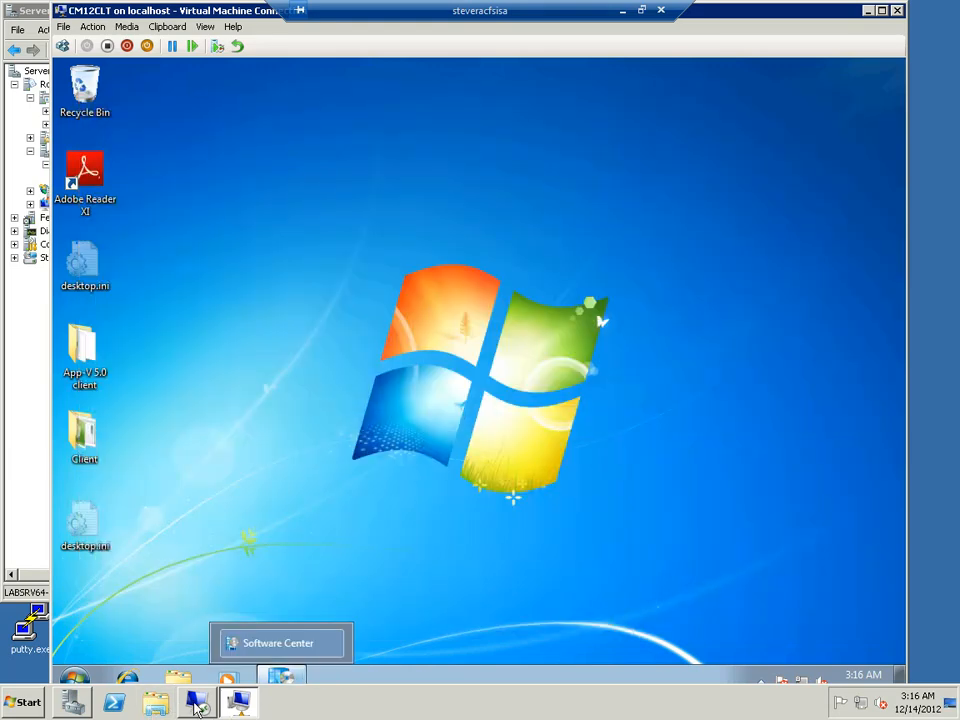
Switch to the Configuration Manager console on cm12ps1 and start Resource Explorer for CM12CLT1 from the All Systems collection
click(197, 705)
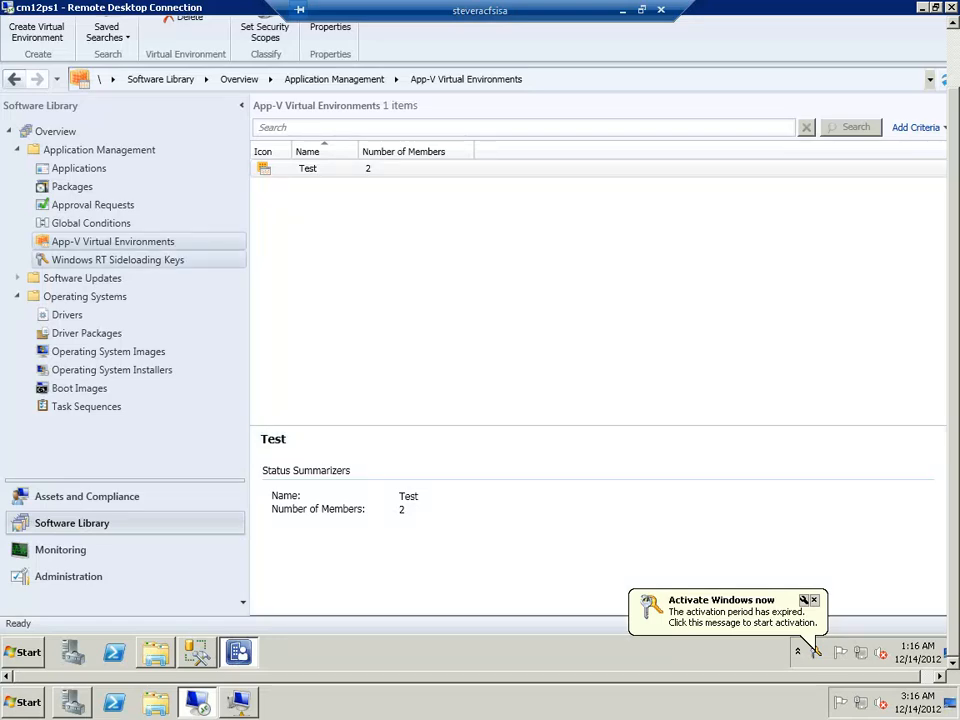
click(110, 505)
click(96, 187)
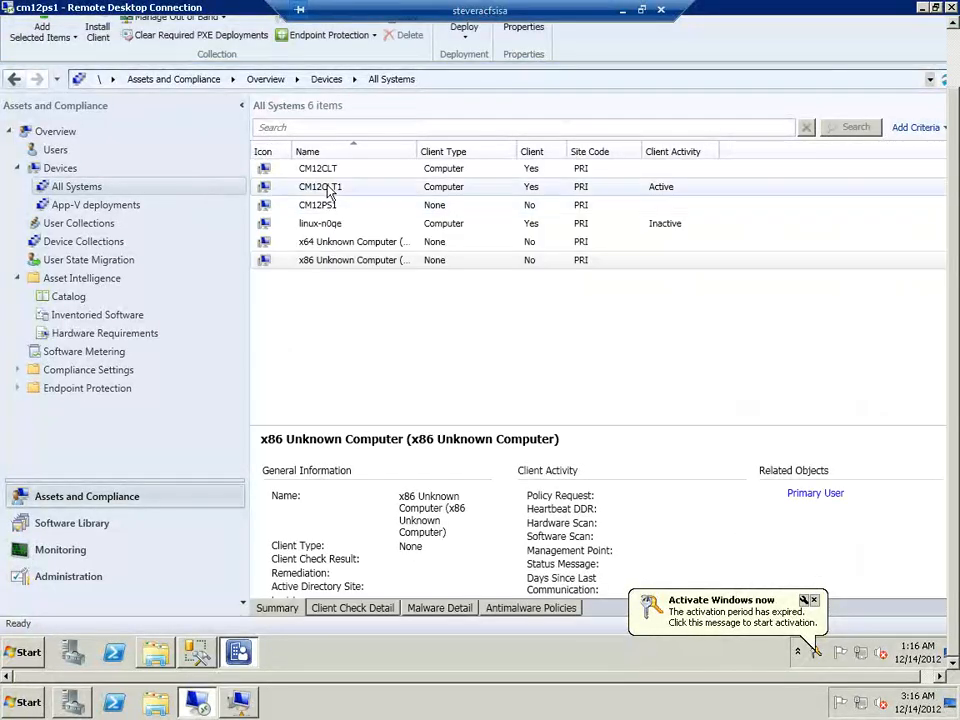
click(329, 190)
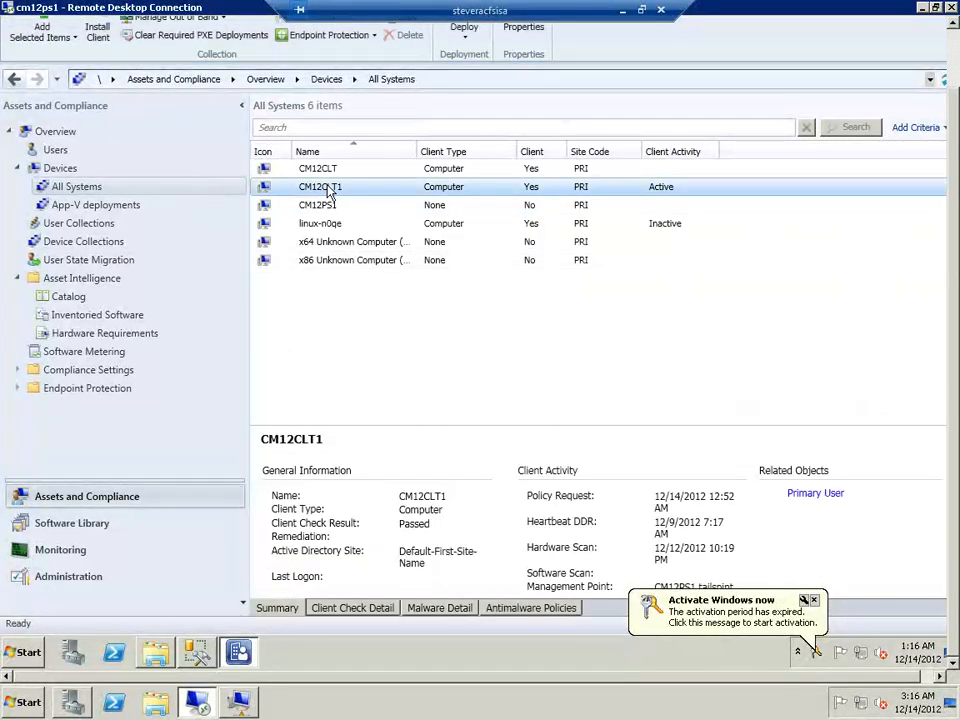
right_click(329, 190)
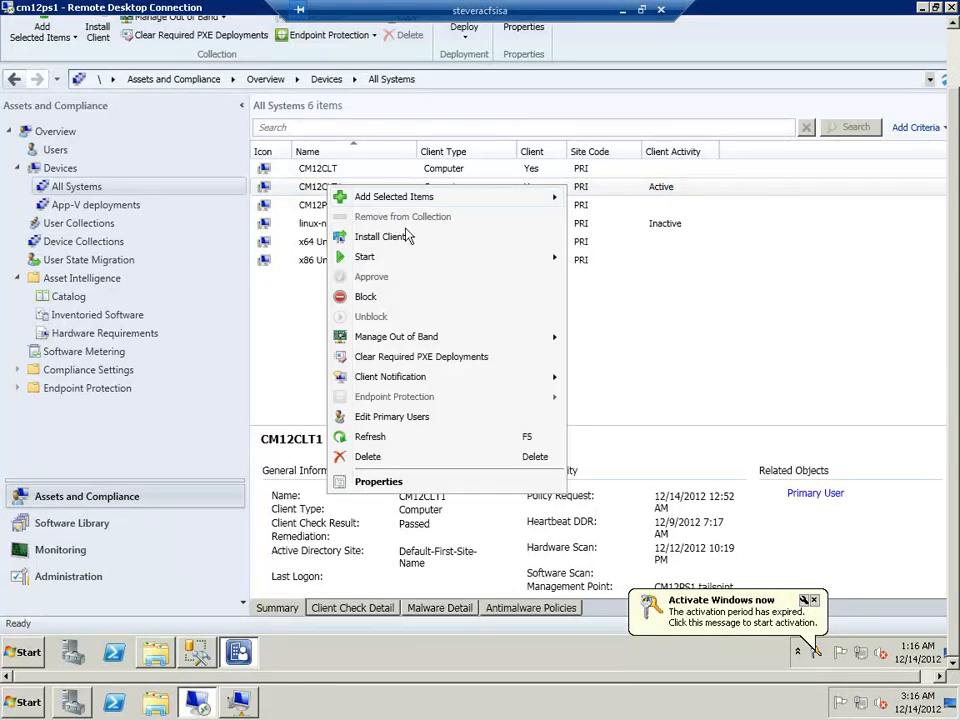
mouse_move(540, 257)
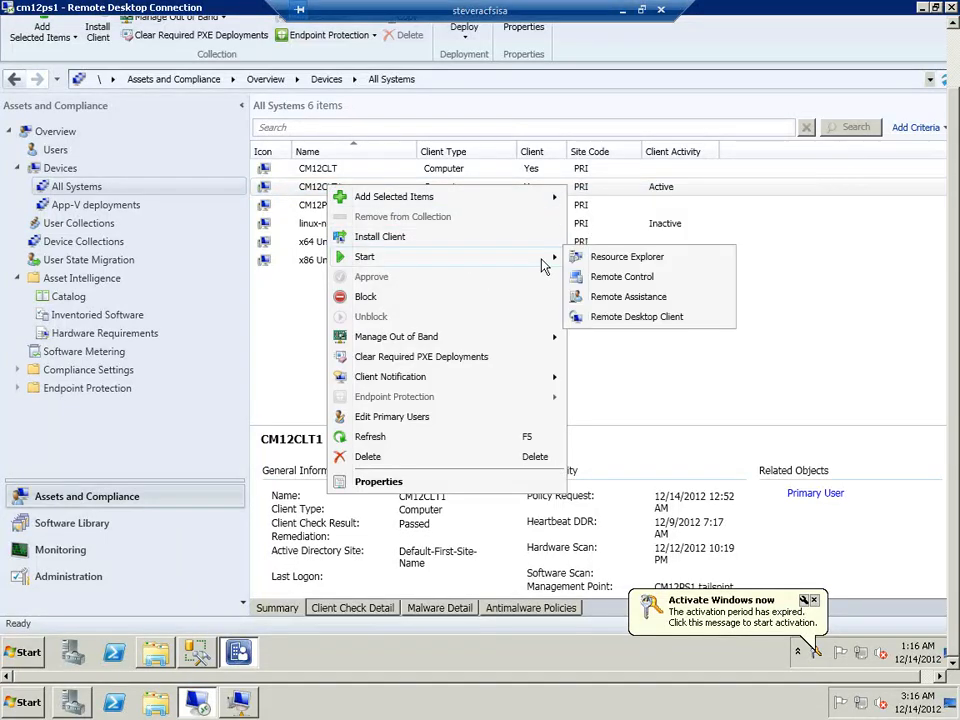
click(606, 258)
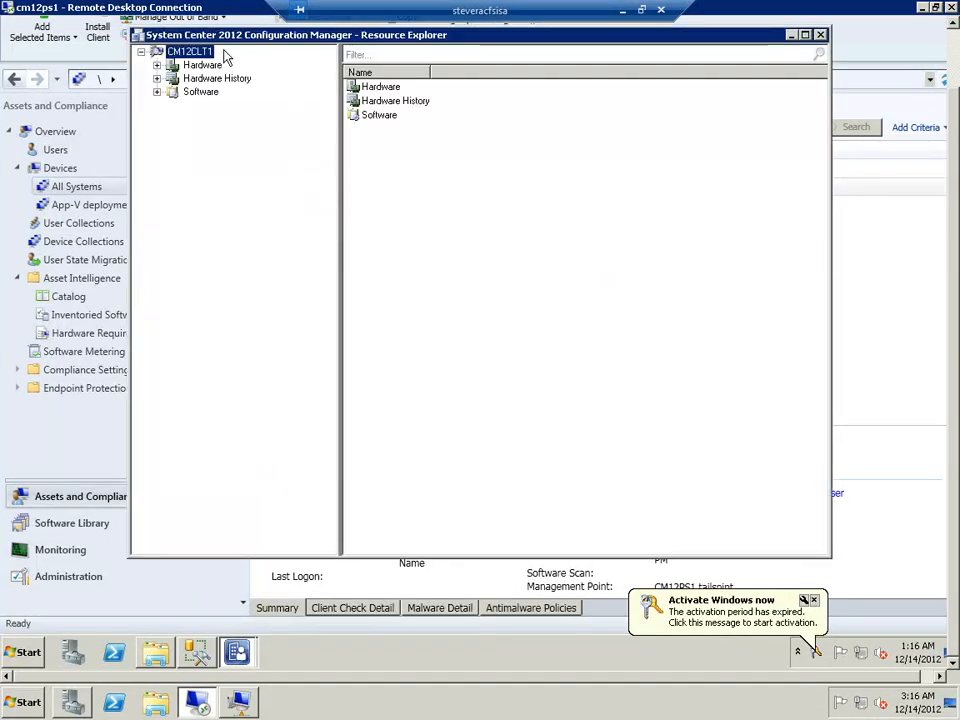
Examine the Installed Applications hardware inventory of CM12CLT1, sorted by display name
click(157, 65)
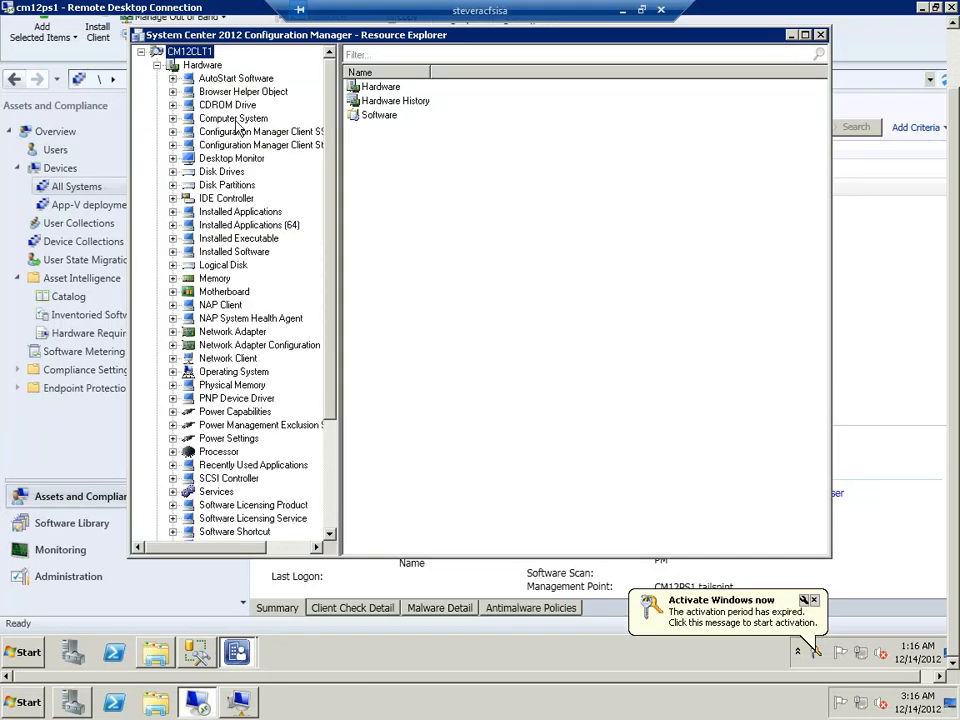
click(251, 214)
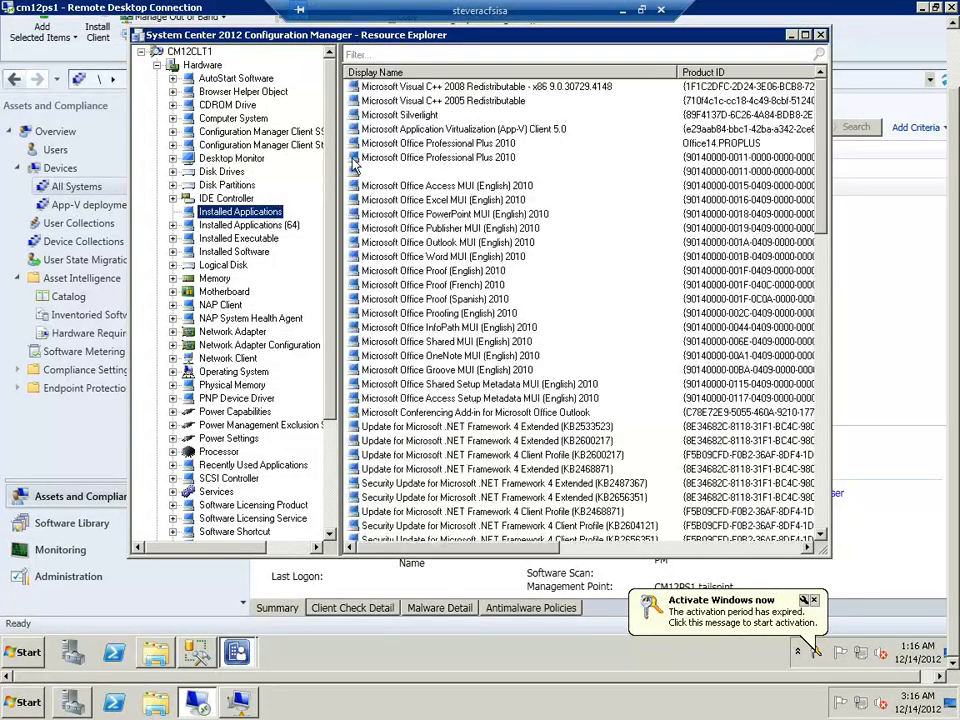
click(434, 74)
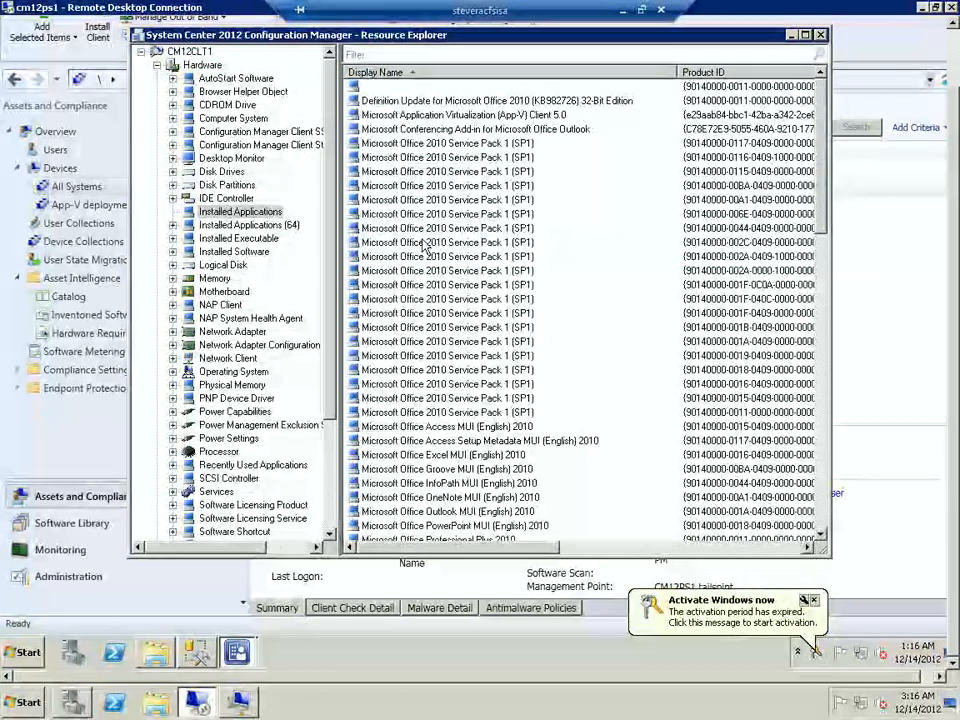
Examine the Installed Software inventory for the AbleBits suite, Adobe Reader XI and Windows Live Upload Tool entries
click(262, 254)
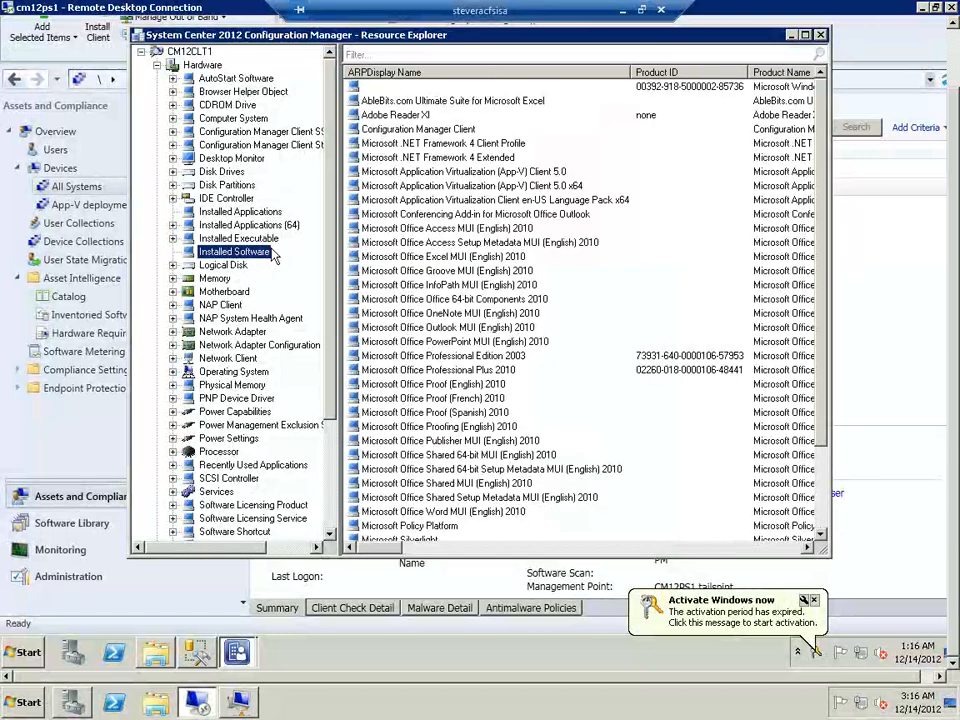
click(384, 103)
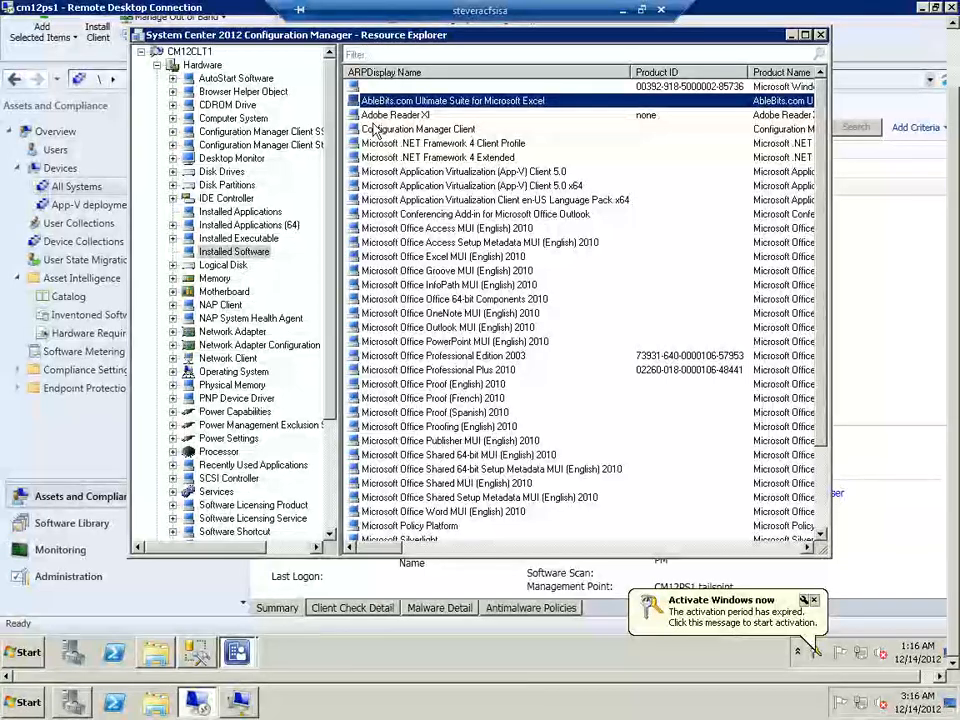
click(376, 118)
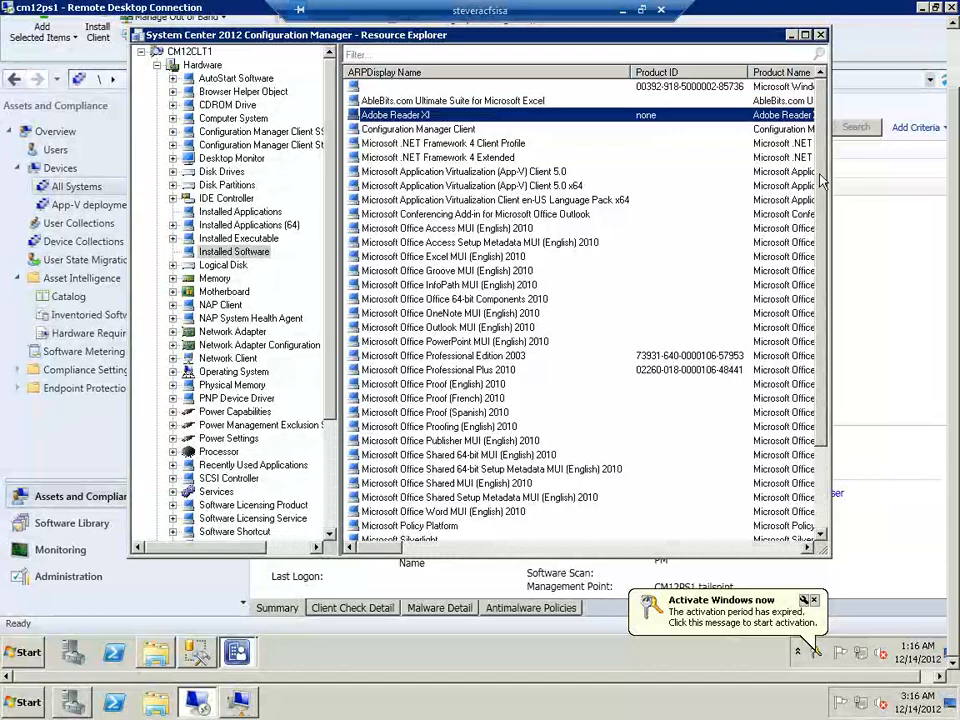
drag(820, 180, 820, 430)
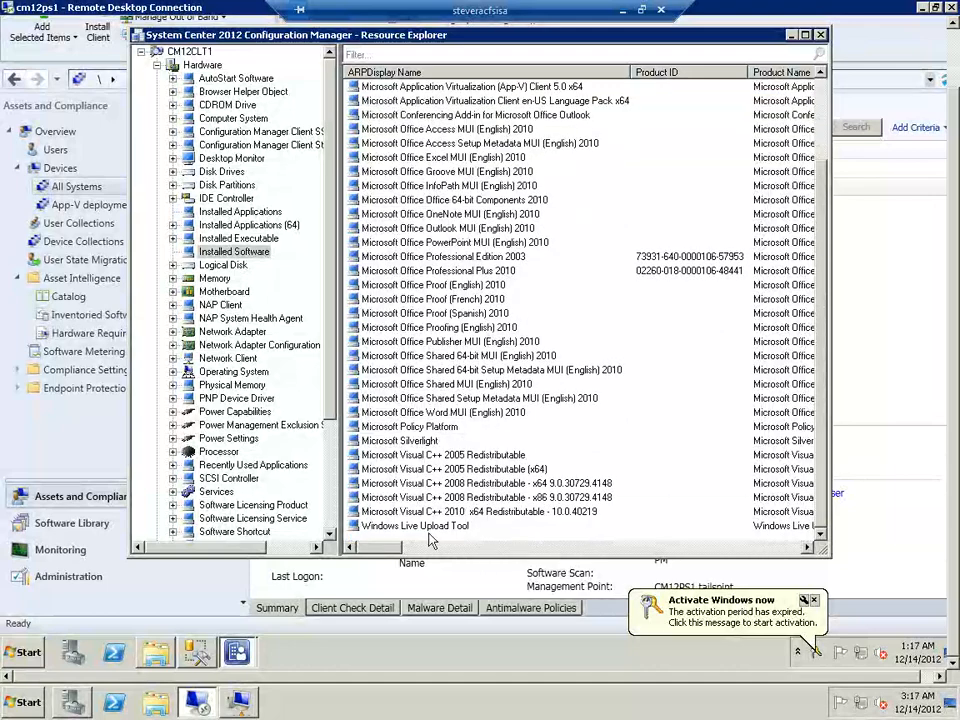
click(398, 528)
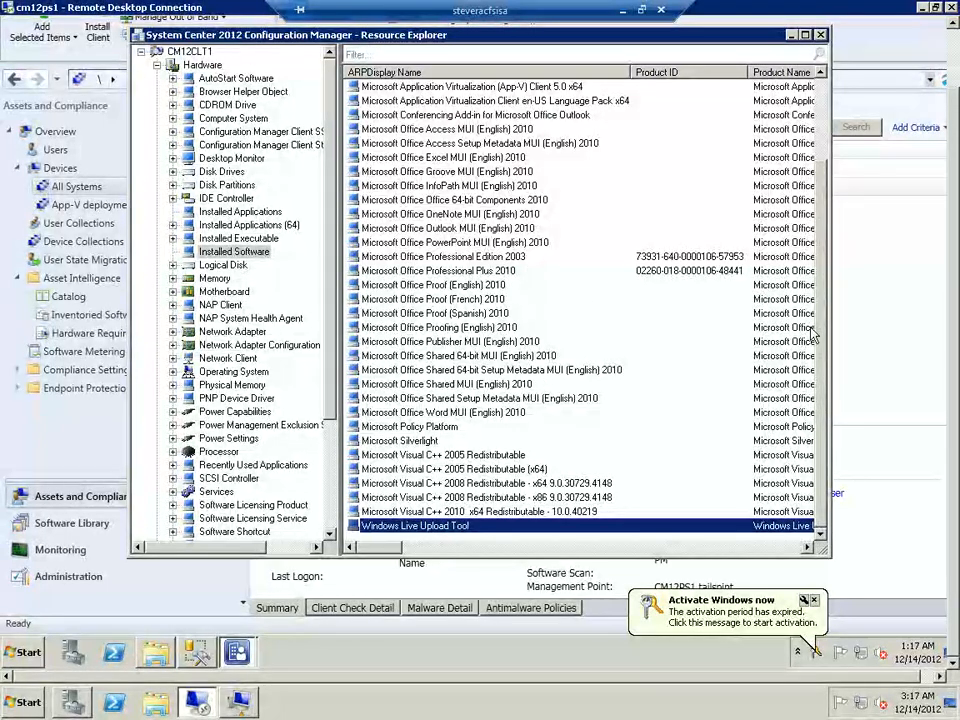
scroll(615, 240, up, 3)
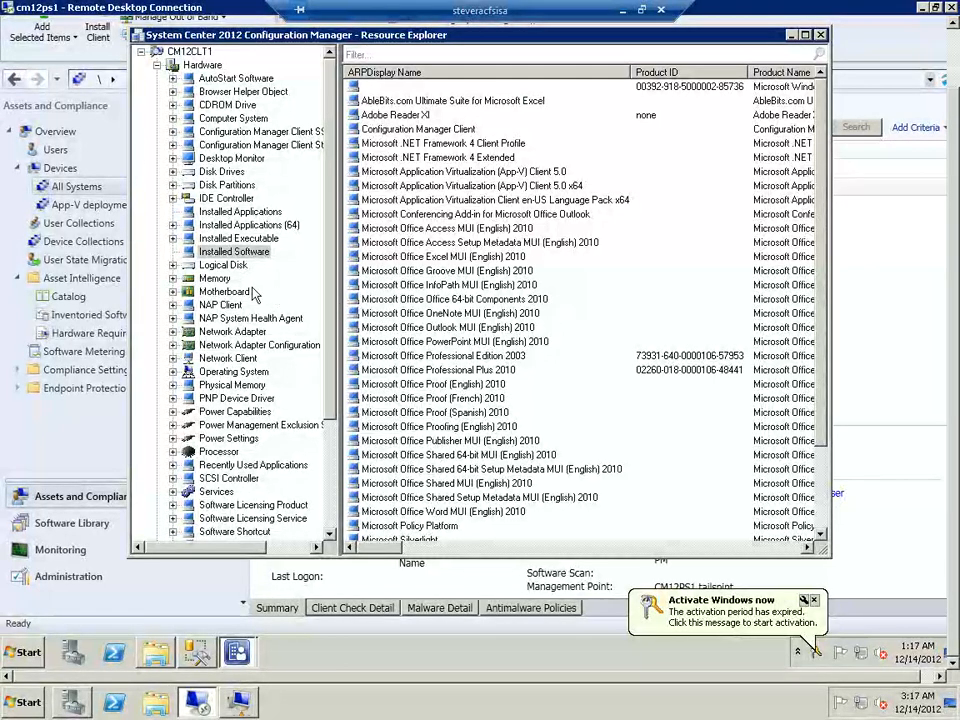
Examine the Recently Used Applications inventory for AblebitsLoader.exe, AcroRd32.exe and WindowsLiveWriter.exe
click(250, 468)
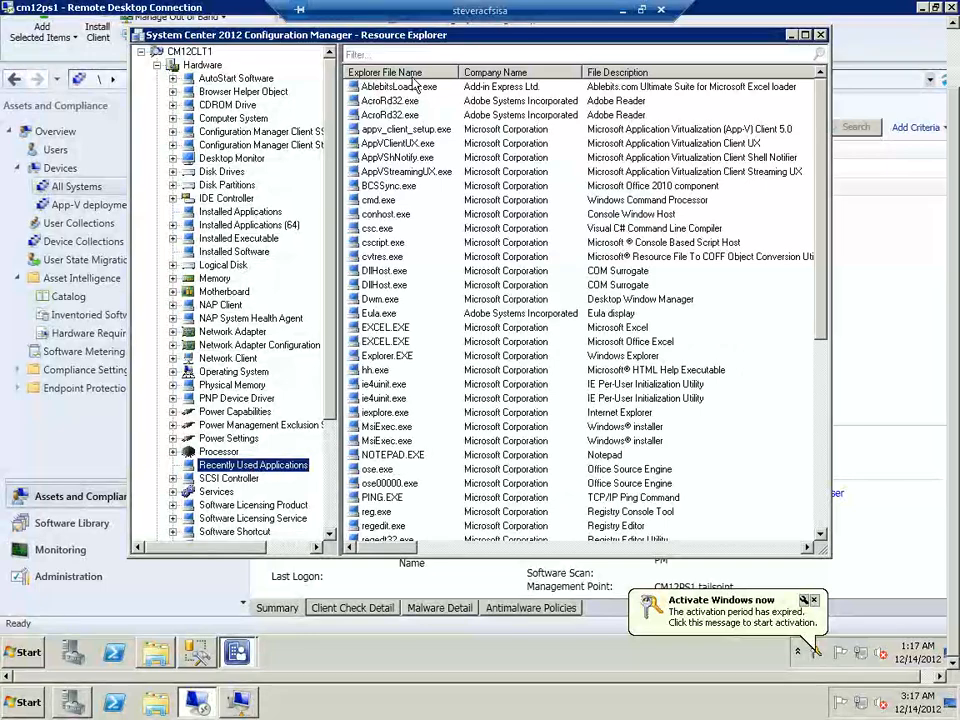
click(409, 90)
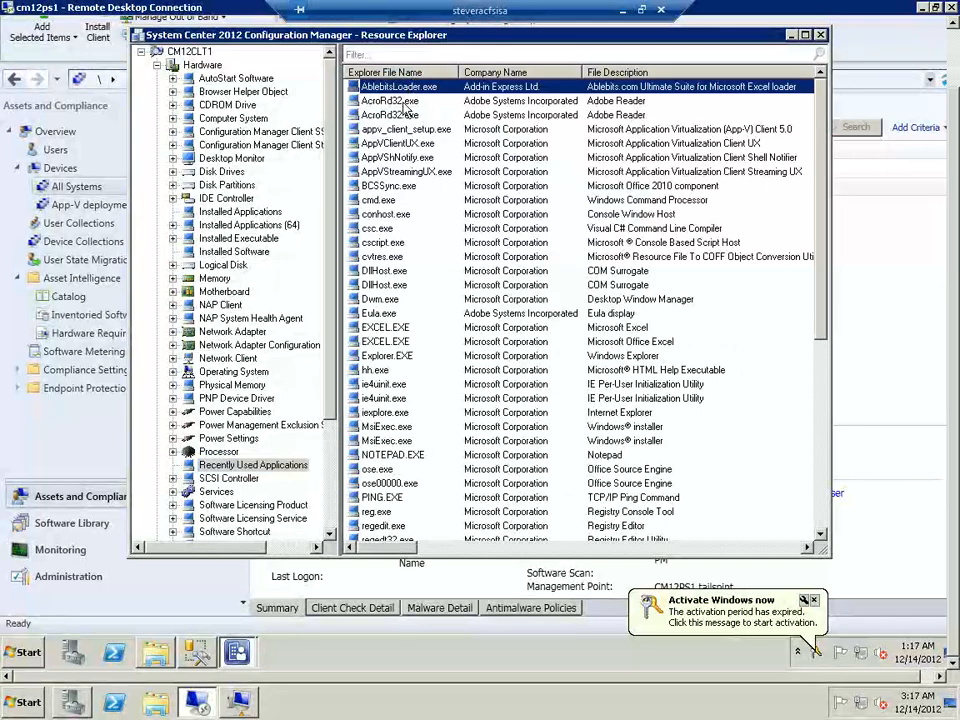
click(405, 106)
click(404, 116)
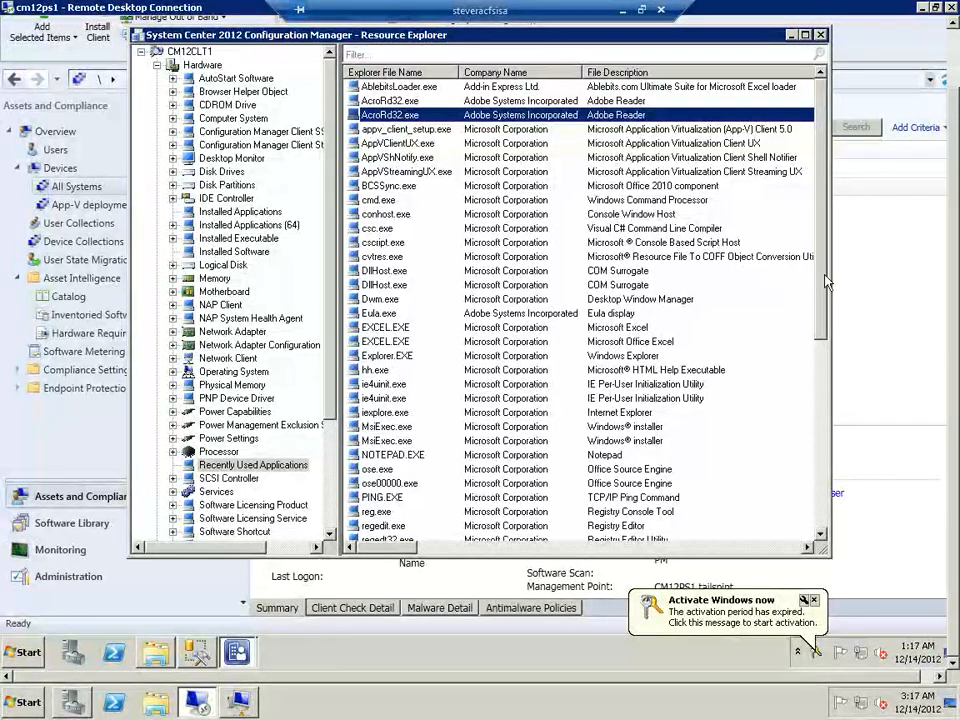
drag(826, 283, 820, 512)
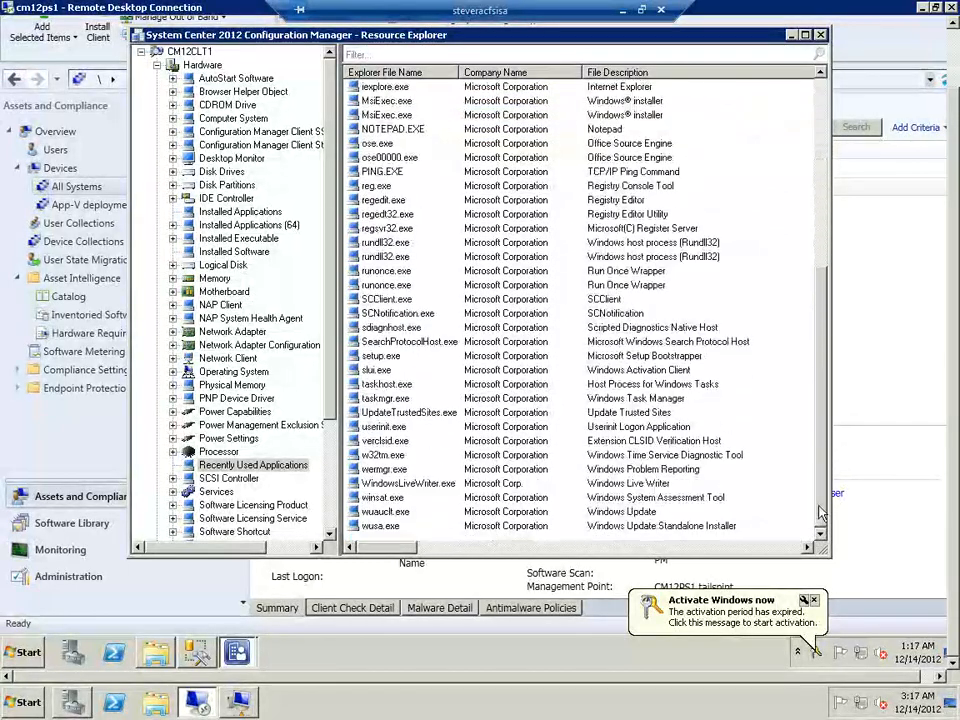
Select the WindowsLiveWriter.exe entry, and inspect the properties of the EXCEL.EXE entry described as Microsoft Office Excel
click(436, 487)
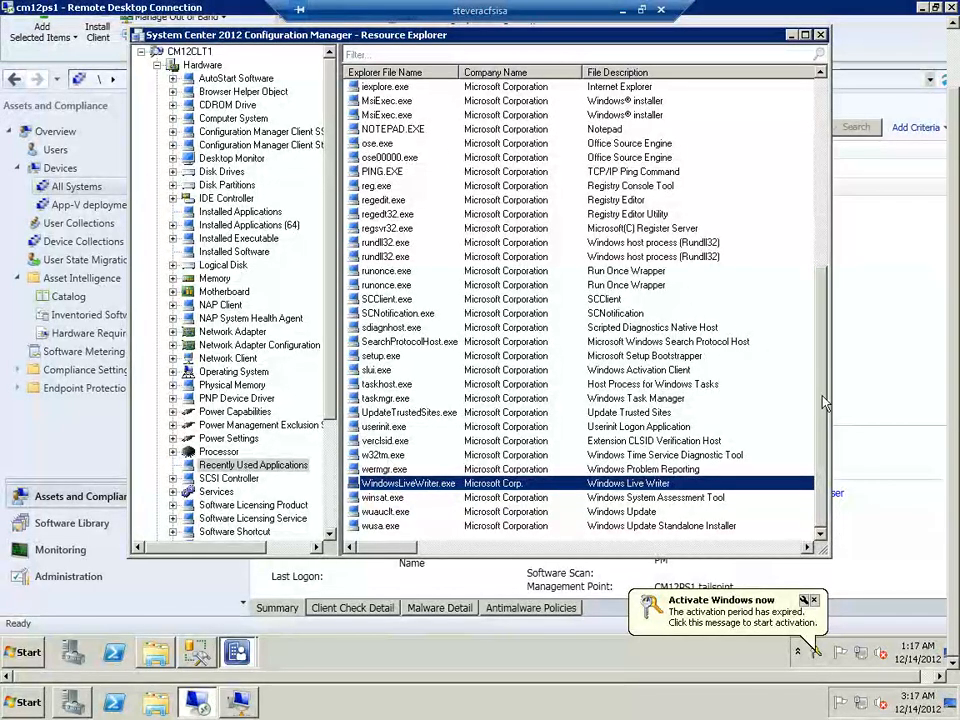
scroll(818, 392, up, 4)
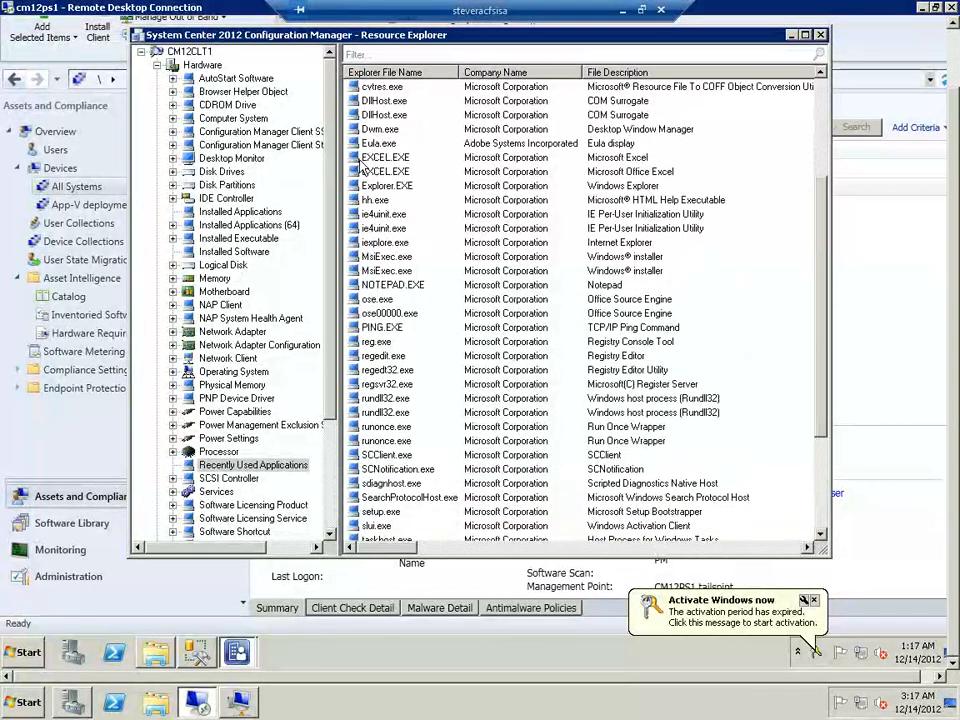
click(362, 159)
click(374, 172)
click(376, 159)
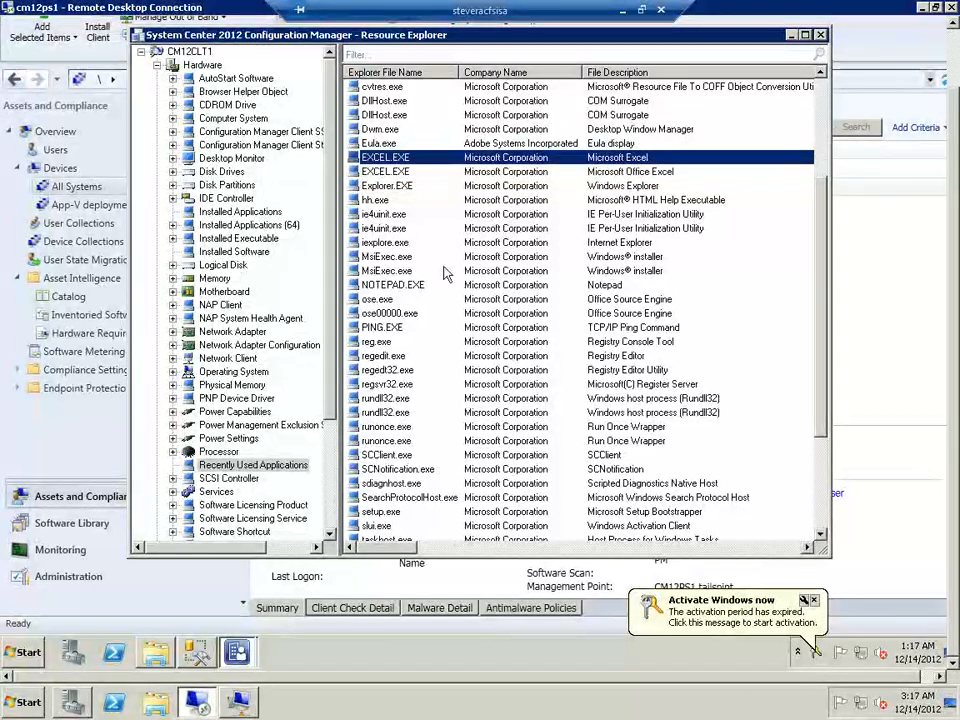
right_click(395, 176)
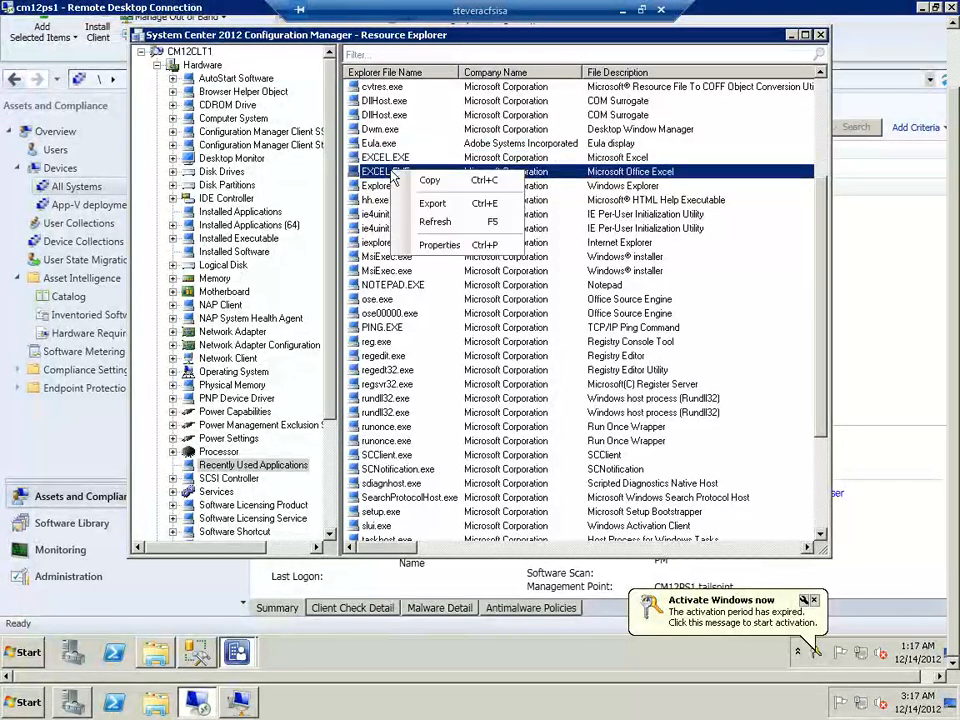
click(439, 244)
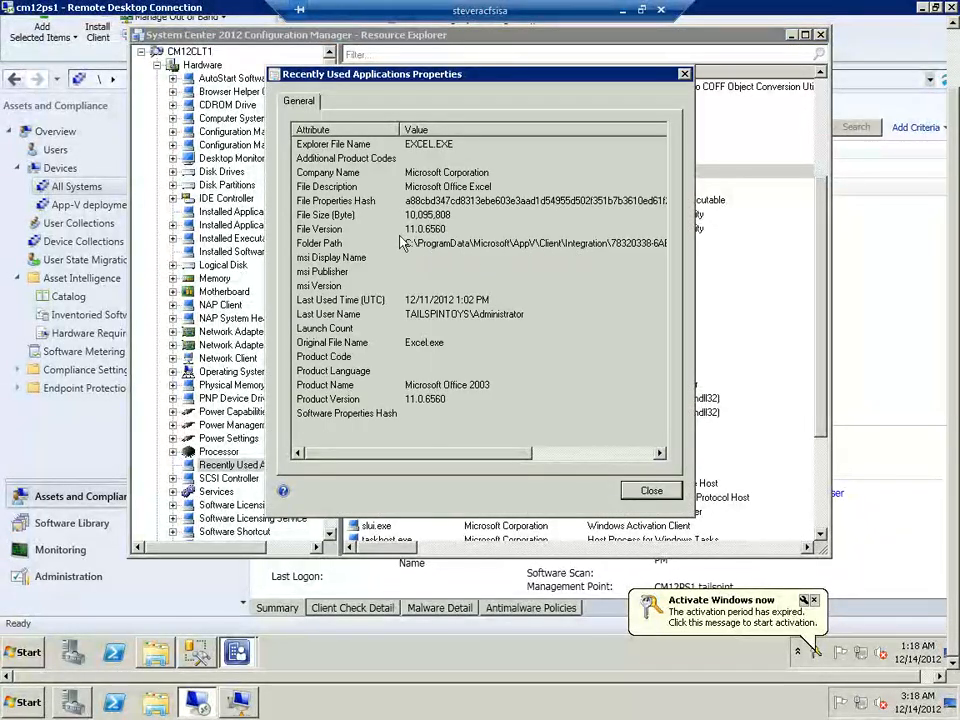
click(651, 491)
Inspect the properties of the EXCEL.EXE entry described as Microsoft Excel, and close Resource Explorer
click(394, 145)
right_click(395, 156)
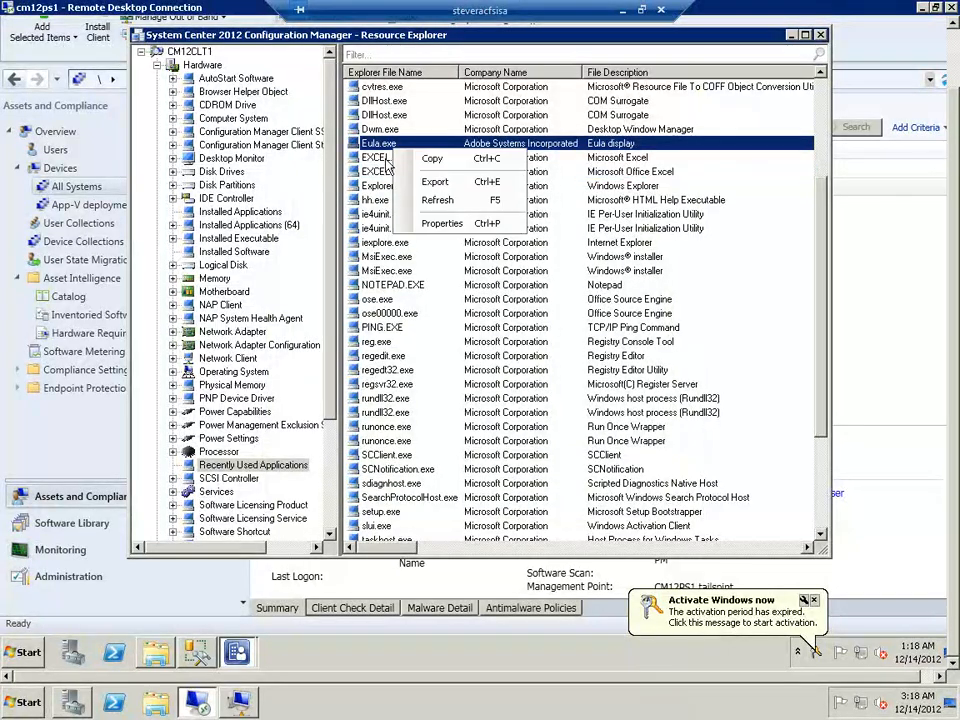
click(430, 228)
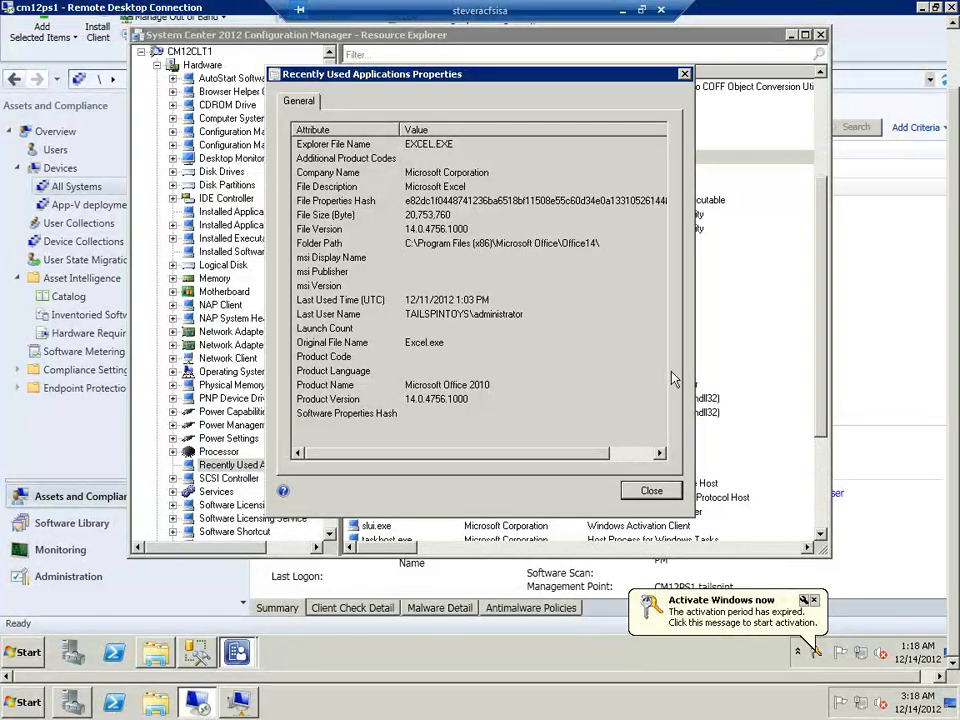
click(651, 491)
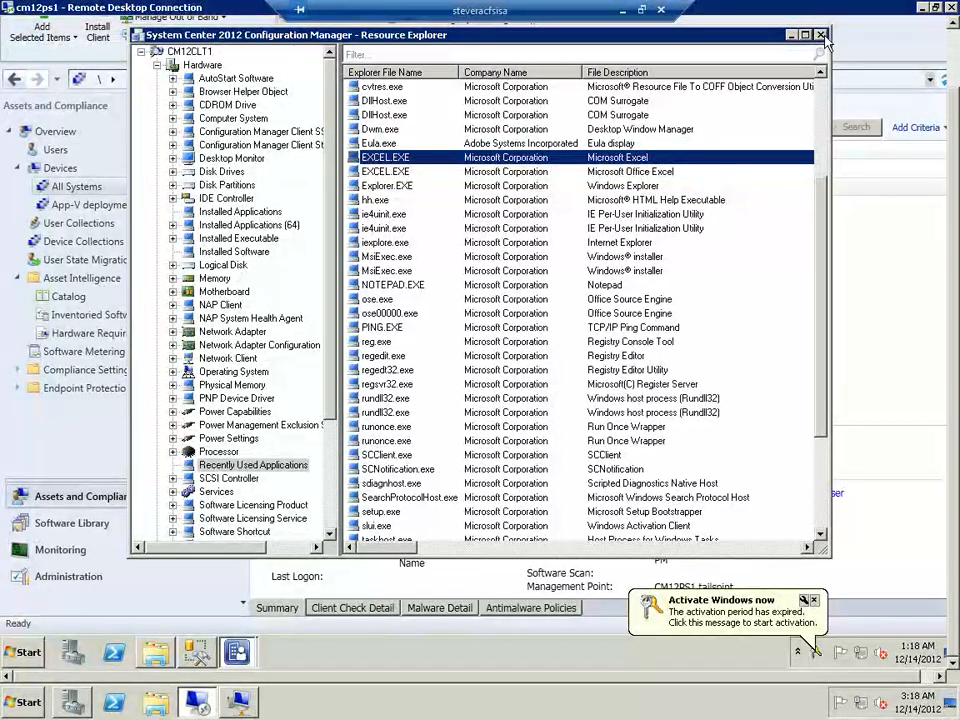
click(821, 36)
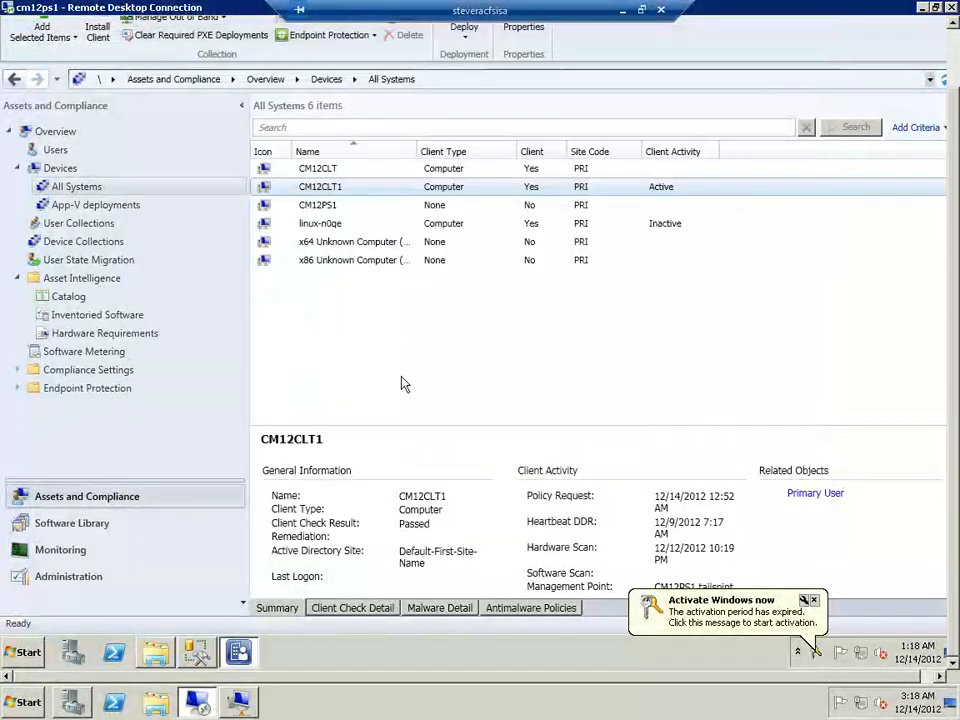
Review the Software Metering properties in the Assets and Compliance workspace and close them without changes
click(78, 560)
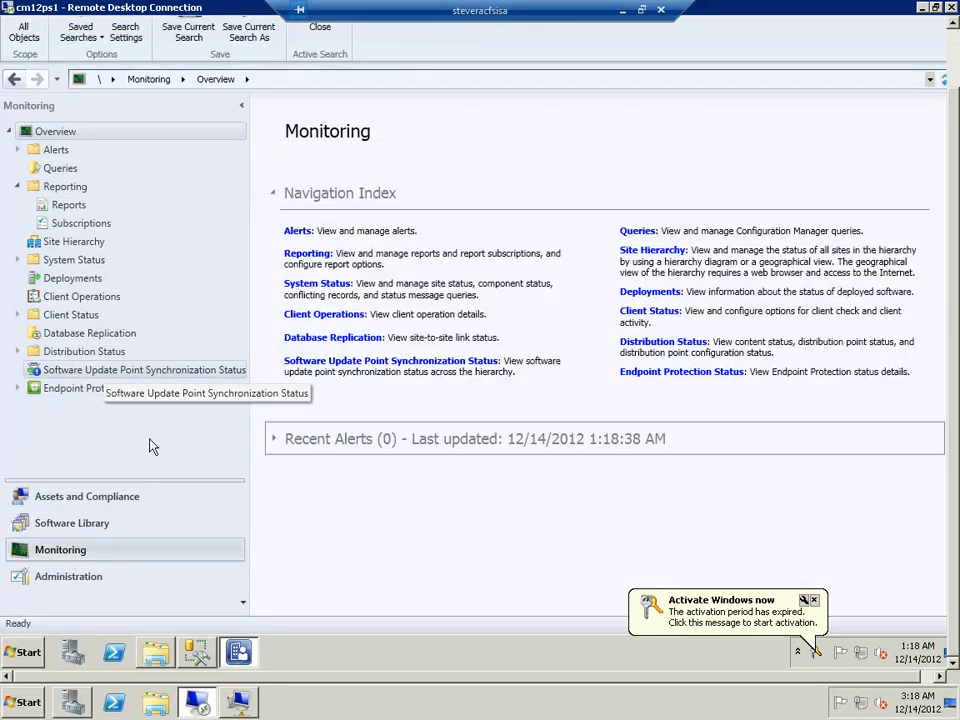
click(146, 497)
click(112, 352)
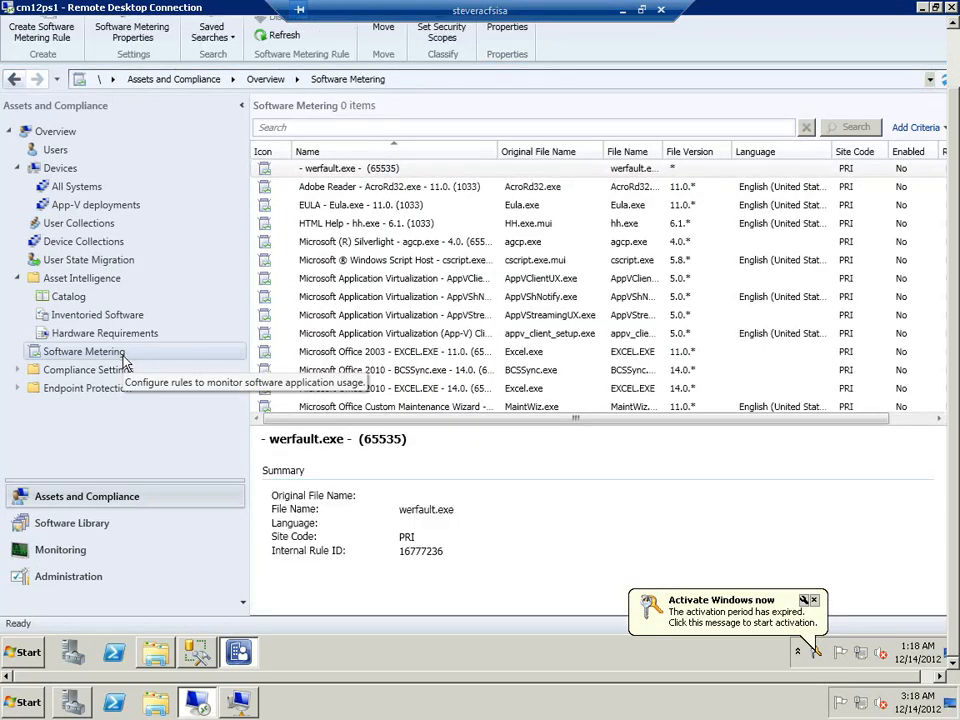
right_click(124, 358)
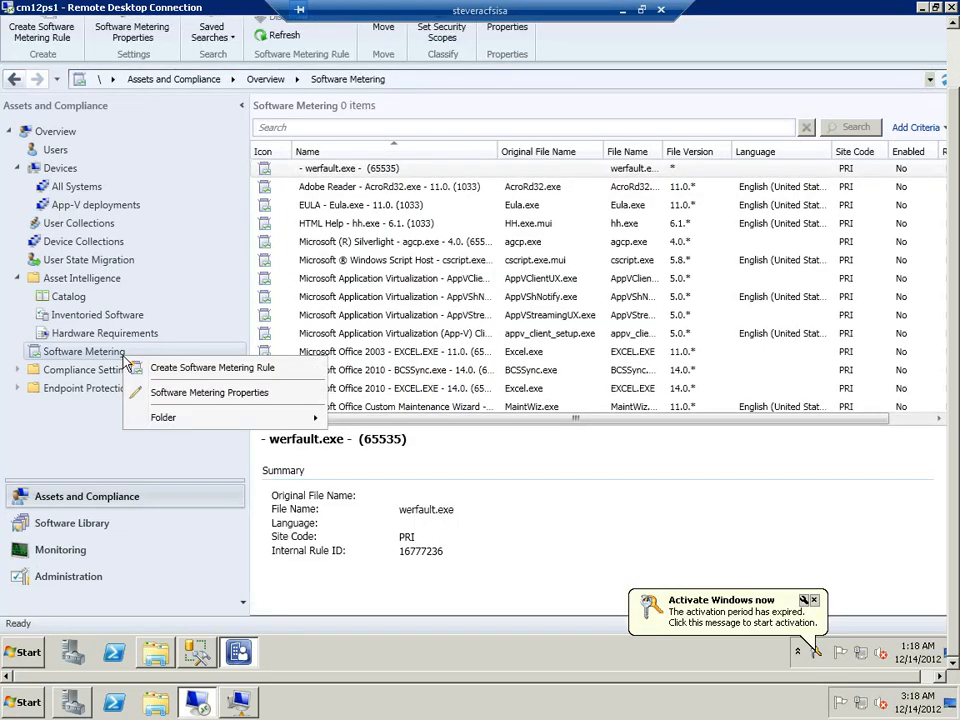
click(185, 398)
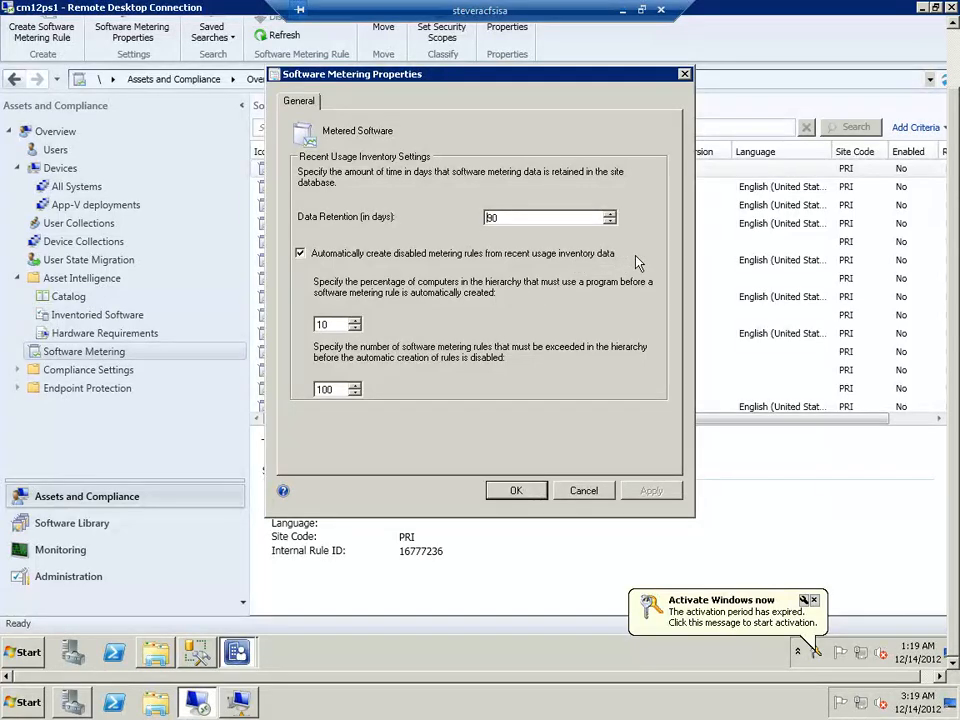
click(586, 492)
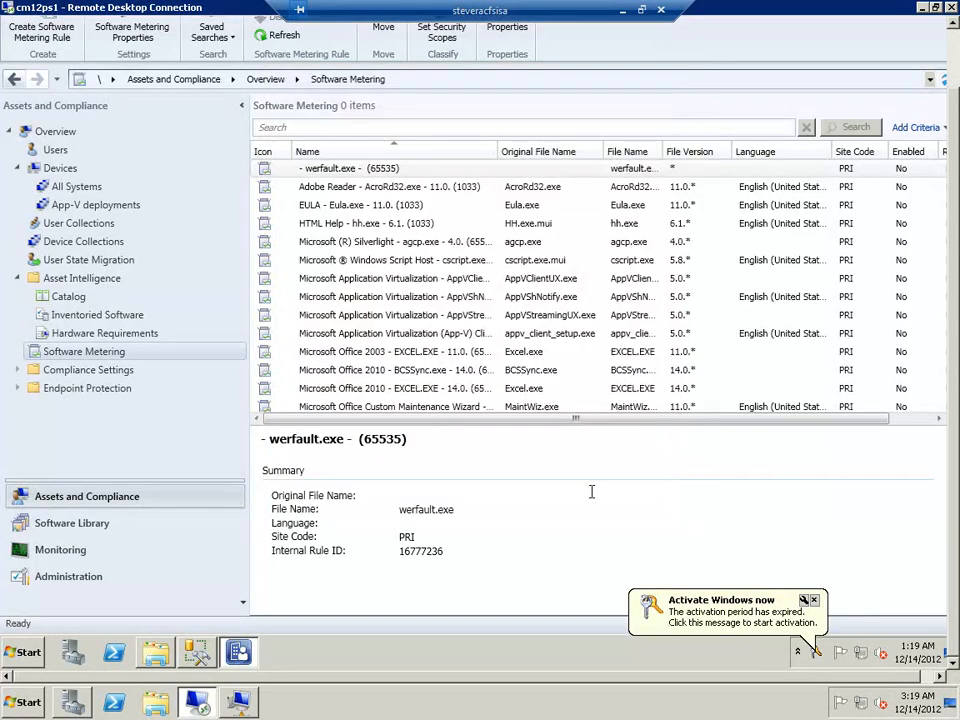
Examine the software metering rules list, including the rules for Adobe Reader AcroRd32.exe and Windows Live Writer
click(317, 184)
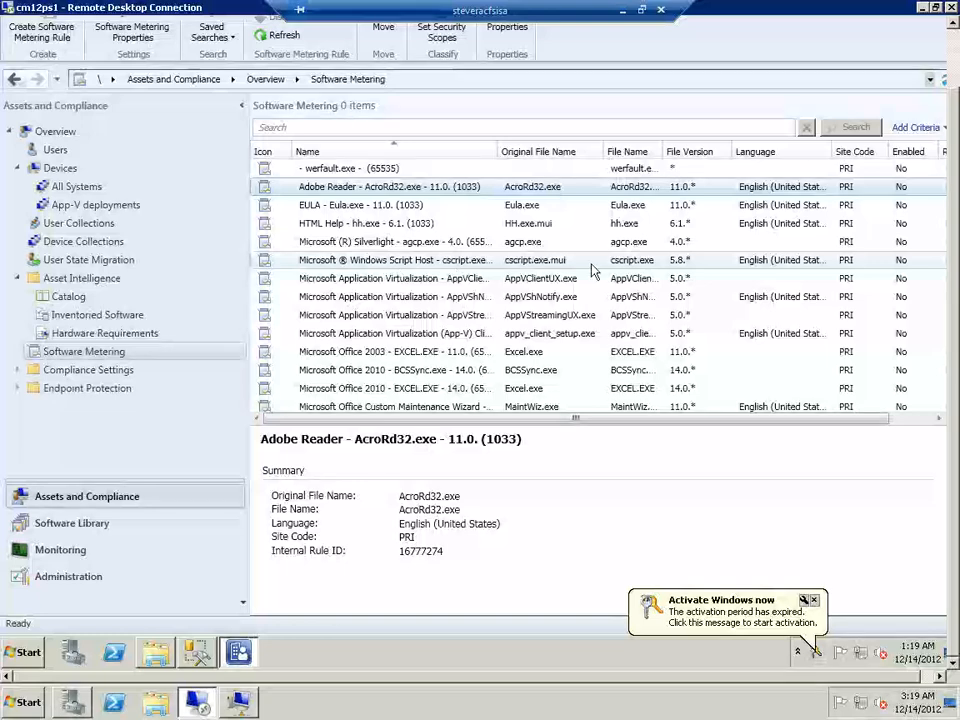
scroll(765, 296, down, 2)
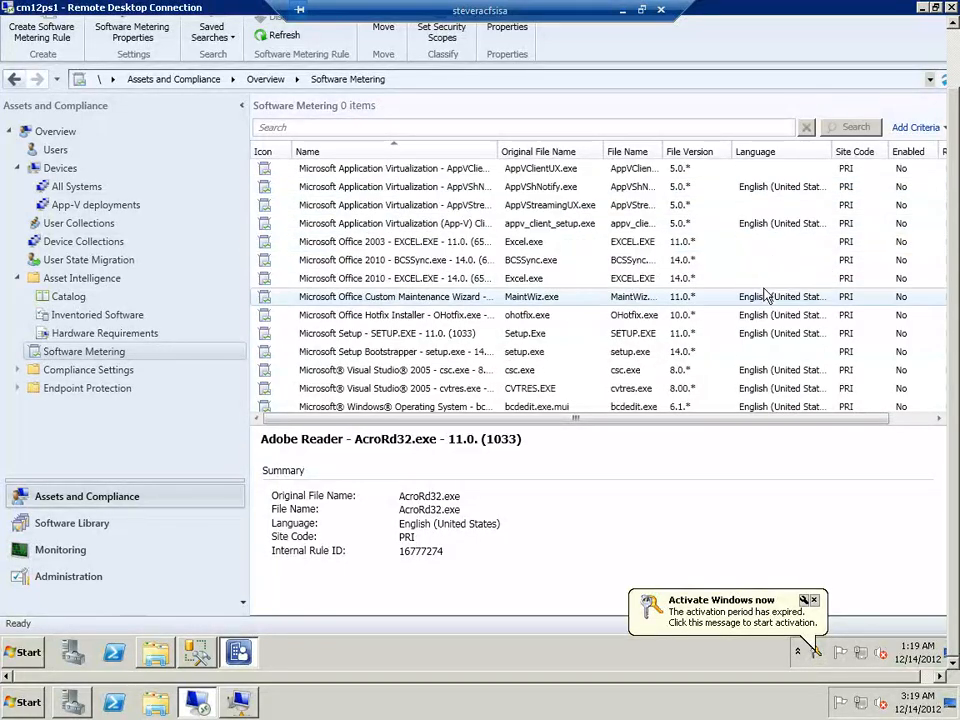
scroll(765, 296, down, 7)
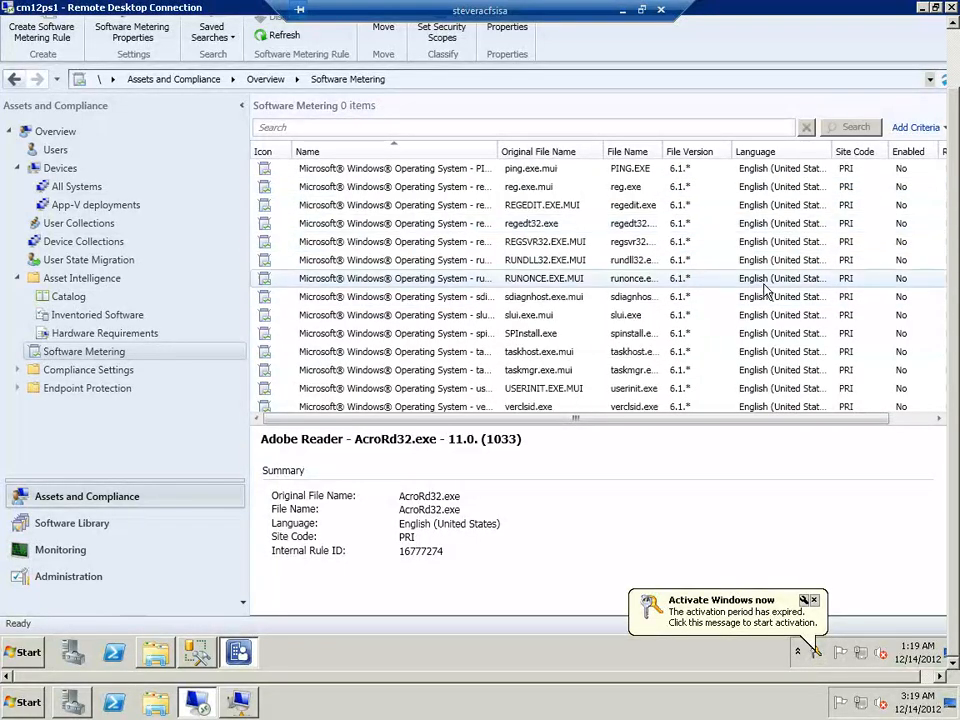
scroll(765, 290, down, 6)
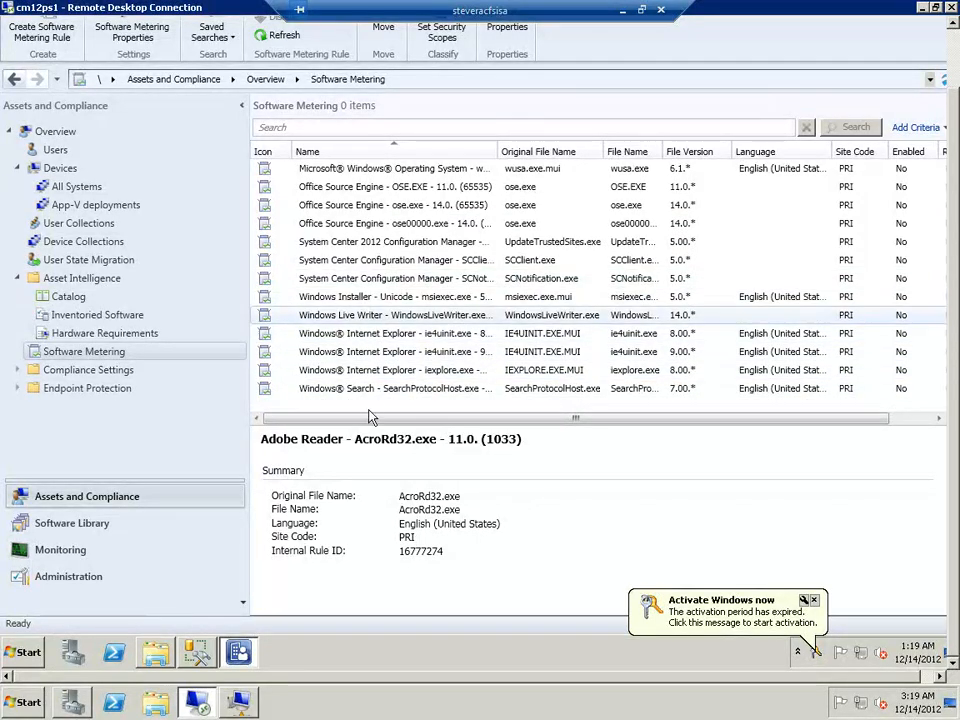
click(375, 315)
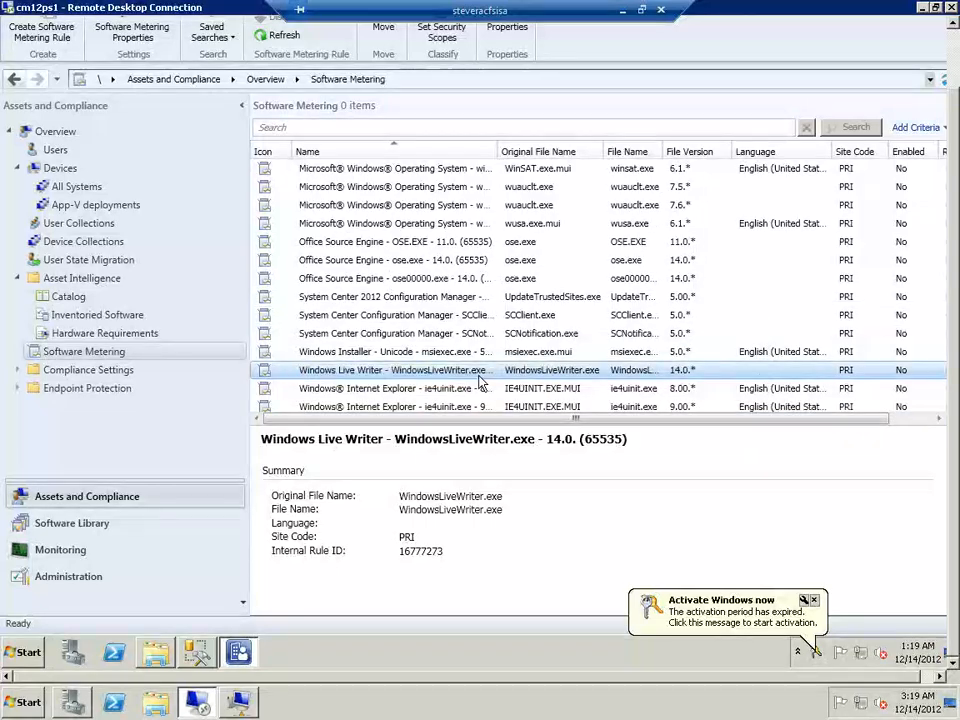
scroll(480, 380, up, 5)
scroll(480, 380, up, 10)
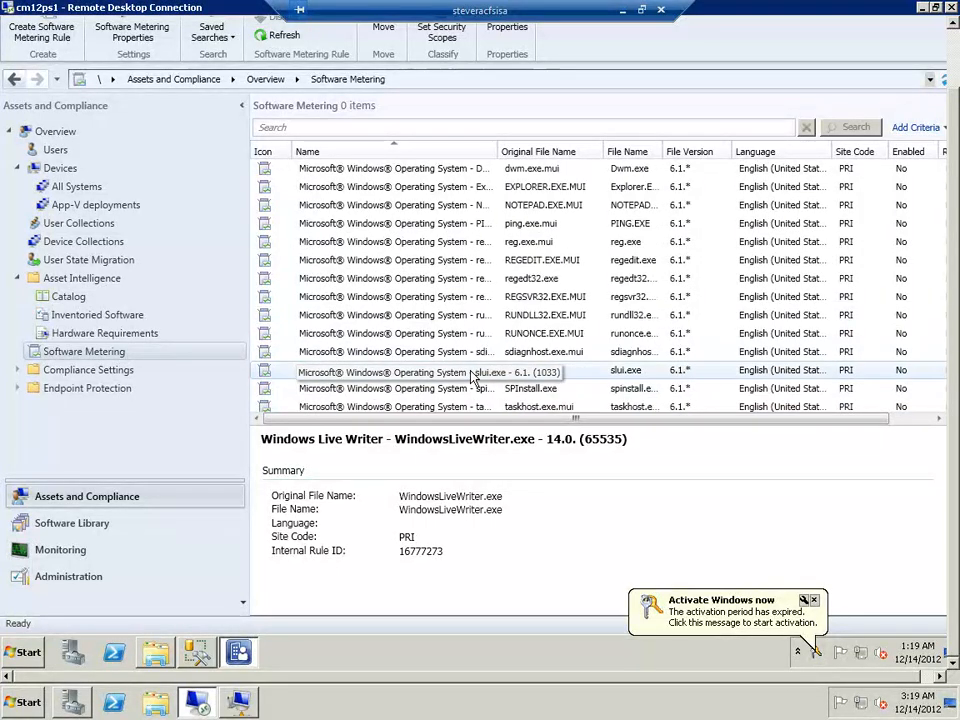
scroll(474, 376, up, 4)
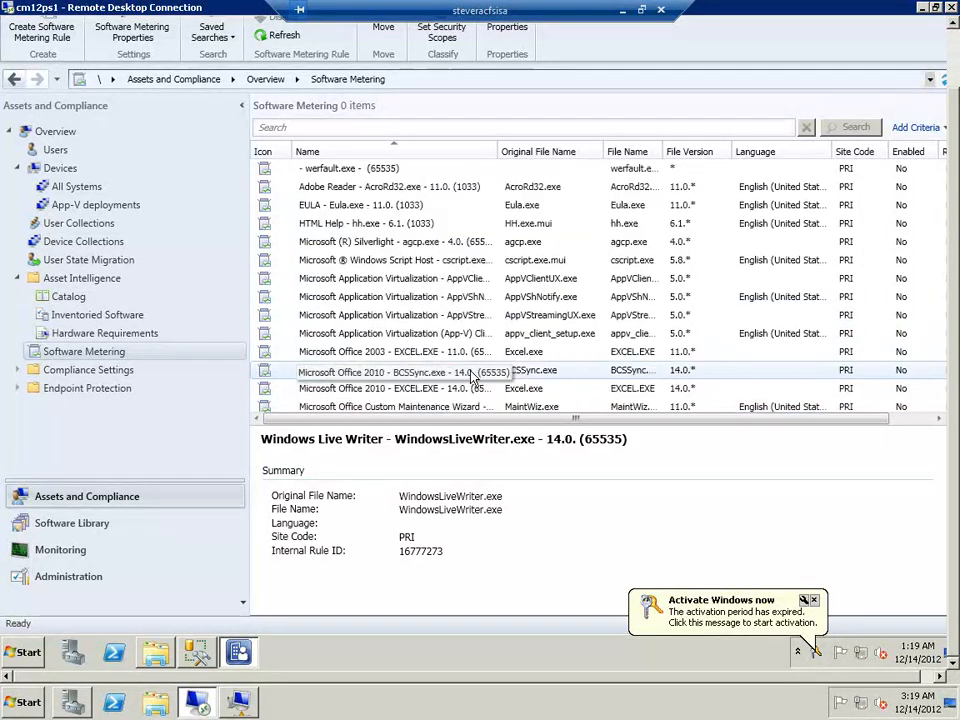